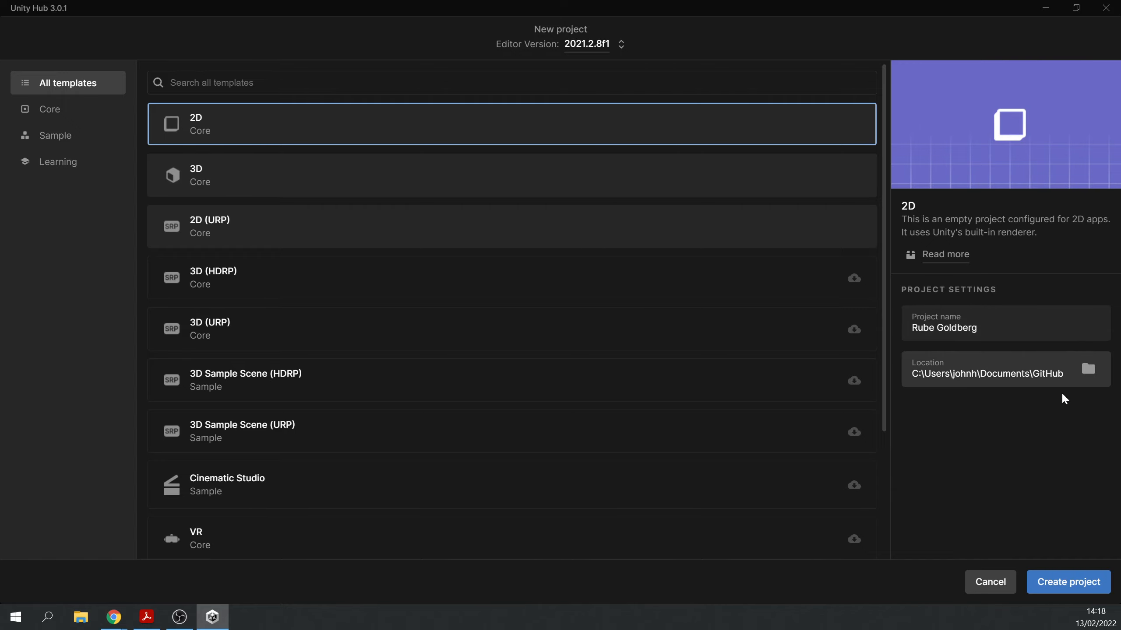
# Step: Create the Rube Goldberg project from the 2D core template
pyautogui.click(1077, 586)
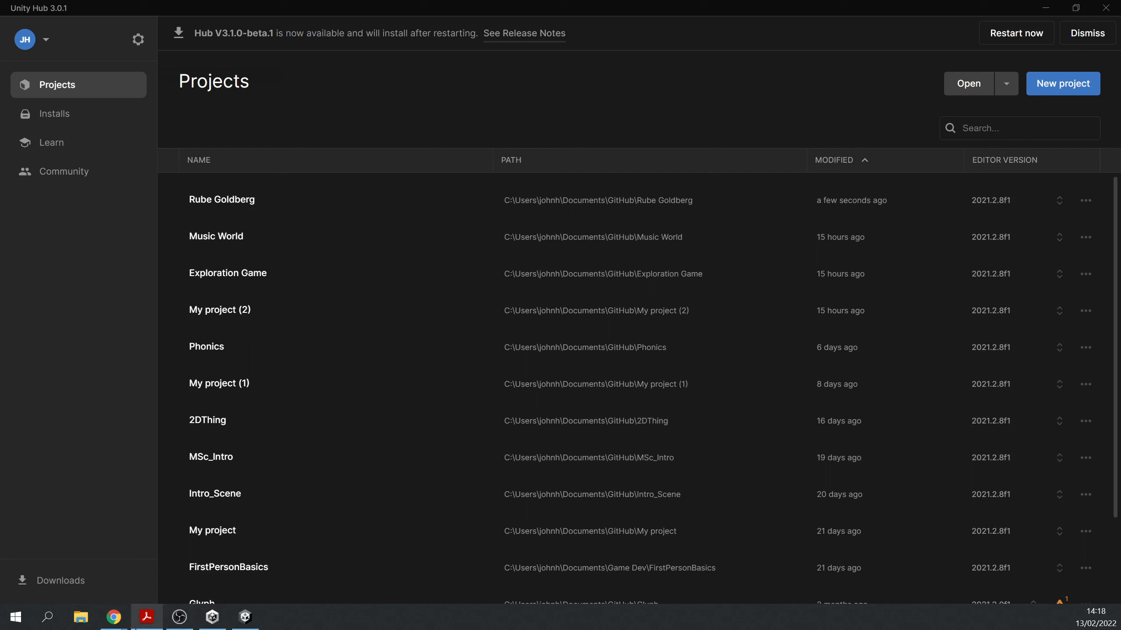
# Step: Switch to Chrome, view the Self-Operating Napkin drawing, and play the gameplay video of The Incredible Machine with sound muted before pausing it
pyautogui.moveTo(127, 621)
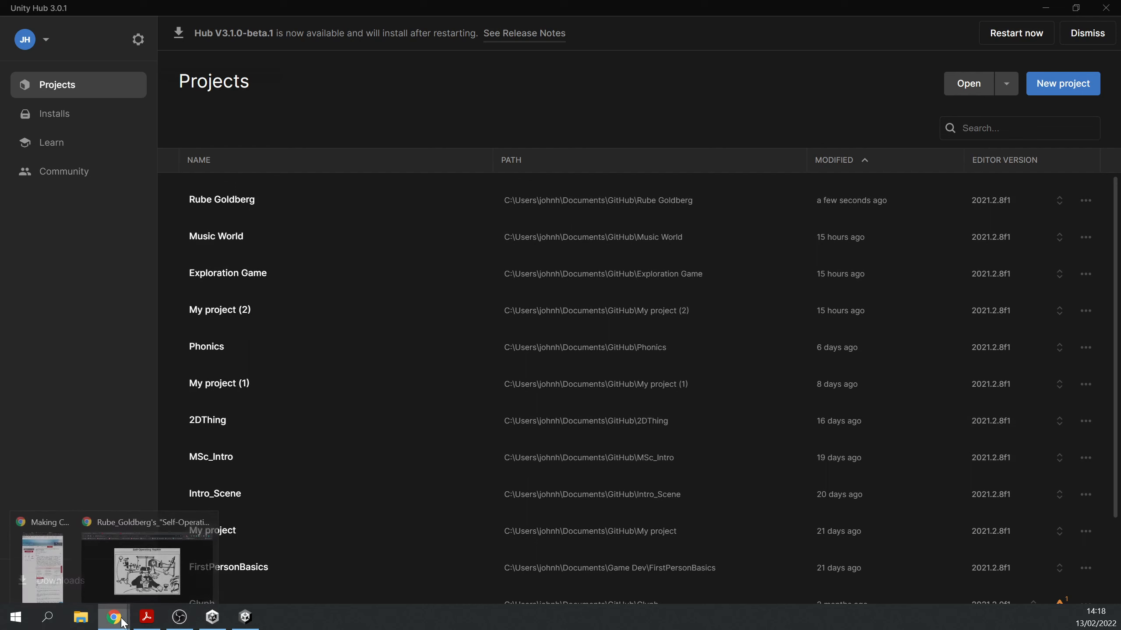
pyautogui.click(150, 545)
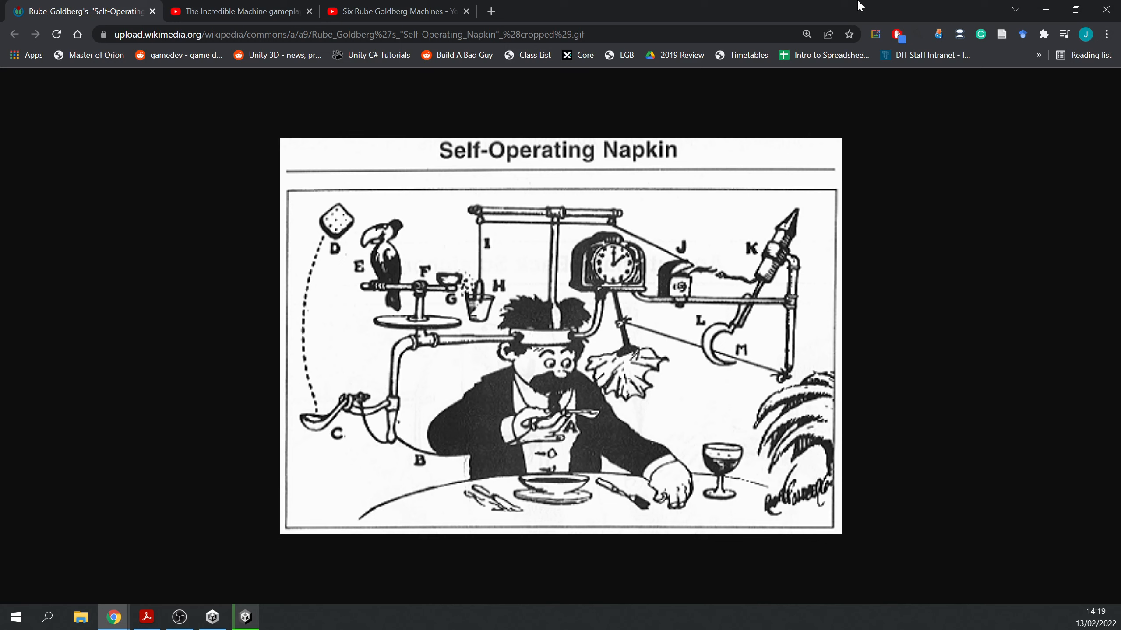
pyautogui.click(262, 11)
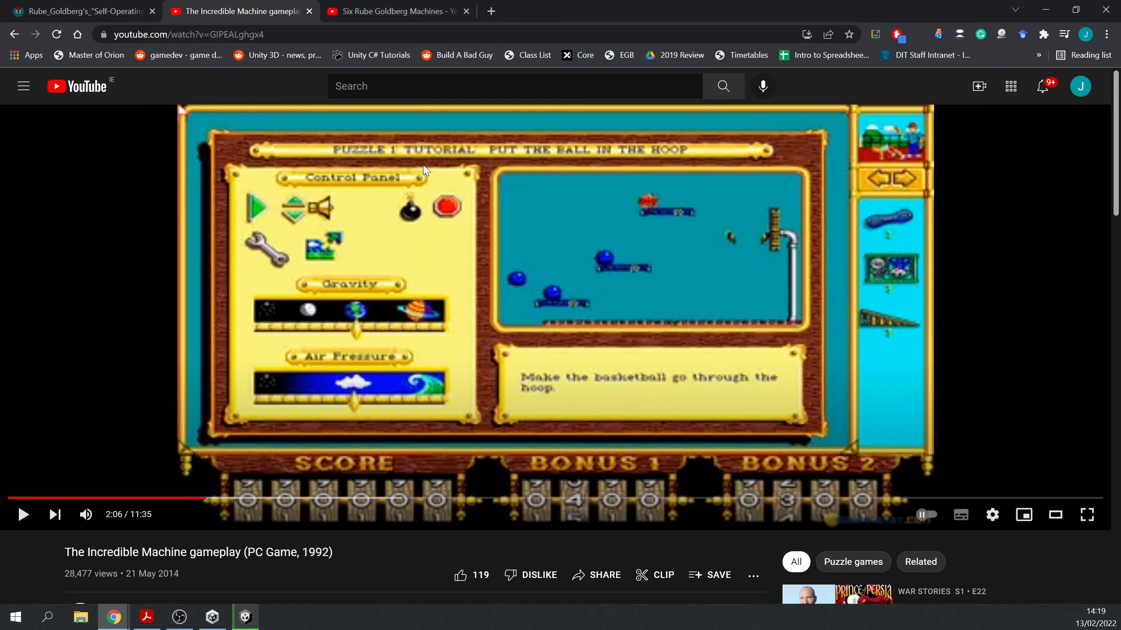
pyautogui.click(85, 514)
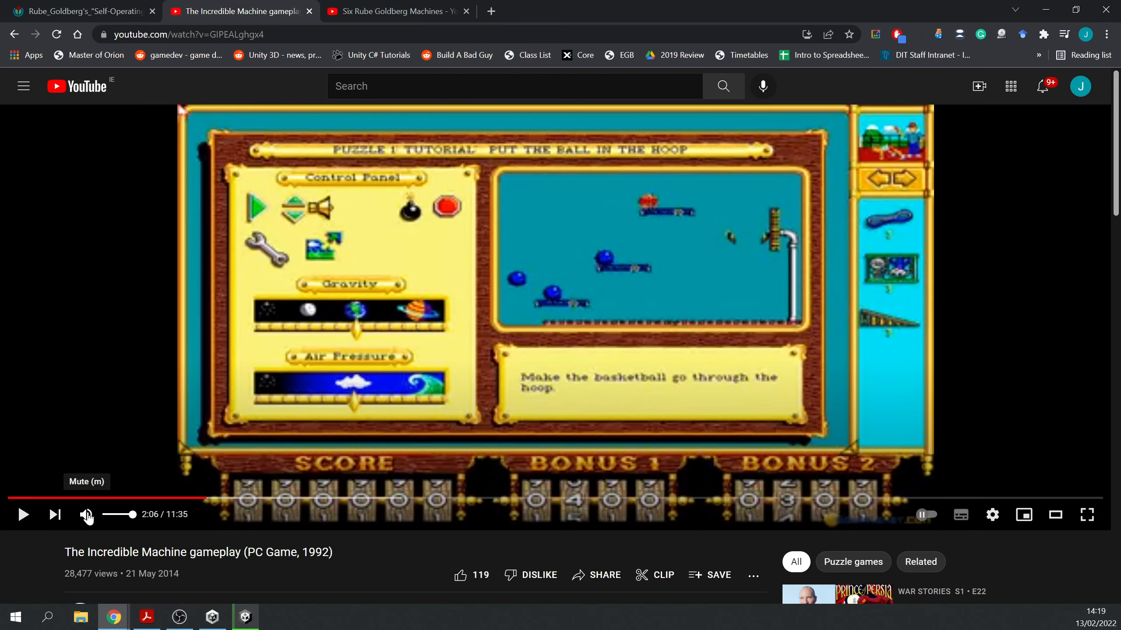
pyautogui.click(24, 517)
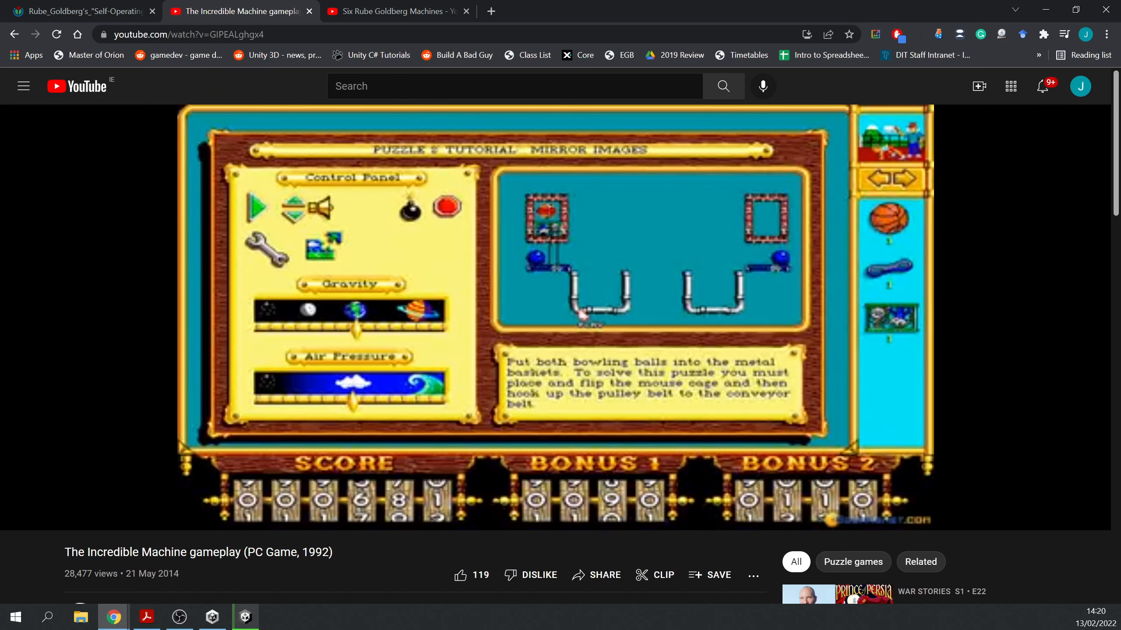
pyautogui.moveTo(133, 460)
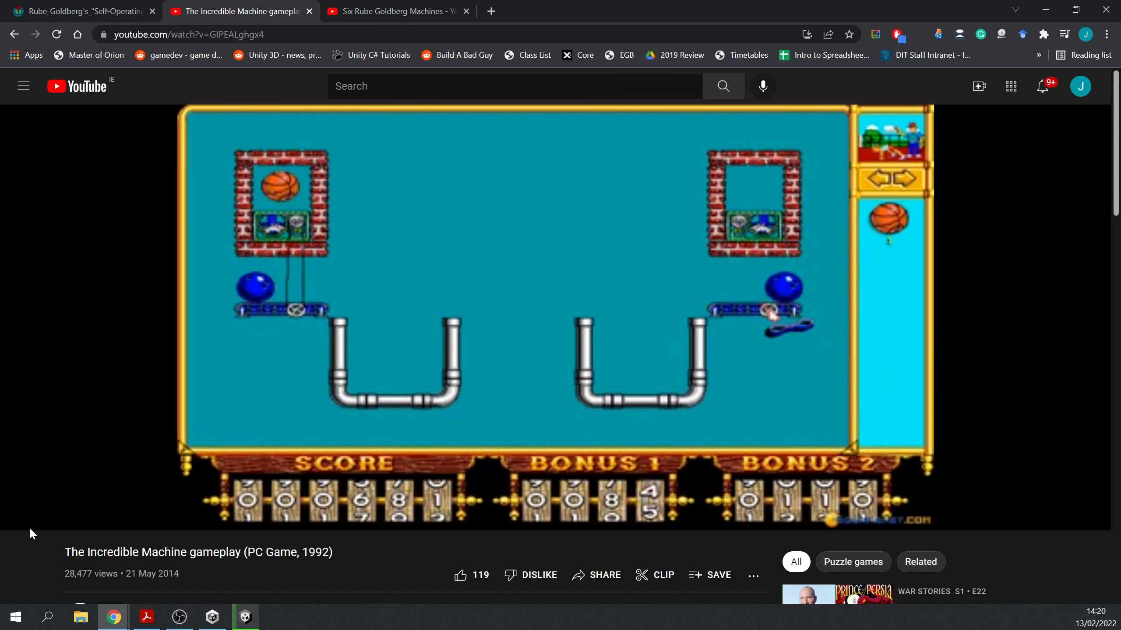
pyautogui.click(21, 513)
# Step: Play the Six Rube Goldberg Machines video and mute its sound
pyautogui.click(372, 11)
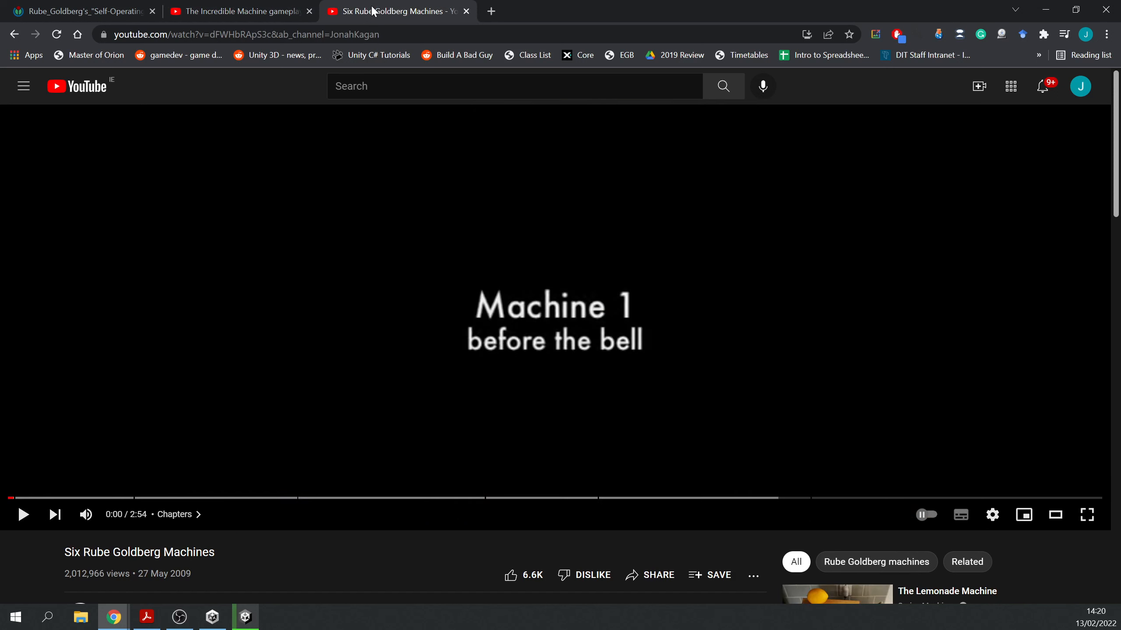
pyautogui.click(24, 516)
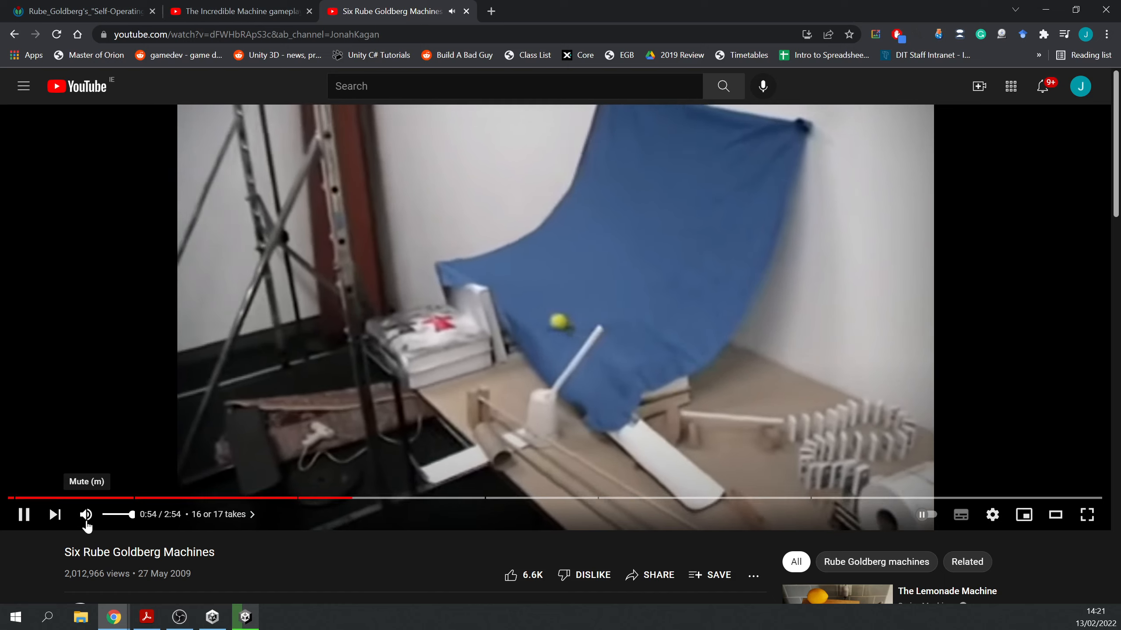
pyautogui.click(86, 517)
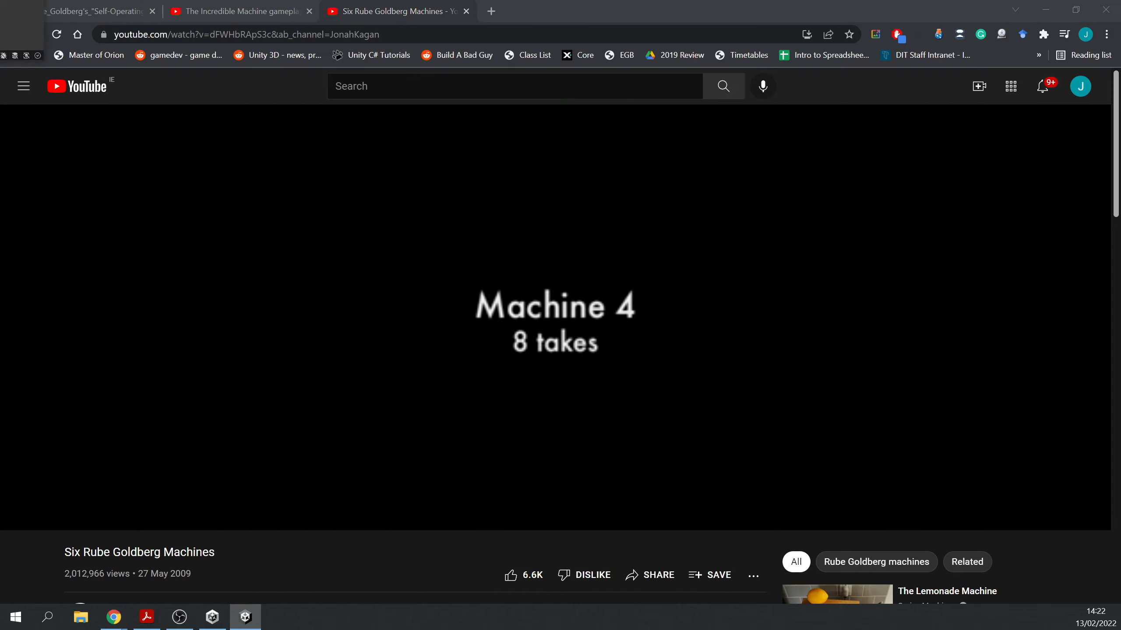
# Step: Close the Chrome window playing Six Rube Goldberg Machines and return to the Rube Goldberg project in the Unity editor
pyautogui.click(243, 617)
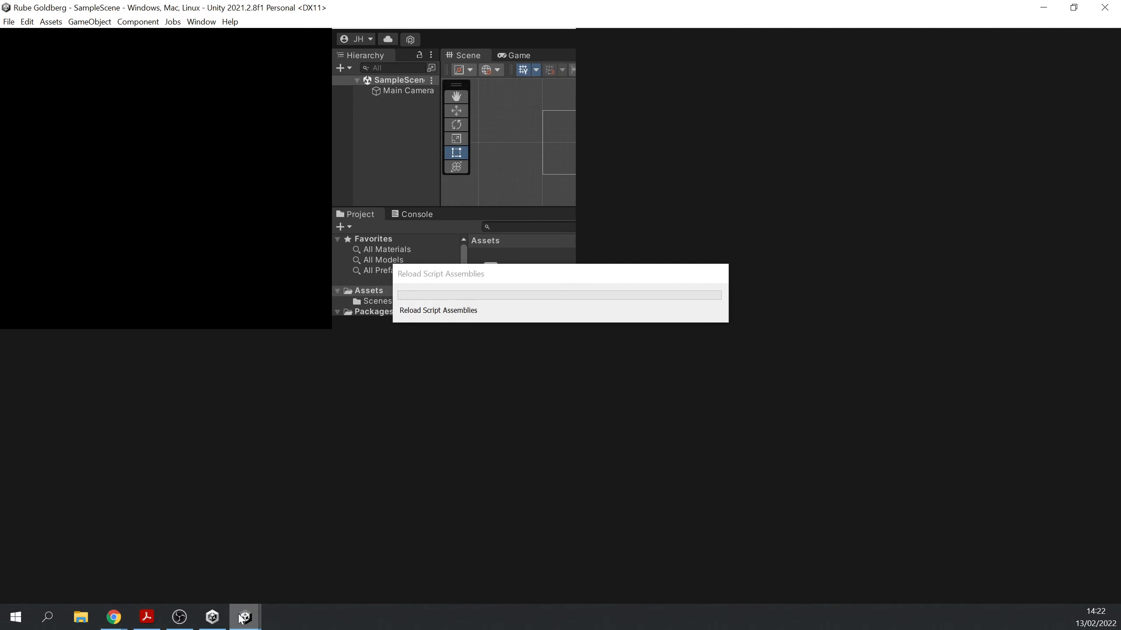
pyautogui.moveTo(113, 617)
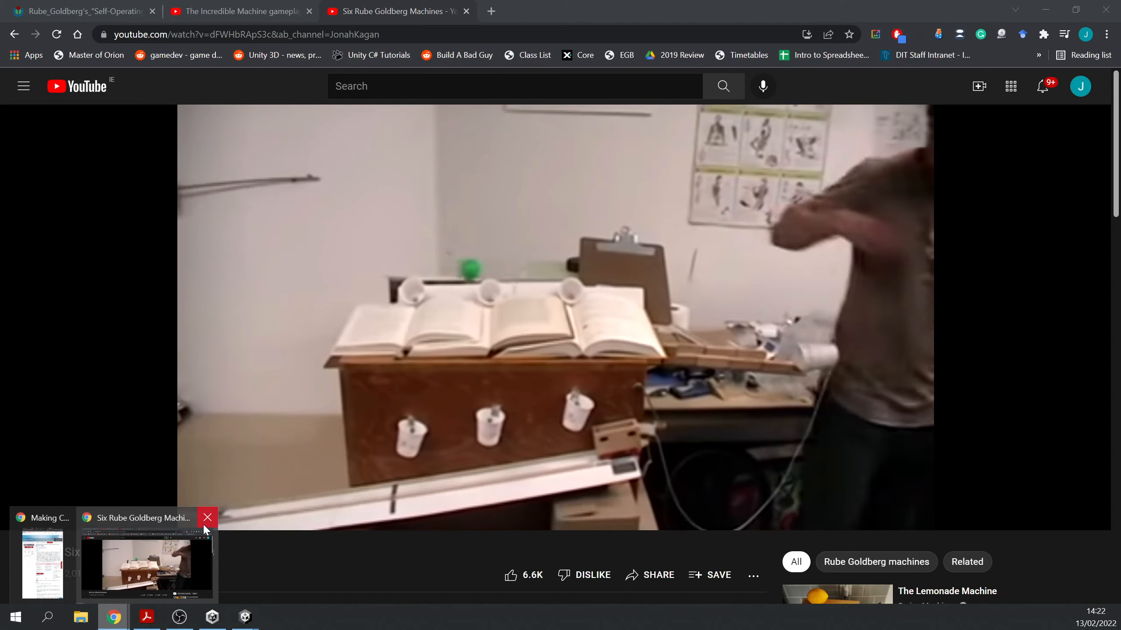
pyautogui.click(204, 523)
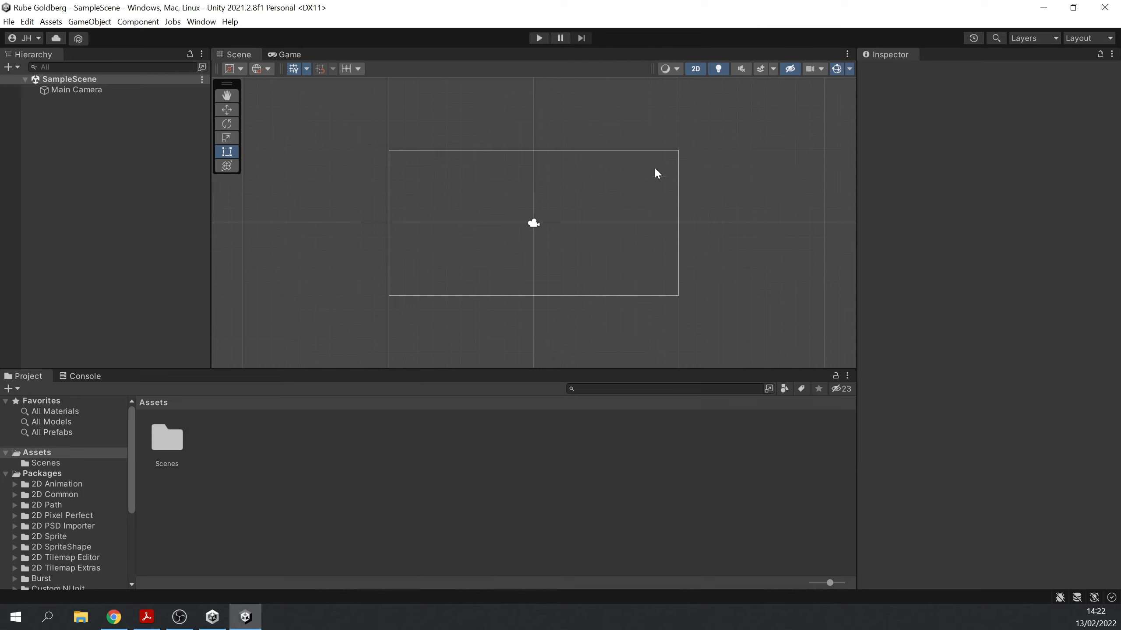
# Step: Apply the saved custom editor layout listed between Default and MSc
pyautogui.click(1086, 38)
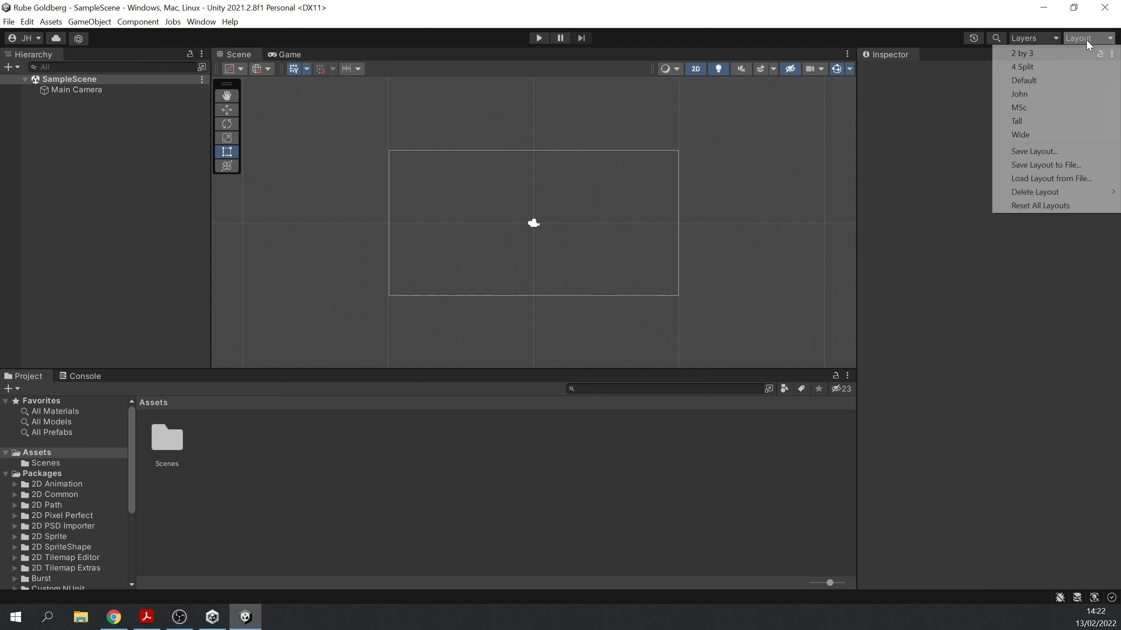
pyautogui.click(1047, 93)
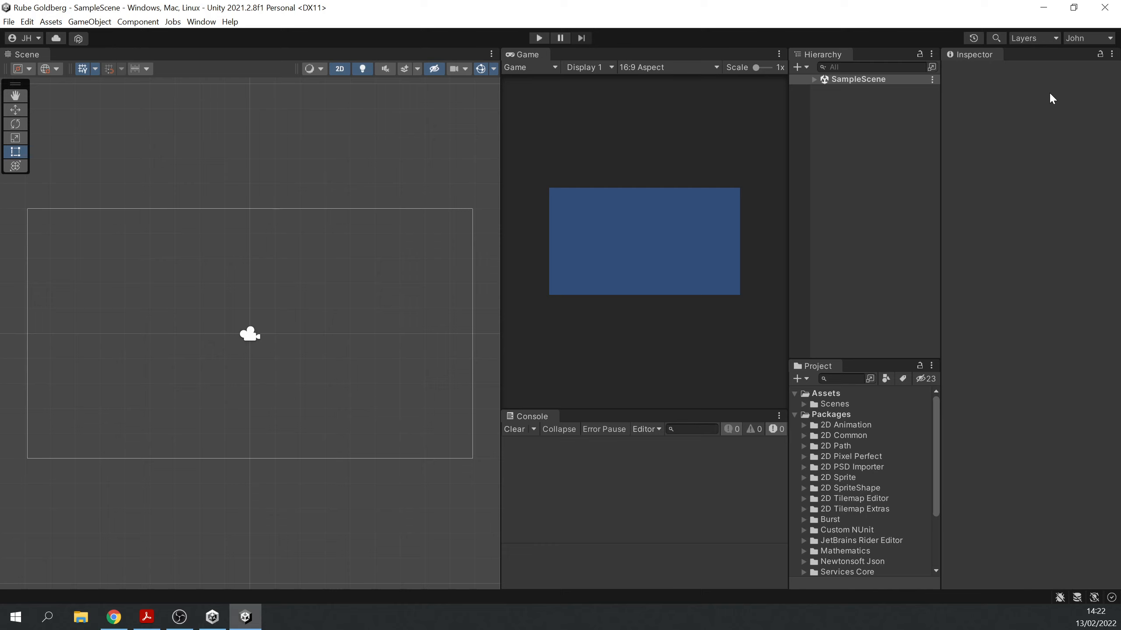
# Step: Change the Main Camera's background to green with hexadecimal colour 327956
pyautogui.click(814, 80)
pyautogui.click(854, 90)
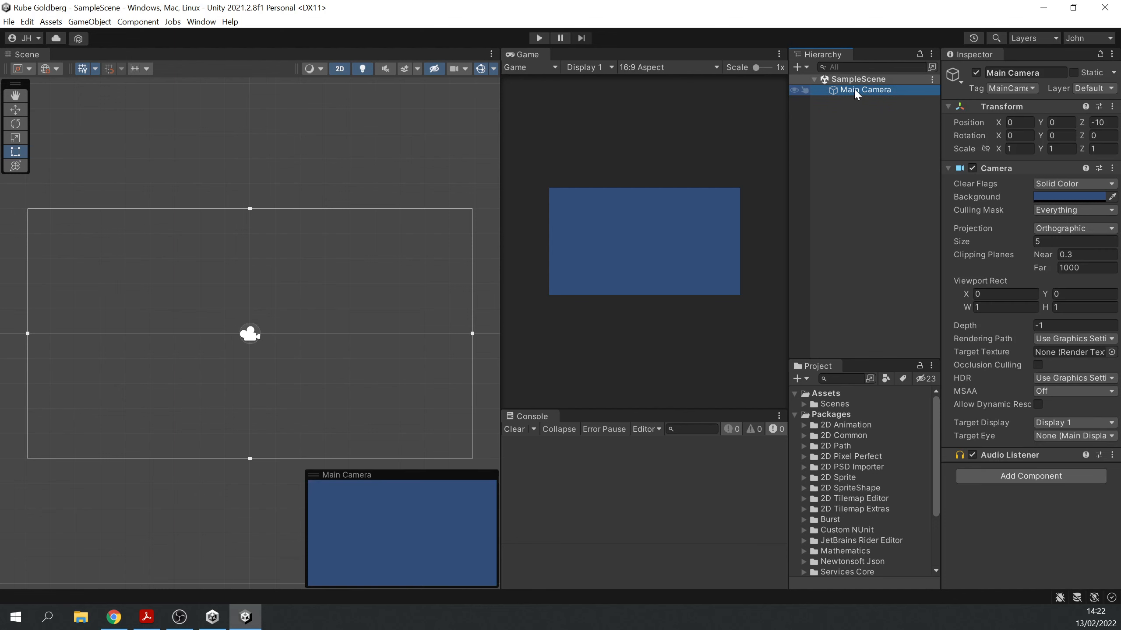
pyautogui.click(1072, 197)
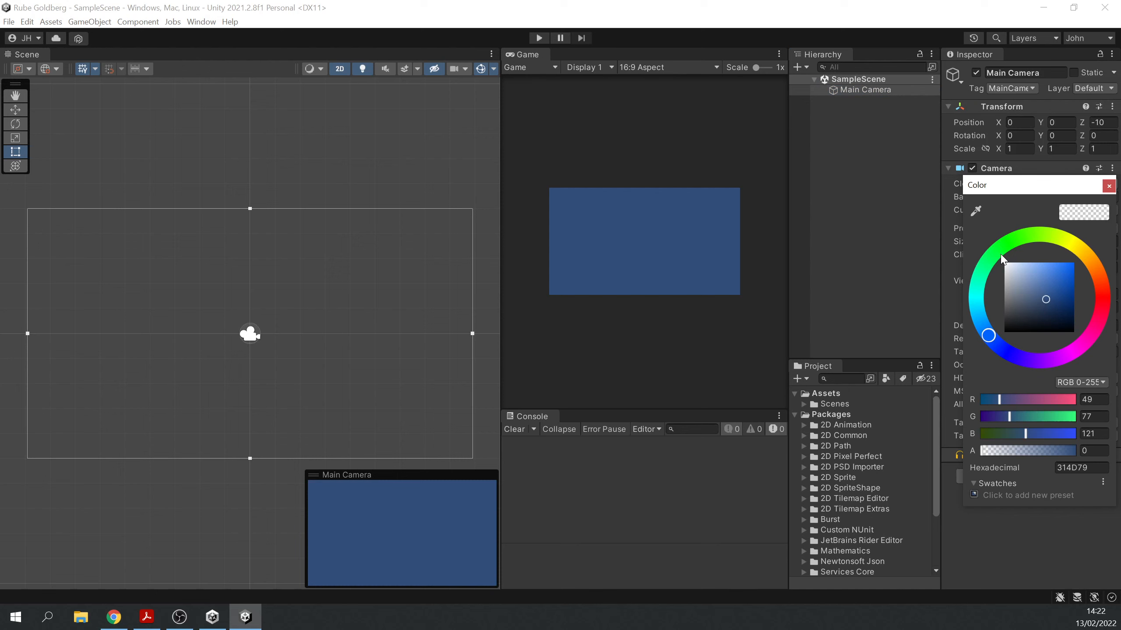
pyautogui.moveTo(1001, 258); pyautogui.dragTo(1006, 259)
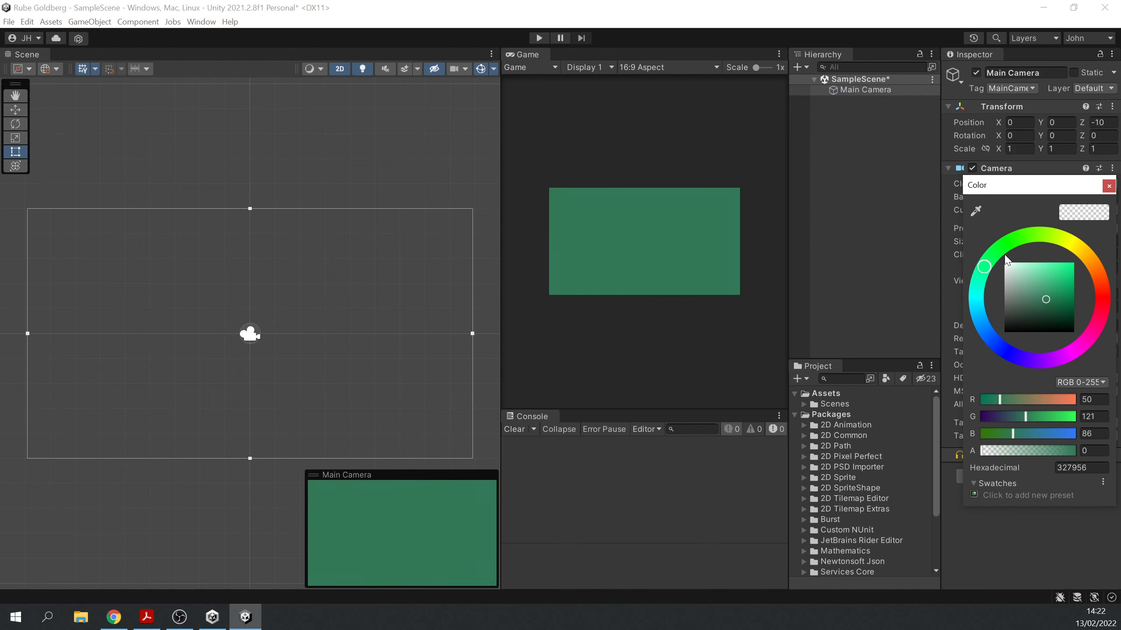
pyautogui.click(1108, 186)
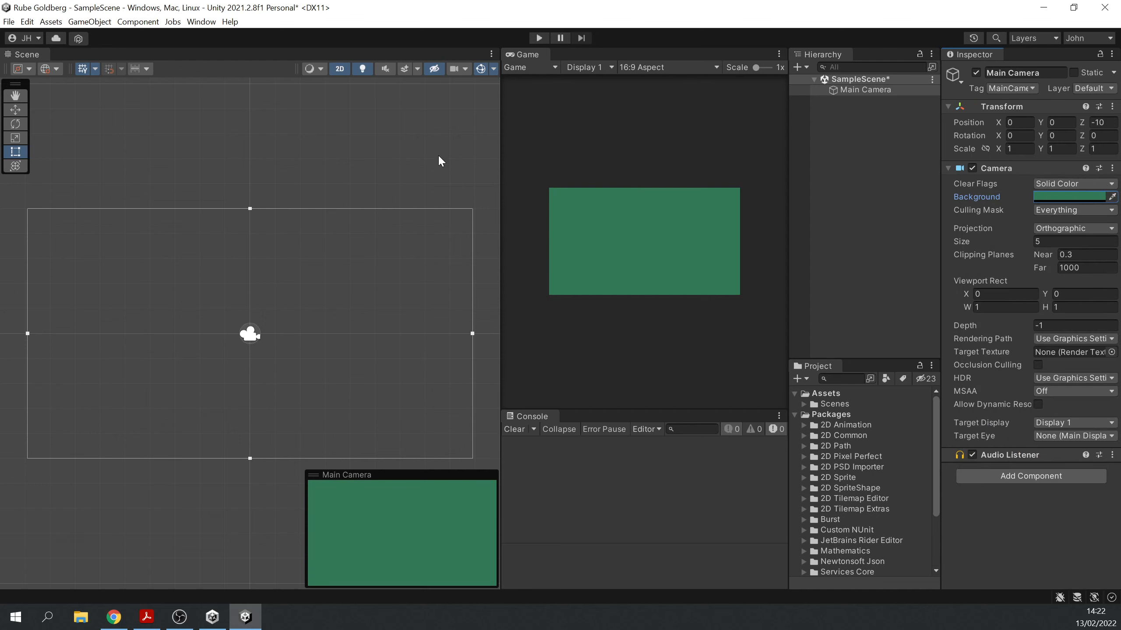
# Step: Add a 2D Circle sprite to SampleScene
pyautogui.click(90, 21)
pyautogui.moveTo(181, 78)
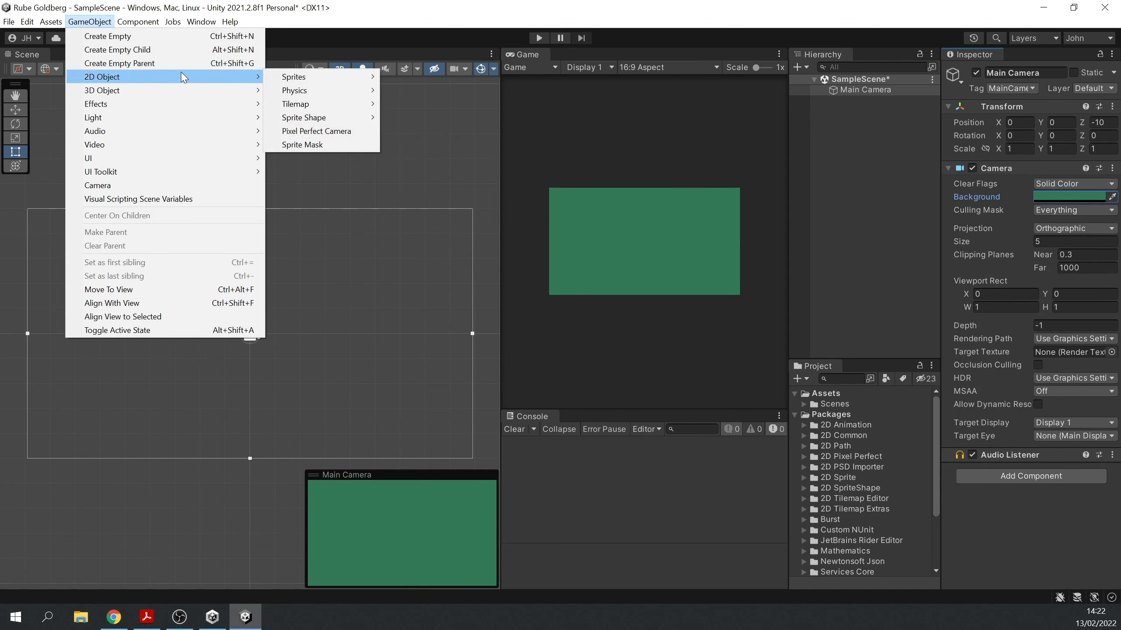
pyautogui.moveTo(372, 81)
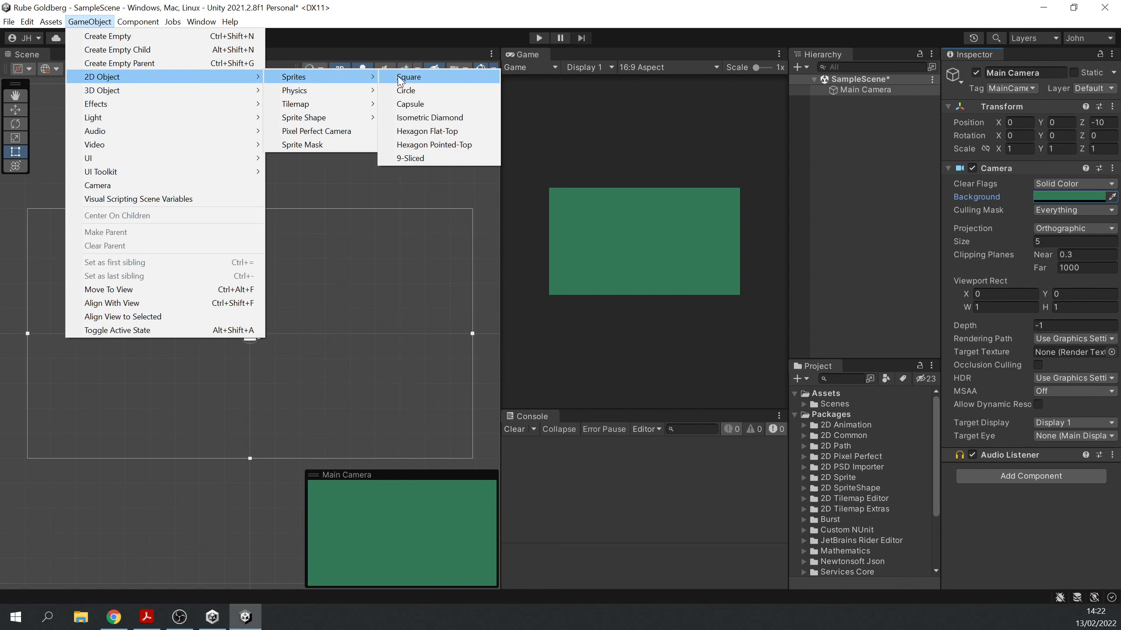
pyautogui.click(413, 90)
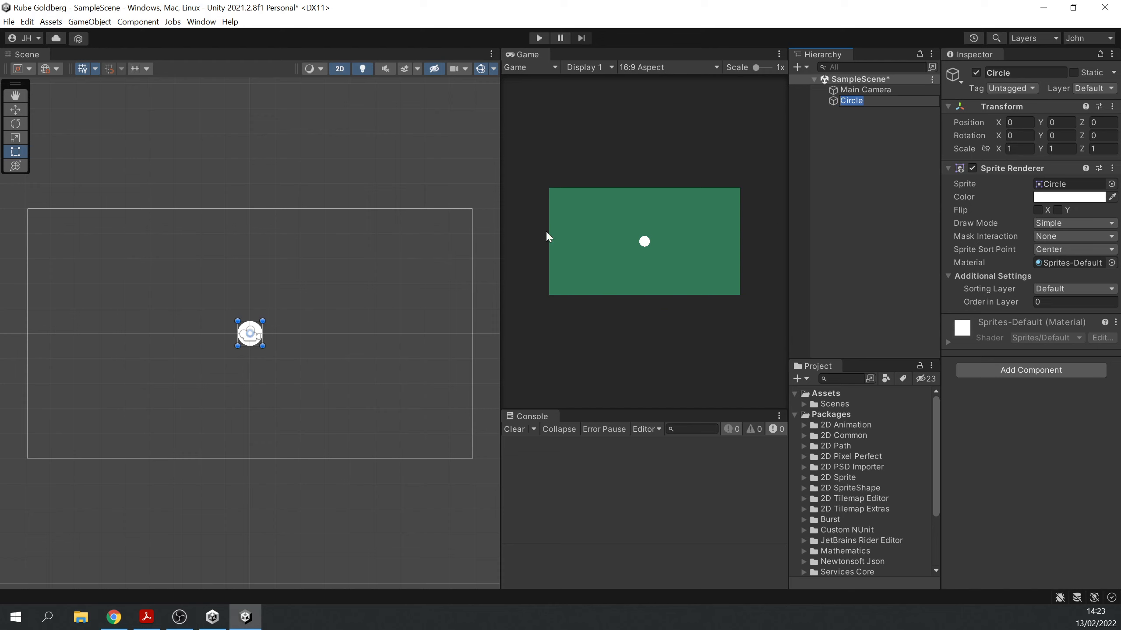
# Step: Add a Circle Collider 2D component to the Circle object
pyautogui.click(1037, 372)
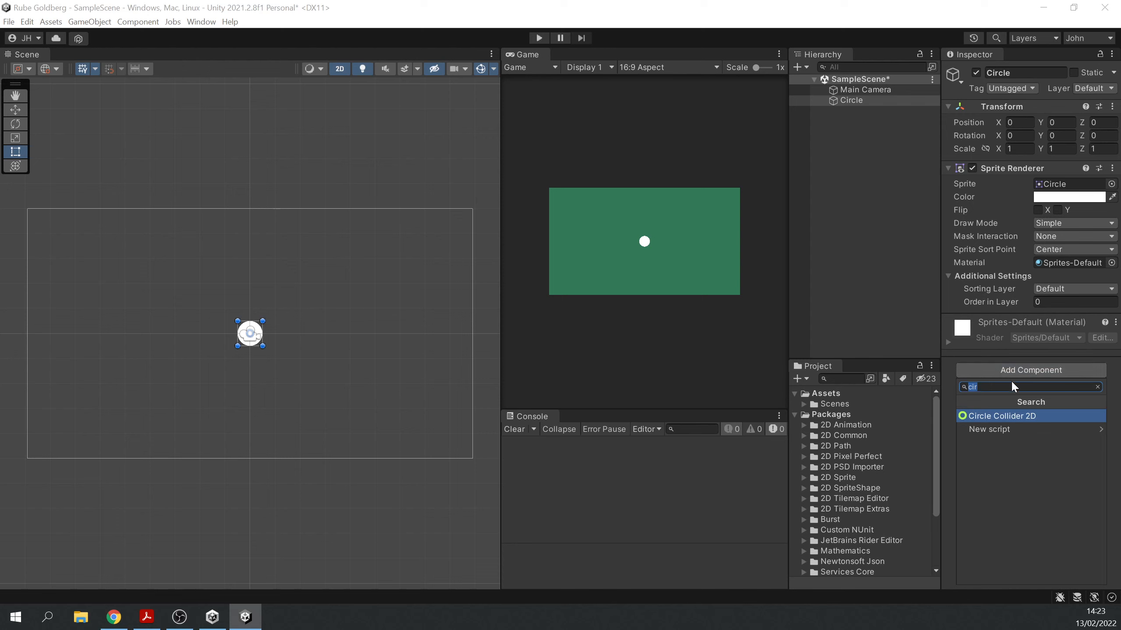
pyautogui.write('cir')
pyautogui.click(1019, 417)
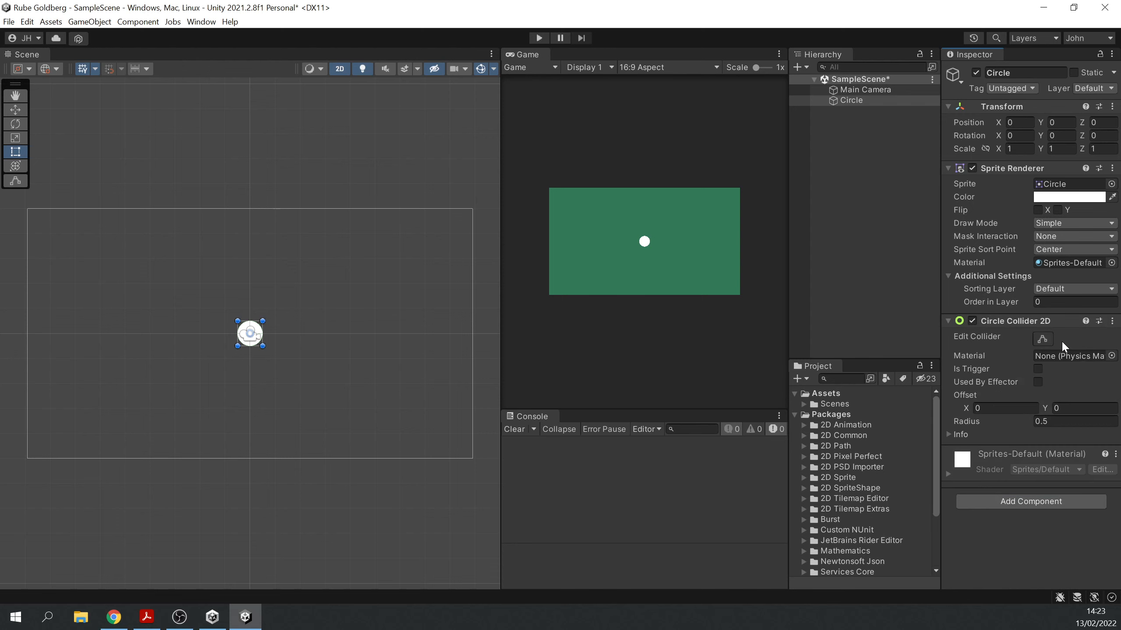
# Step: Examine how the Circle Collider 2D outline fits the circle by disabling and re-enabling the component
pyautogui.scroll(10, 309, 318)
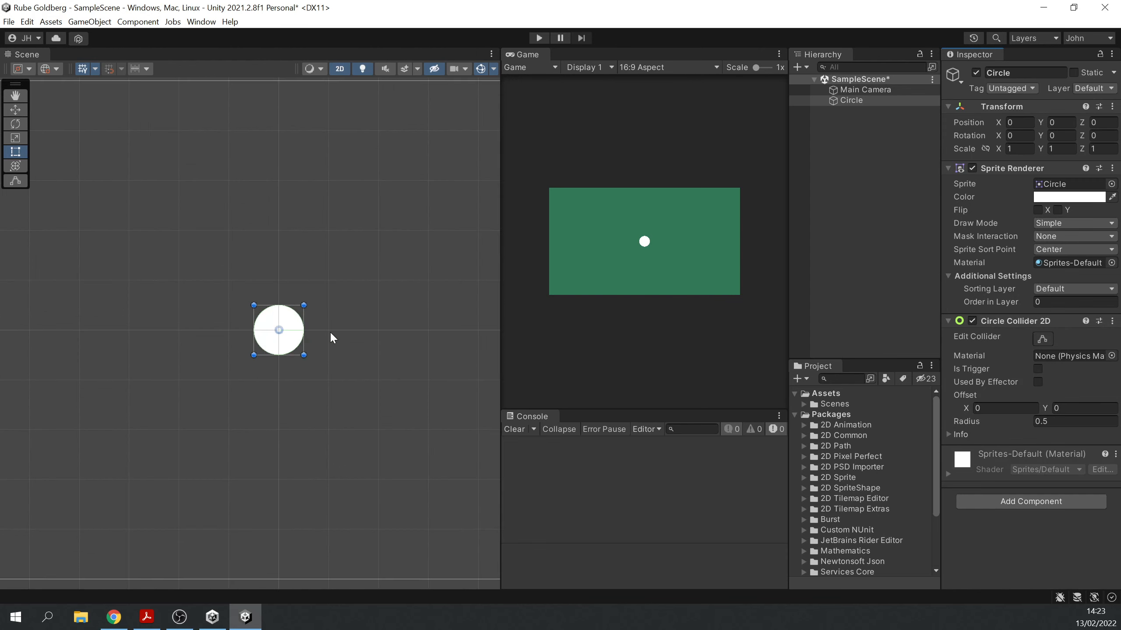
pyautogui.scroll(4, 261, 303)
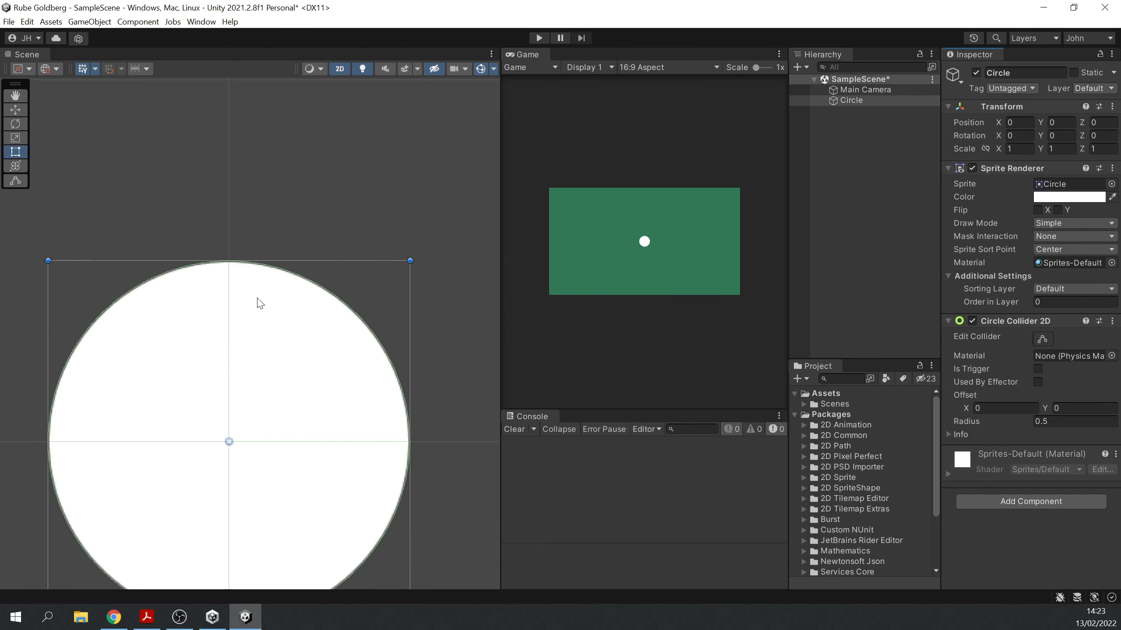
pyautogui.click(971, 318)
pyautogui.click(971, 317)
pyautogui.click(972, 321)
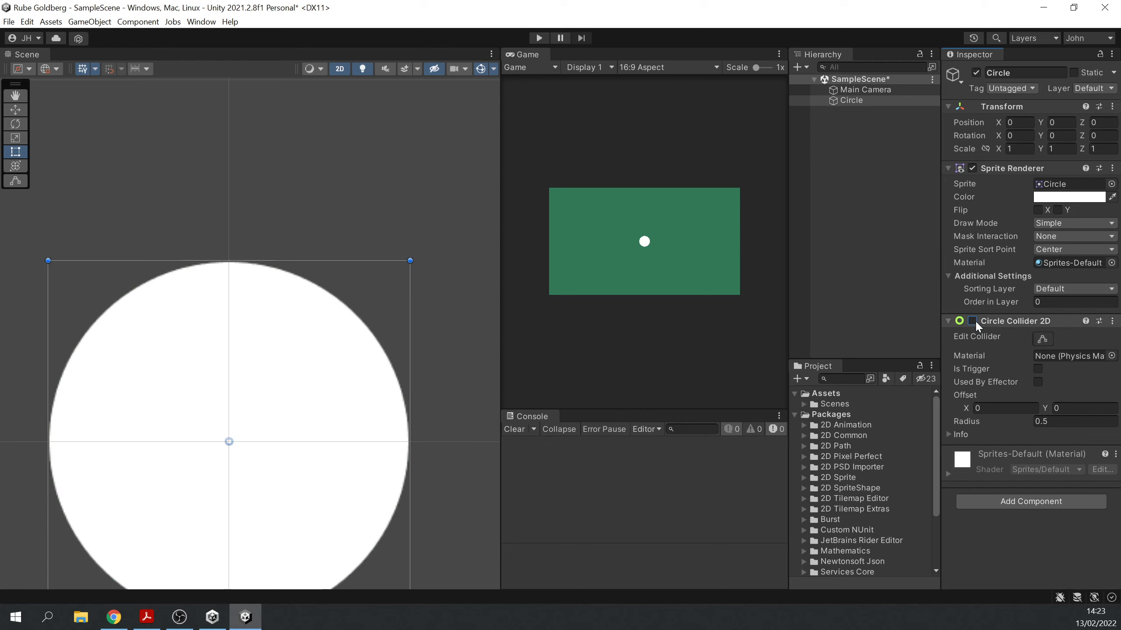
pyautogui.click(973, 321)
pyautogui.scroll(-4, 255, 170)
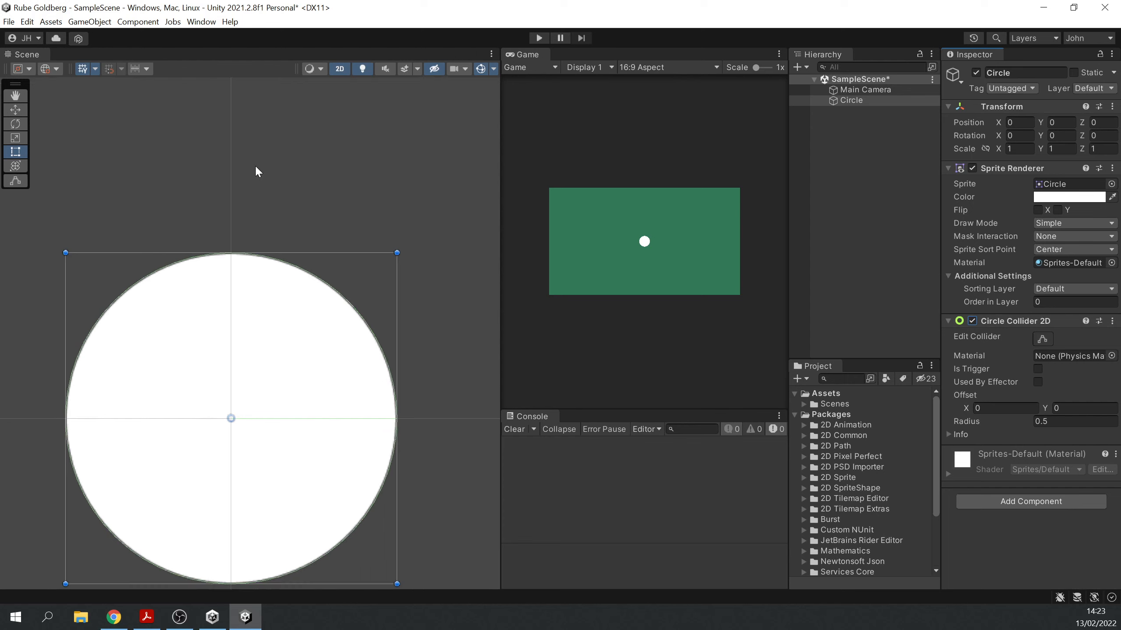
pyautogui.scroll(-3, 282, 333)
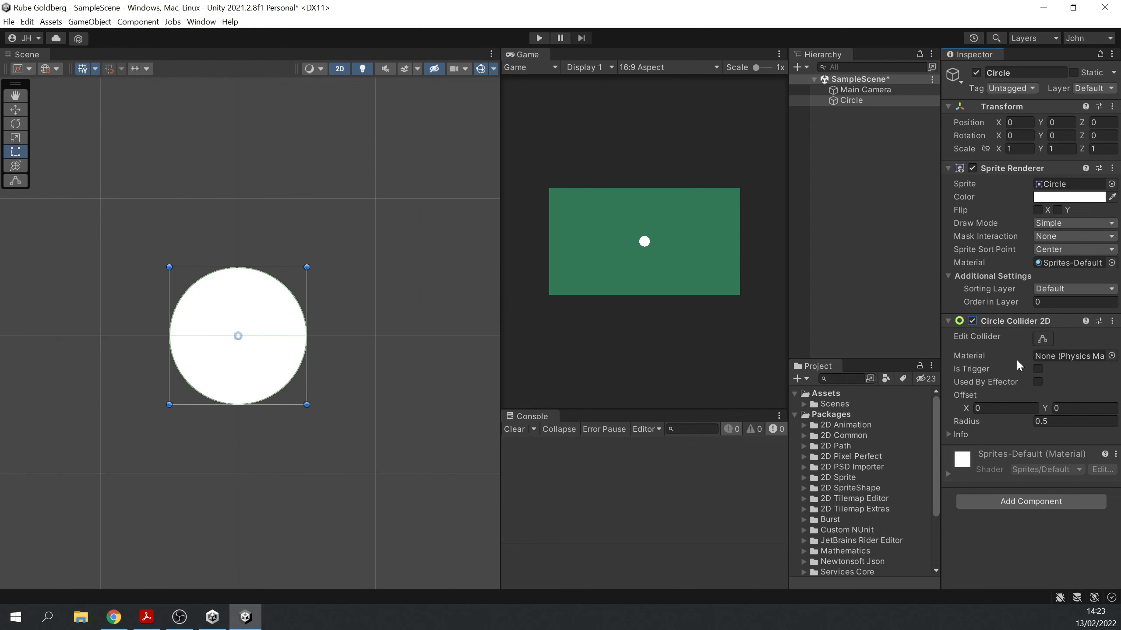
# Step: Add a Rigidbody 2D component to the Circle object
pyautogui.click(1035, 505)
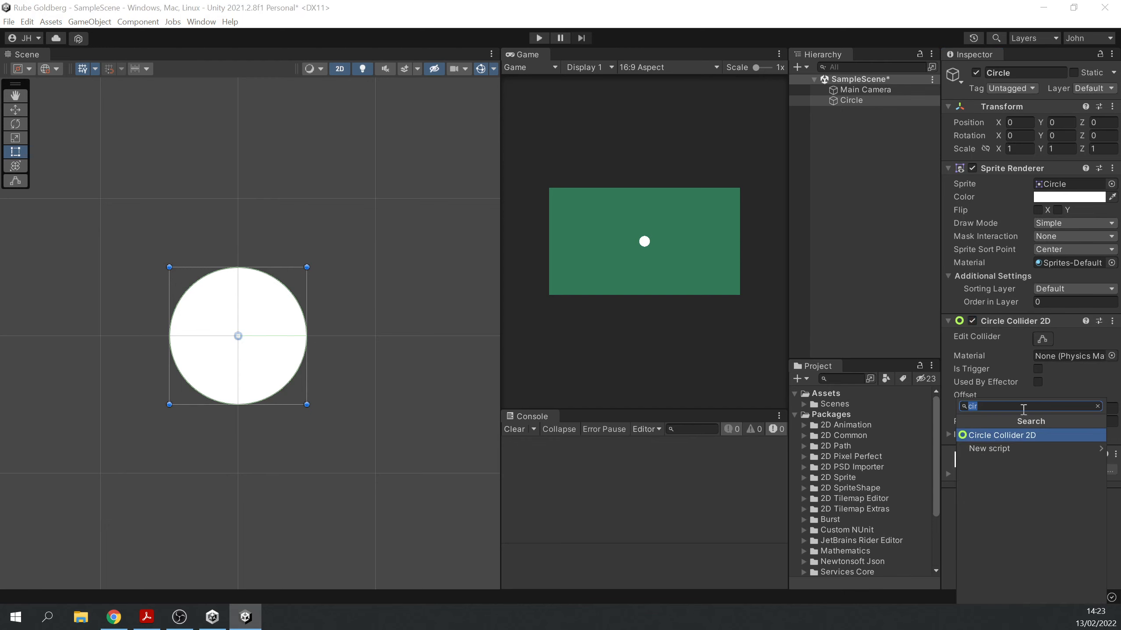
pyautogui.write('rigi')
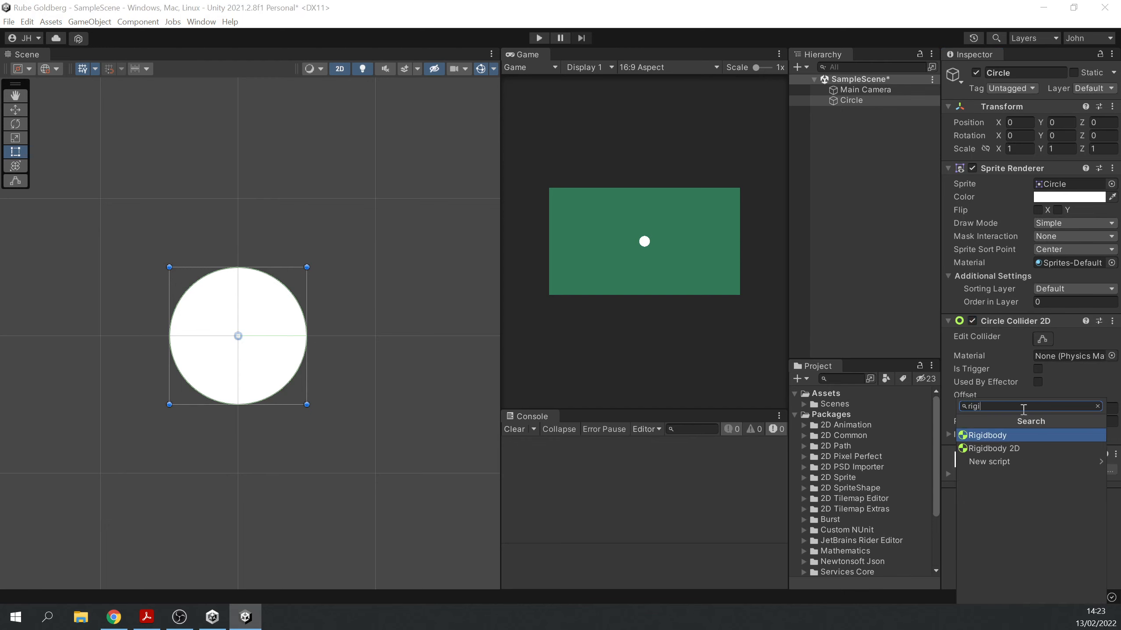
pyautogui.press('Down')
pyautogui.press('Return')
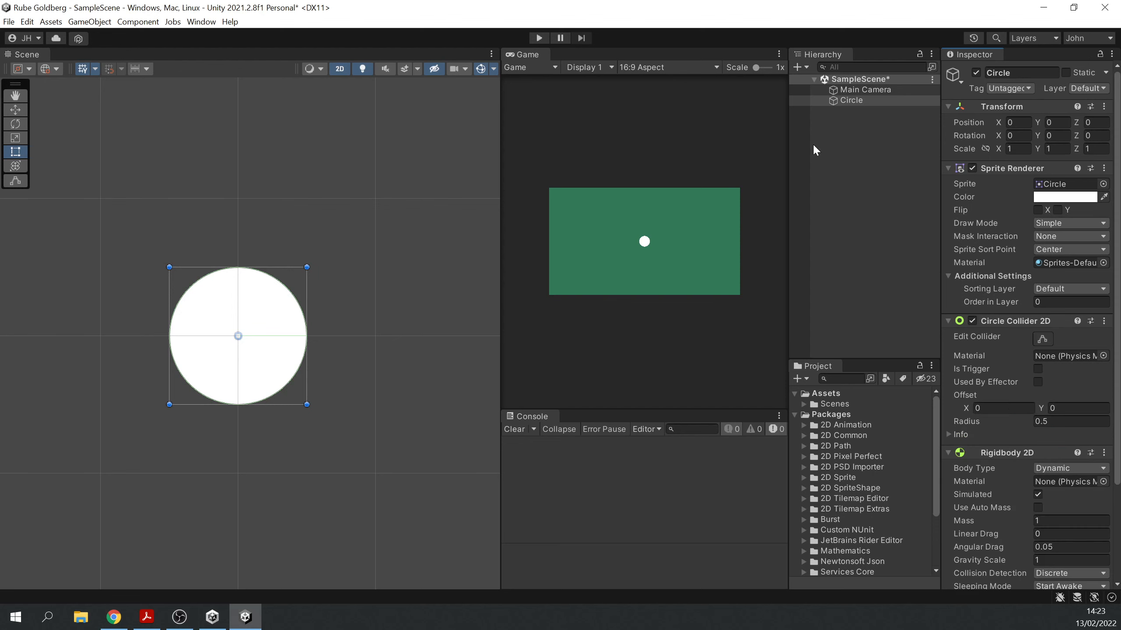
# Step: Review the Circle's Rigidbody 2D settings, run the scene to test its physics, and stop play mode
pyautogui.scroll(-2, 1078, 404)
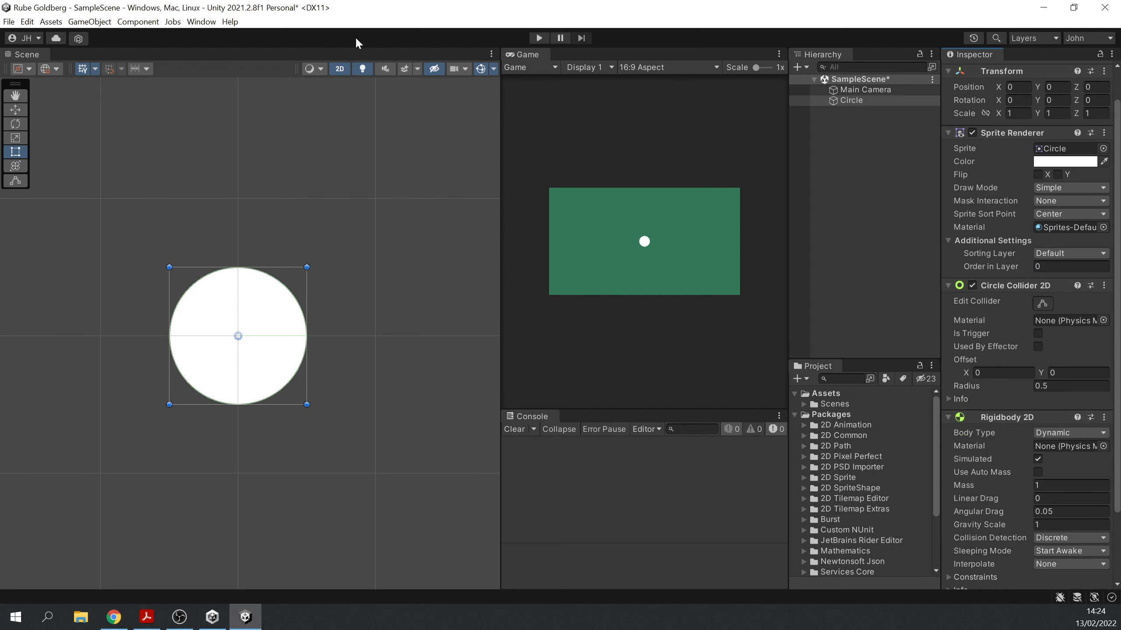
pyautogui.click(538, 38)
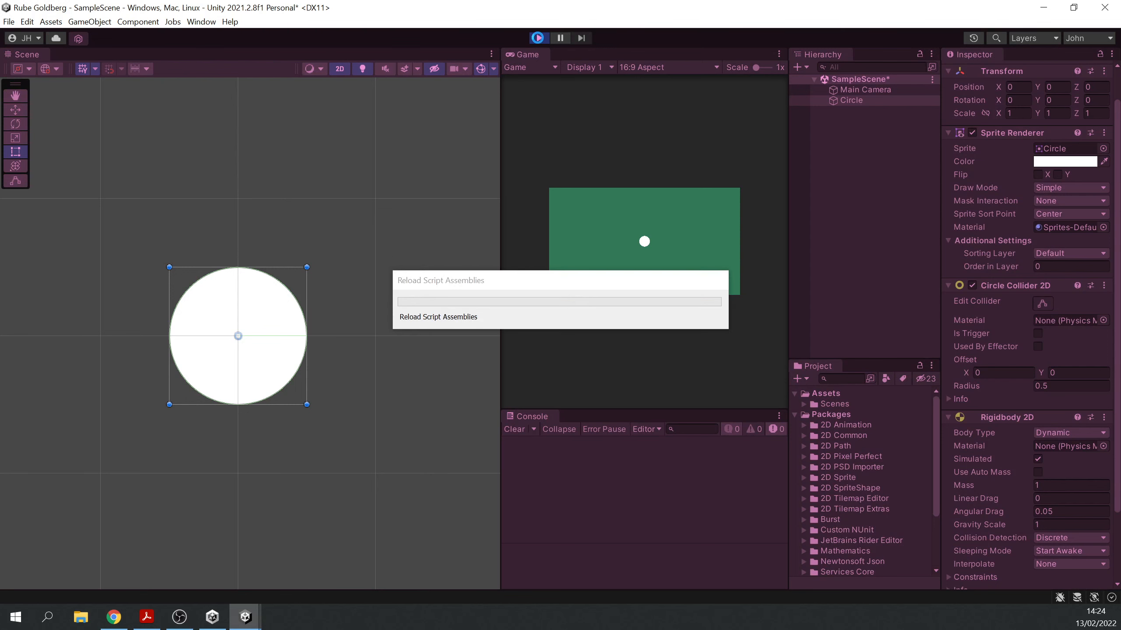
pyautogui.click(538, 38)
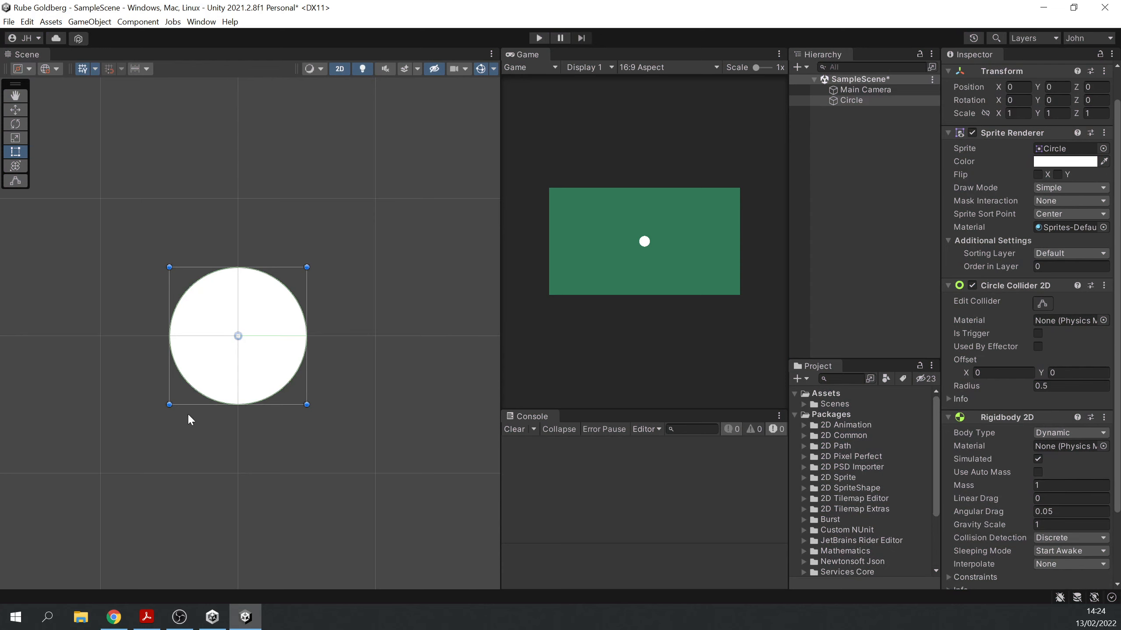
# Step: Enable Use Auto Mass on the Circle's Rigidbody 2D, run the scene to test the fall, and stop play mode
pyautogui.click(1038, 471)
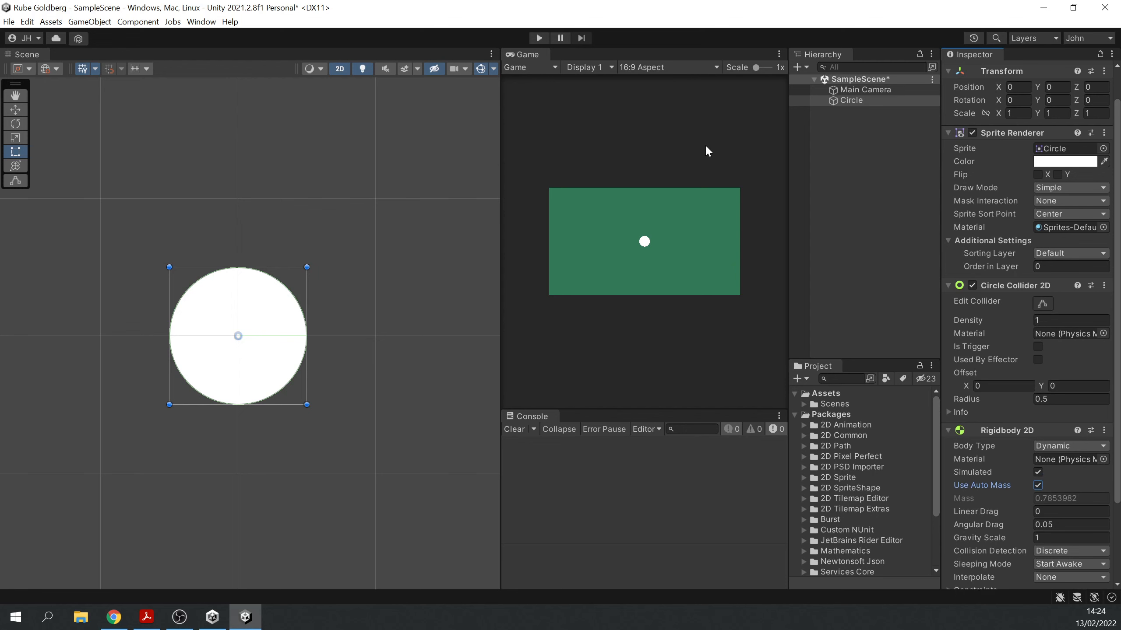
pyautogui.click(539, 38)
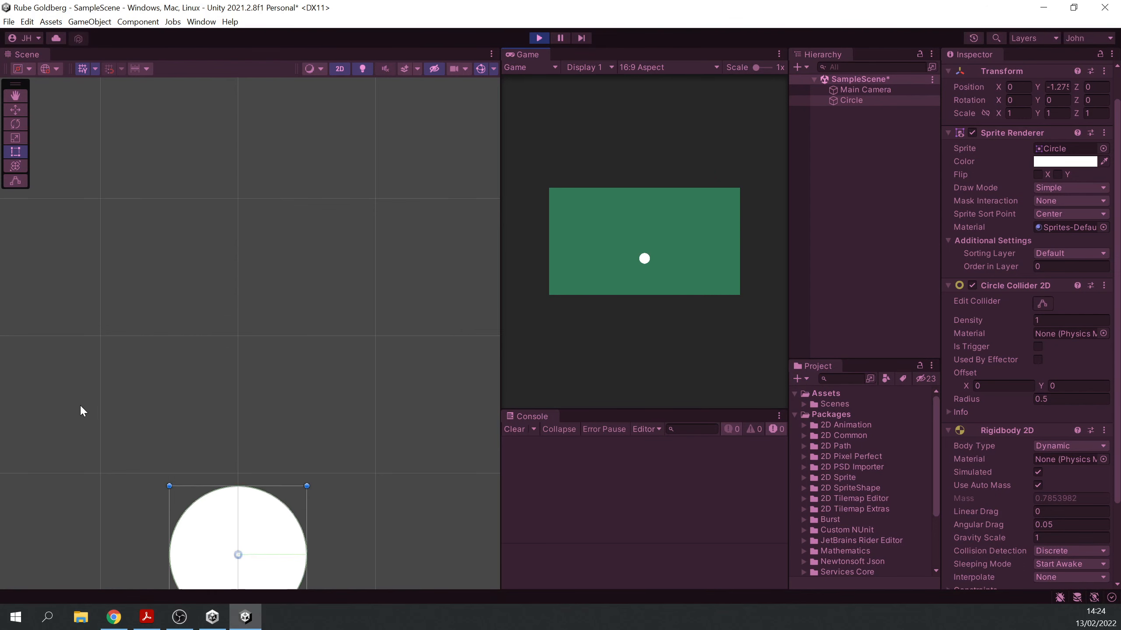
pyautogui.click(539, 37)
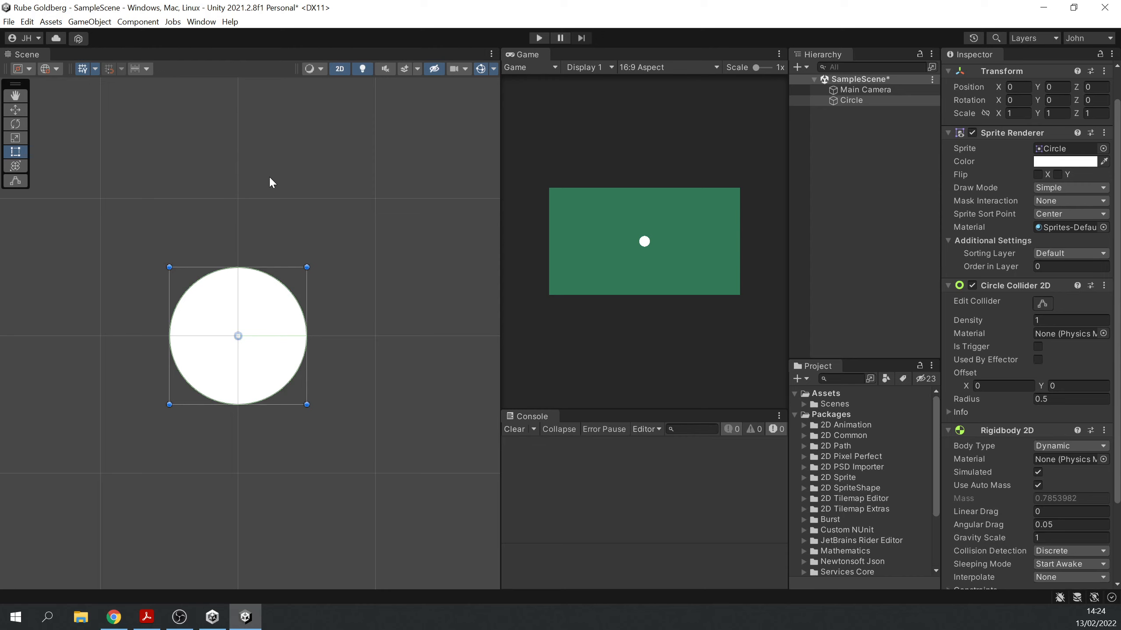
# Step: Add a Square 2D sprite to the scene
pyautogui.scroll(-6, 362, 275)
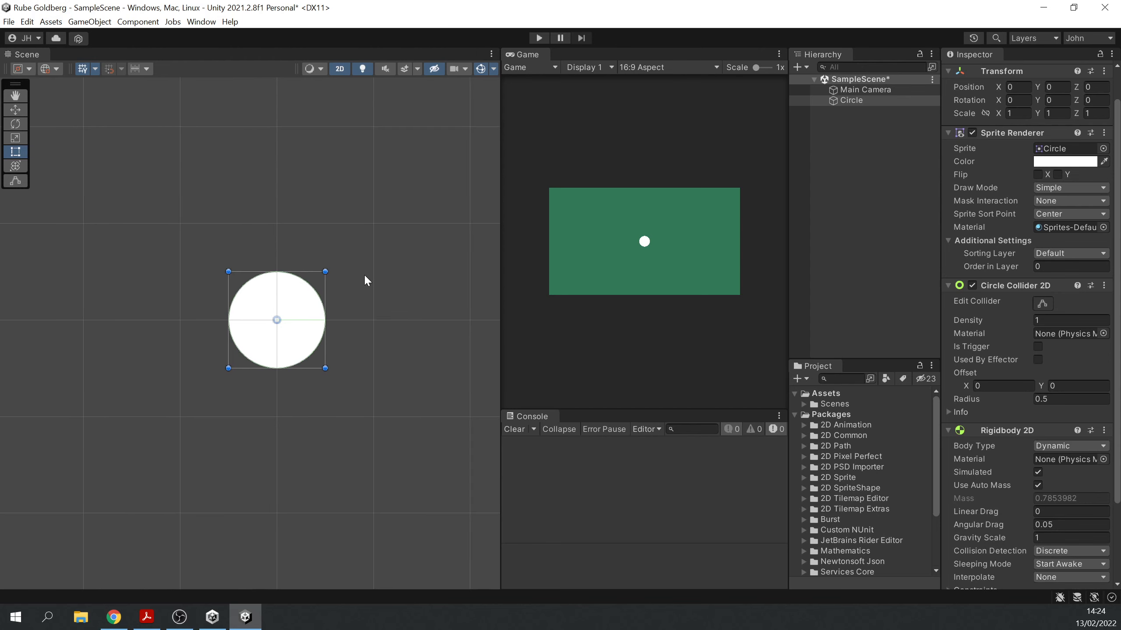
pyautogui.scroll(-5, 396, 354)
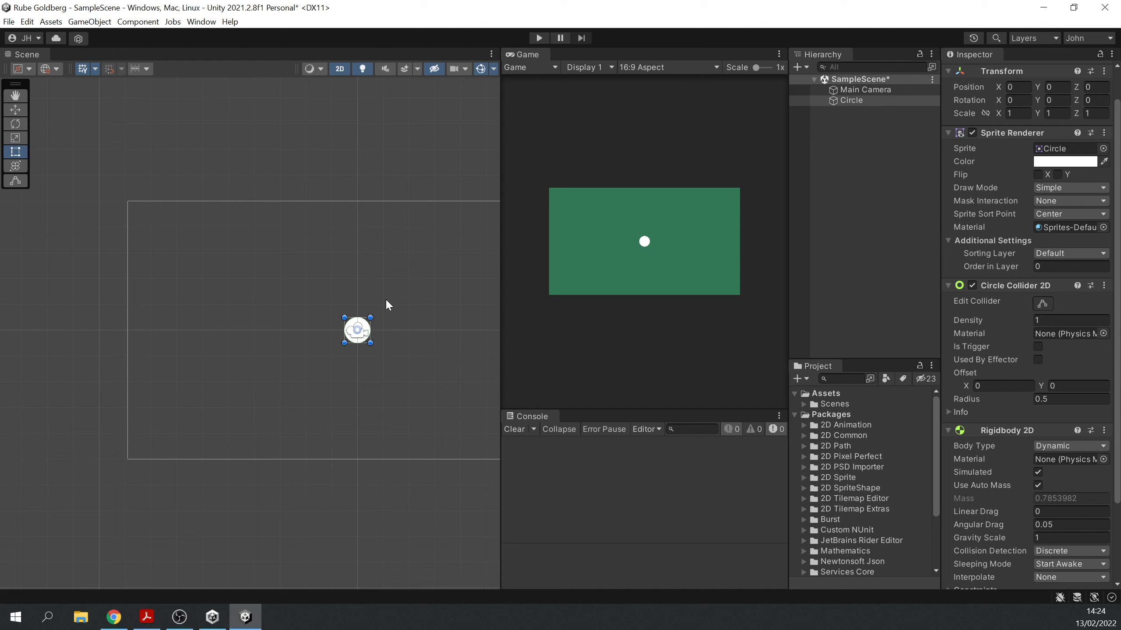
pyautogui.click(89, 21)
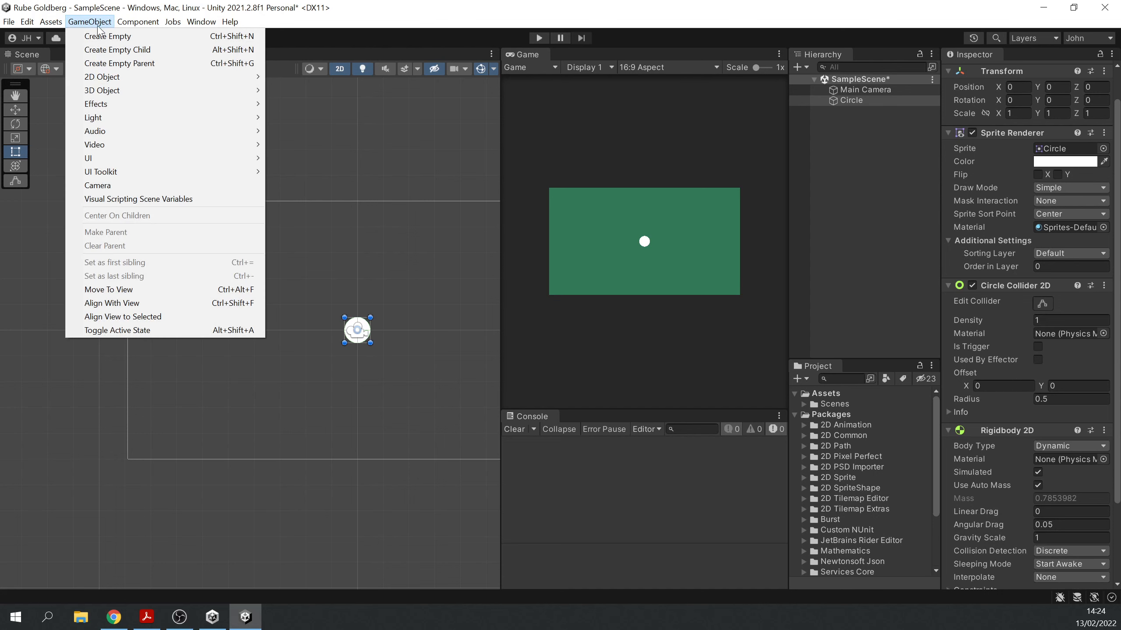
pyautogui.moveTo(154, 78)
pyautogui.moveTo(367, 77)
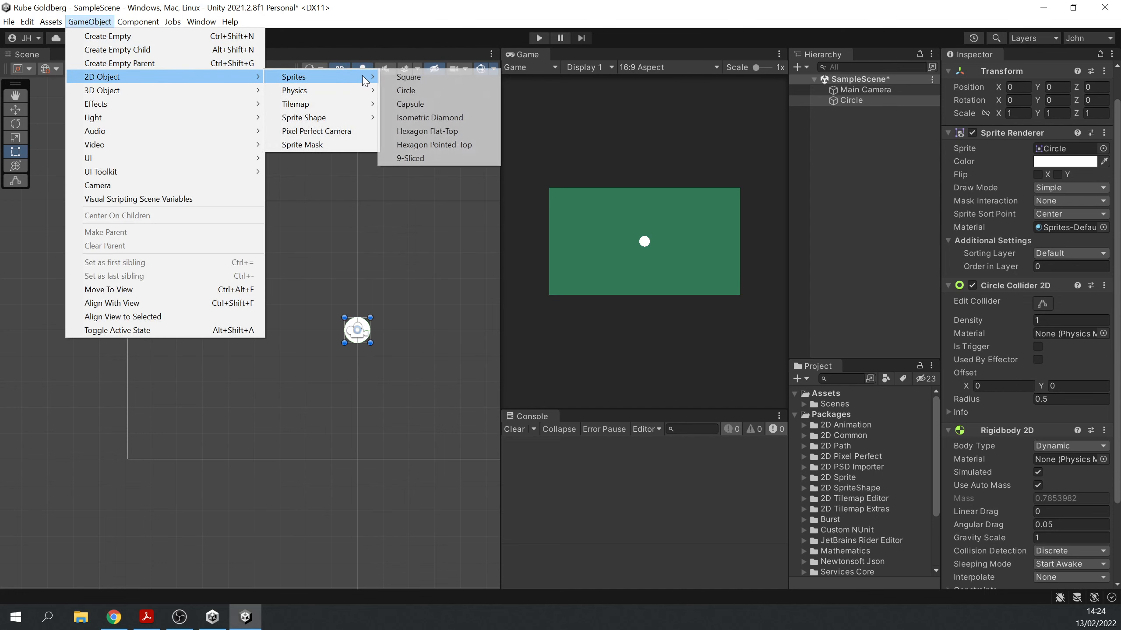
pyautogui.click(408, 78)
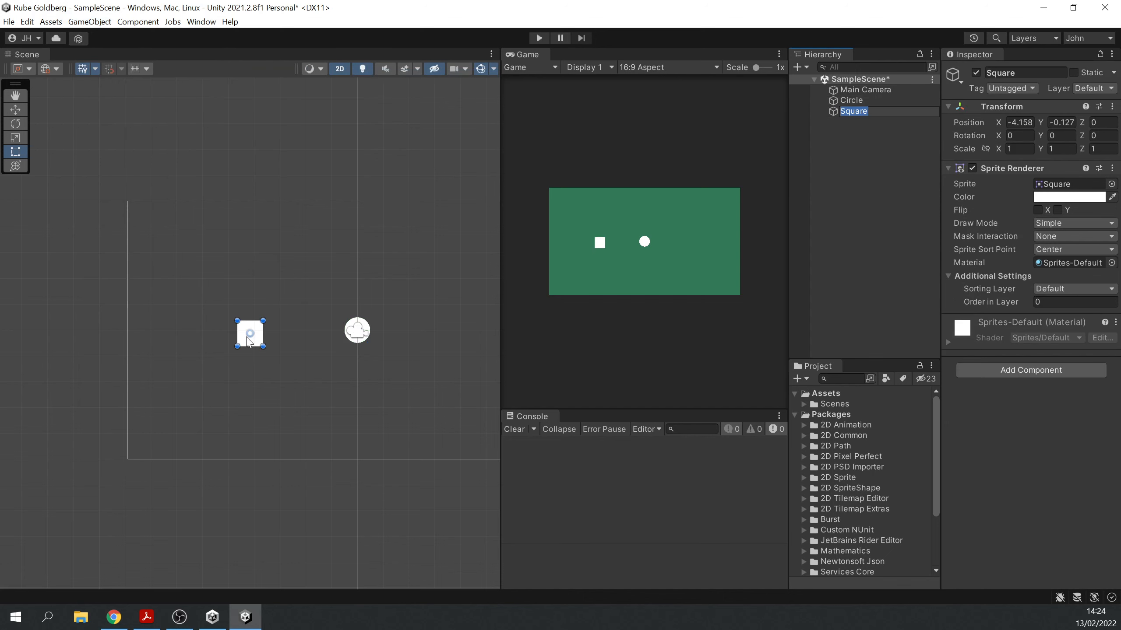
# Step: Stretch the square into a plank with an X scale of about 4.18, placed below the circle at X position 0
pyautogui.moveTo(251, 332); pyautogui.dragTo(452, 386)
pyautogui.moveTo(360, 396); pyautogui.dragTo(318, 392)
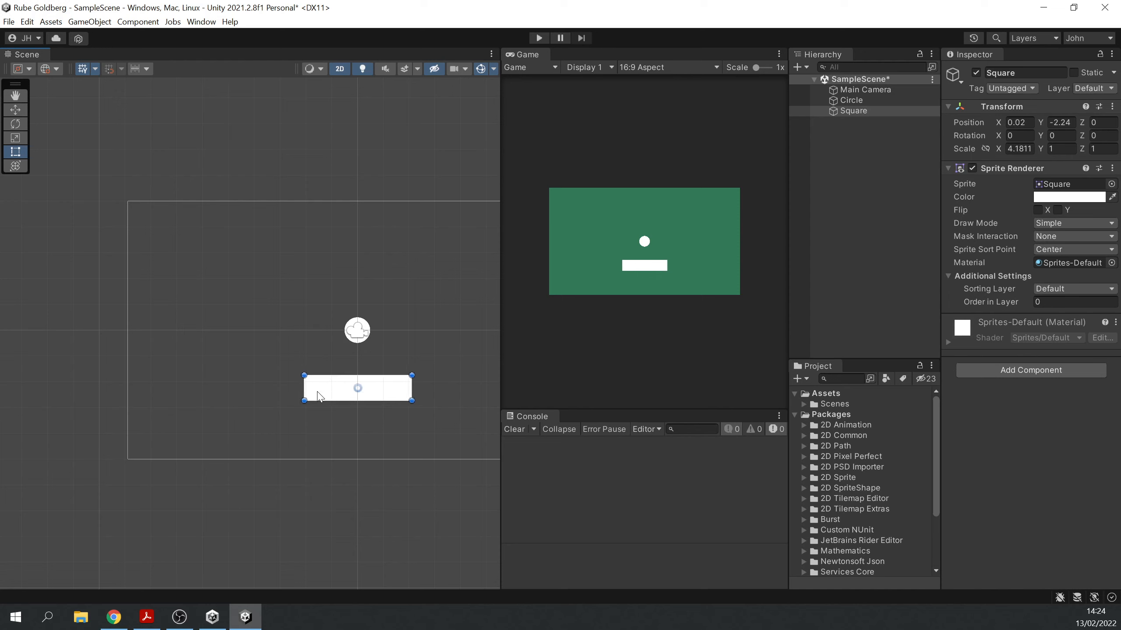
pyautogui.click(1020, 122)
pyautogui.write('0')
# Step: Duplicate the plank, offset the copy sideways to about X 3.72, and rotate it to about -39 degrees on Z
pyautogui.click(384, 389)
pyautogui.hotkey('ctrl', 'd')
pyautogui.moveTo(380, 390); pyautogui.dragTo(491, 396)
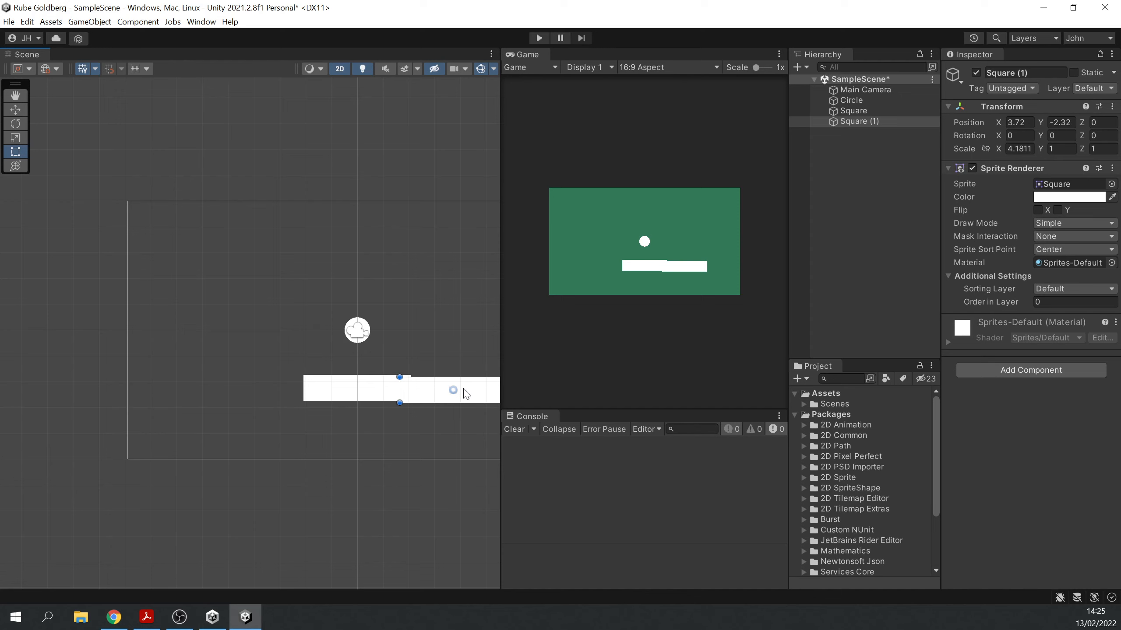
pyautogui.press('e')
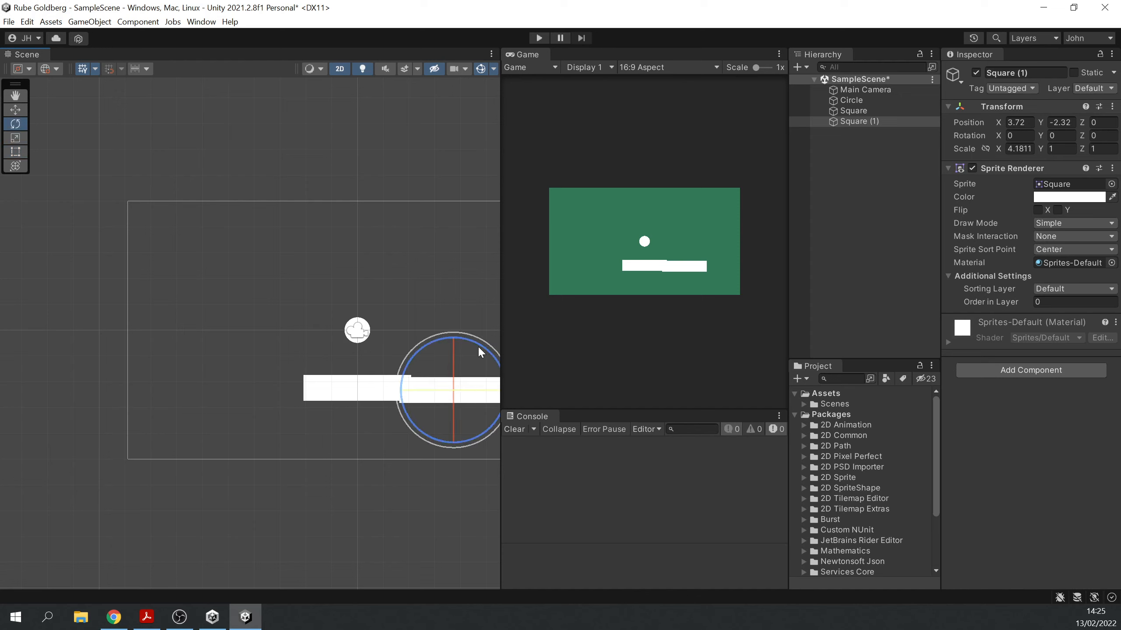
pyautogui.moveTo(478, 345); pyautogui.dragTo(491, 453)
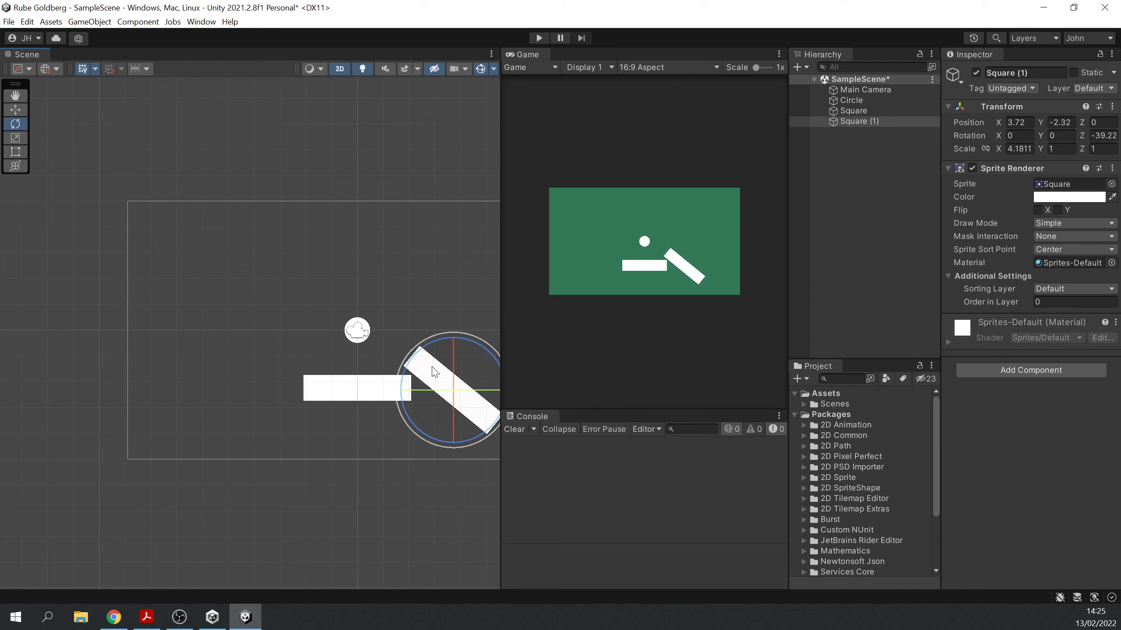
# Step: Arrange a ramp with the tilted plank beneath the circle at about 0.54, -3.09 and the flat plank at its lower end at about 3.89, -4.27
pyautogui.press('w')
pyautogui.moveTo(462, 386); pyautogui.dragTo(454, 433)
pyautogui.click(396, 387)
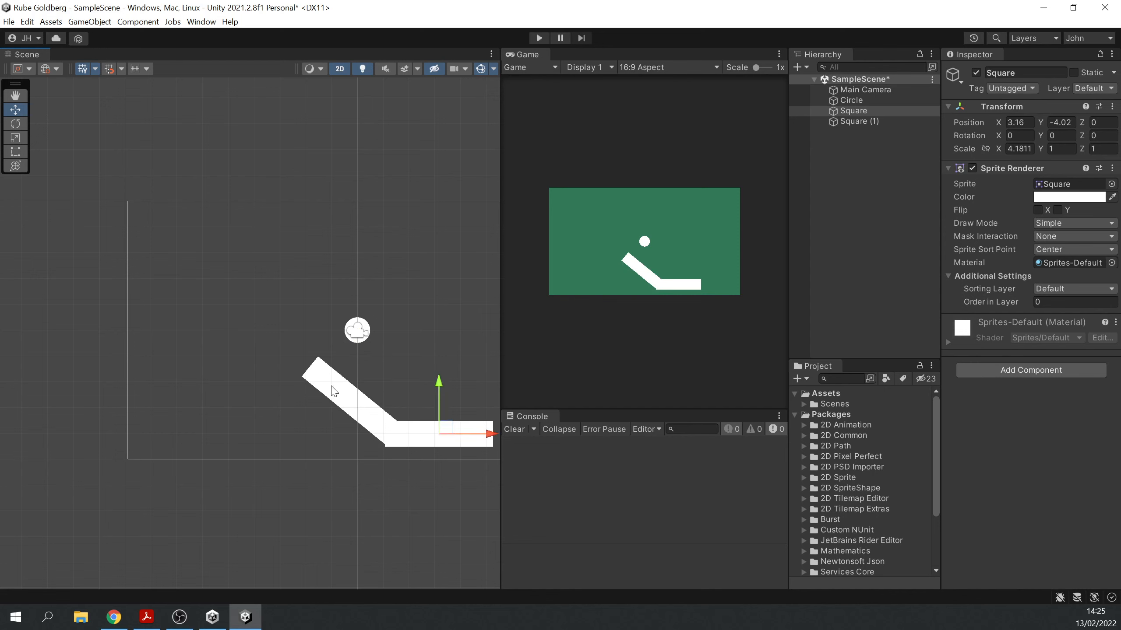
pyautogui.click(341, 389)
pyautogui.click(344, 386)
pyautogui.moveTo(367, 399); pyautogui.dragTo(379, 404)
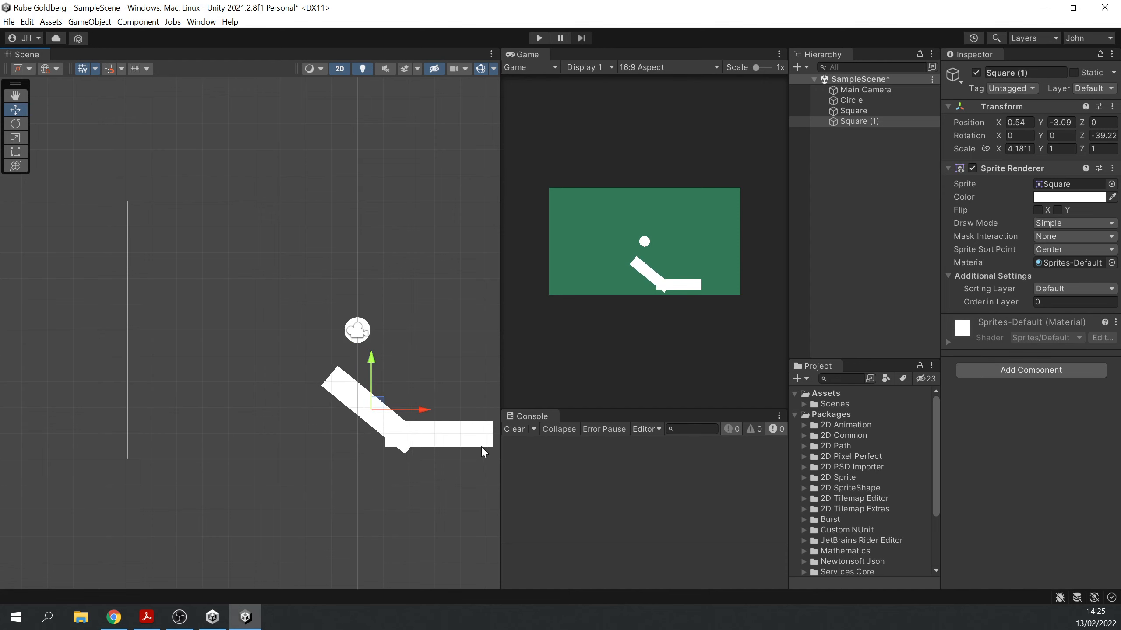
pyautogui.click(437, 432)
pyautogui.scroll(-2, 357, 458)
pyautogui.moveTo(433, 434); pyautogui.dragTo(446, 437)
# Step: Run the scene to test the circle against the ramp, stop play mode, and inspect the Circle's components
pyautogui.click(534, 40)
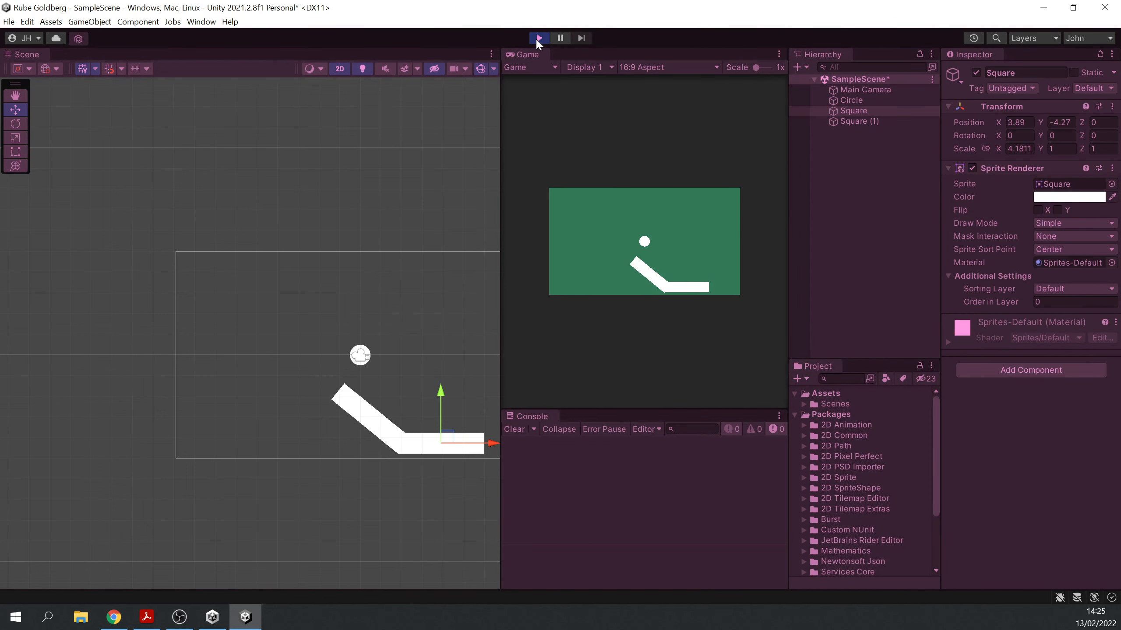
pyautogui.click(536, 37)
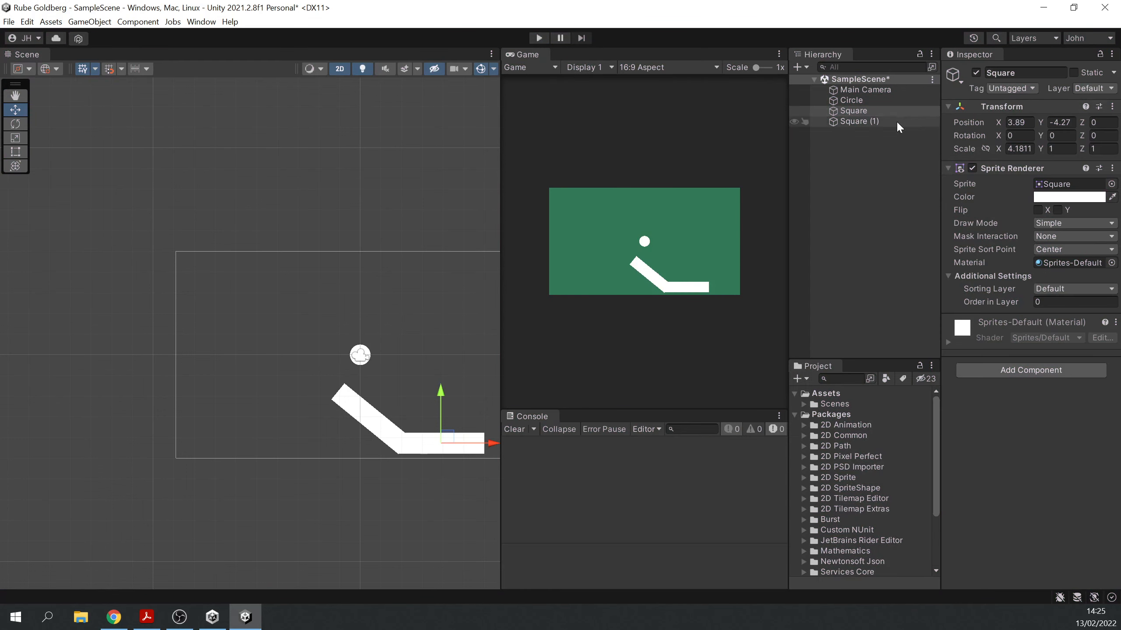
pyautogui.click(856, 100)
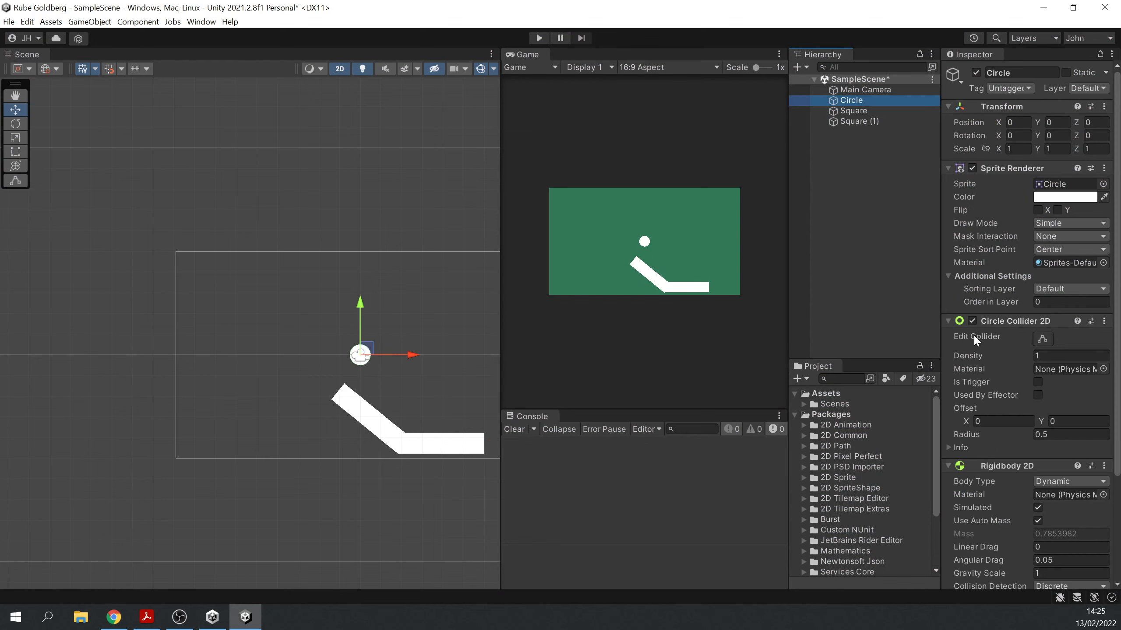
# Step: Add a Box Collider 2D component to both Square and Square (1) at once
pyautogui.click(864, 111)
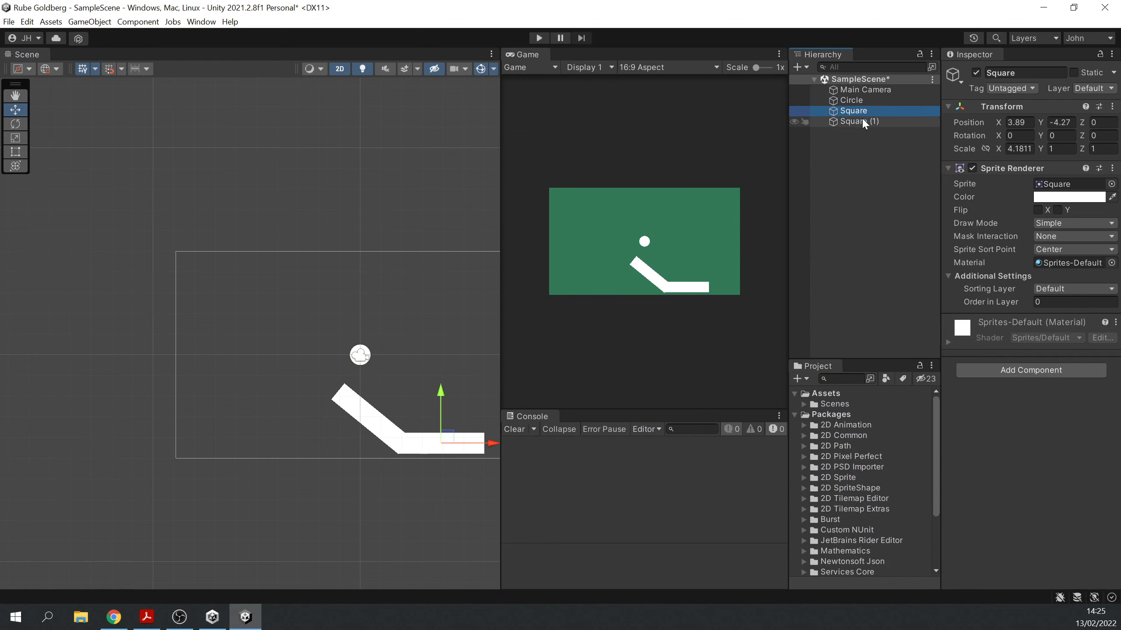
pyautogui.keyDown('ctrl'); pyautogui.click(859, 121); pyautogui.keyUp('ctrl')
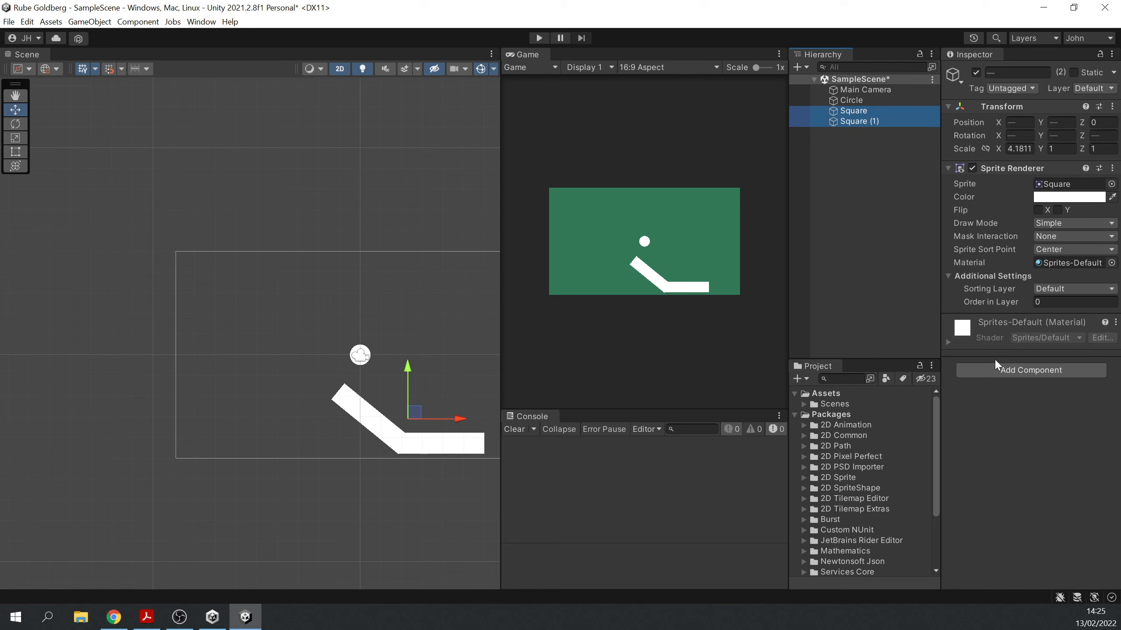
pyautogui.click(1050, 373)
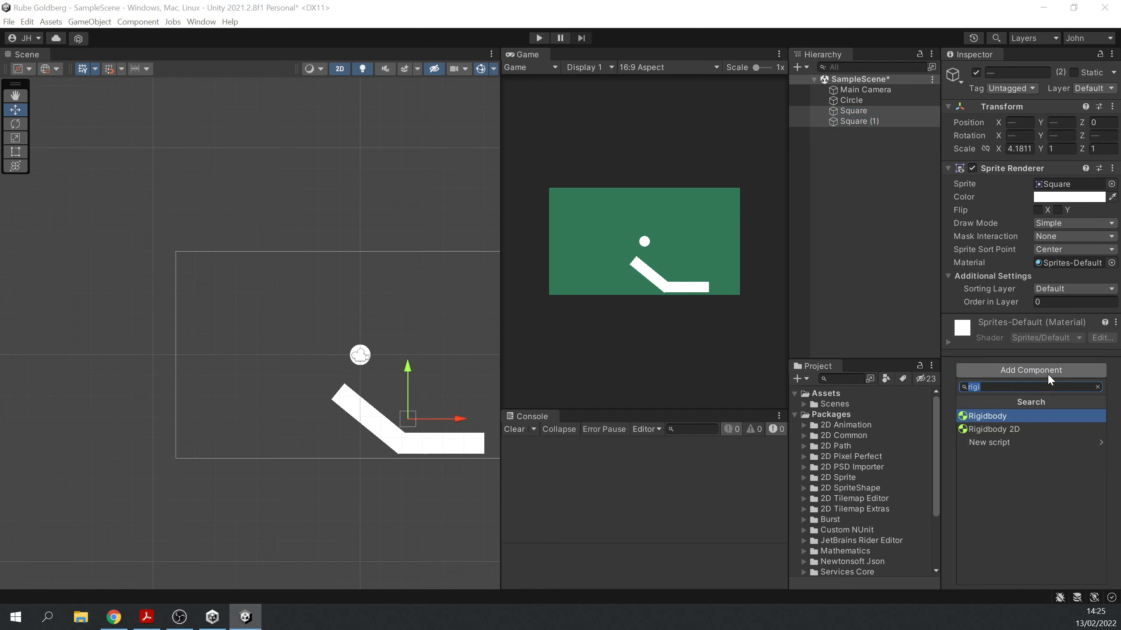
pyautogui.write('Box')
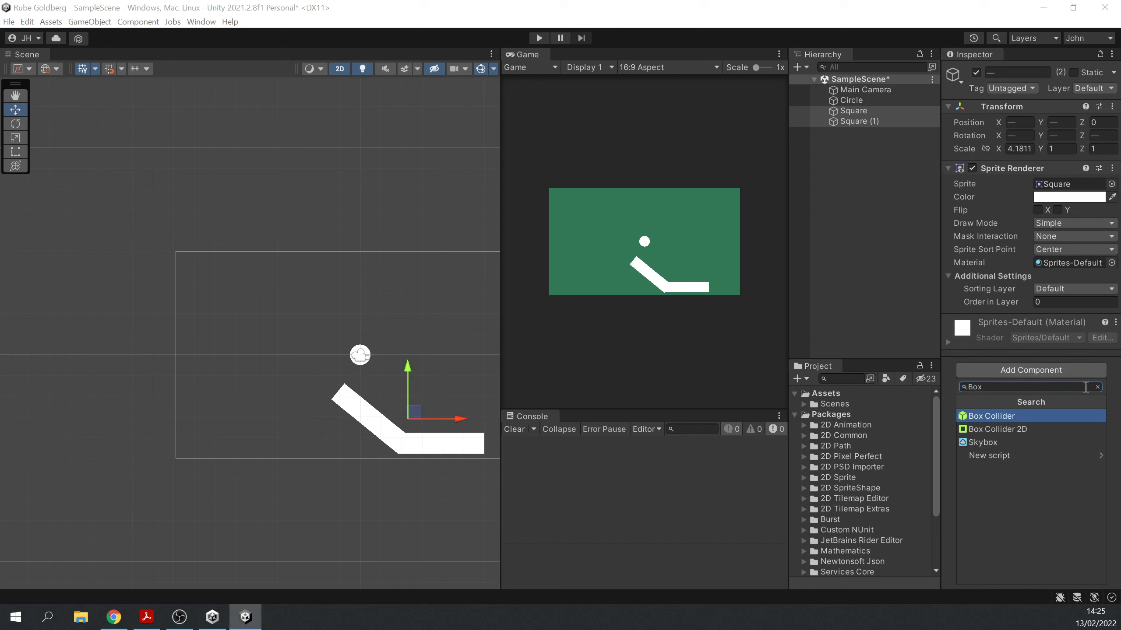
pyautogui.click(1057, 430)
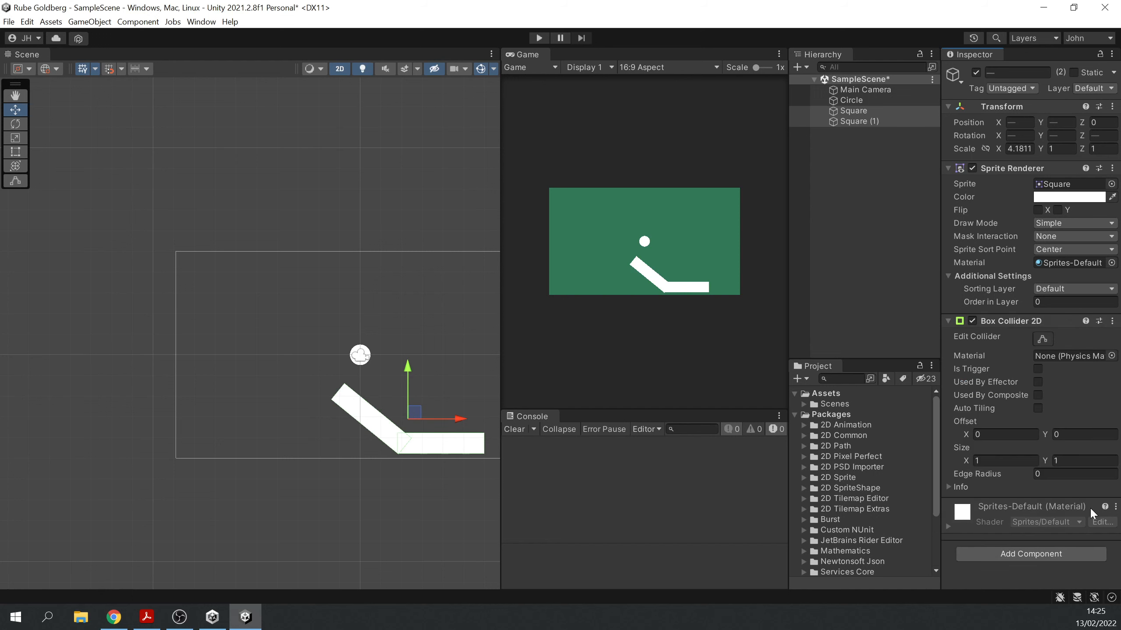
# Step: Check the tilted plank's collider, run the scene to test the circle rolling down the ramp, and stop play mode
pyautogui.click(368, 415)
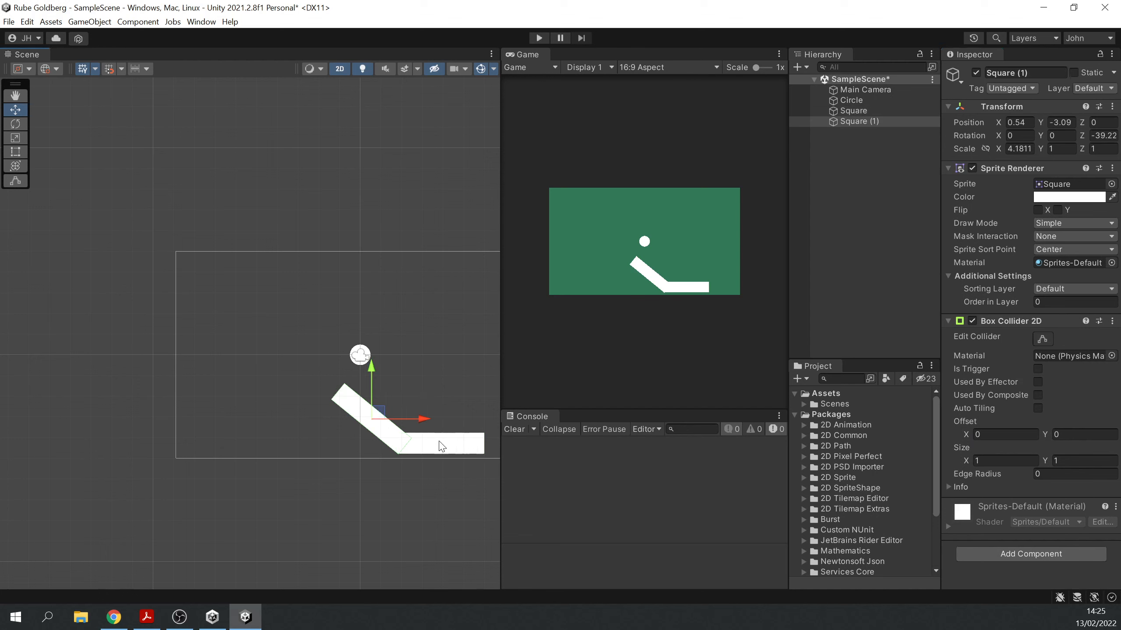
pyautogui.click(539, 38)
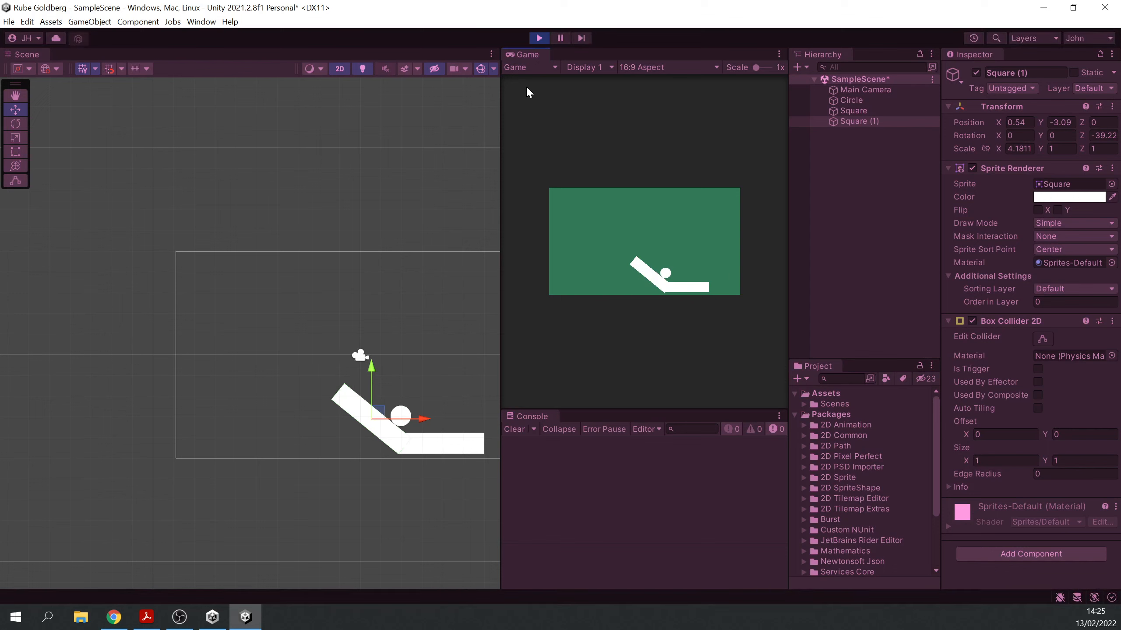
pyautogui.click(539, 38)
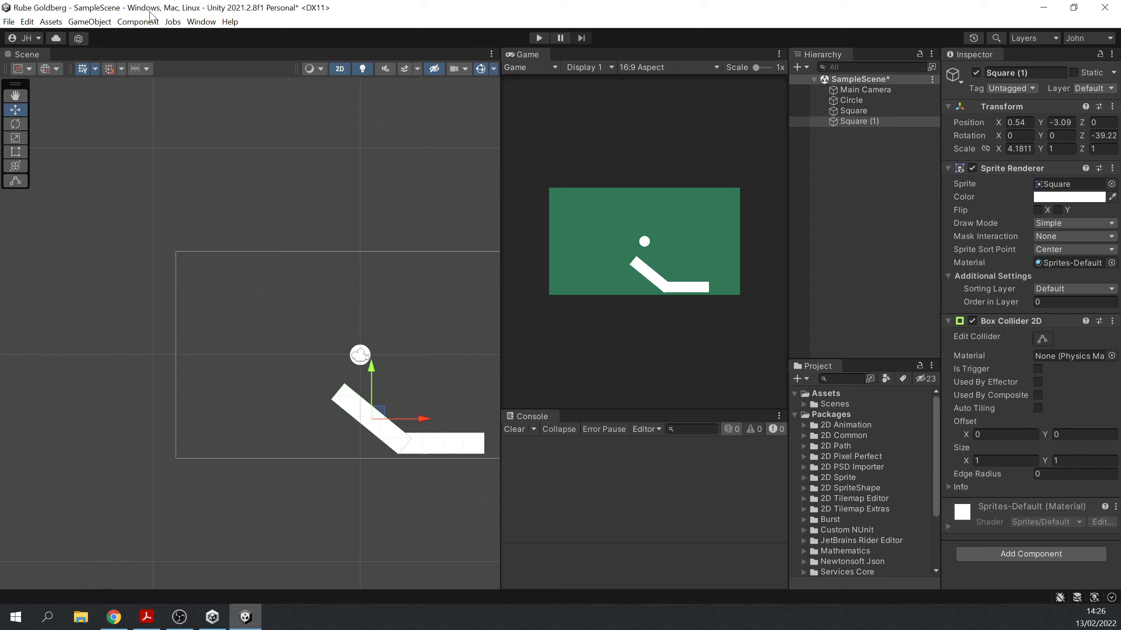
# Step: Add a TextMeshPro UI button to the scene and import the TMP Essentials resources
pyautogui.click(106, 22)
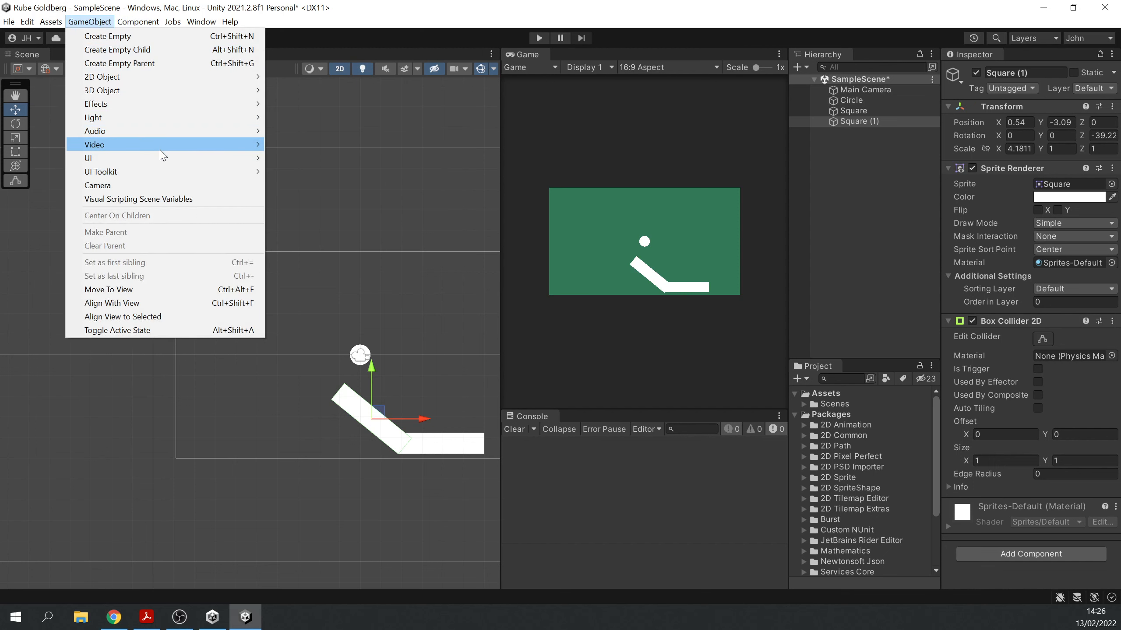
pyautogui.moveTo(161, 158)
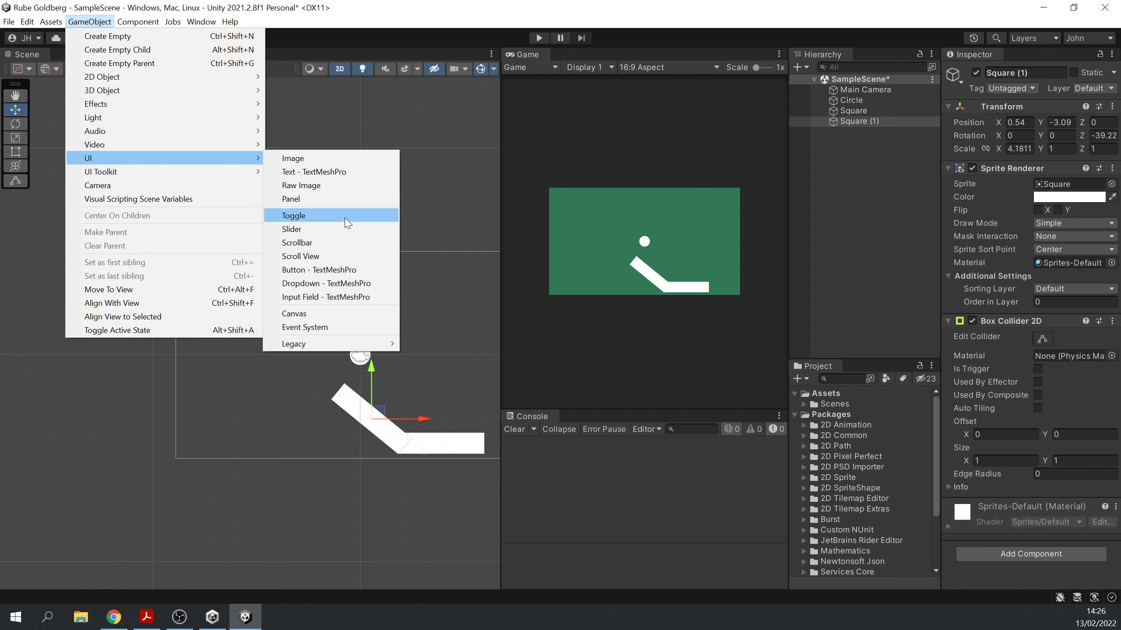
pyautogui.click(354, 268)
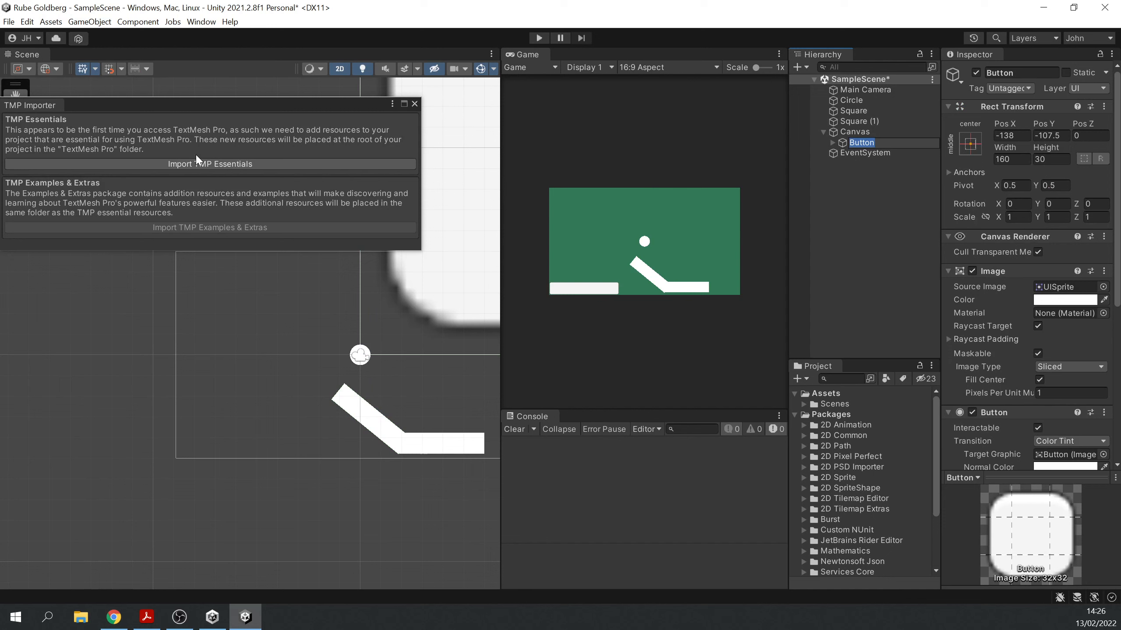
pyautogui.click(205, 164)
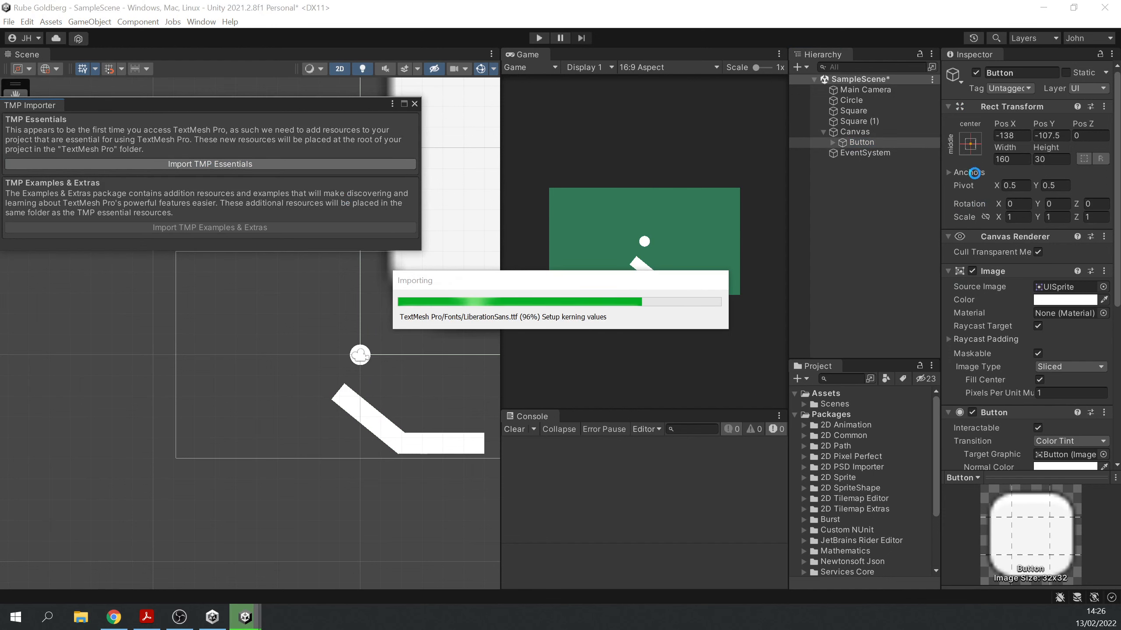
pyautogui.click(415, 105)
# Step: Set the Canvas Scaler's UI Scale Mode to Scale With Screen Size, leaving the Render Mode as Screen Space - Overlay
pyautogui.click(867, 133)
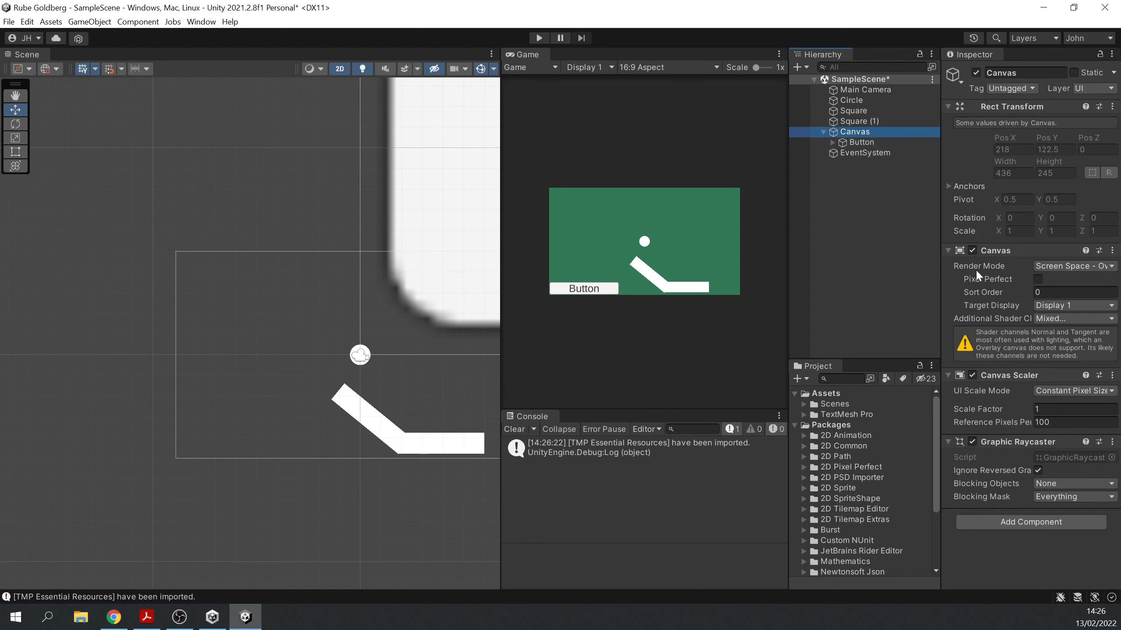
pyautogui.click(1075, 265)
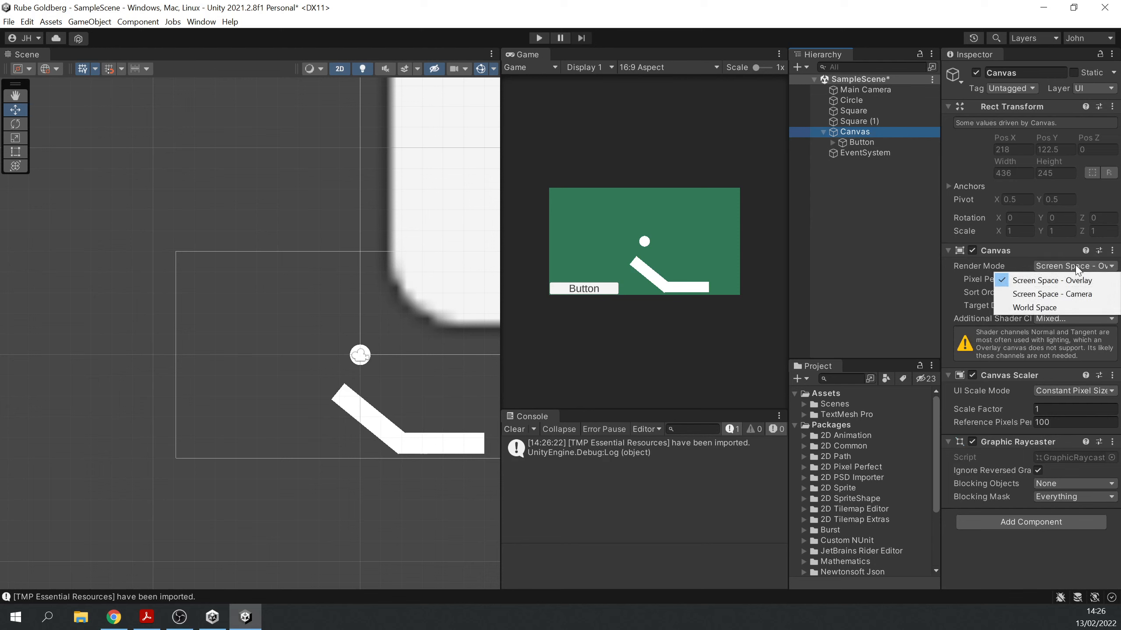
pyautogui.click(1080, 389)
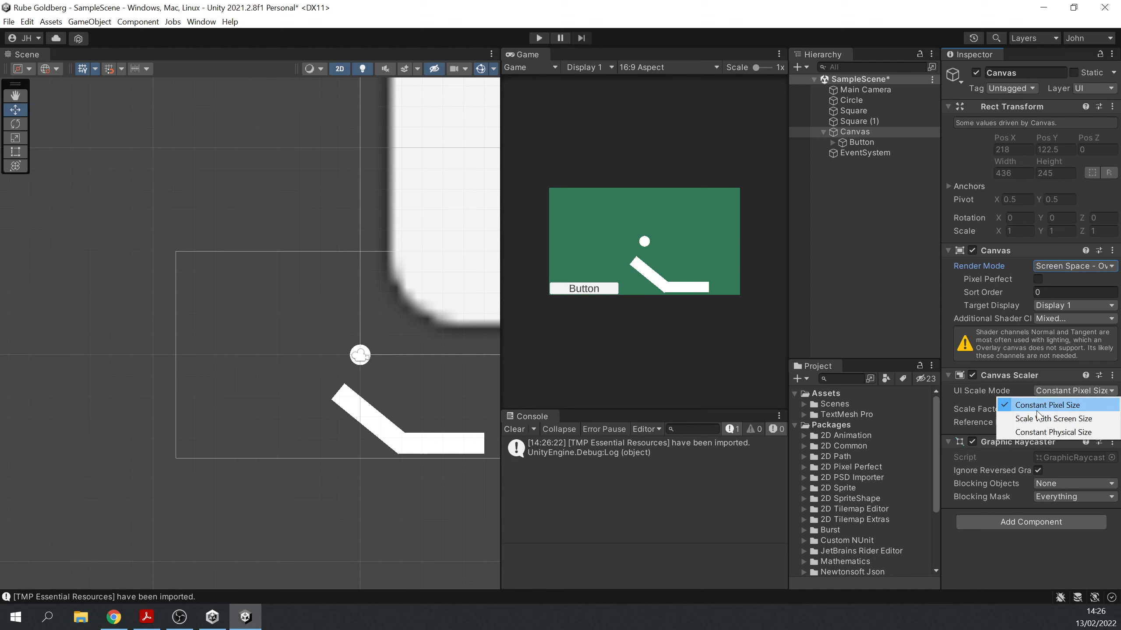
pyautogui.click(1063, 419)
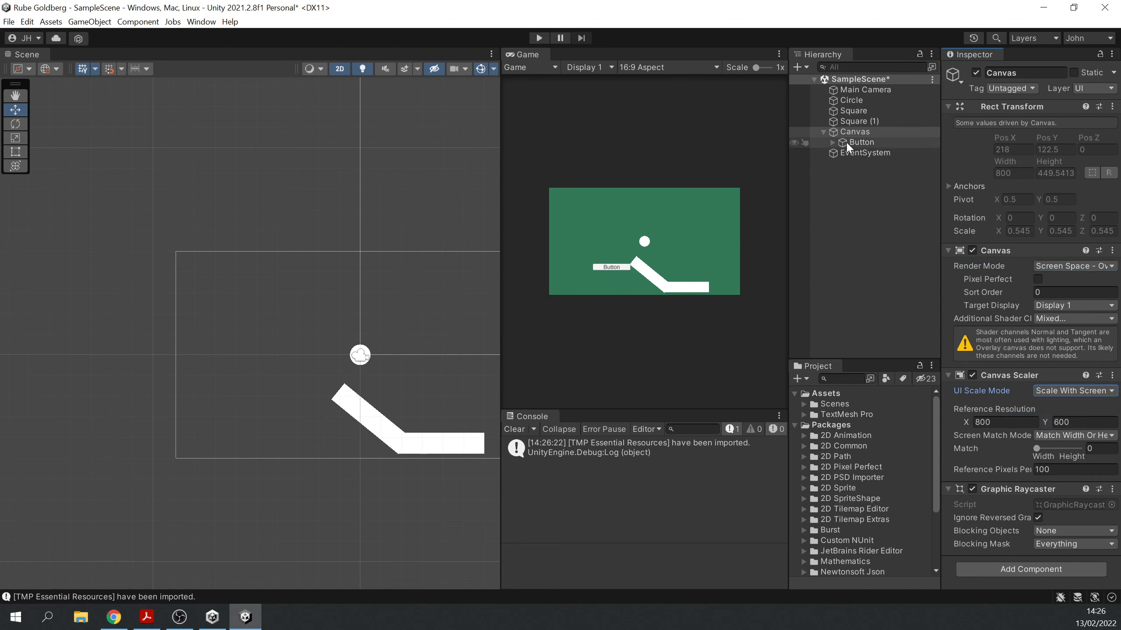
# Step: Move the UI button above the circle on the canvas, to about X 4, Y 113
pyautogui.click(858, 143)
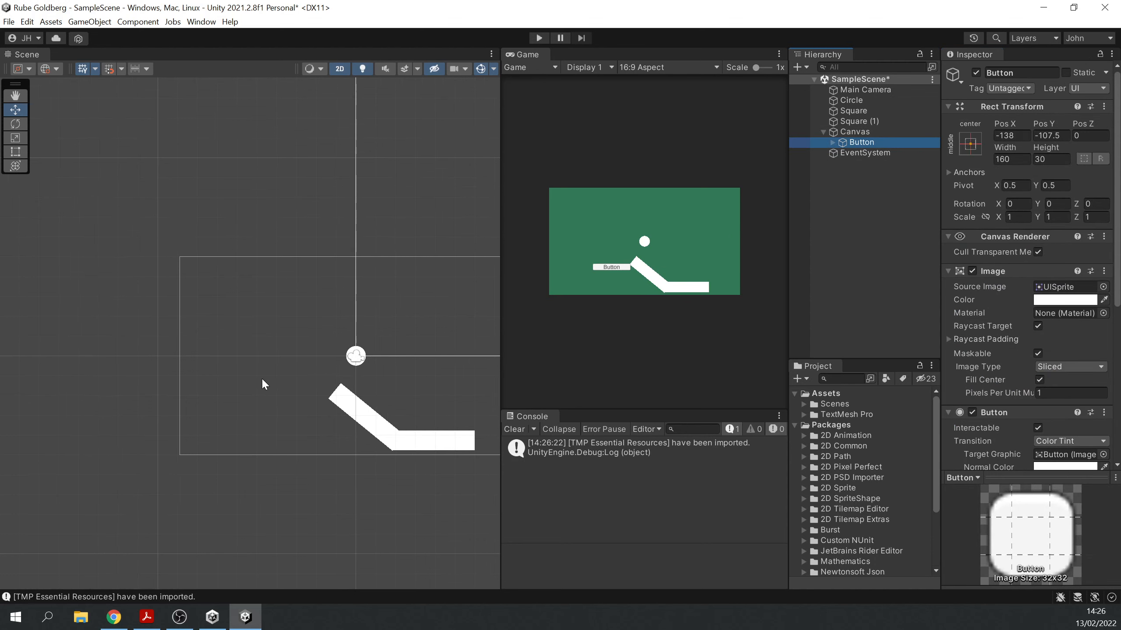
pyautogui.press('f')
pyautogui.scroll(-8, 239, 402)
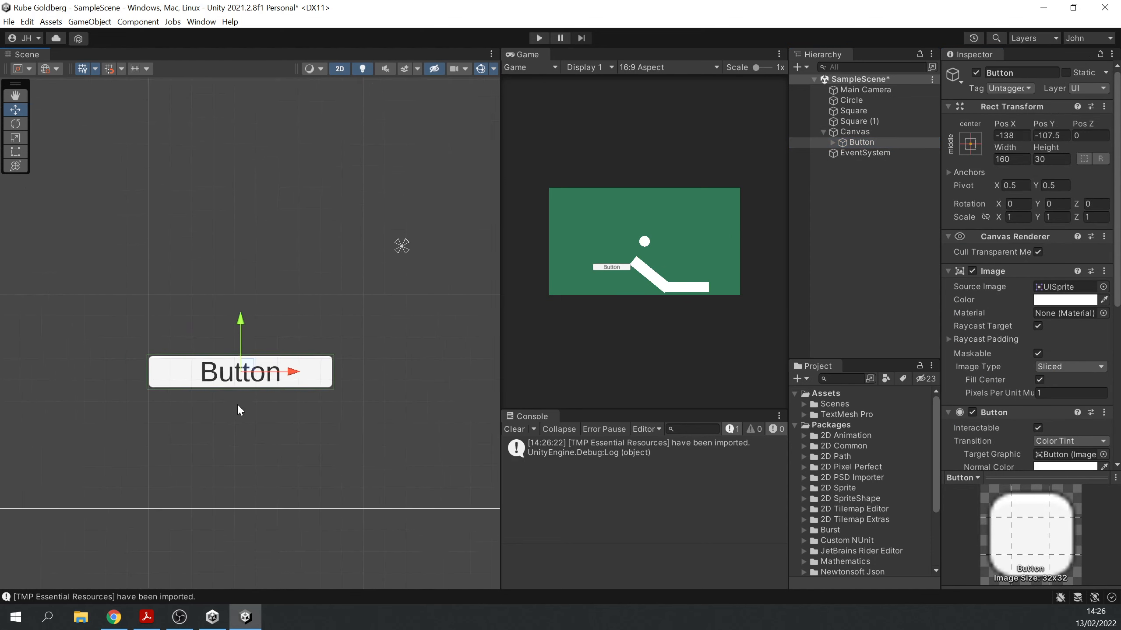
pyautogui.scroll(-9, 239, 397)
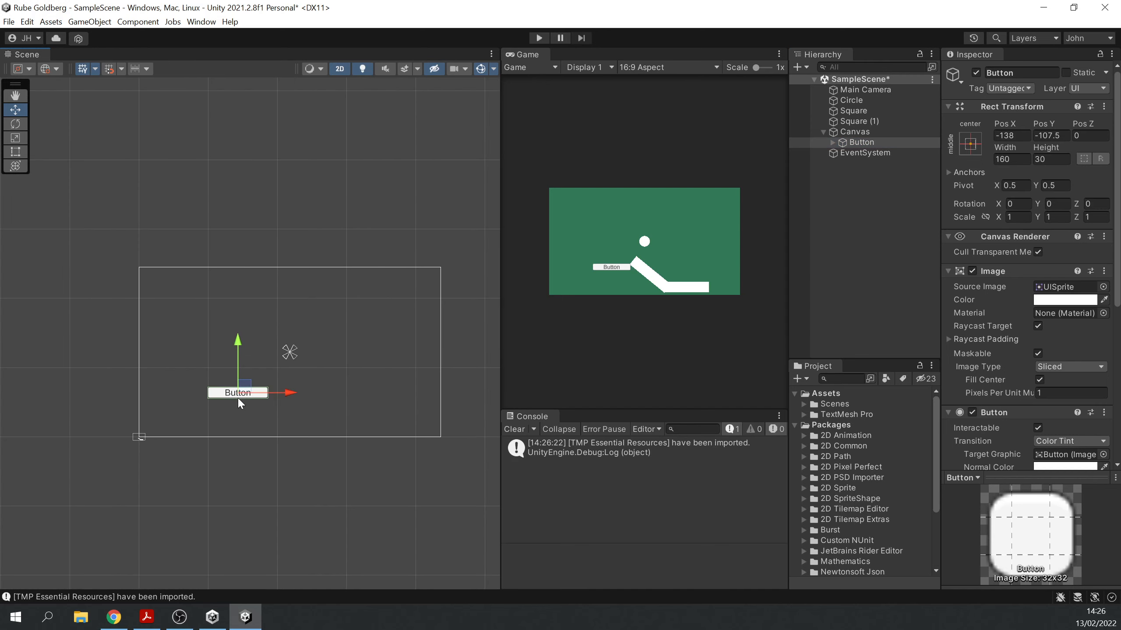
pyautogui.scroll(7, 422, 333)
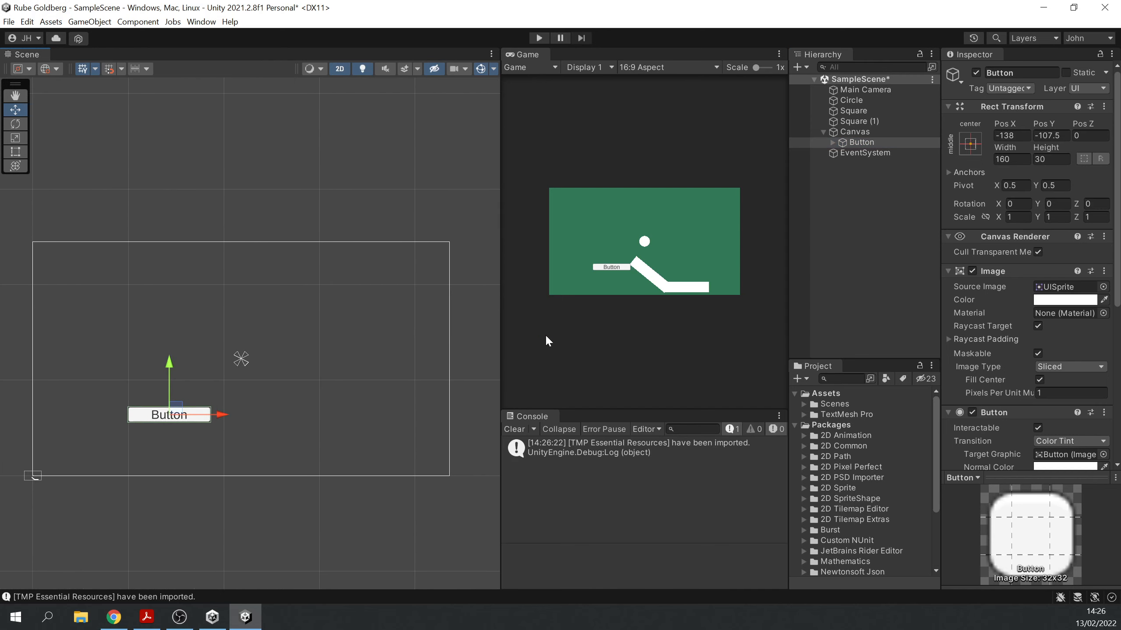
pyautogui.moveTo(181, 408); pyautogui.dragTo(257, 296)
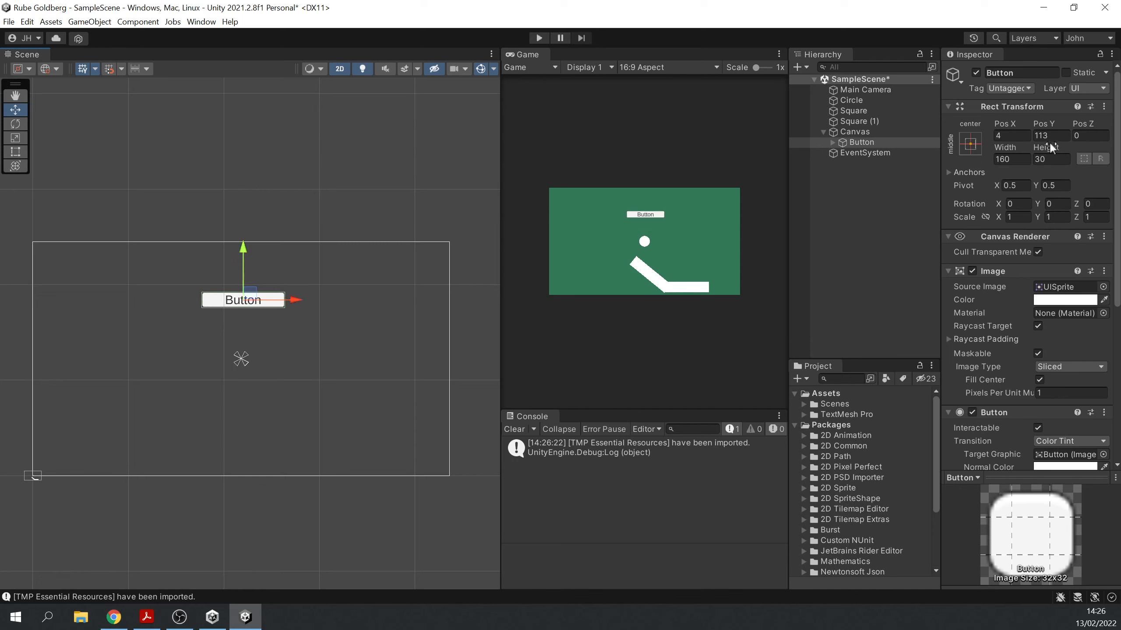
# Step: Scale the button proportionally to about 2.1 and raise it to about Y 136
pyautogui.click(985, 217)
pyautogui.moveTo(1000, 214); pyautogui.dragTo(1023, 209)
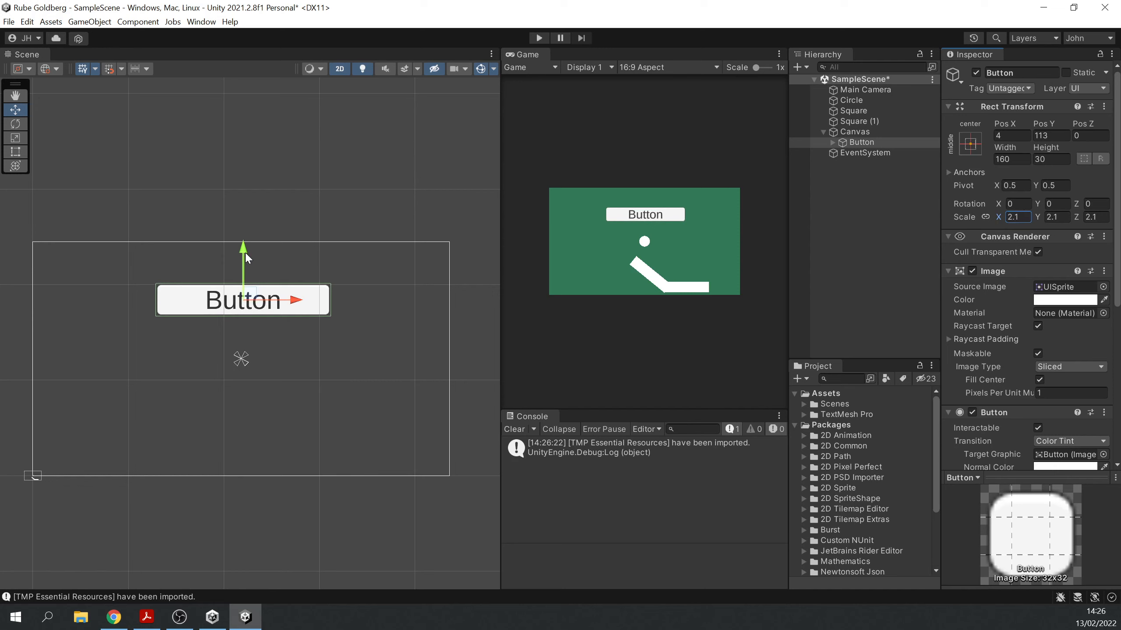
pyautogui.moveTo(245, 252)
pyautogui.mouseDown()
pyautogui.moveTo(250, 228)
pyautogui.moveTo(251, 240)
pyautogui.mouseUp()
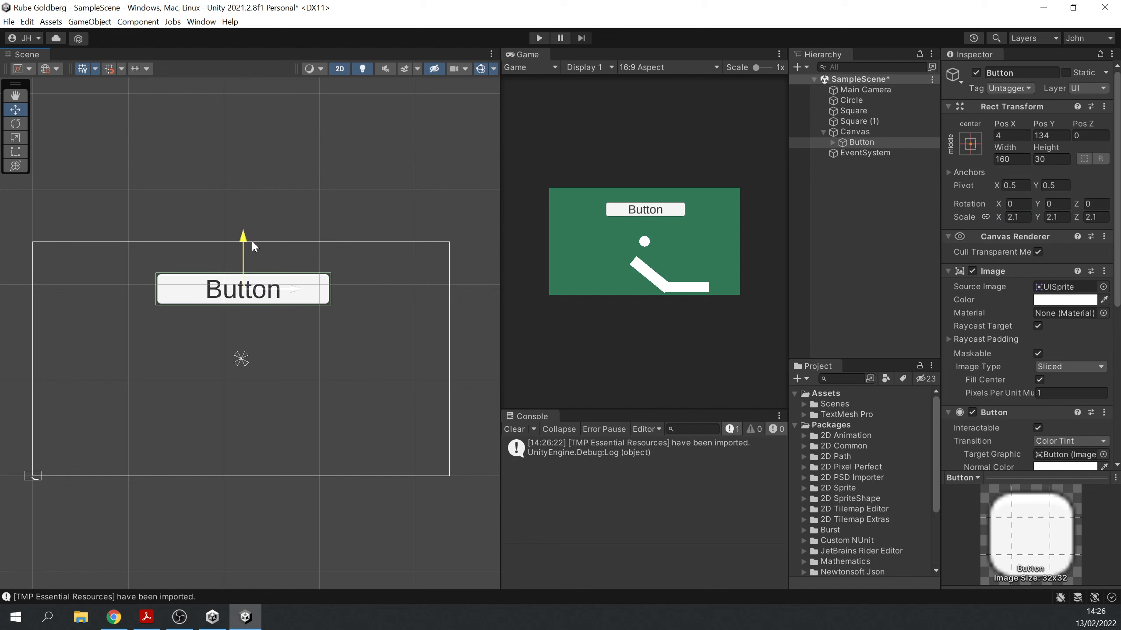
# Step: Change the button's label to START GAME and reduce its font size to about 18.51
pyautogui.click(832, 143)
pyautogui.click(877, 152)
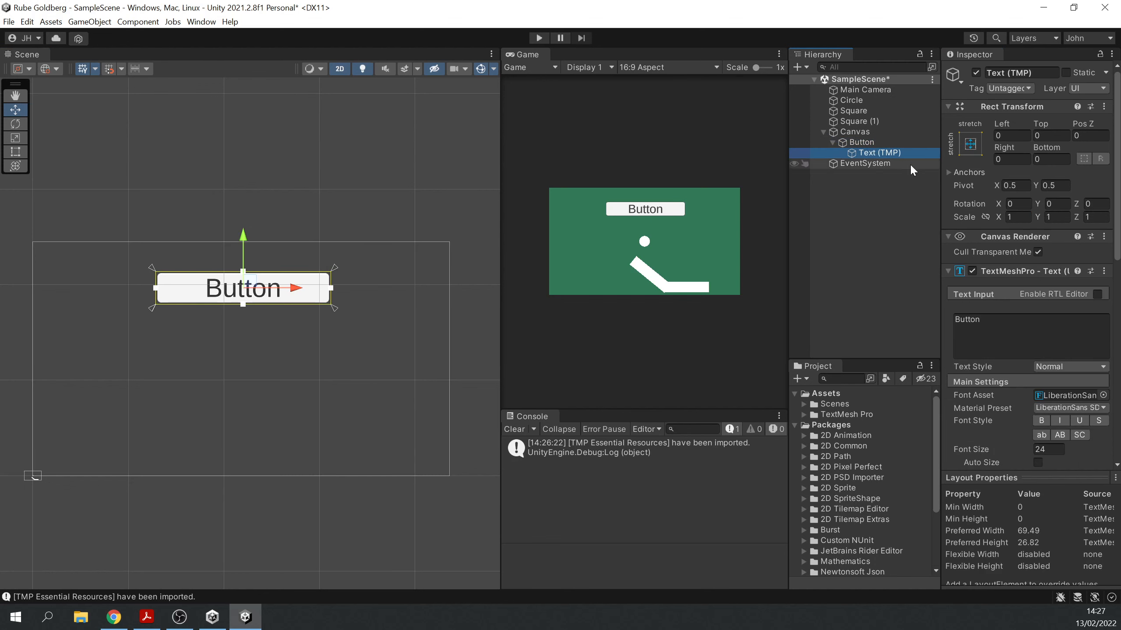
pyautogui.click(1028, 330)
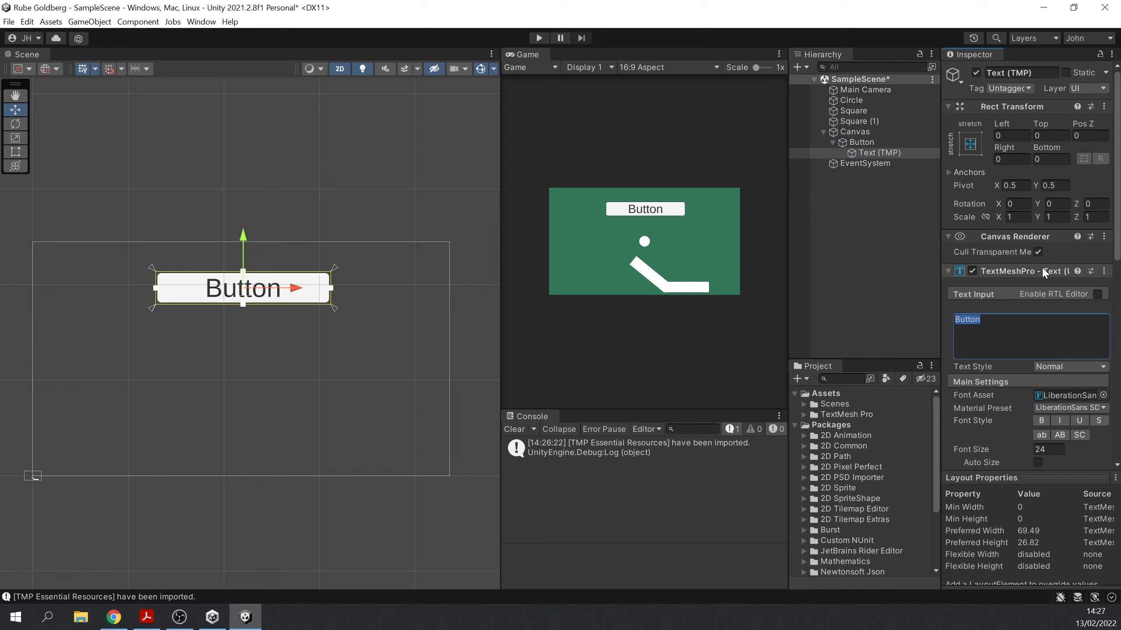
pyautogui.write('START GAME')
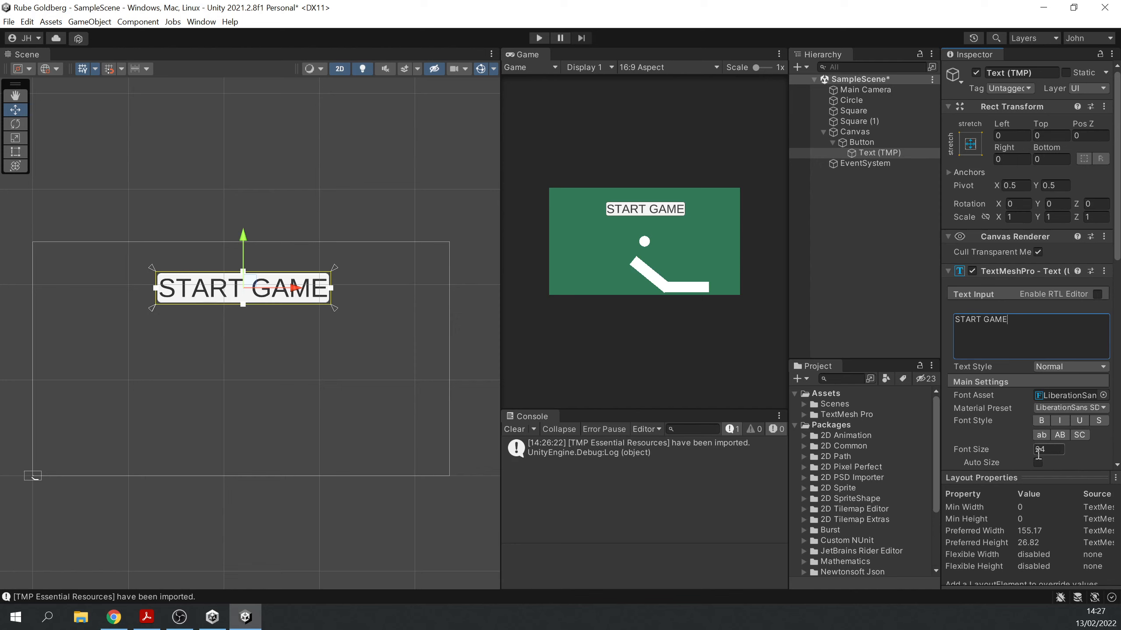
pyautogui.moveTo(1000, 449); pyautogui.dragTo(890, 450)
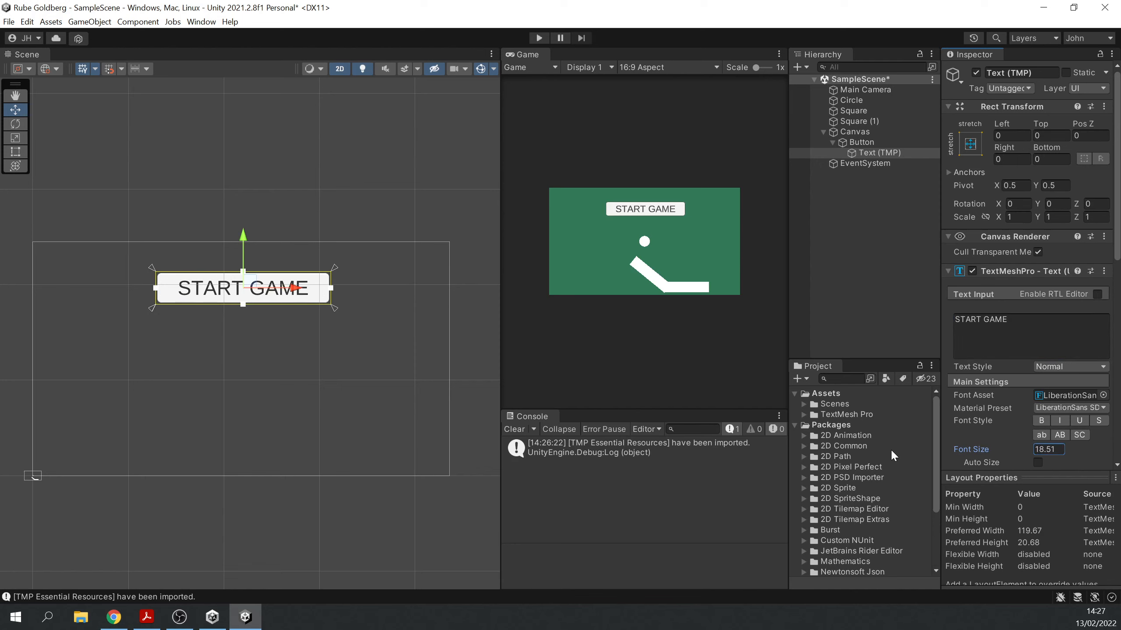
# Step: Run the scene to check the circle and the START GAME button's response in play mode, and stop it
pyautogui.click(860, 142)
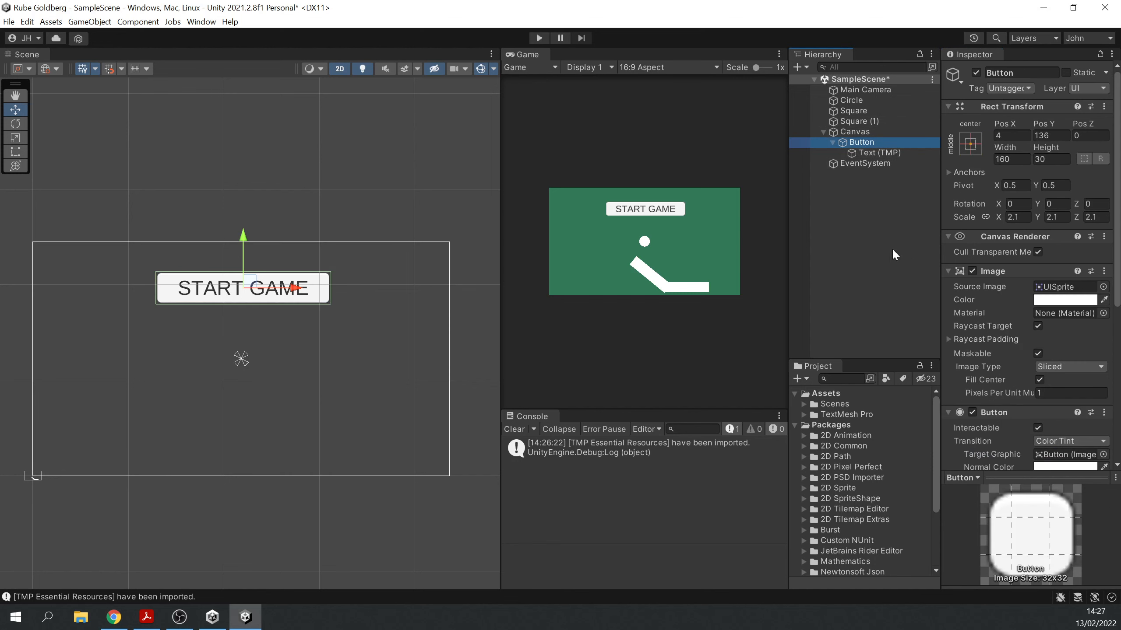
pyautogui.click(540, 37)
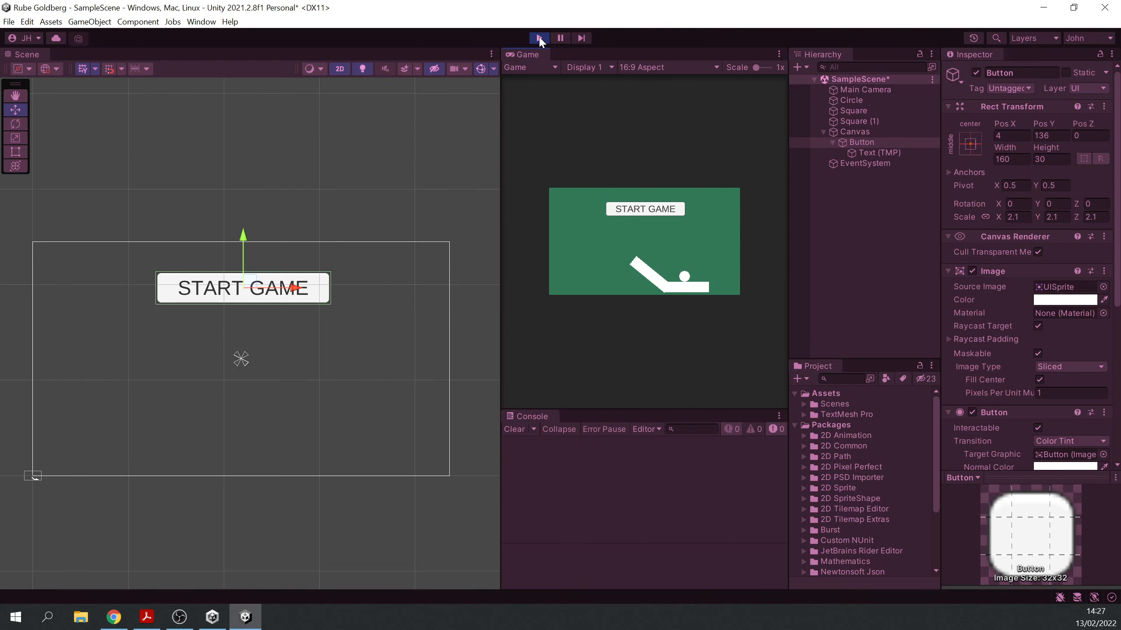
pyautogui.hotkey('ctrl', 'p')
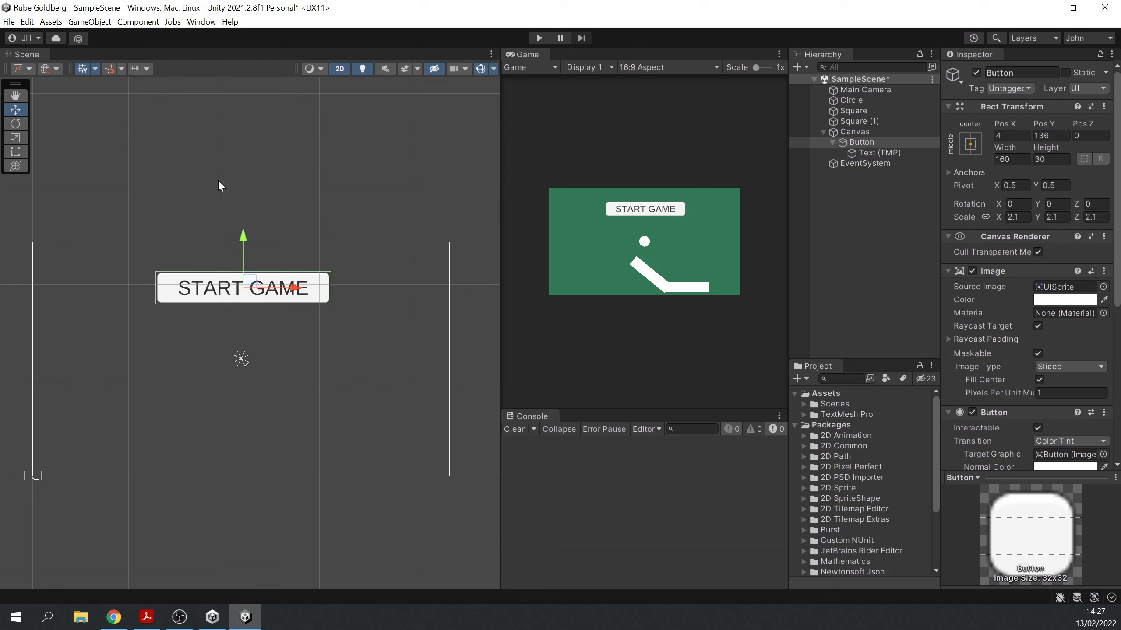
pyautogui.click(536, 38)
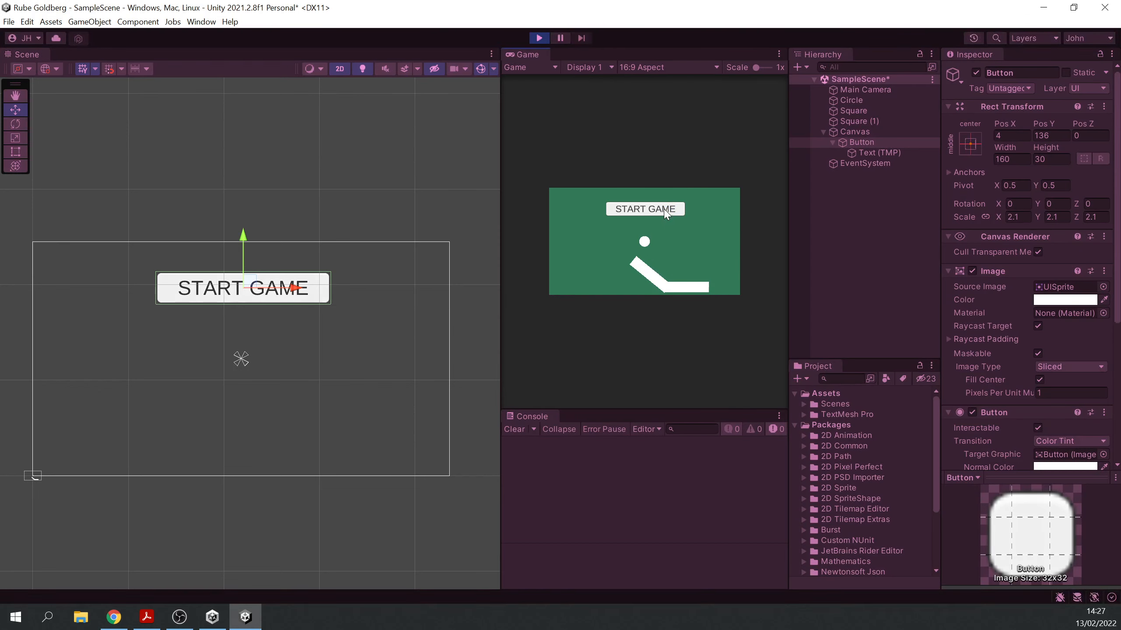
pyautogui.click(663, 211)
pyautogui.click(663, 211)
pyautogui.click(665, 212)
pyautogui.click(664, 212)
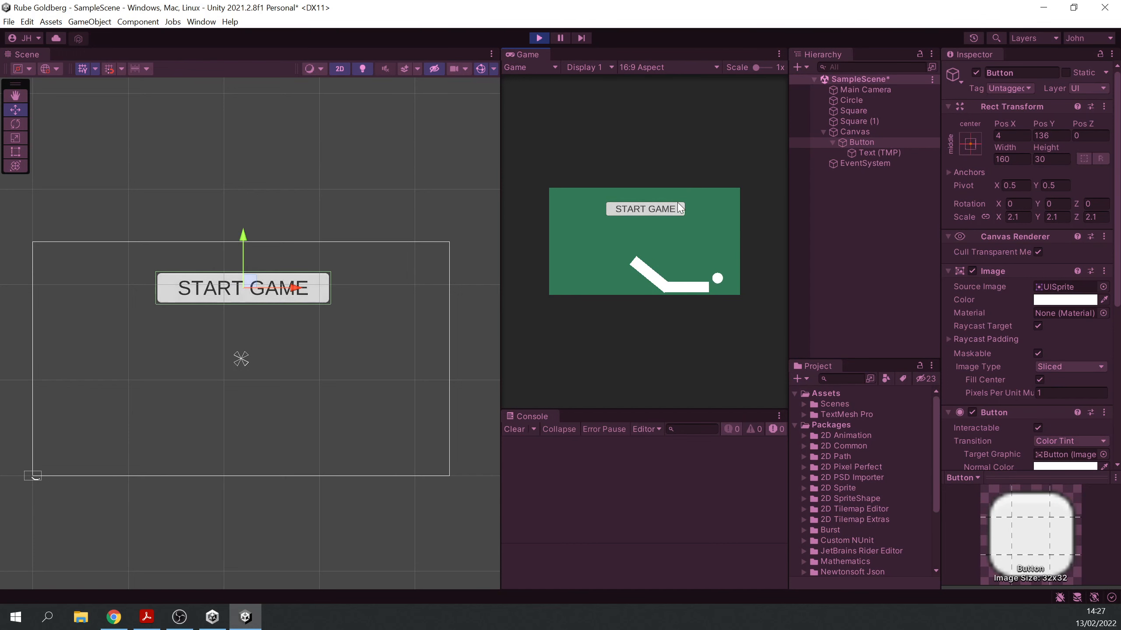
pyautogui.click(539, 38)
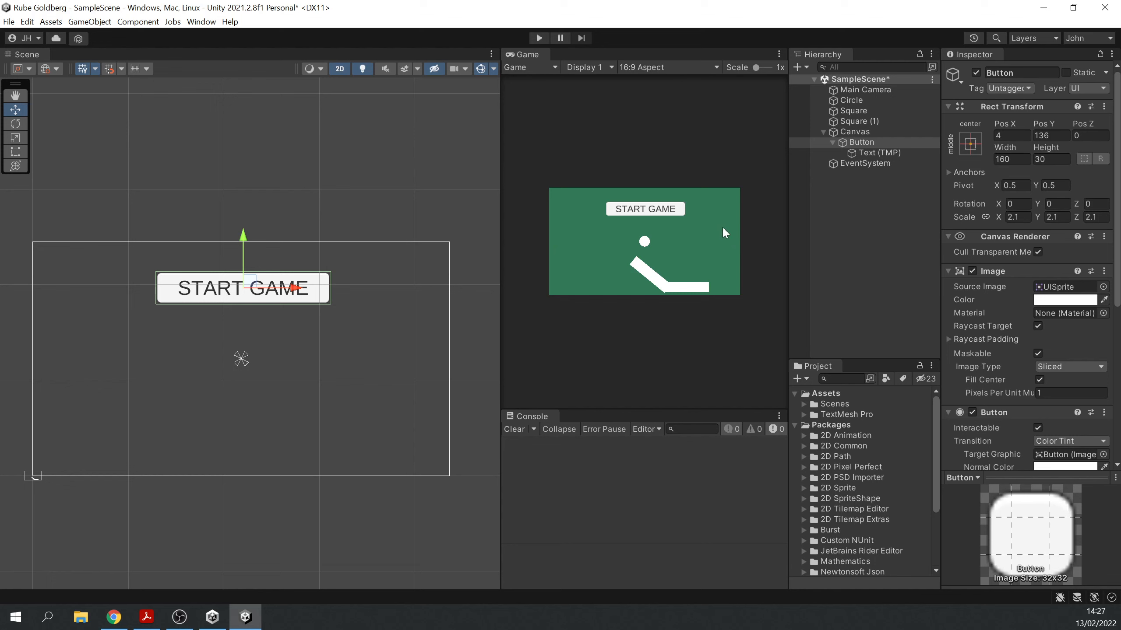
# Step: Rename the Circle object to Ball
pyautogui.click(865, 99)
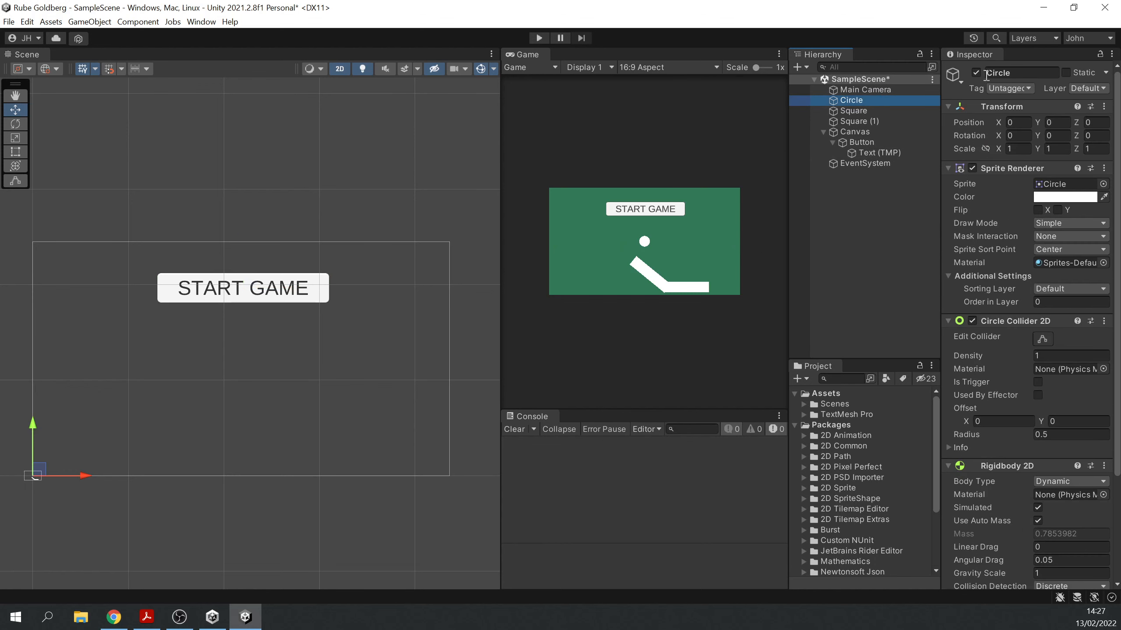
pyautogui.click(1003, 73)
pyautogui.write('Ball')
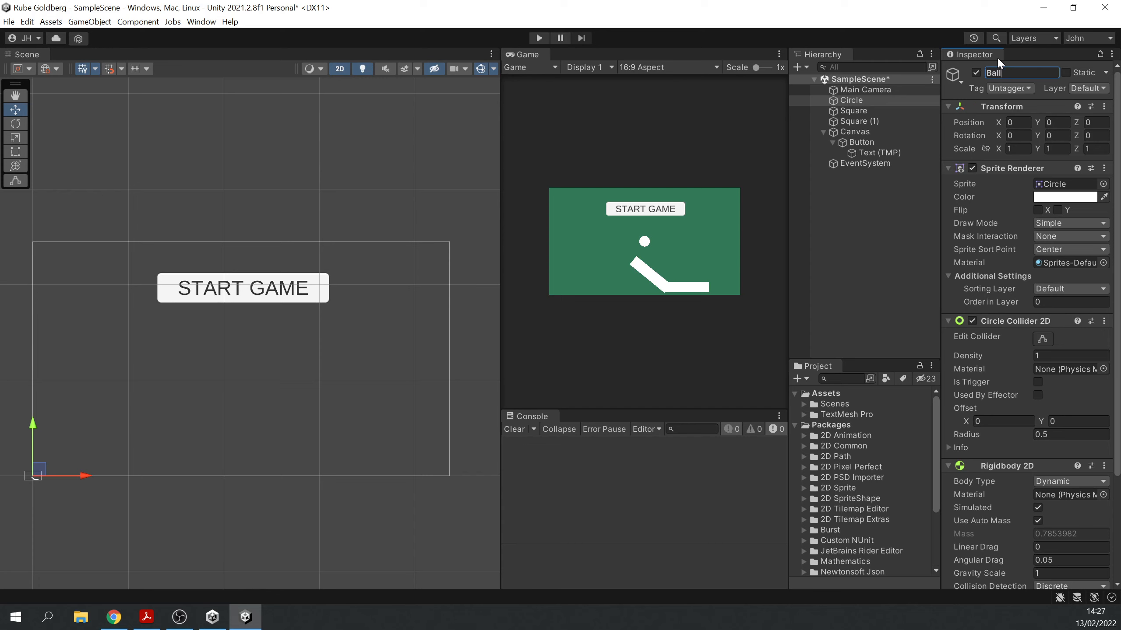
pyautogui.press('Return')
# Step: Turn off Simulated on the Ball's Rigidbody 2D and test the scene briefly in play mode
pyautogui.scroll(-3, 1028, 465)
pyautogui.scroll(-2, 1029, 463)
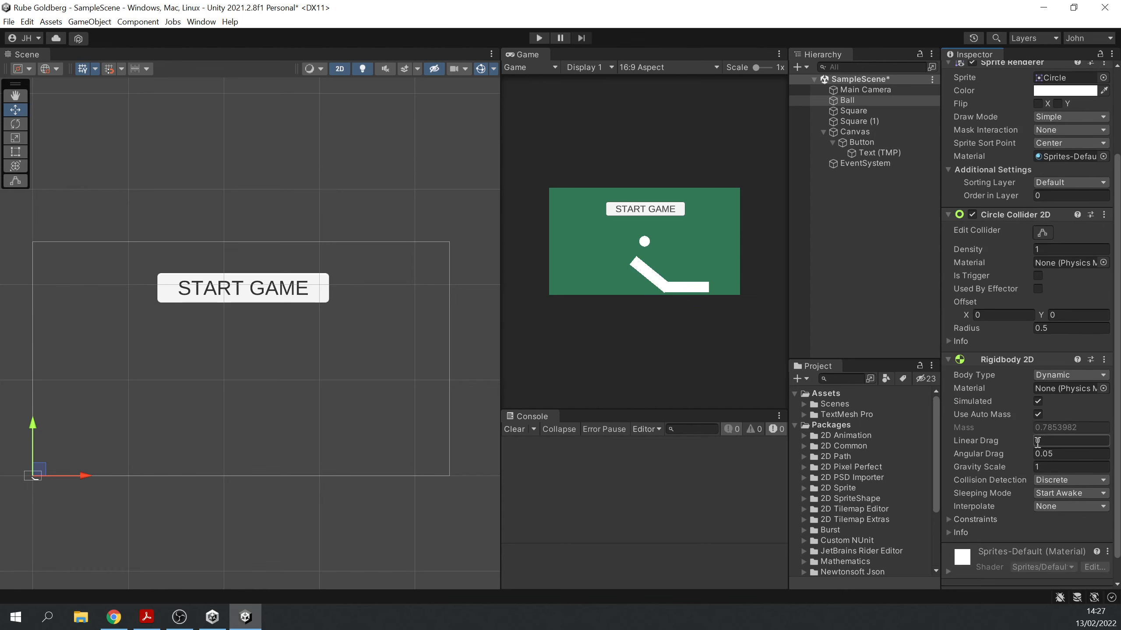
pyautogui.click(1038, 401)
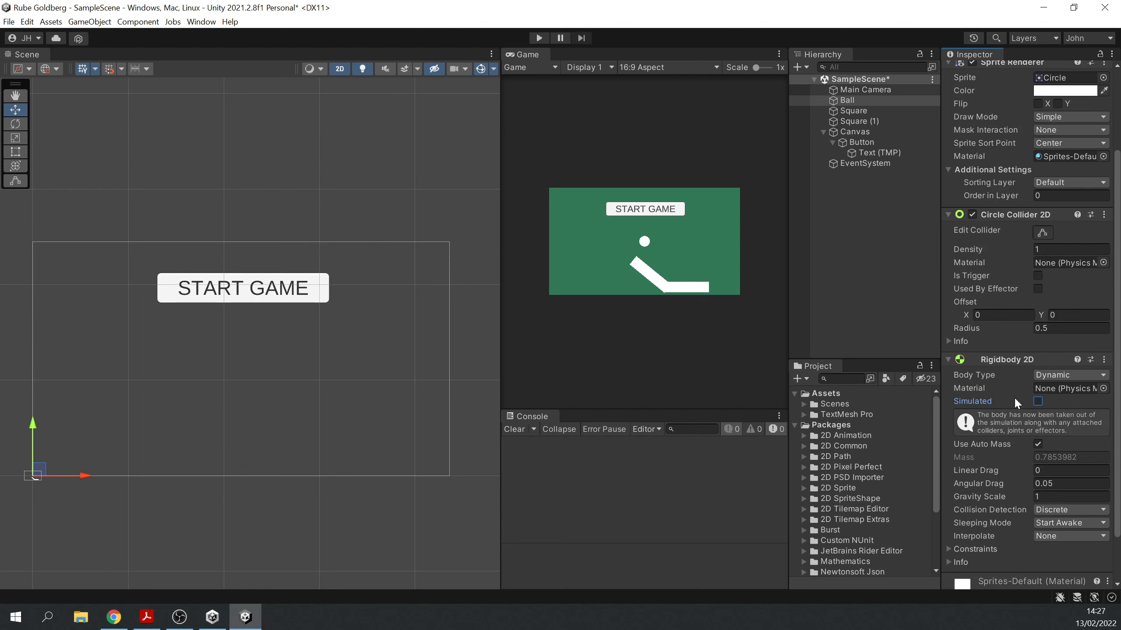
pyautogui.click(538, 37)
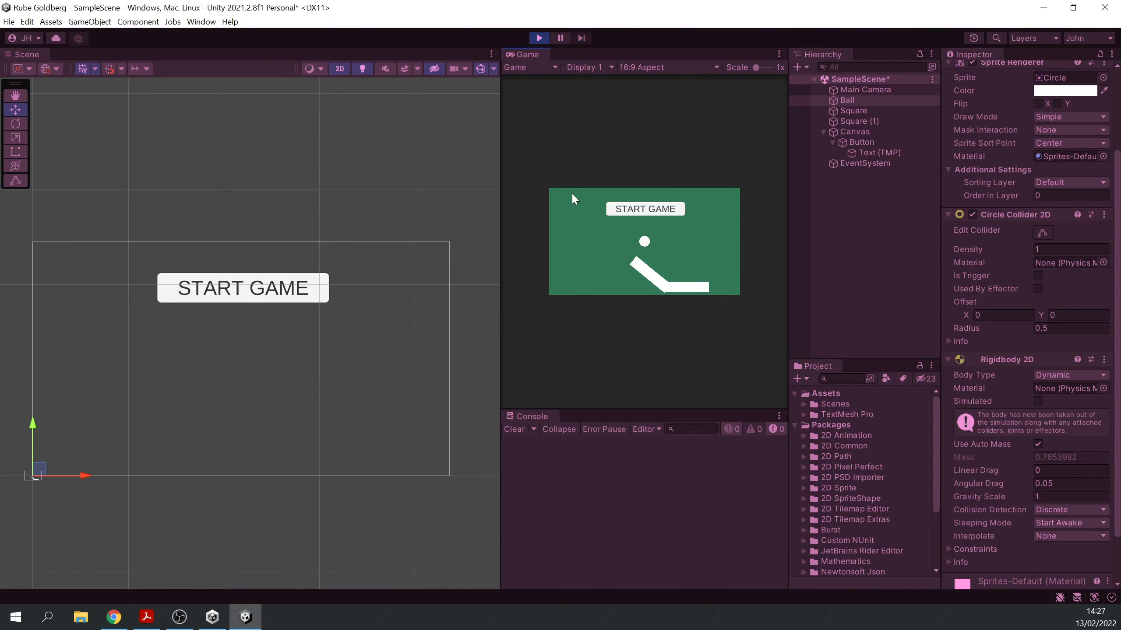
pyautogui.click(539, 38)
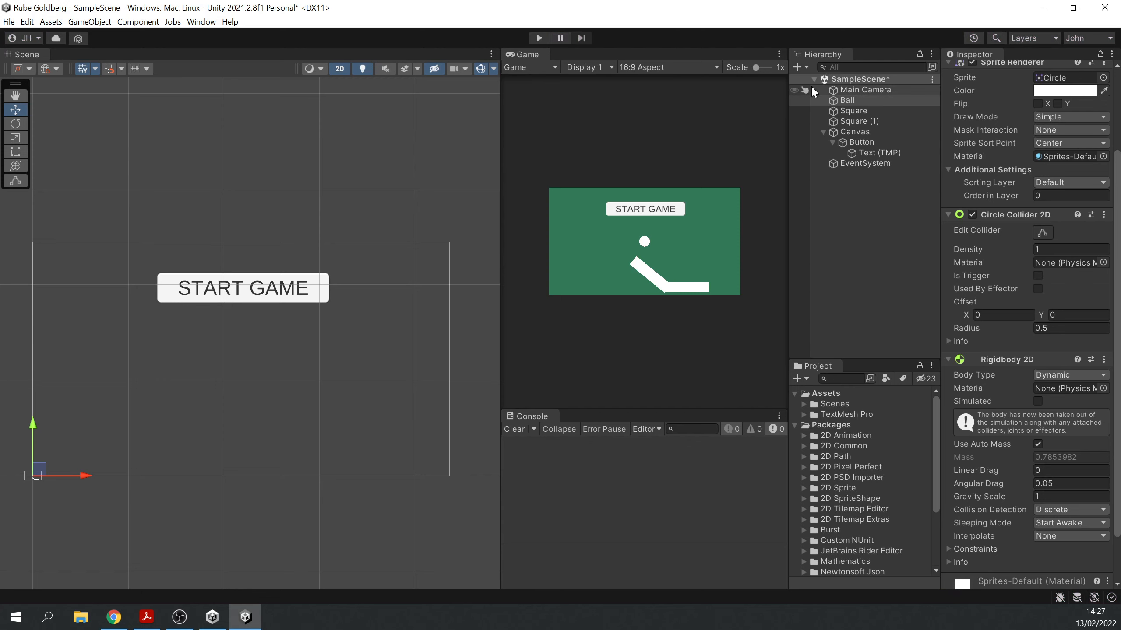
# Step: Add an On Click event to the Button and assign the Ball as its target object
pyautogui.click(858, 100)
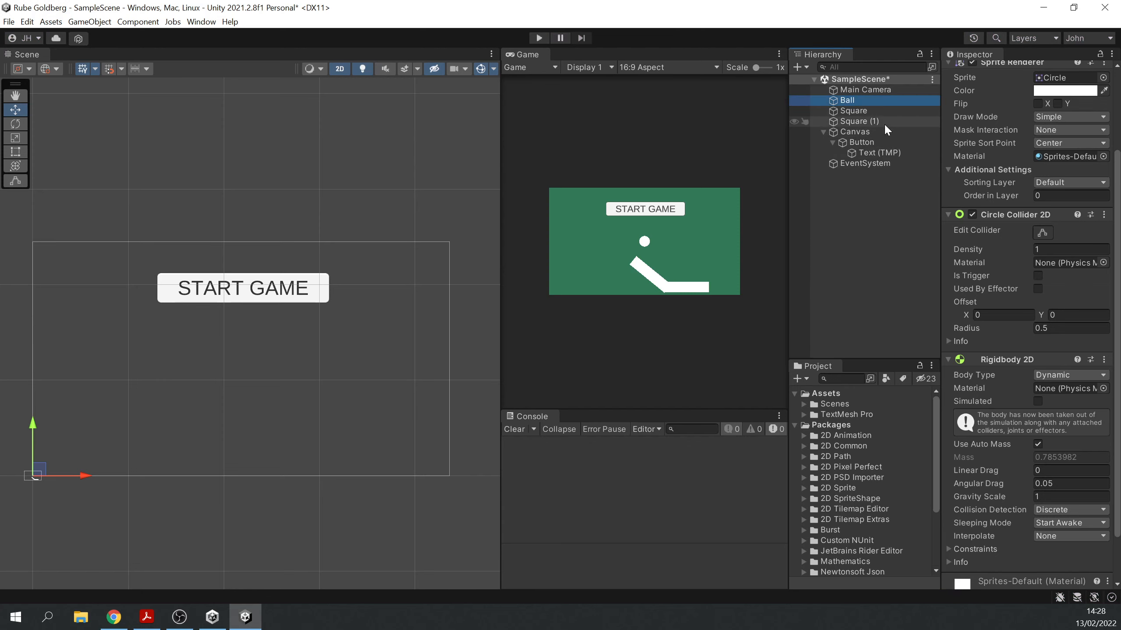
pyautogui.click(883, 141)
pyautogui.scroll(-3, 1013, 323)
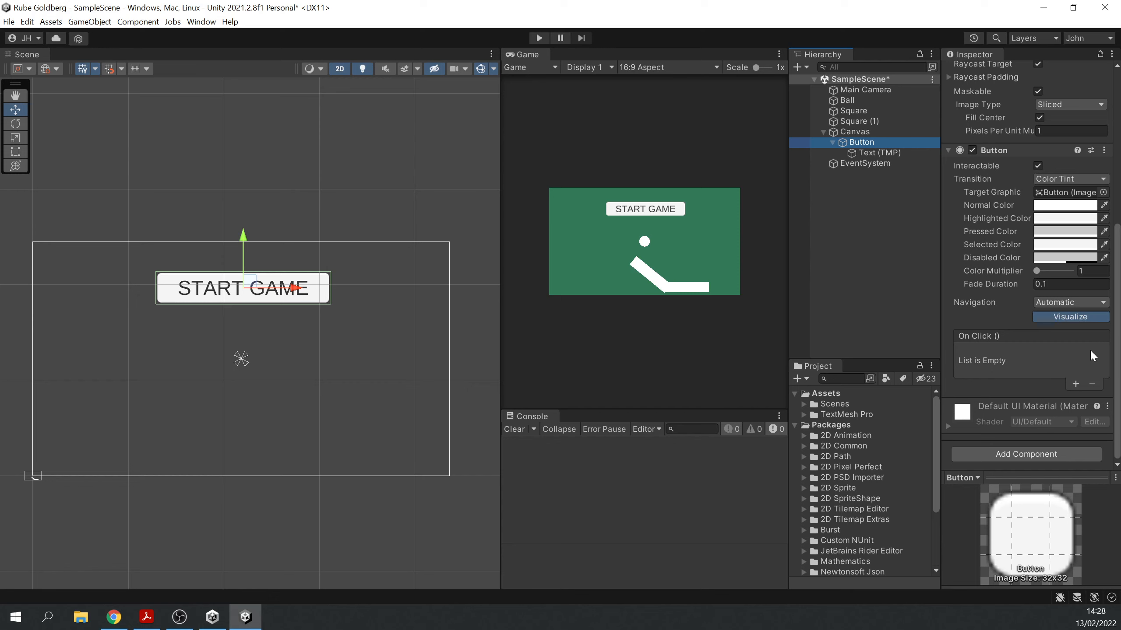
pyautogui.click(1074, 383)
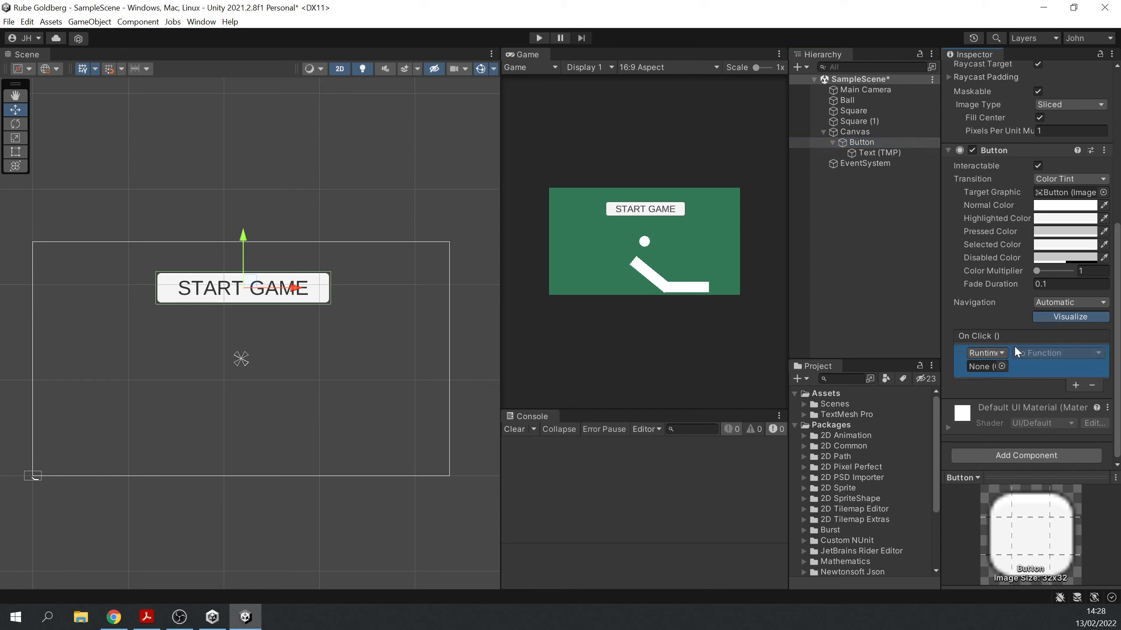
pyautogui.moveTo(872, 101); pyautogui.dragTo(983, 366)
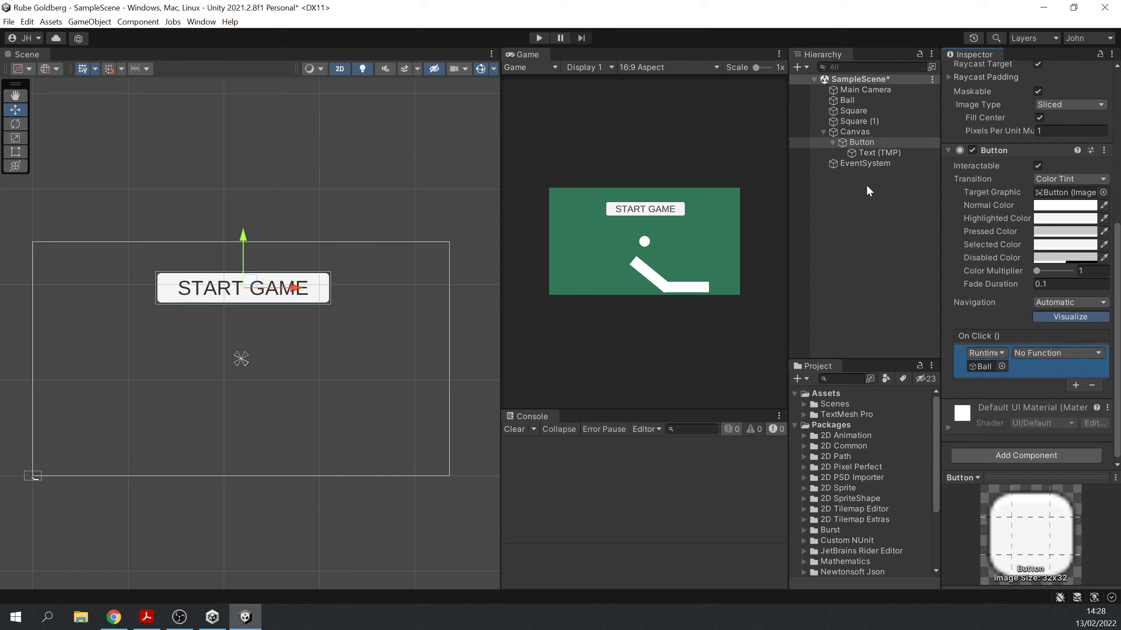
# Step: Set the On Click function to the Ball's Rigidbody2D simulated property with its value enabled
pyautogui.click(1052, 353)
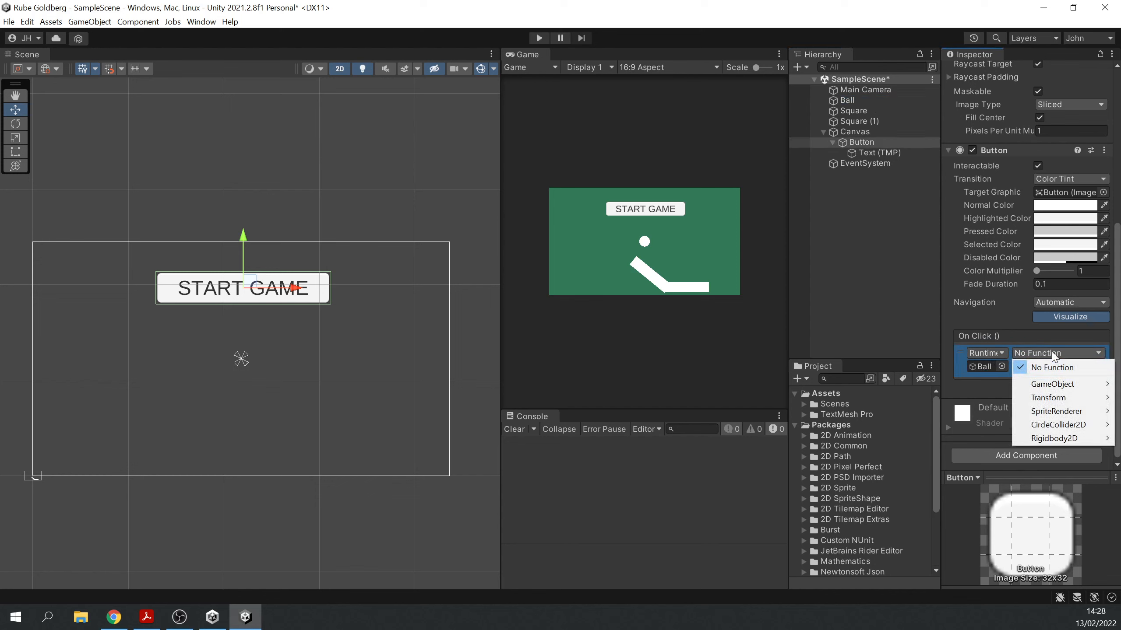
pyautogui.moveTo(1073, 439)
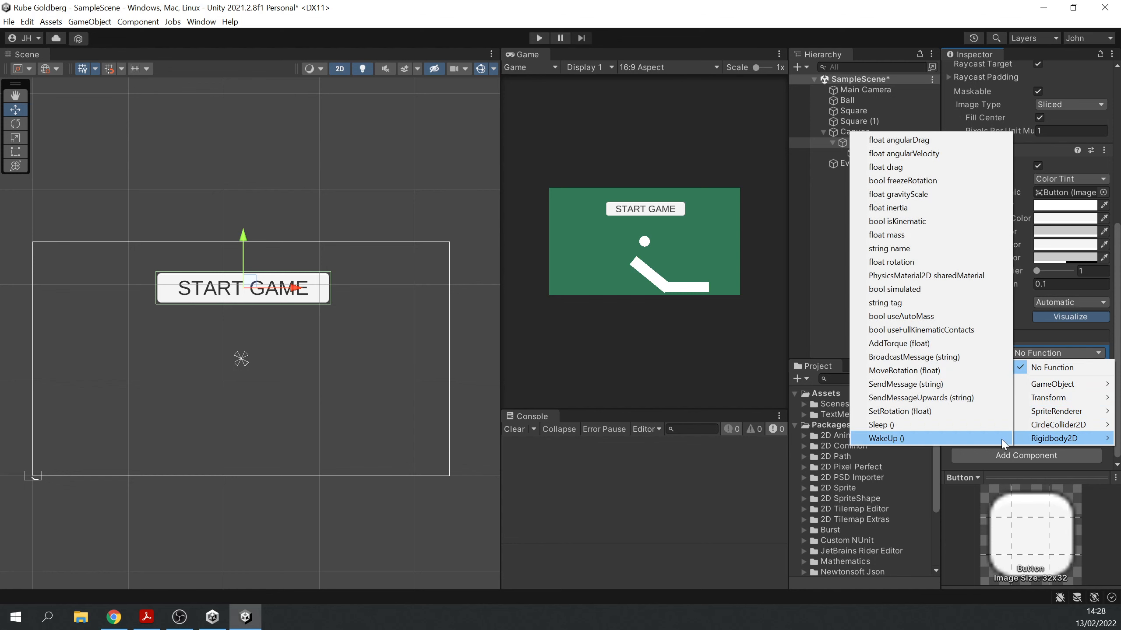
pyautogui.click(942, 288)
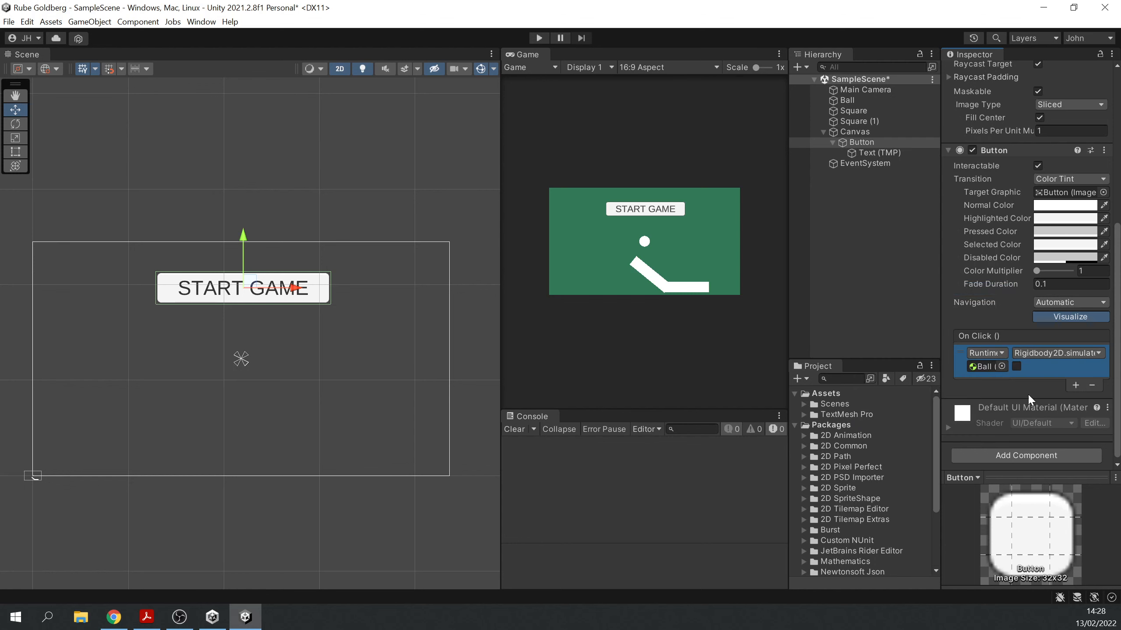
pyautogui.click(1017, 366)
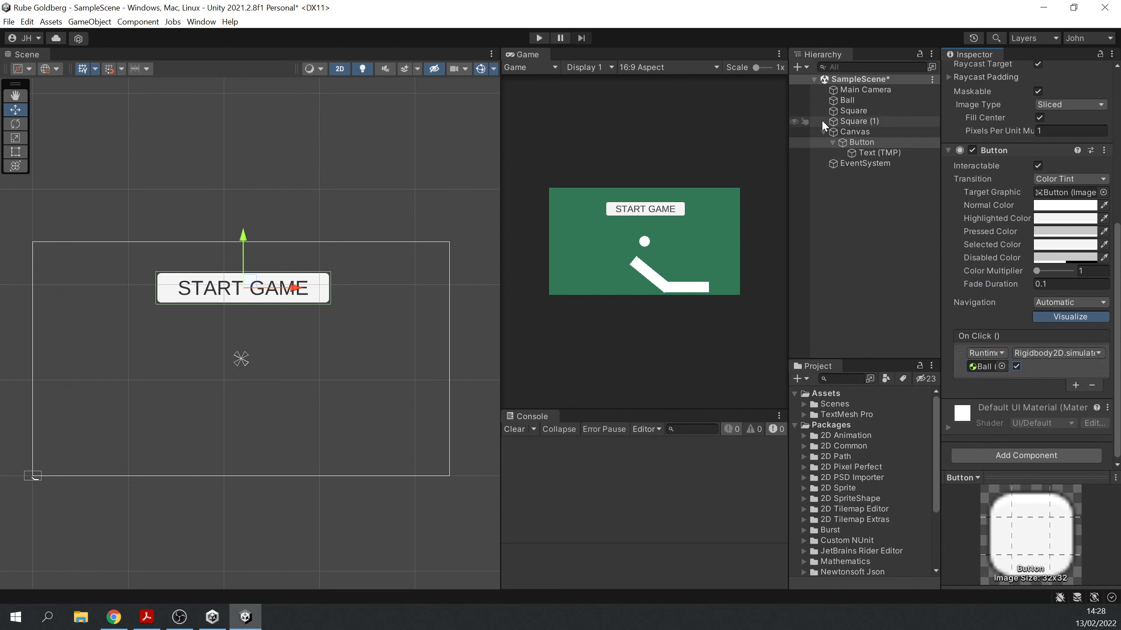
# Step: Run the scene, use the START GAME button to release the ball, and stop play mode
pyautogui.click(539, 39)
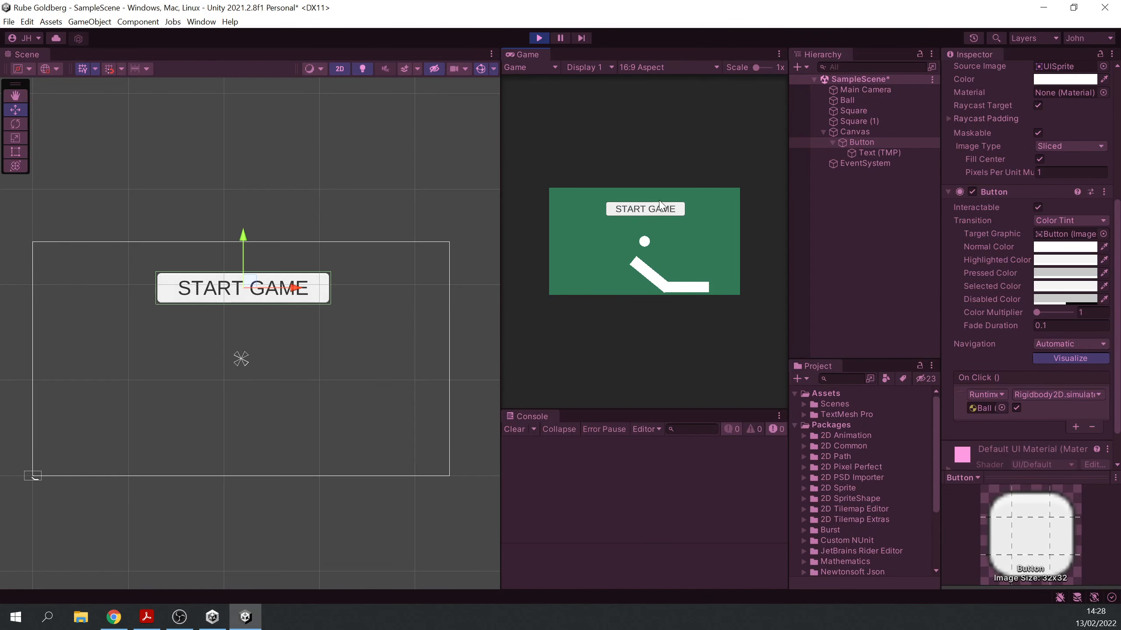
pyautogui.click(661, 213)
pyautogui.click(540, 36)
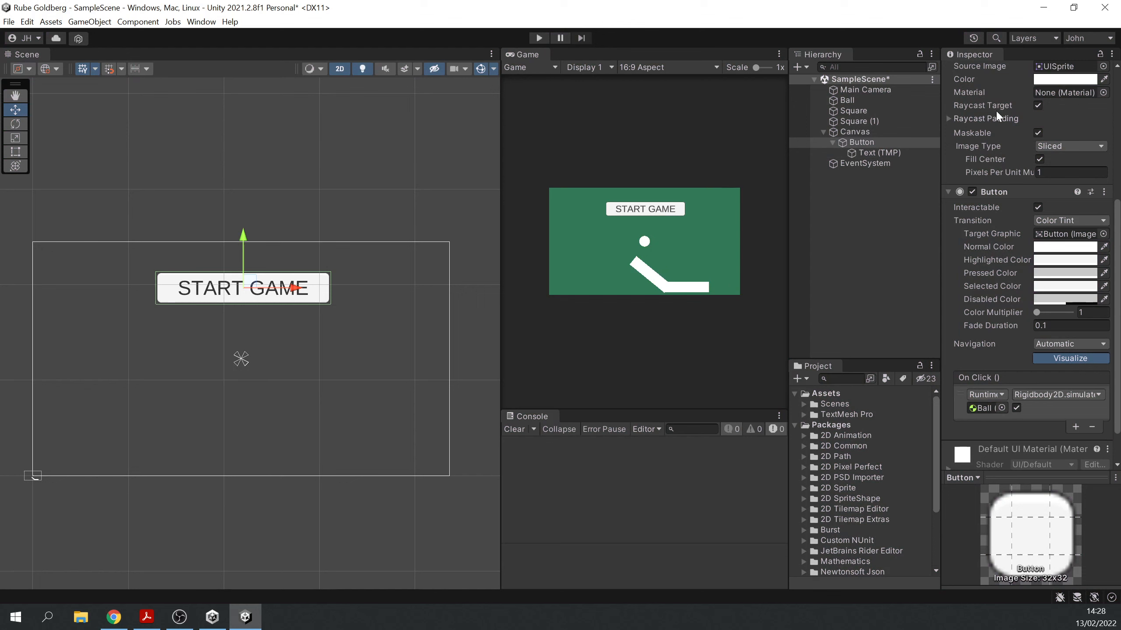
# Step: Add a UI Image as a child of the Canvas and rename it Start Screen
pyautogui.click(865, 132)
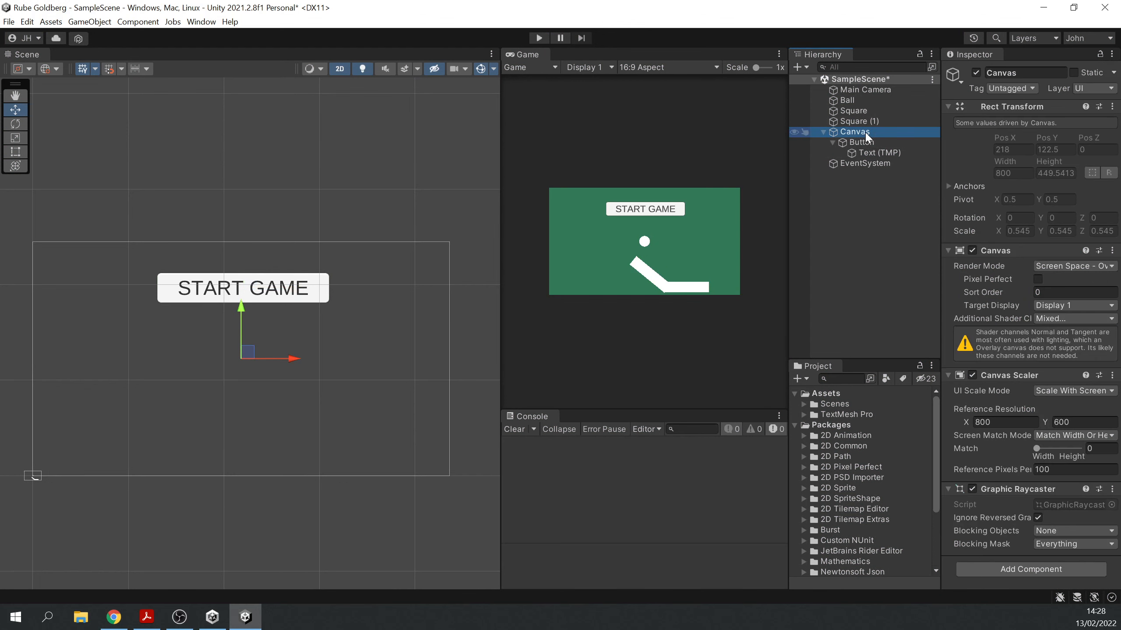
pyautogui.click(89, 21)
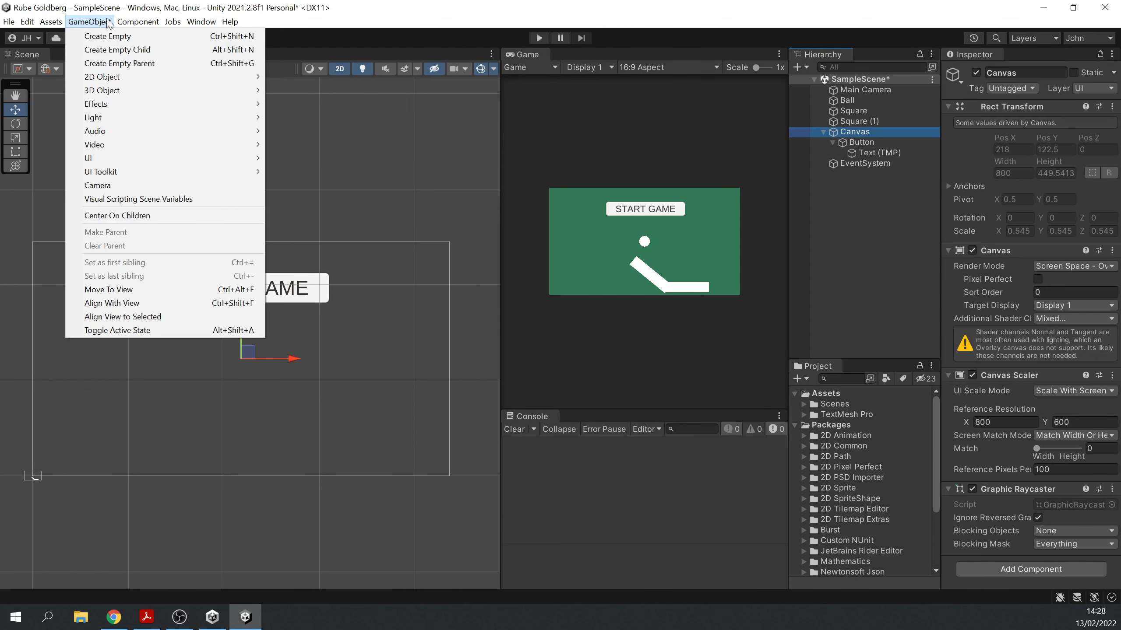
pyautogui.moveTo(212, 76)
pyautogui.moveTo(307, 78)
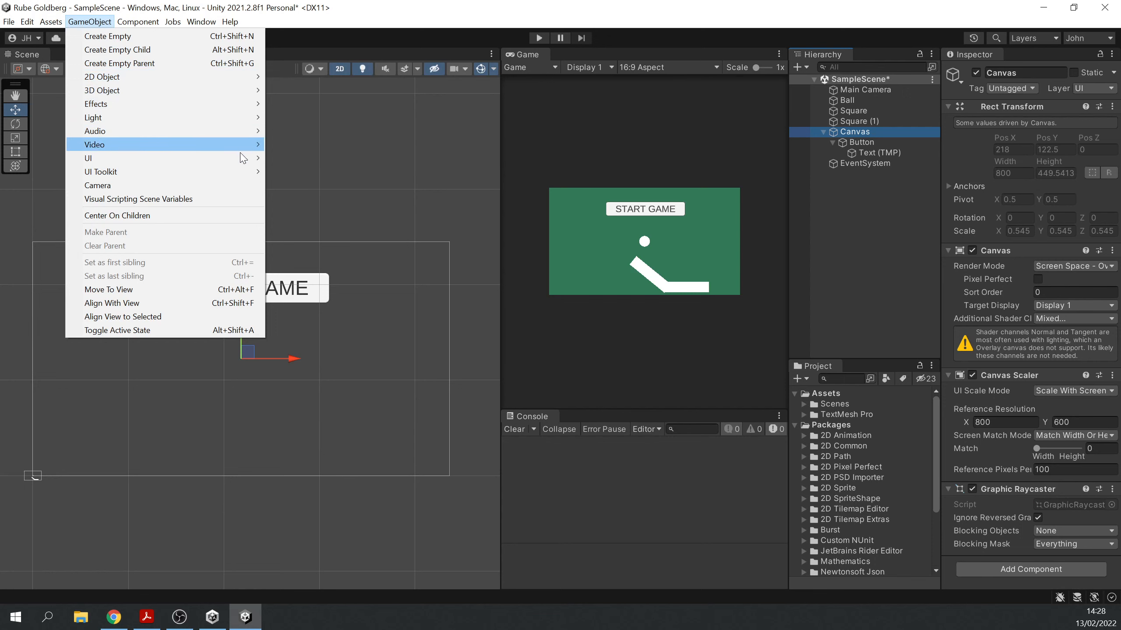
pyautogui.moveTo(241, 158)
pyautogui.click(300, 158)
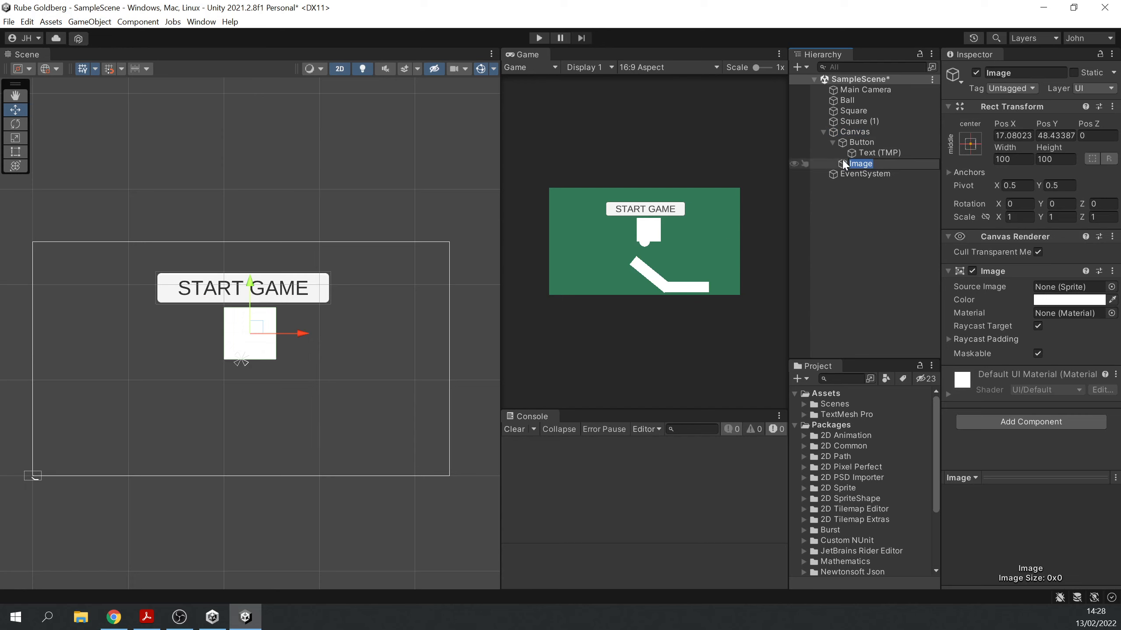
pyautogui.click(1016, 73)
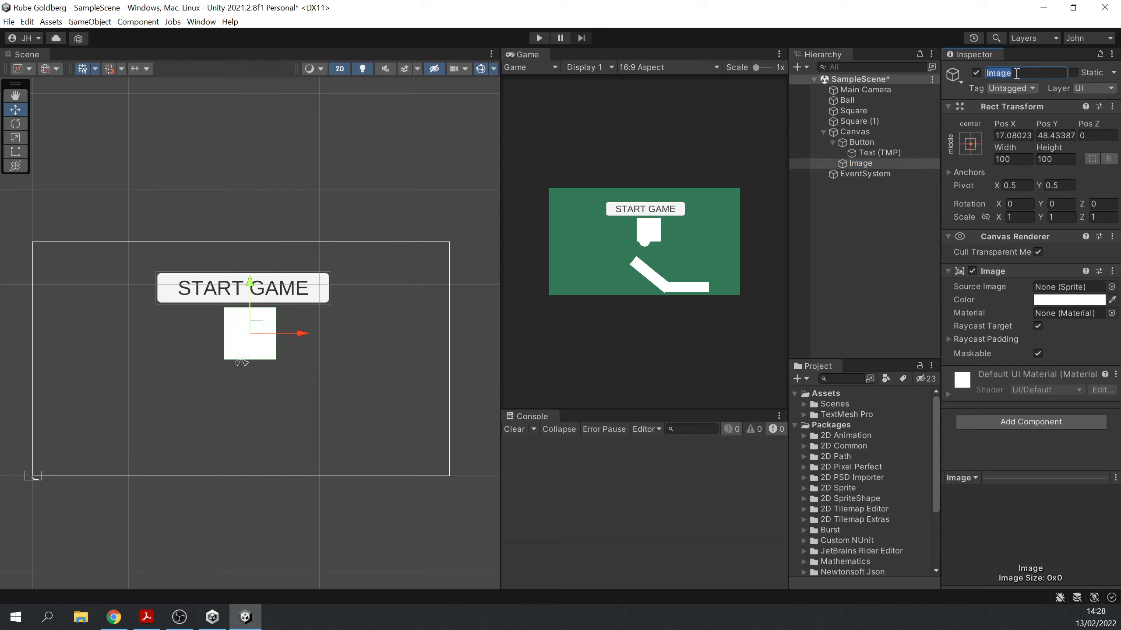
pyautogui.write('Start Screen')
pyautogui.press('Return')
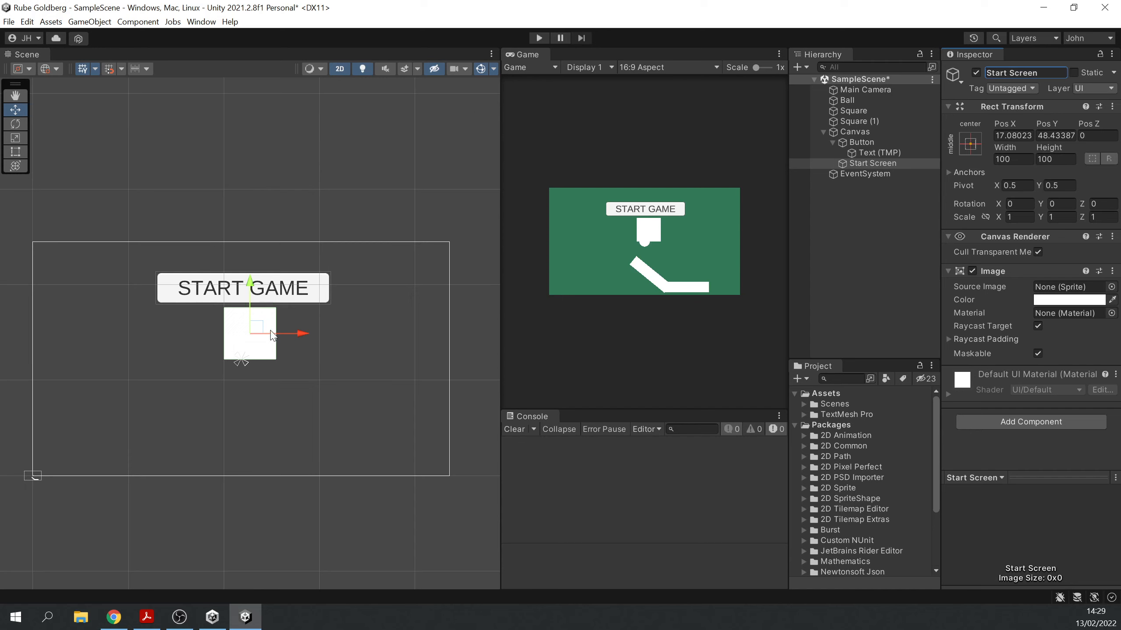
# Step: Stretch the Start Screen image with the Rect tool to cover the whole canvas, about 800 by 450
pyautogui.press('r')
pyautogui.press('t')
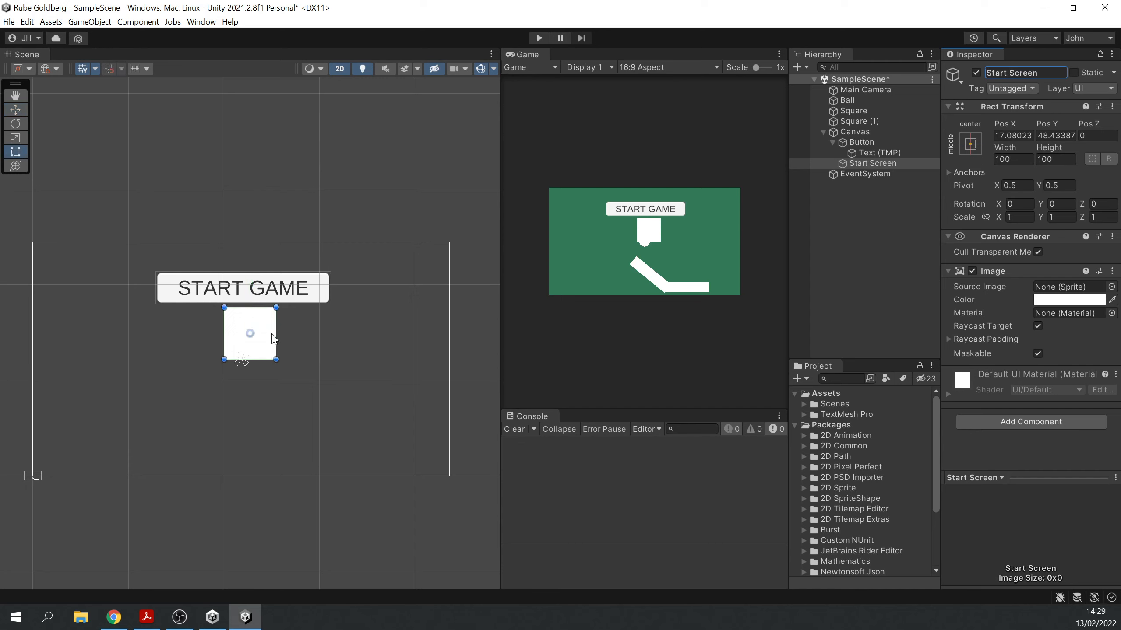
pyautogui.moveTo(276, 333); pyautogui.dragTo(450, 337)
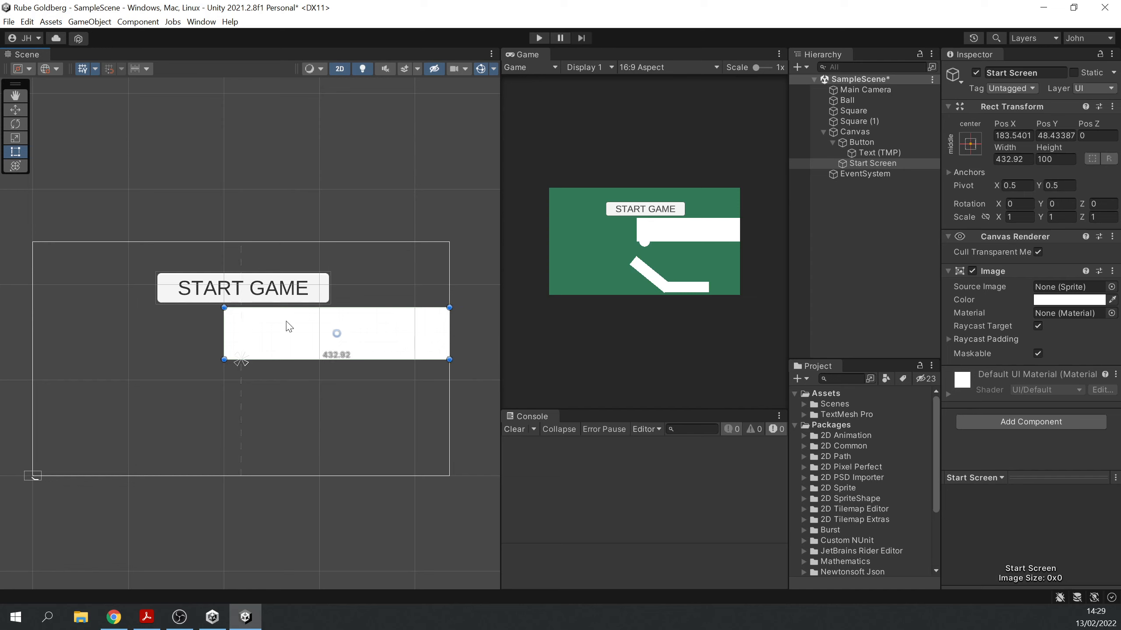
pyautogui.moveTo(224, 327); pyautogui.dragTo(89, 242)
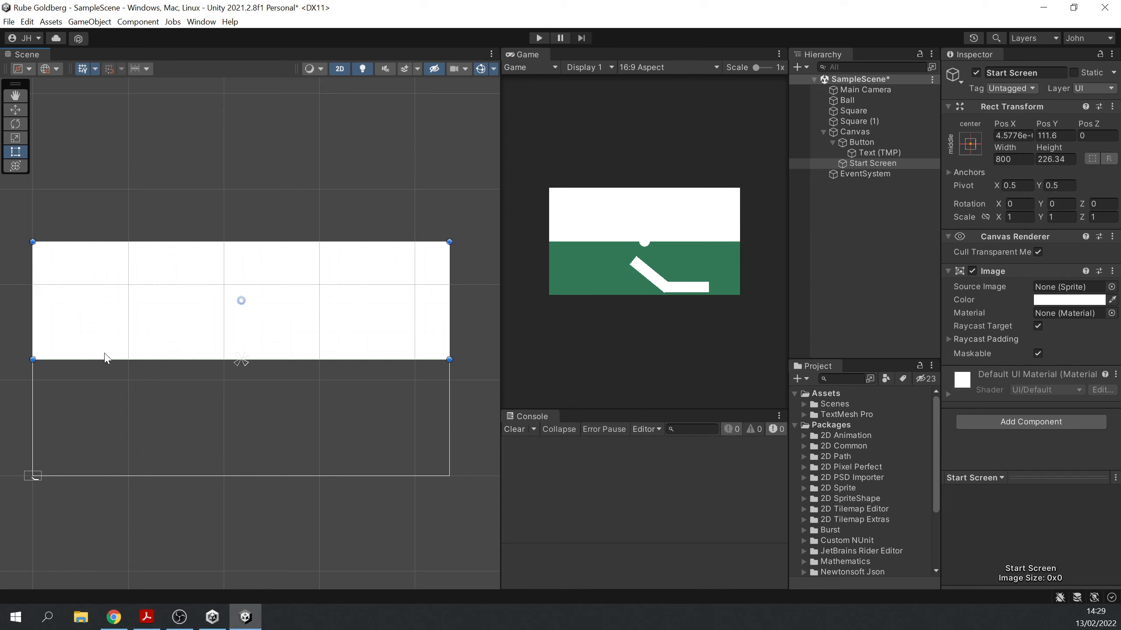
pyautogui.moveTo(106, 361); pyautogui.dragTo(88, 476)
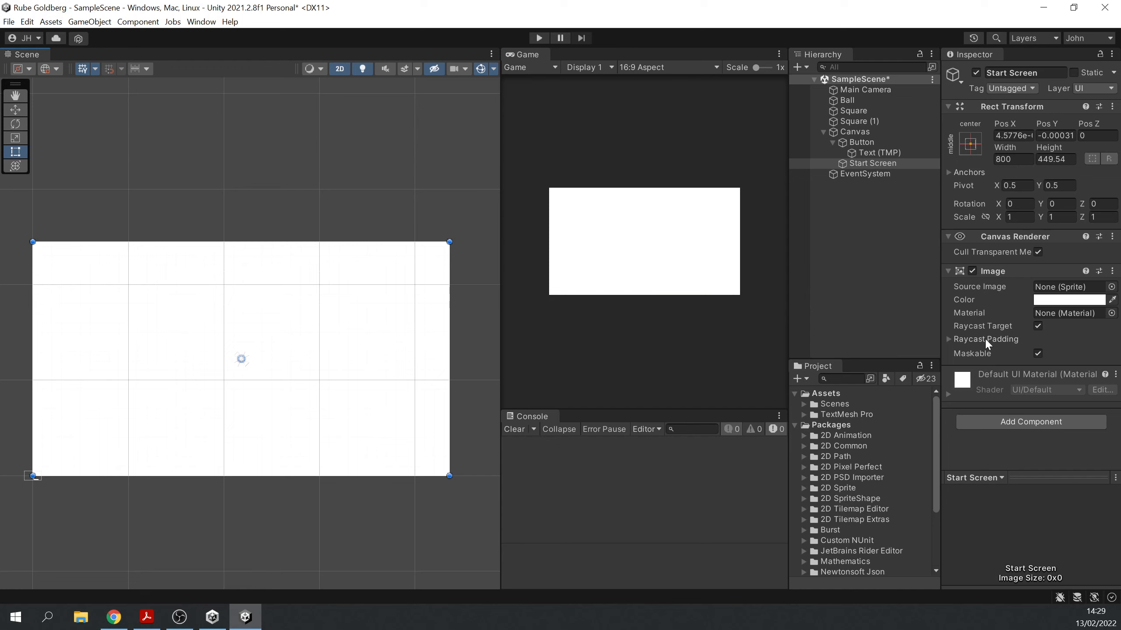
# Step: Set the Start Screen image color to dark brown 382929 with an alpha of 173
pyautogui.click(1068, 300)
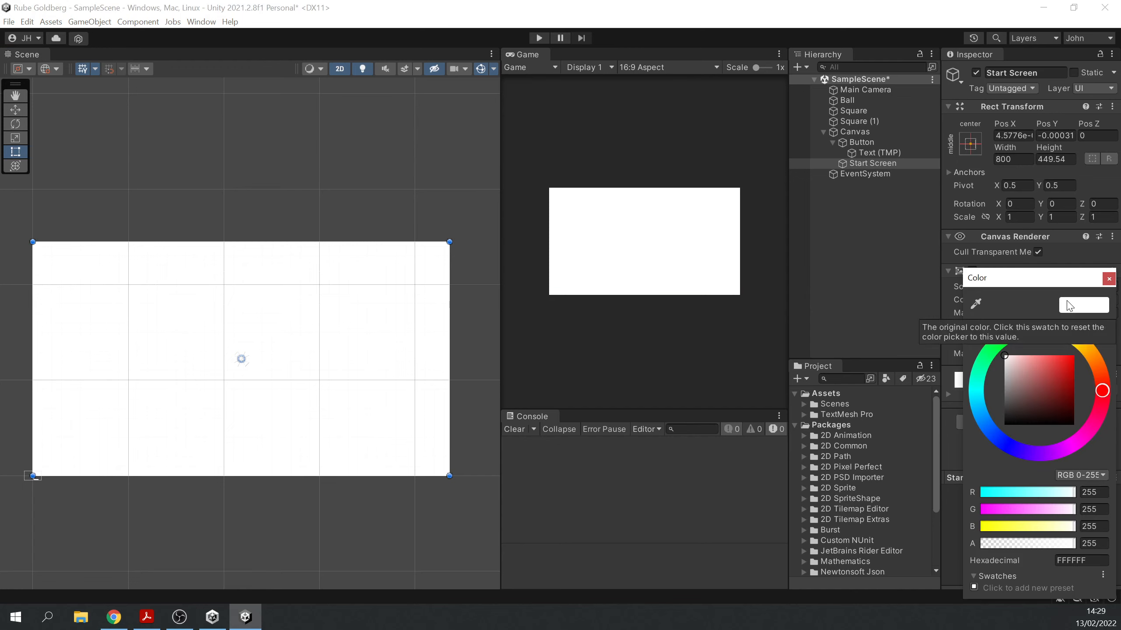
pyautogui.click(1023, 412)
pyautogui.moveTo(1023, 412); pyautogui.dragTo(1023, 410)
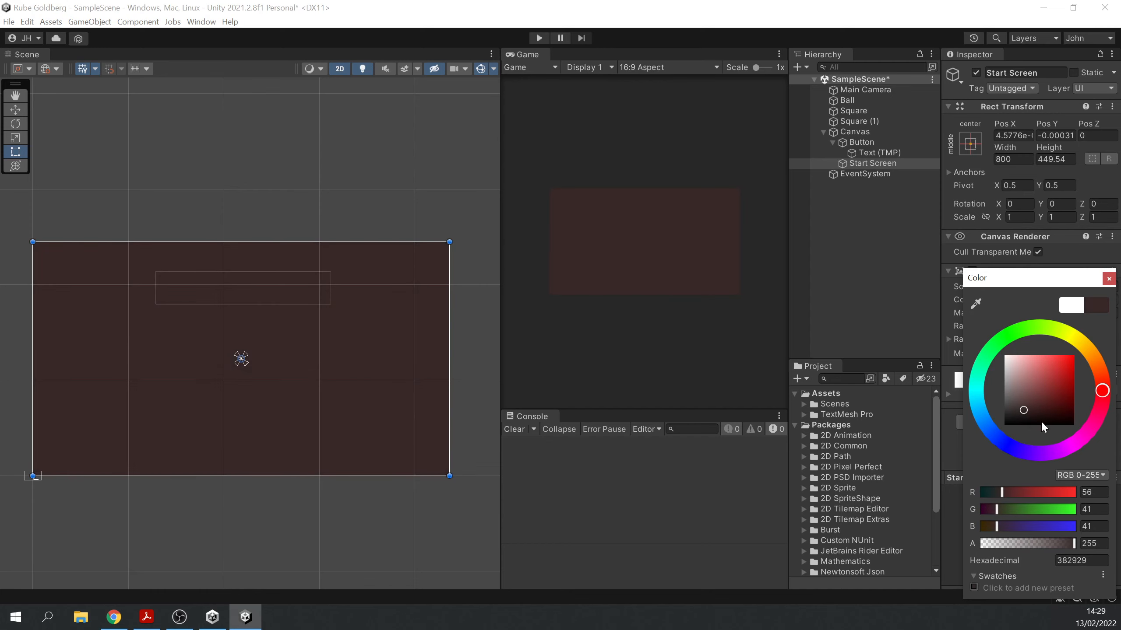
pyautogui.moveTo(1055, 538)
pyautogui.mouseDown()
pyautogui.moveTo(1032, 544)
pyautogui.moveTo(1045, 547)
pyautogui.mouseUp()
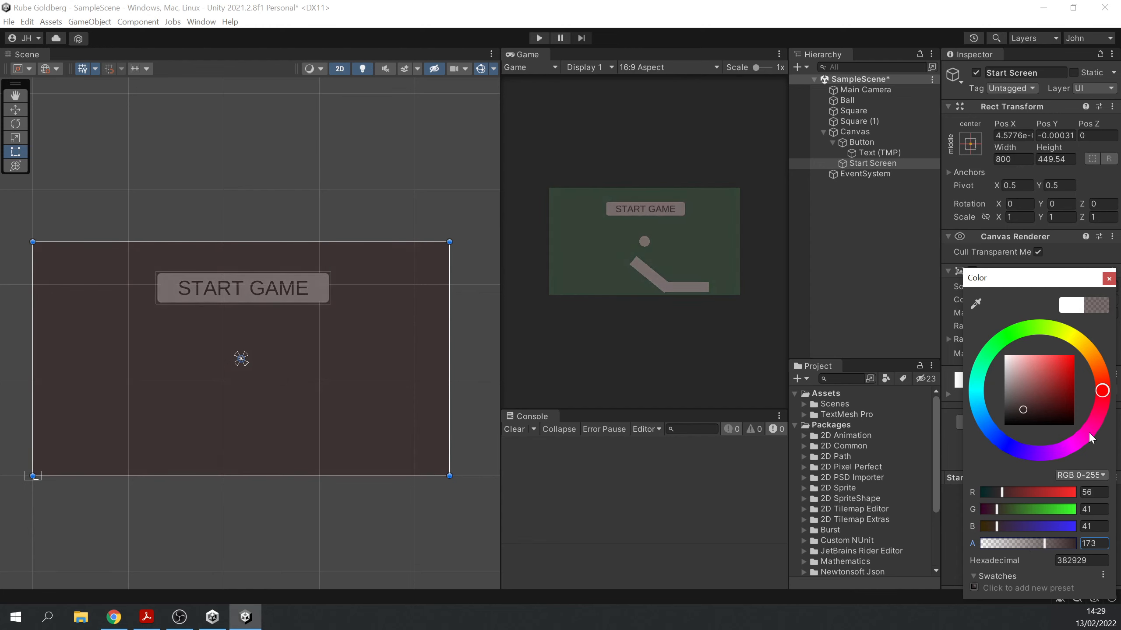
pyautogui.click(1108, 279)
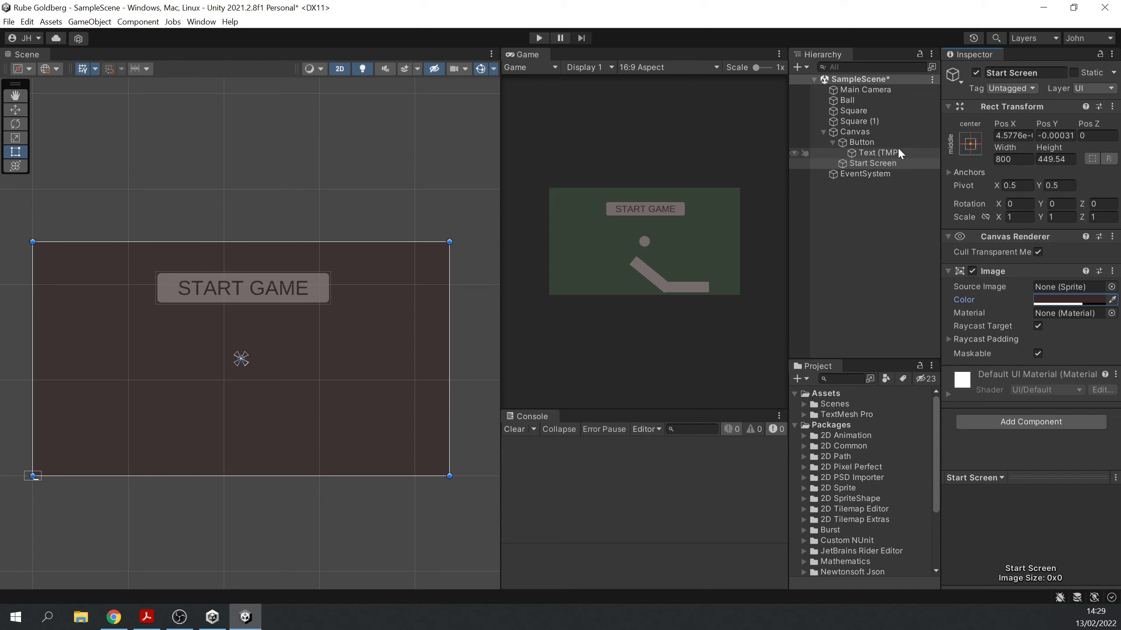
# Step: Reorder the Start Screen above the Button under the Canvas and make the Button its child
pyautogui.click(882, 166)
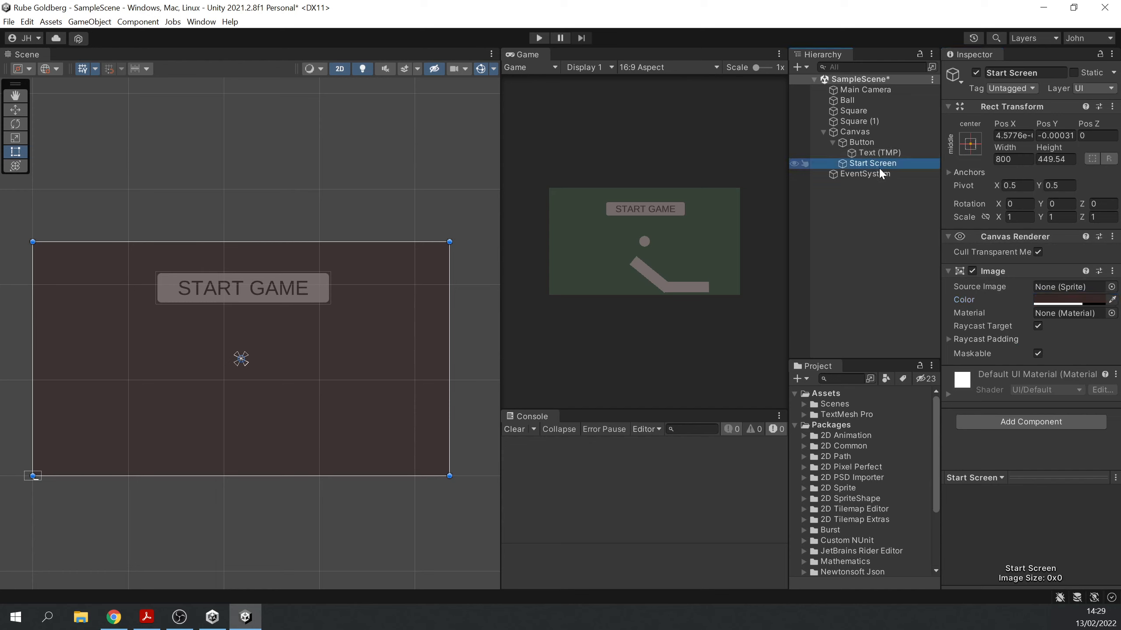
pyautogui.moveTo(879, 166); pyautogui.dragTo(863, 136)
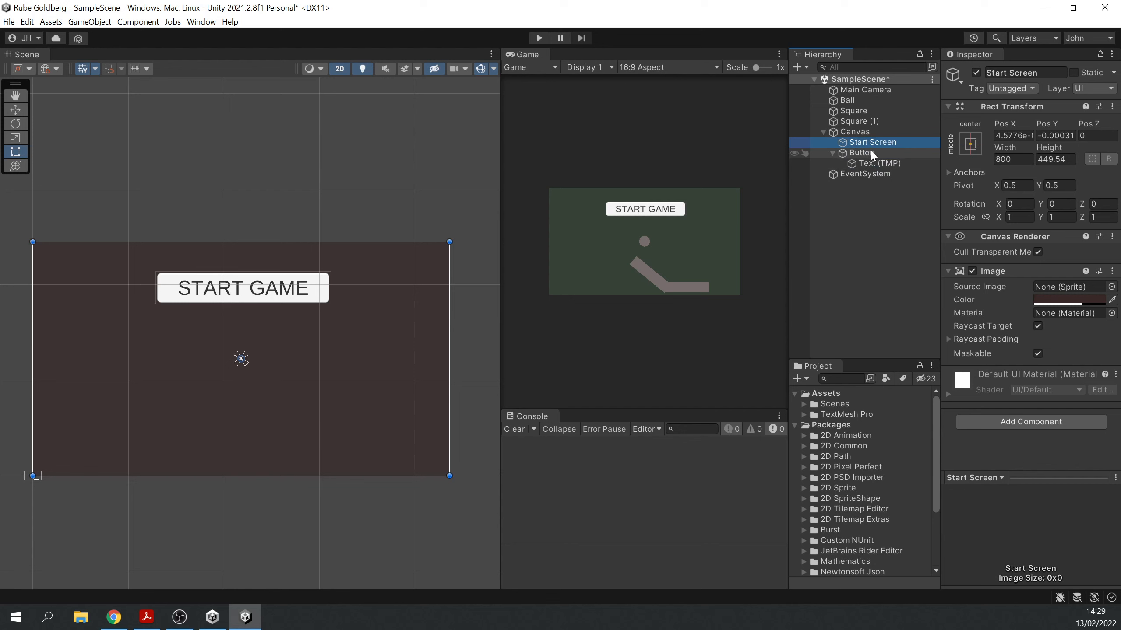
pyautogui.moveTo(867, 151); pyautogui.dragTo(877, 143)
# Step: Deactivate and reactivate the Start Screen object to preview the scene without its overlay and button
pyautogui.click(870, 142)
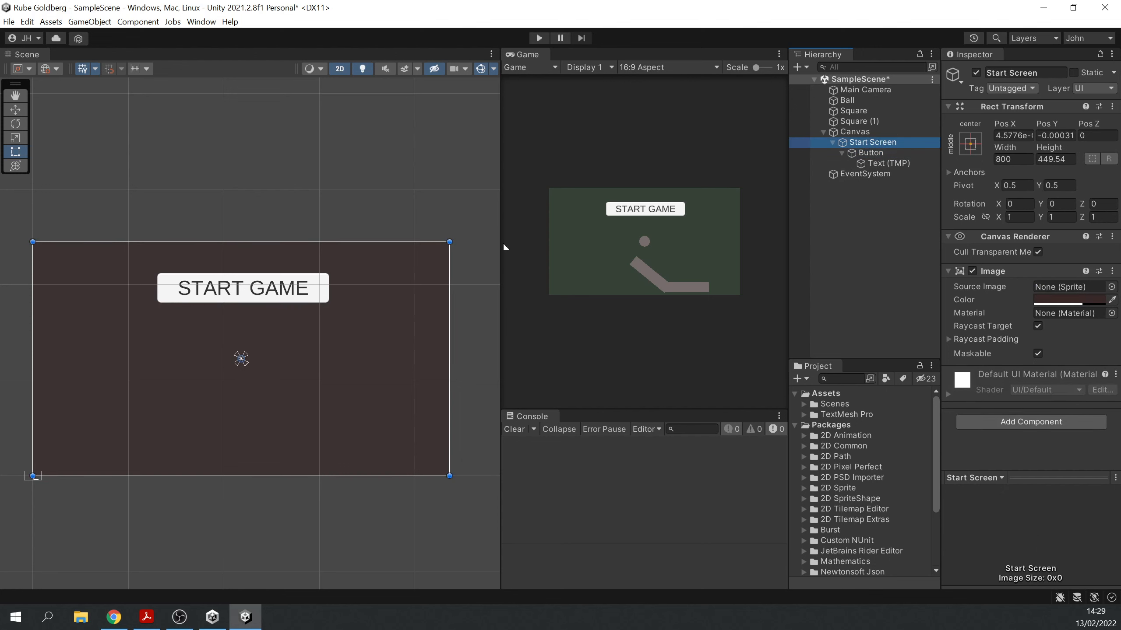
pyautogui.click(975, 73)
pyautogui.click(975, 72)
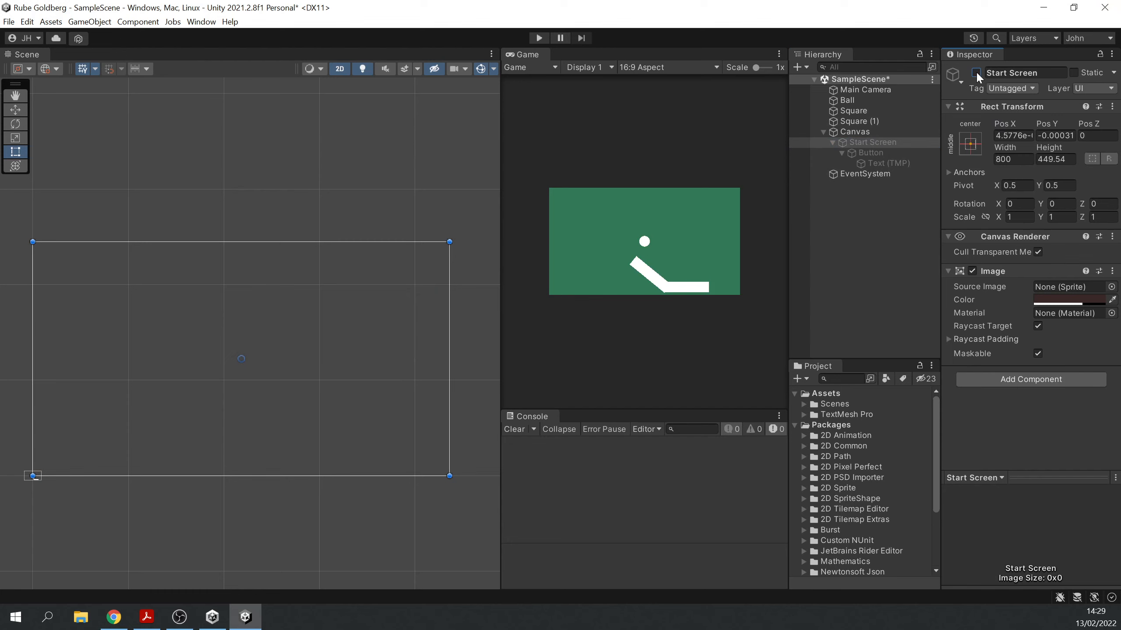
pyautogui.click(976, 73)
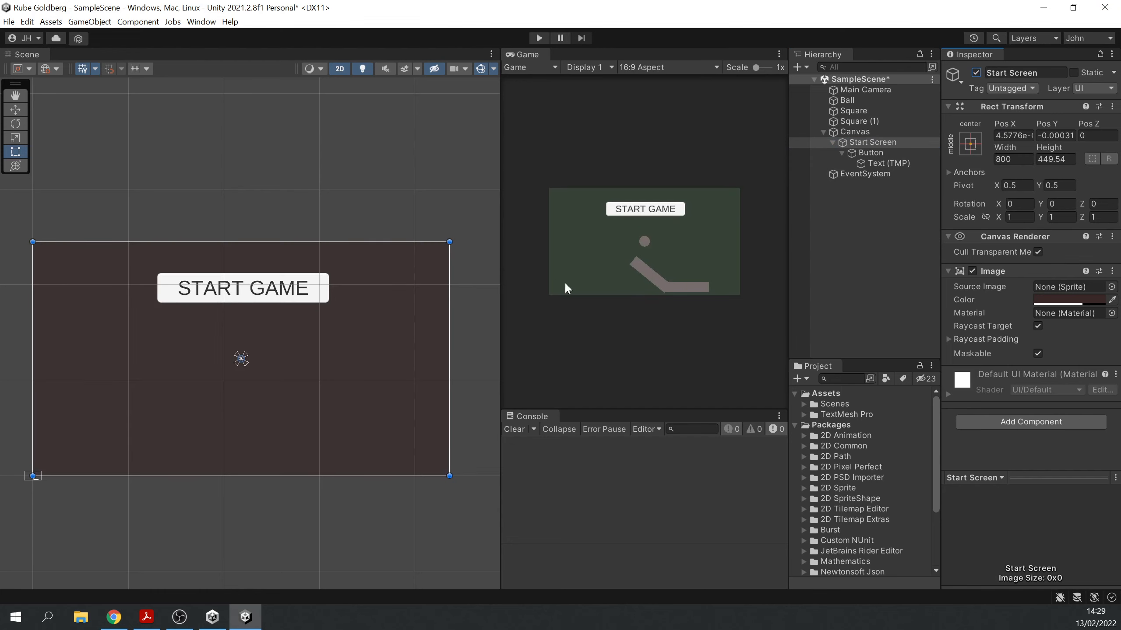
# Step: Add a second On Click event to the Button that calls GameObject.SetActive on the Start Screen with its value disabled
pyautogui.click(870, 153)
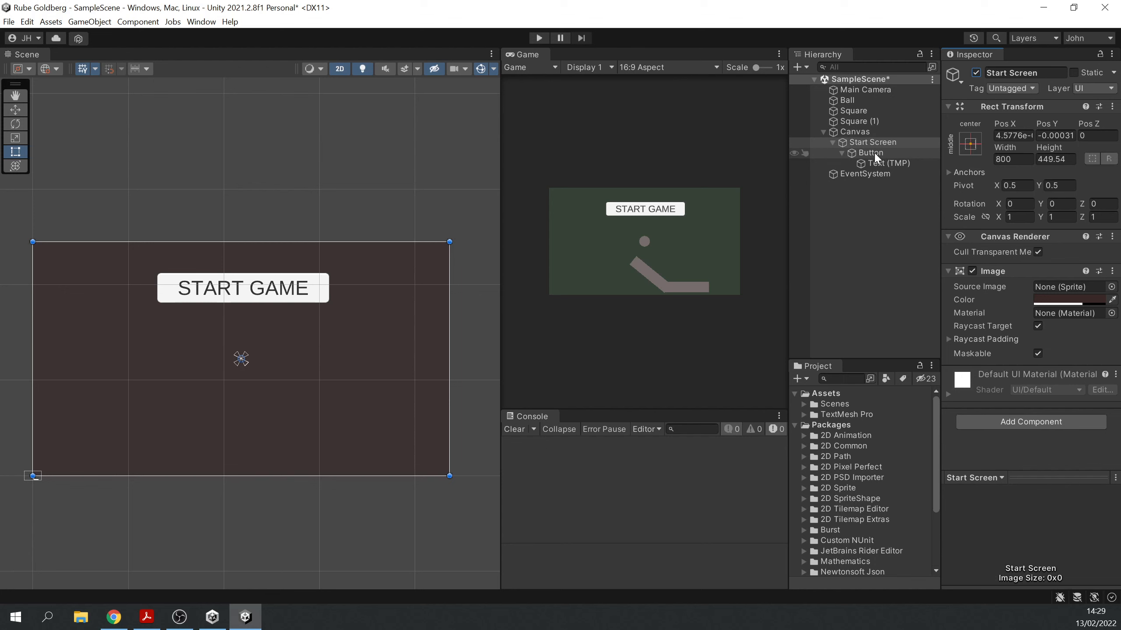
pyautogui.scroll(-3, 984, 292)
pyautogui.scroll(-3, 1001, 349)
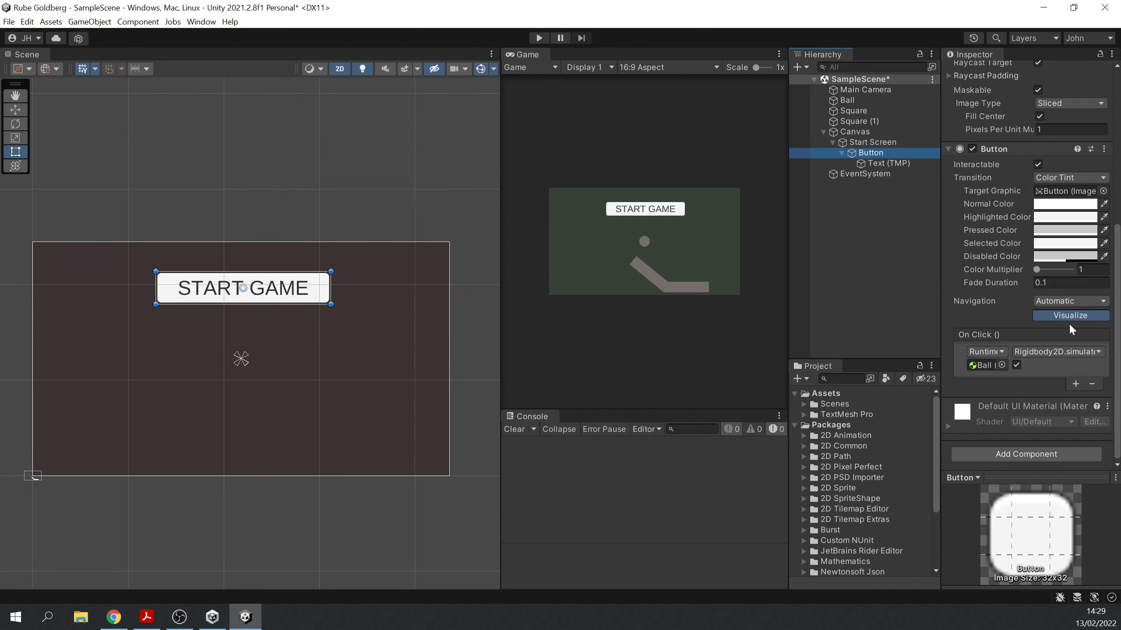
pyautogui.click(1075, 383)
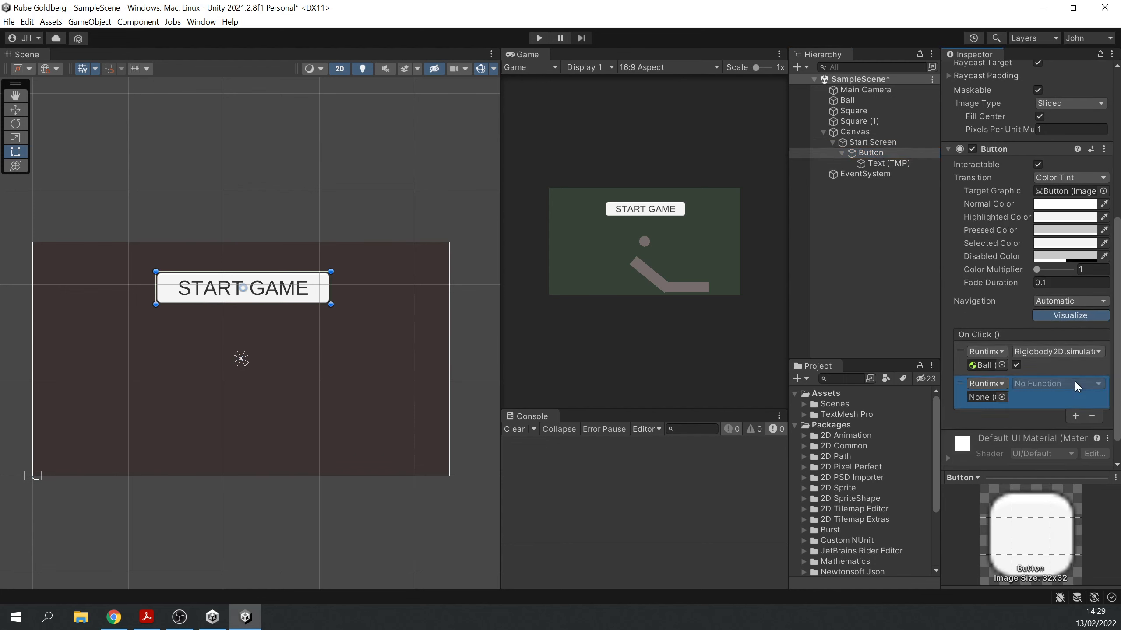
pyautogui.moveTo(870, 143); pyautogui.dragTo(987, 399)
pyautogui.click(1044, 390)
pyautogui.moveTo(1051, 419)
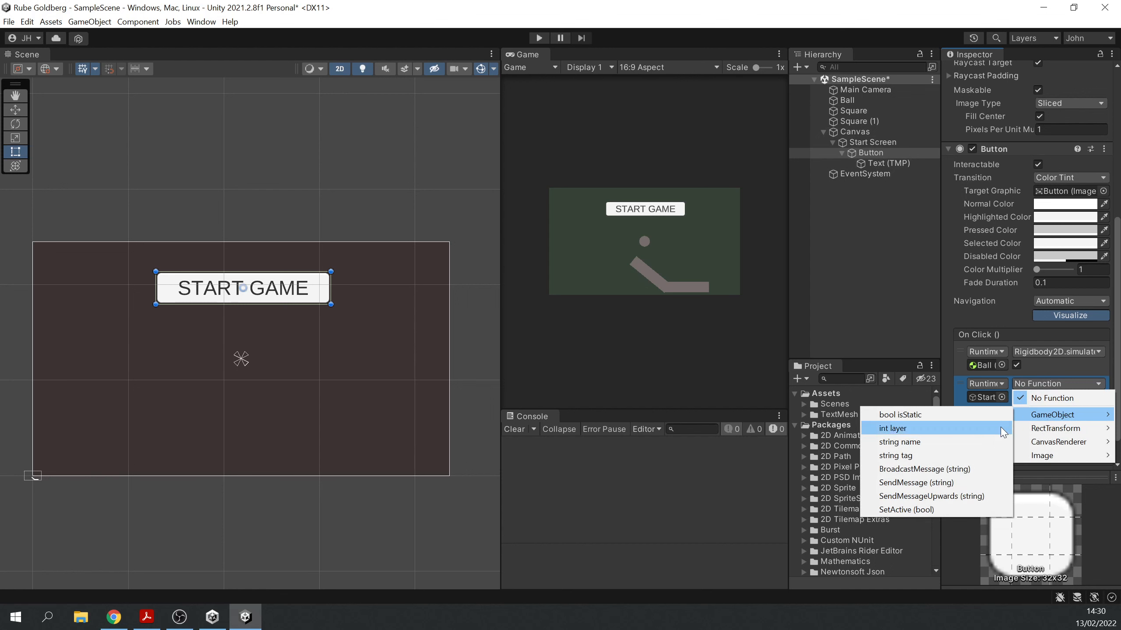
pyautogui.click(961, 509)
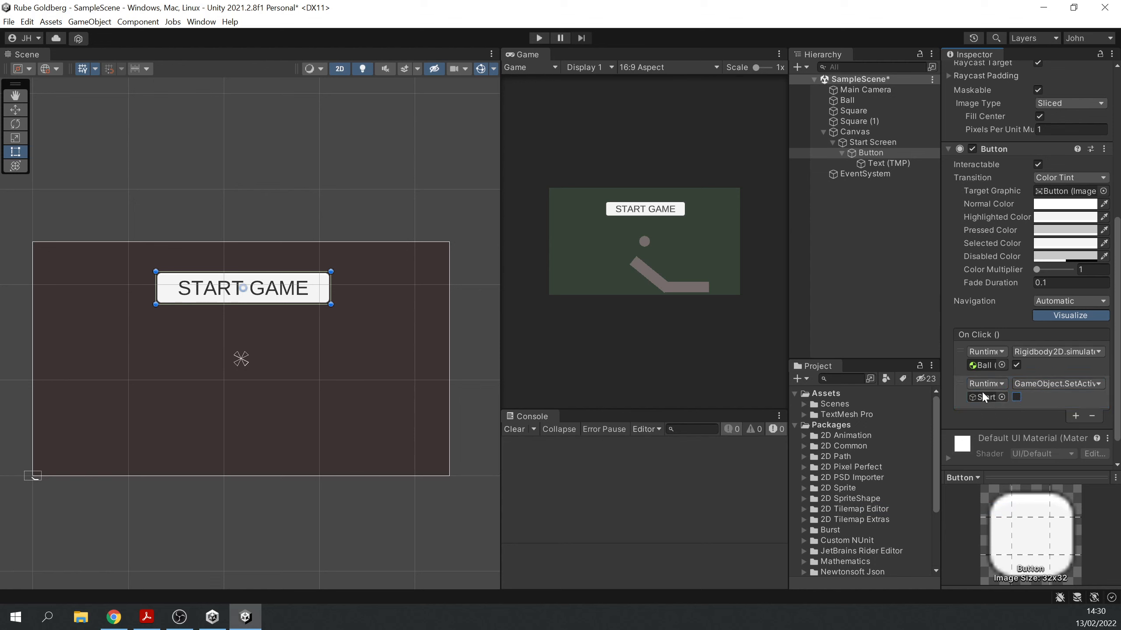
# Step: Run the scene, start the game with the START GAME button to test hiding the Start Screen, and stop play mode
pyautogui.click(539, 38)
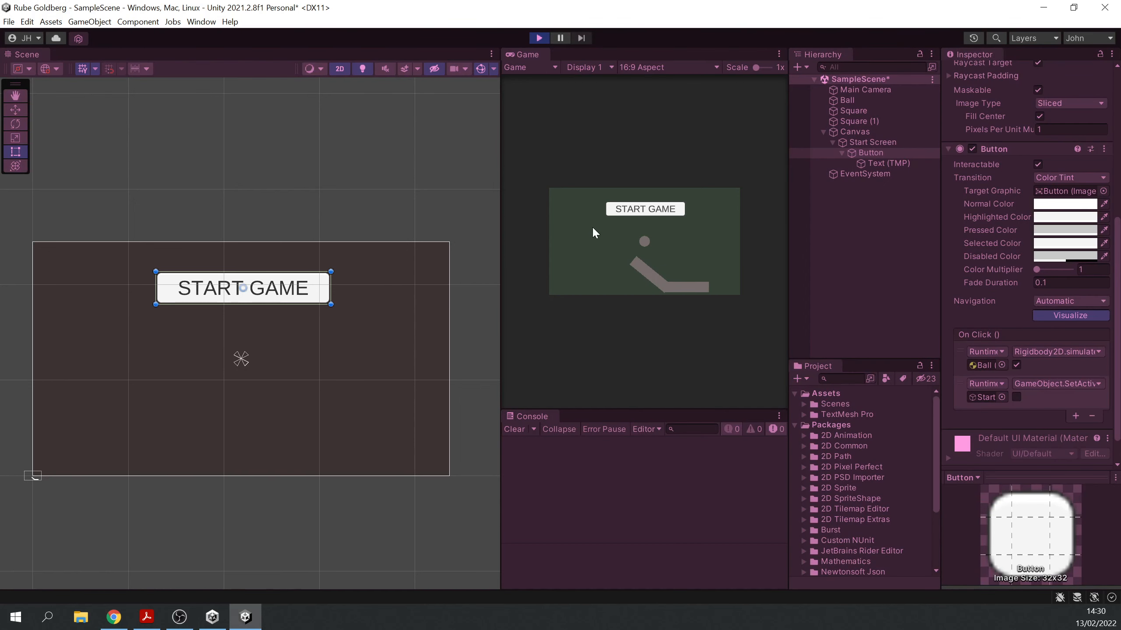
pyautogui.click(647, 211)
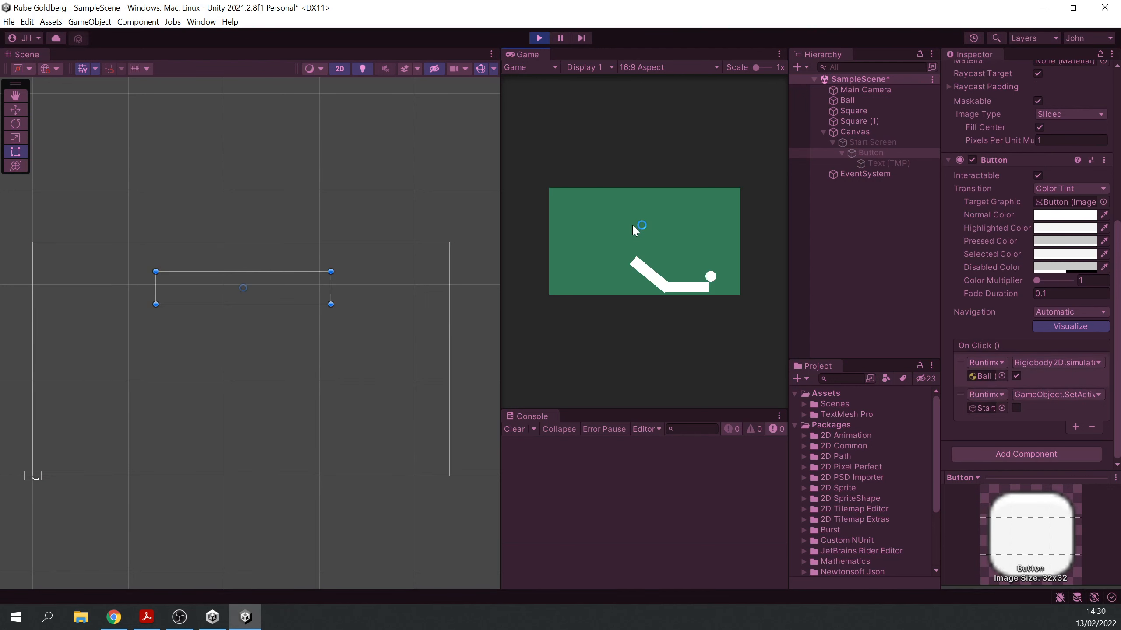
pyautogui.click(539, 36)
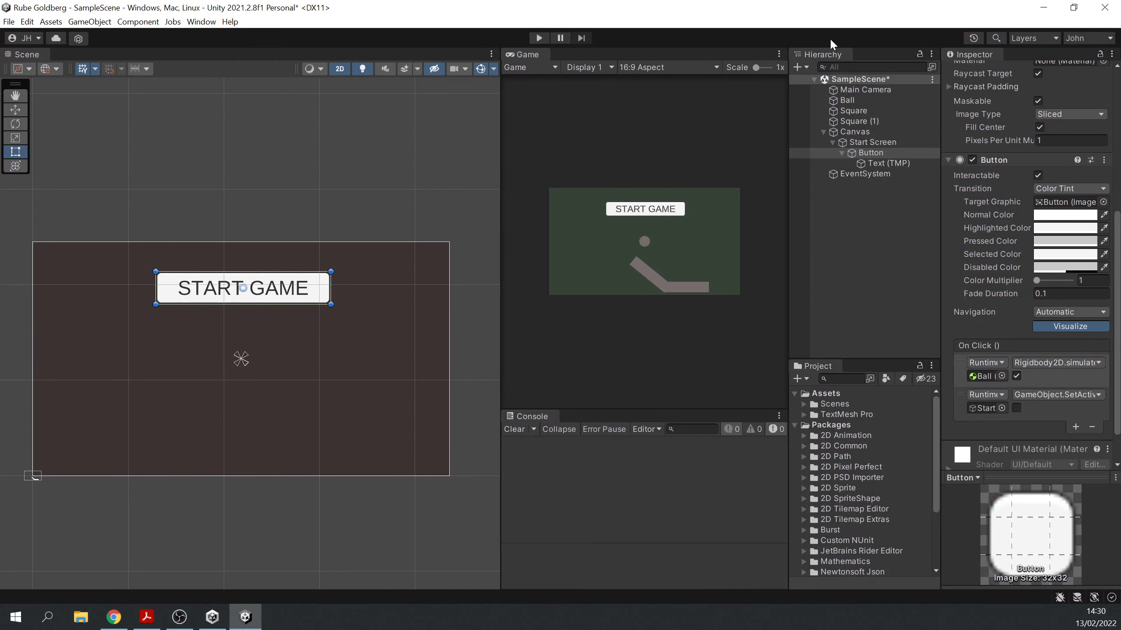
# Step: Deactivate the Start Screen and enable Simulated on the Ball's Rigidbody 2D
pyautogui.click(876, 141)
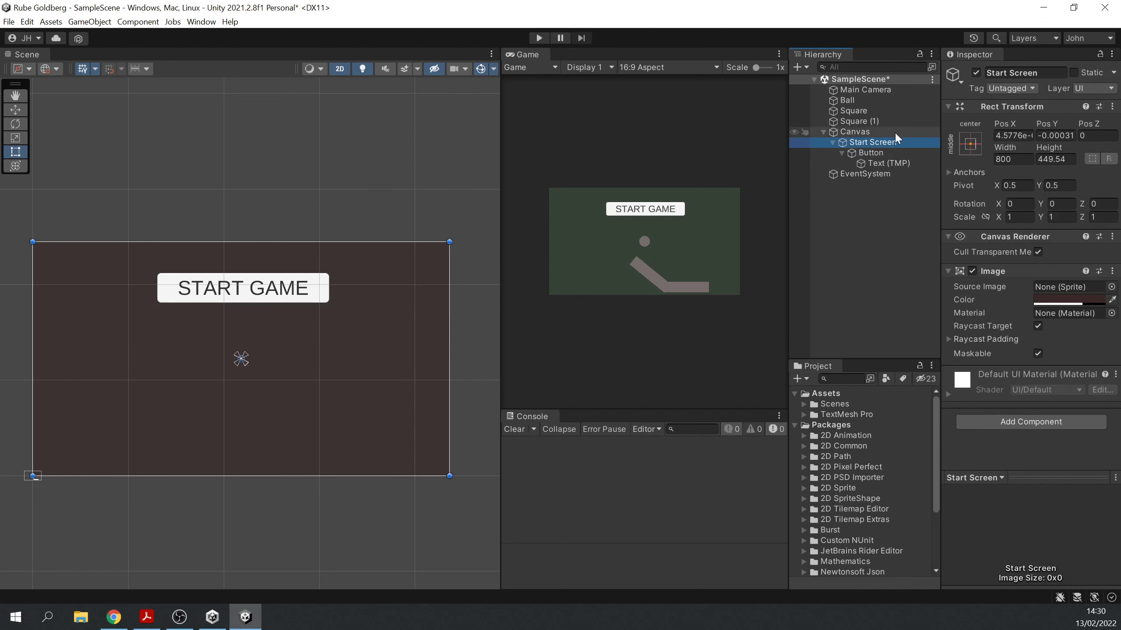
pyautogui.click(976, 72)
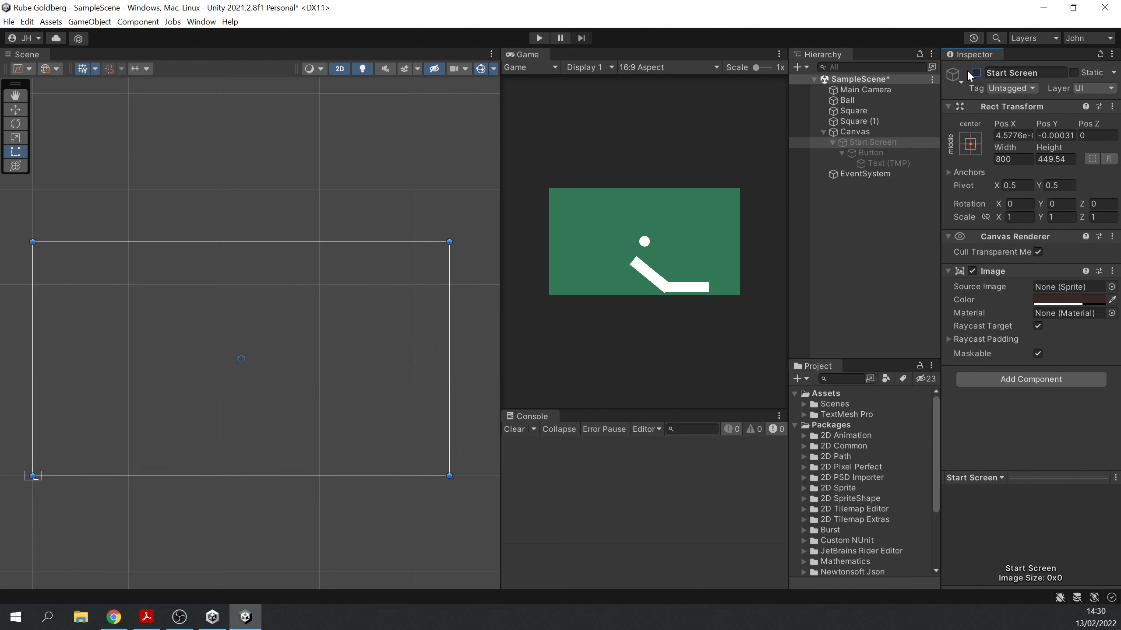
pyautogui.click(868, 100)
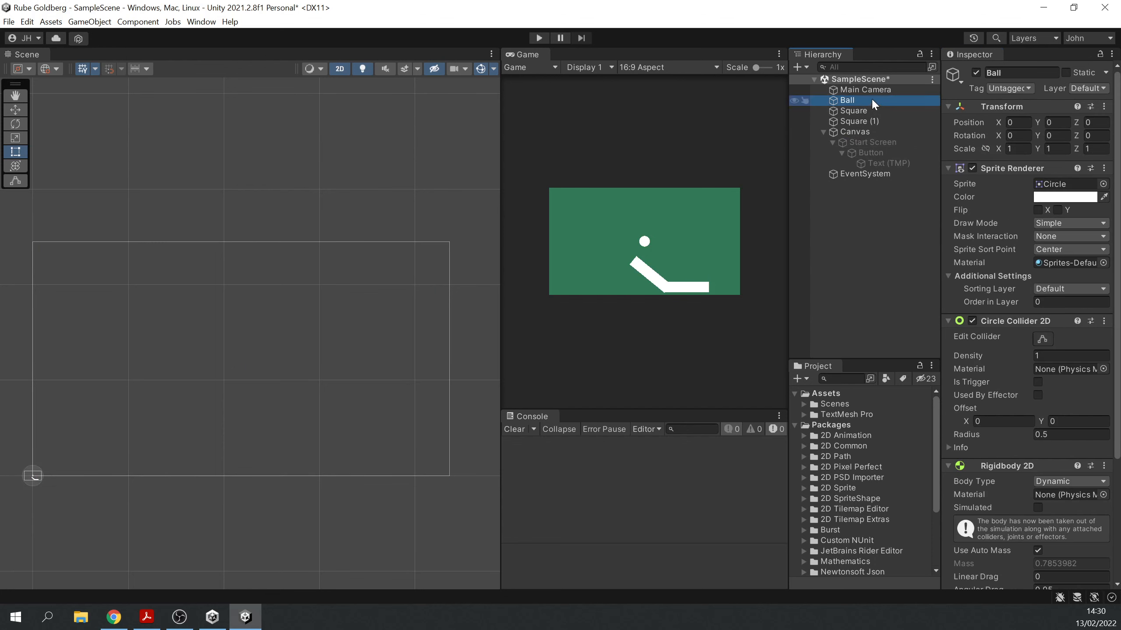
pyautogui.scroll(-4, 1023, 373)
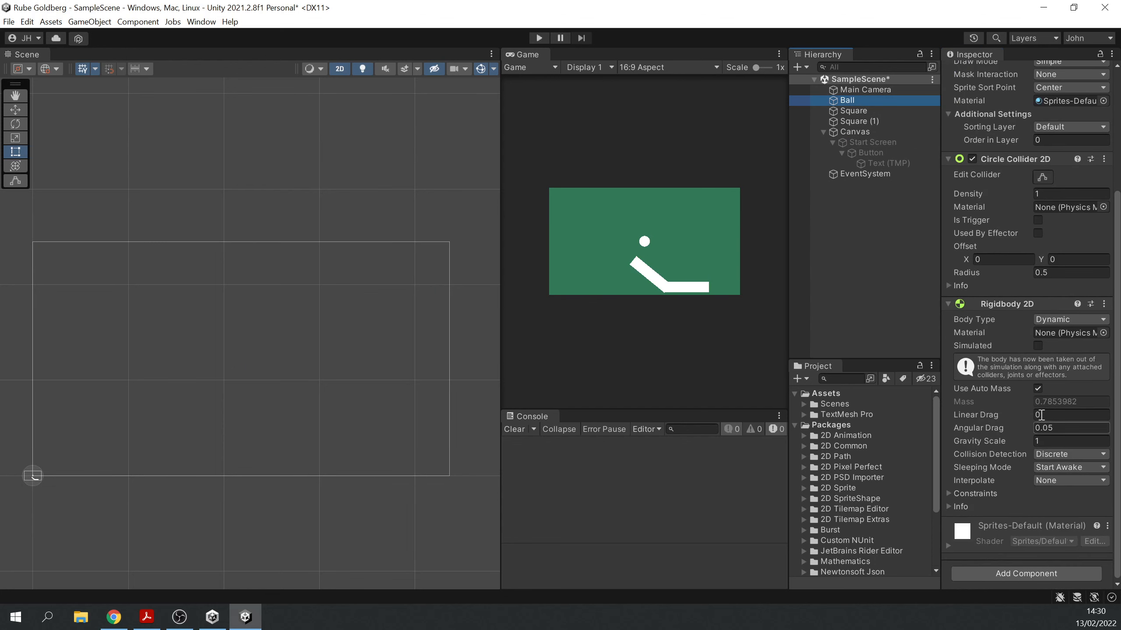
pyautogui.click(1038, 346)
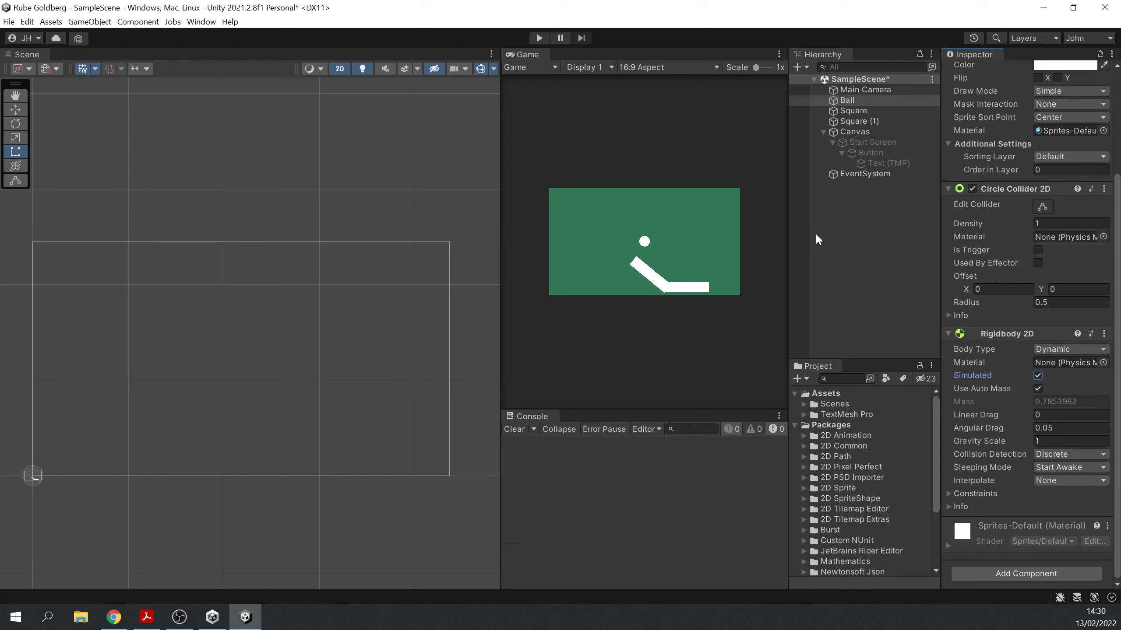
pyautogui.click(1038, 376)
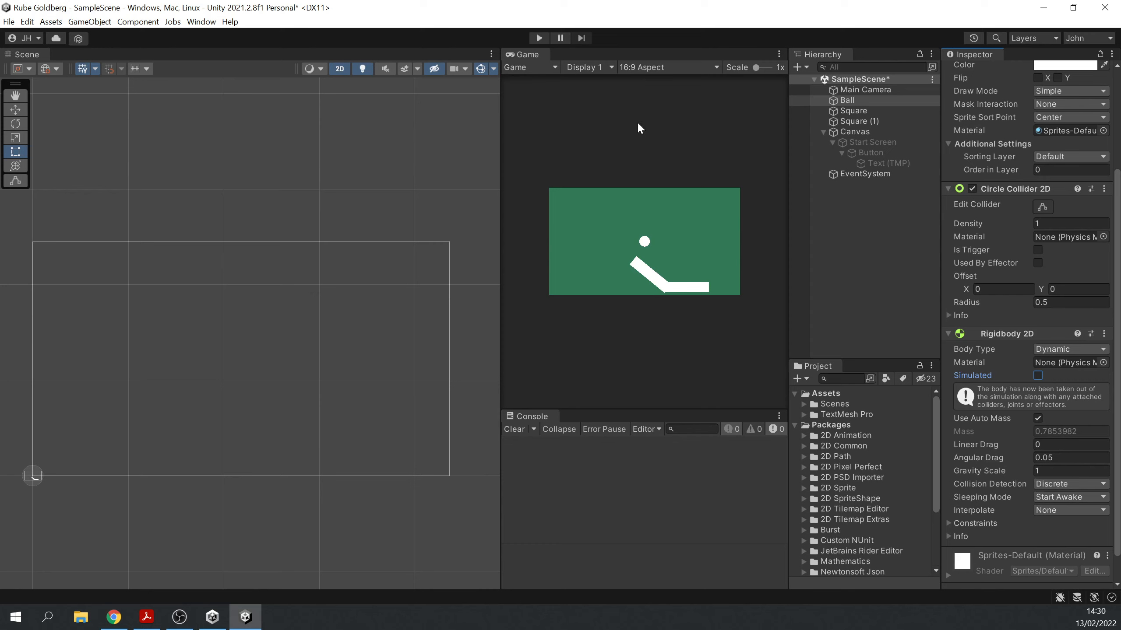
pyautogui.click(1038, 375)
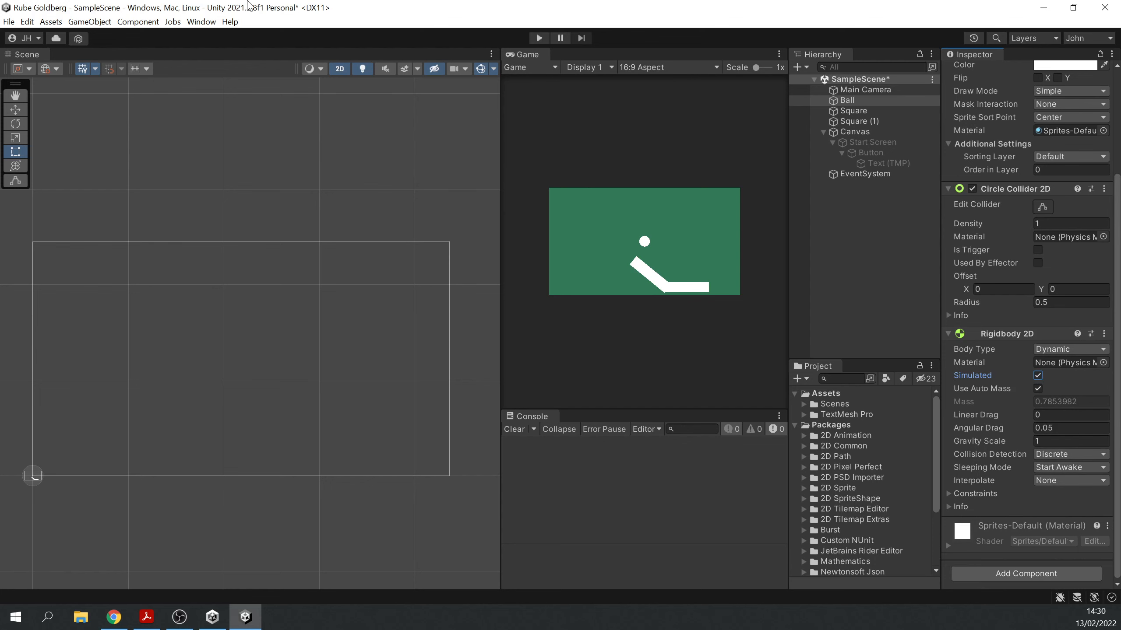
pyautogui.click(93, 22)
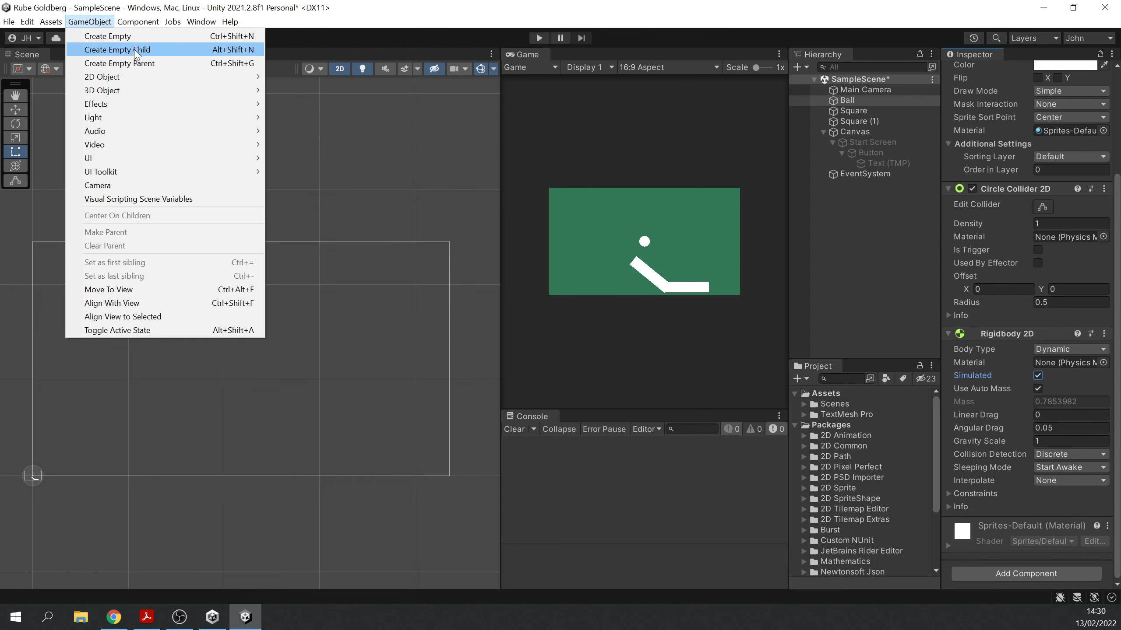
pyautogui.click(157, 35)
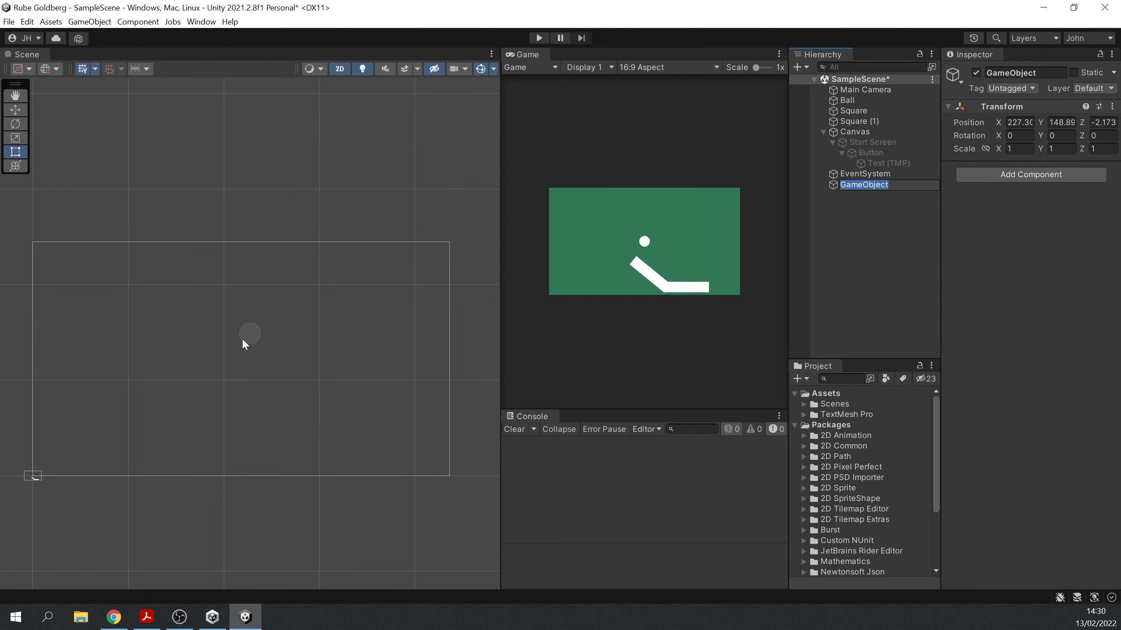
pyautogui.hotkey('ctrl', 'z')
# Step: Create an empty GameObject and place it above the far end of the flat ramp, at about X 5.36, Y -3.43
pyautogui.click(882, 111)
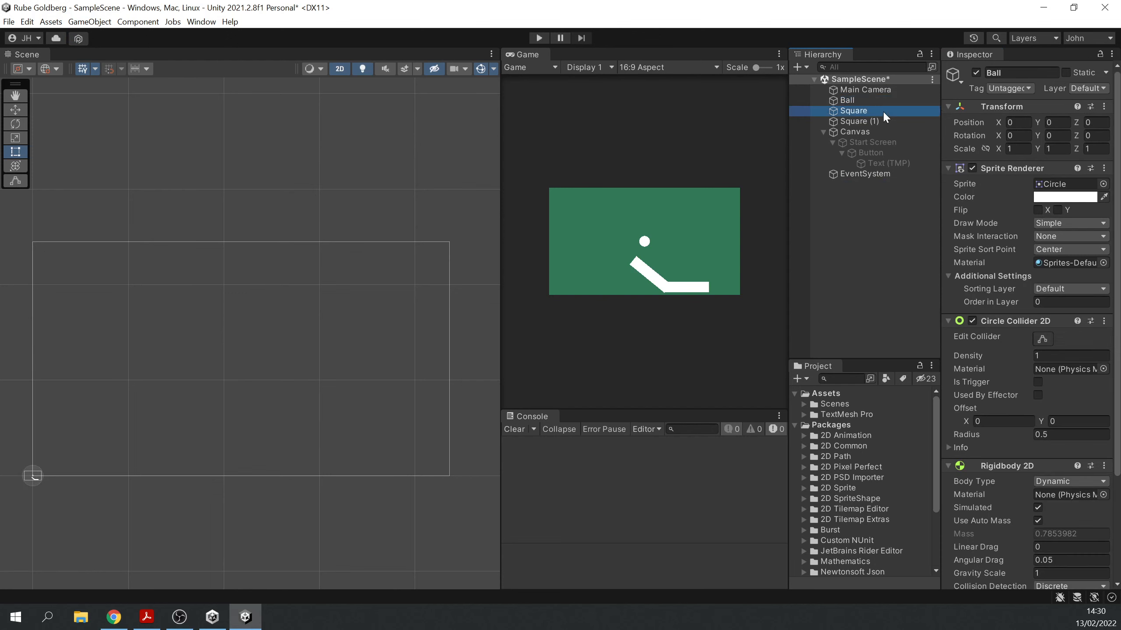
pyautogui.press('f')
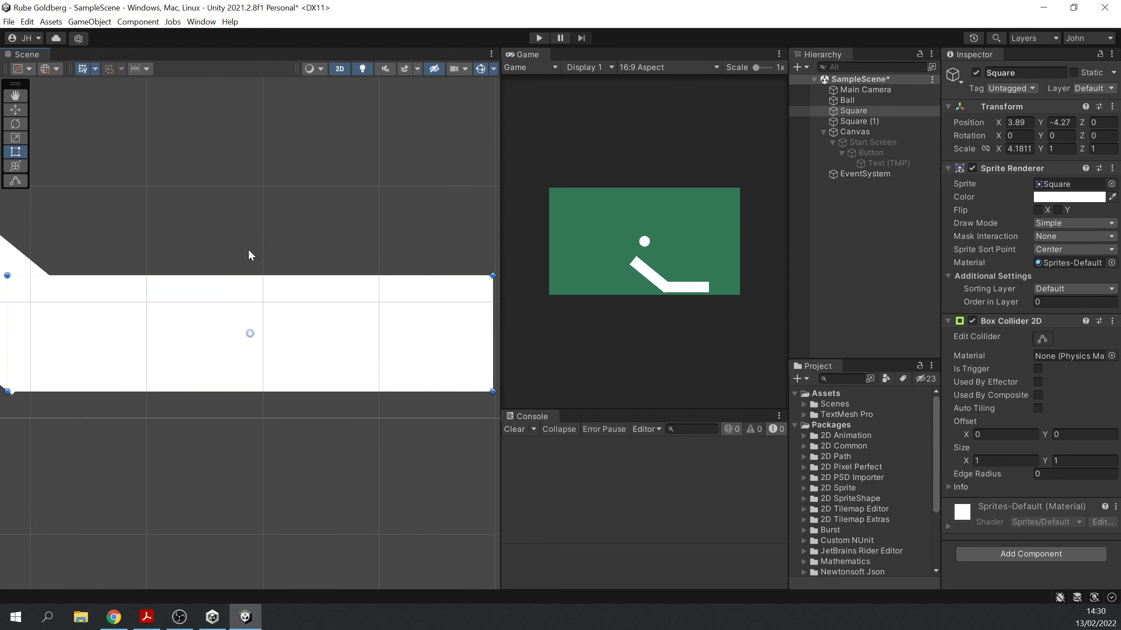
pyautogui.scroll(-4, 325, 450)
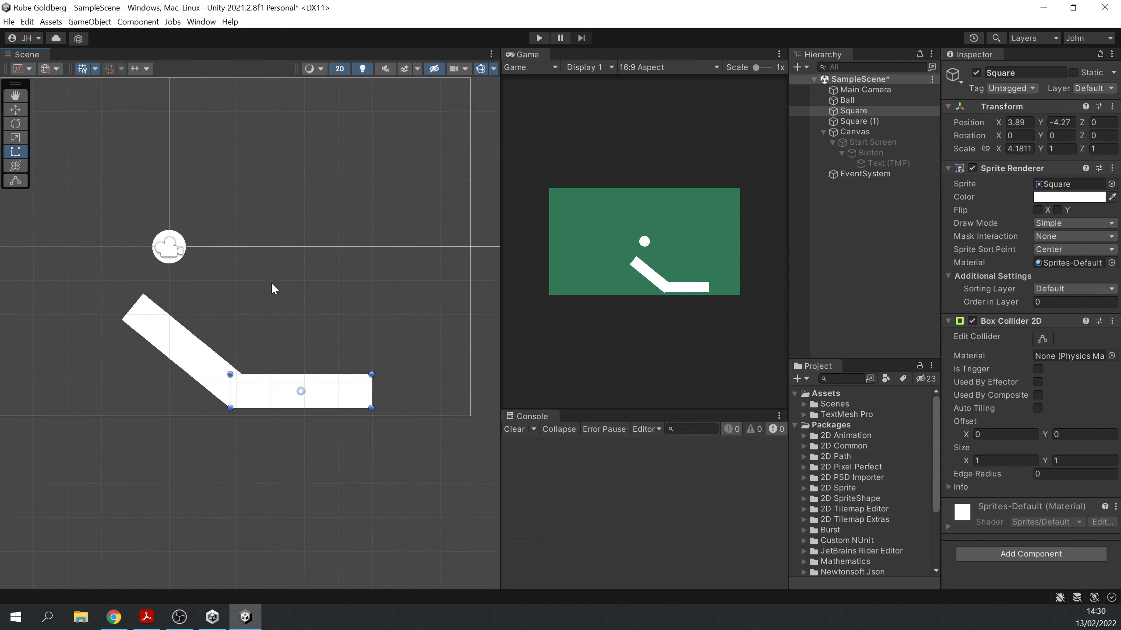
pyautogui.click(99, 24)
pyautogui.click(108, 37)
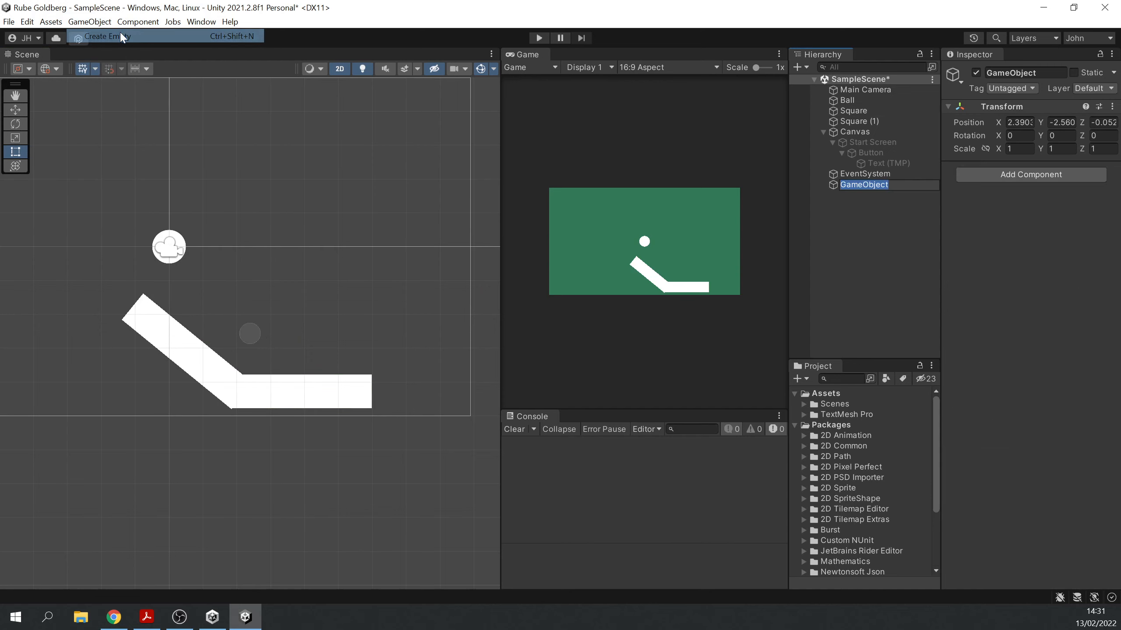
pyautogui.write('W')
pyautogui.moveTo(302, 316); pyautogui.dragTo(297, 317, button='middle')
pyautogui.press('w')
pyautogui.moveTo(253, 328); pyautogui.dragTo(353, 358)
# Step: Rename the new empty object Level Goal and raise it to about Y -2.93
pyautogui.click(863, 185)
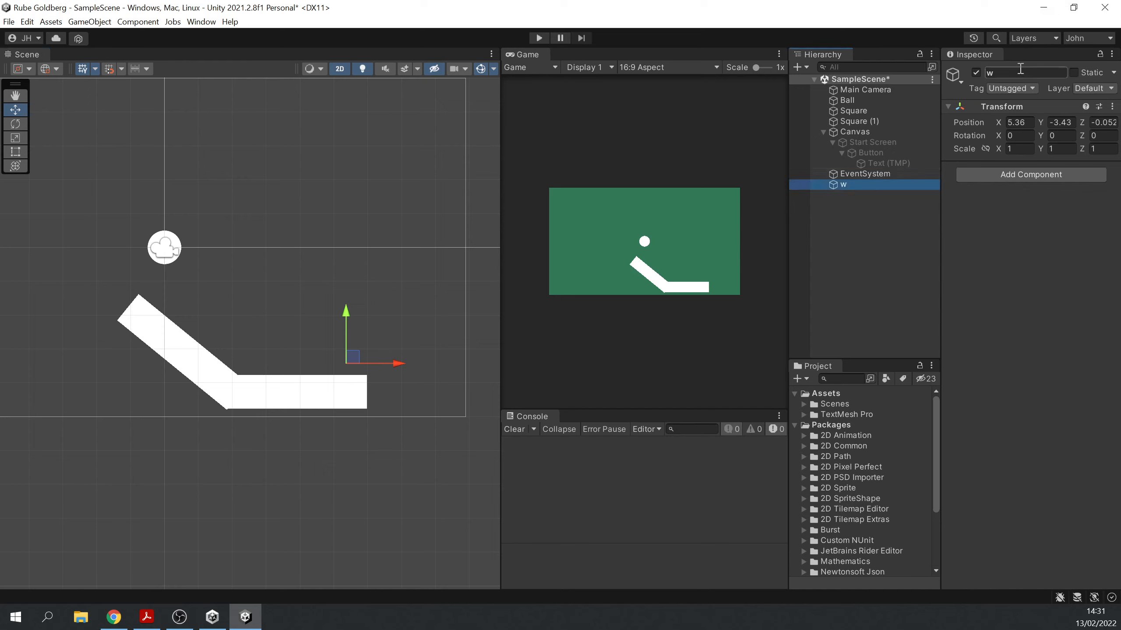
pyautogui.click(1017, 72)
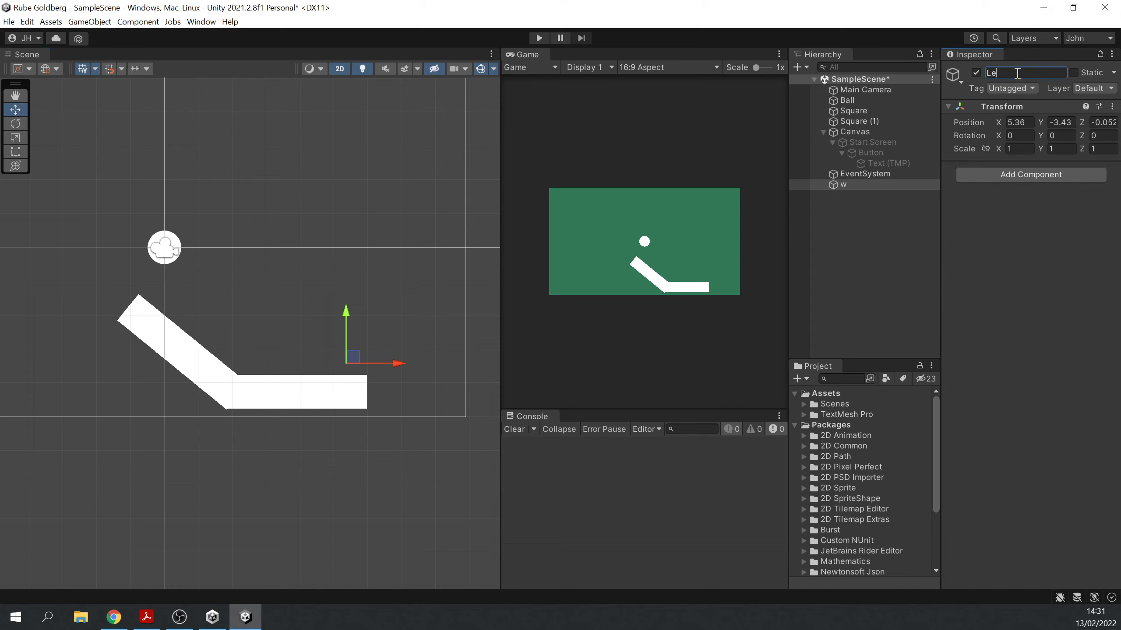
pyautogui.write('Level Goal')
pyautogui.press('Return')
pyautogui.moveTo(346, 333); pyautogui.dragTo(359, 309)
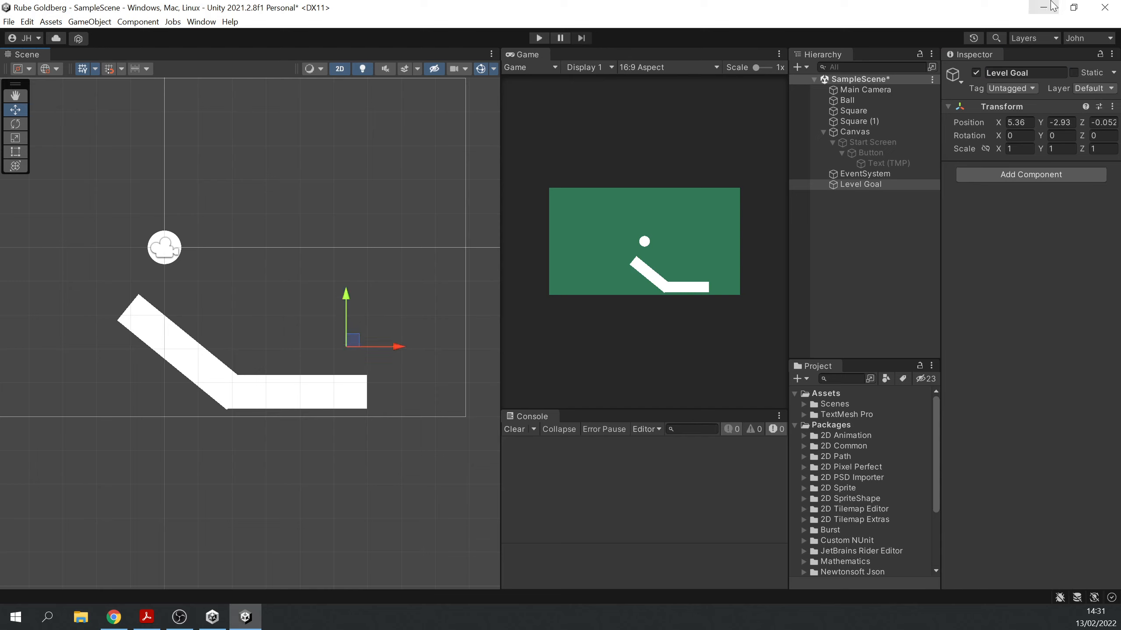
# Step: Give Level Goal a yellow label icon and add a Box Collider 2D to it
pyautogui.click(954, 78)
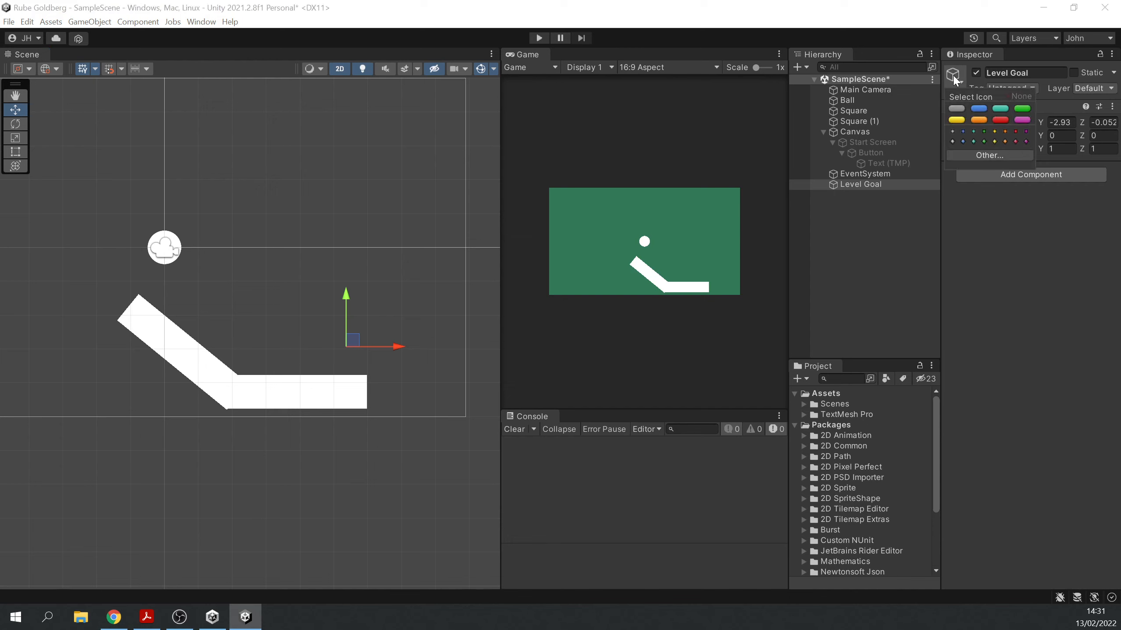
pyautogui.click(956, 120)
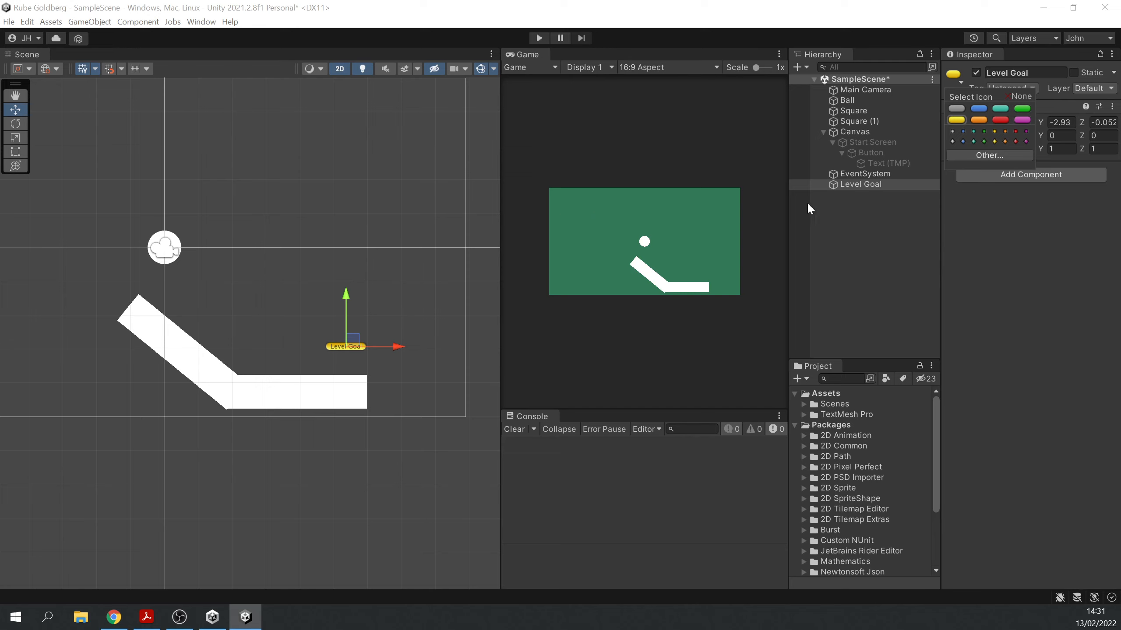
pyautogui.click(900, 184)
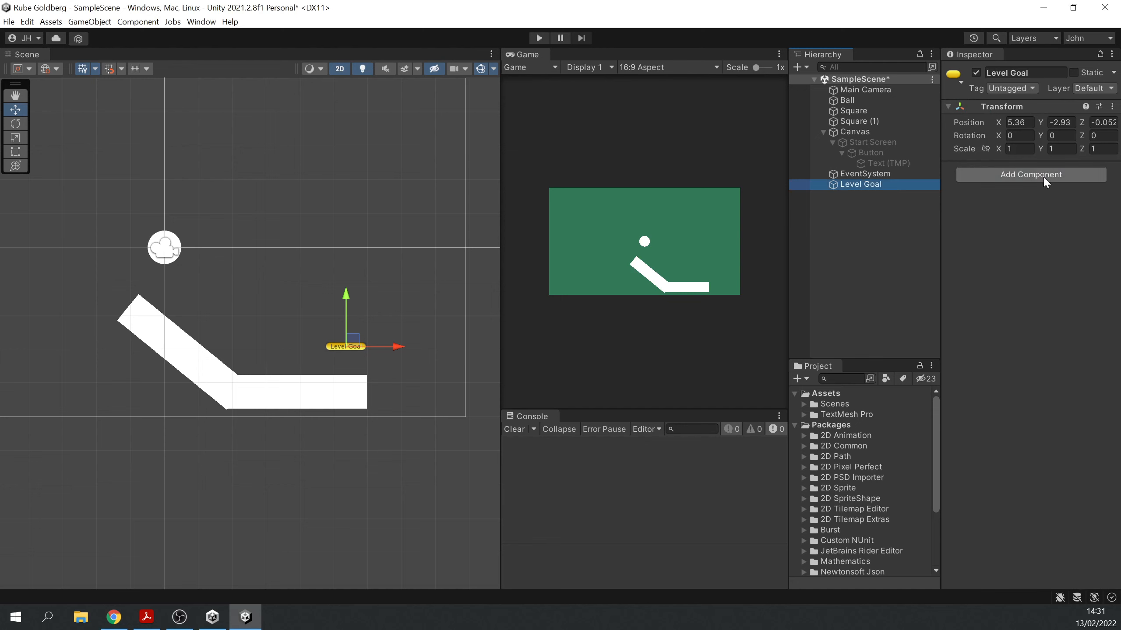
pyautogui.click(1042, 174)
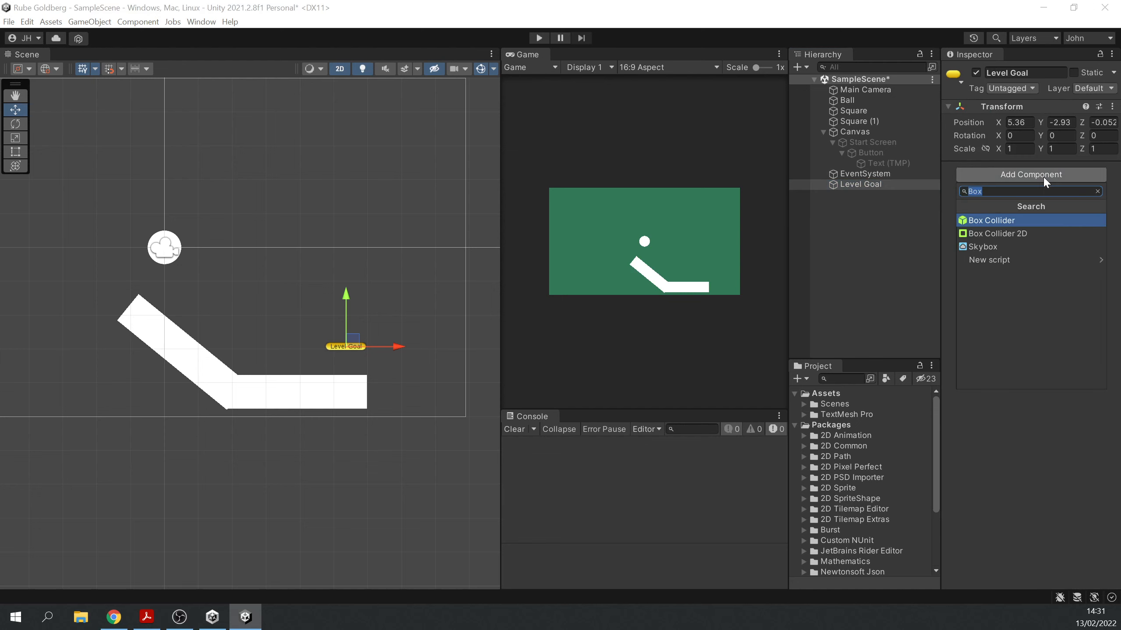
pyautogui.click(1028, 233)
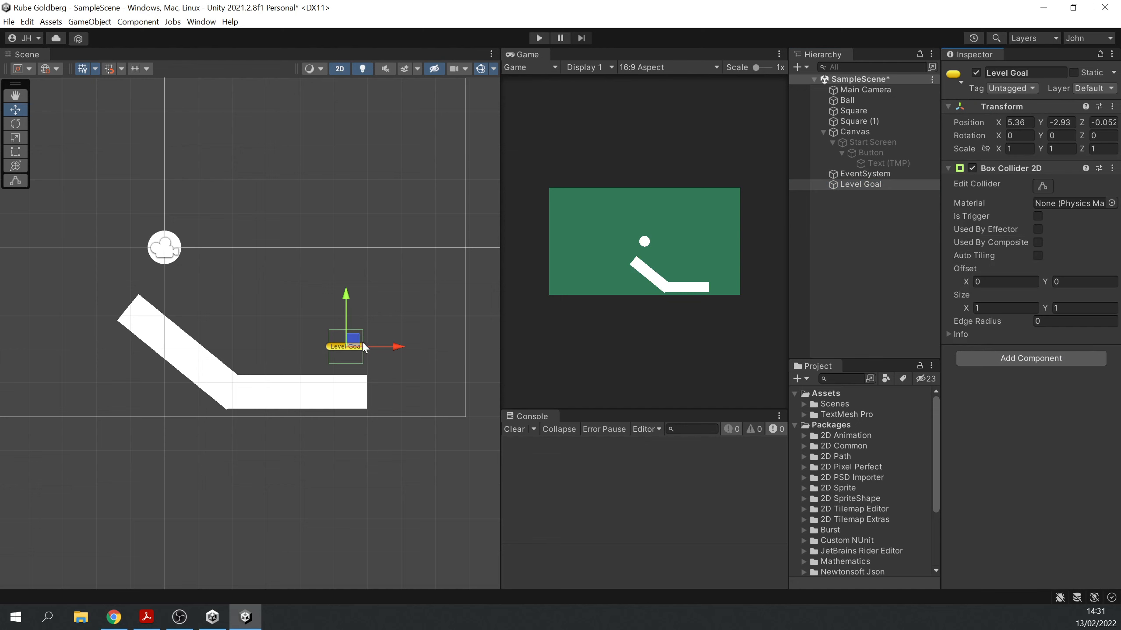
# Step: Move Level Goal onto the end of the flat ramp at about X 5.46, Y -3.28, and enable Is Trigger on its collider
pyautogui.moveTo(347, 300); pyautogui.dragTo(353, 310)
pyautogui.moveTo(400, 359); pyautogui.dragTo(400, 359)
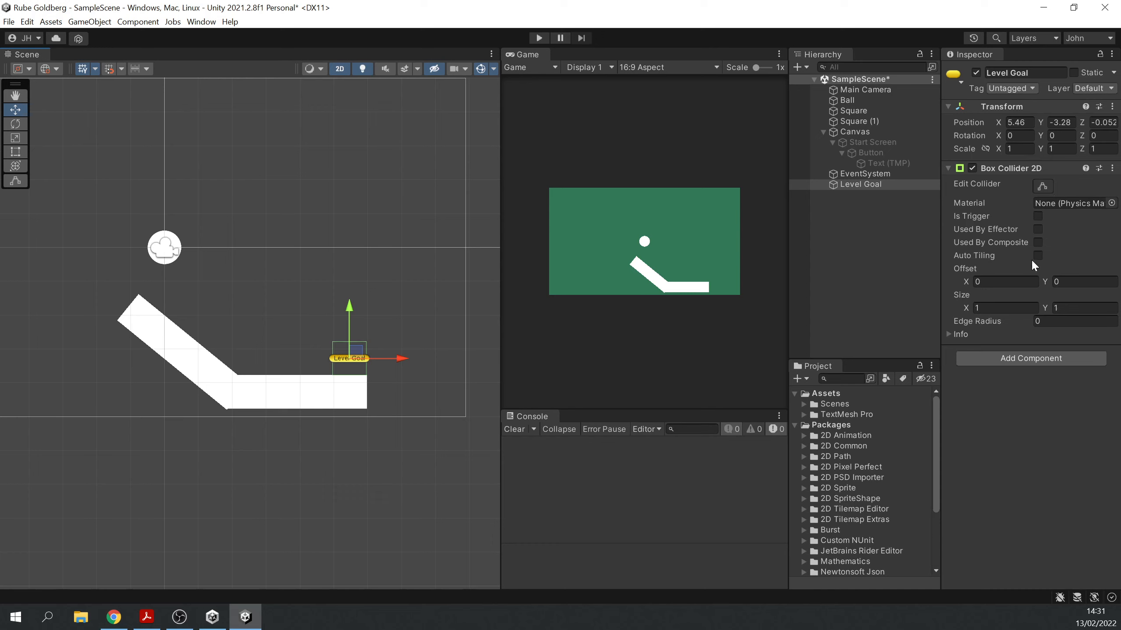
pyautogui.click(1038, 216)
# Step: Reactivate the Start Screen, and duplicate it under the name End Screen
pyautogui.click(873, 142)
pyautogui.click(976, 73)
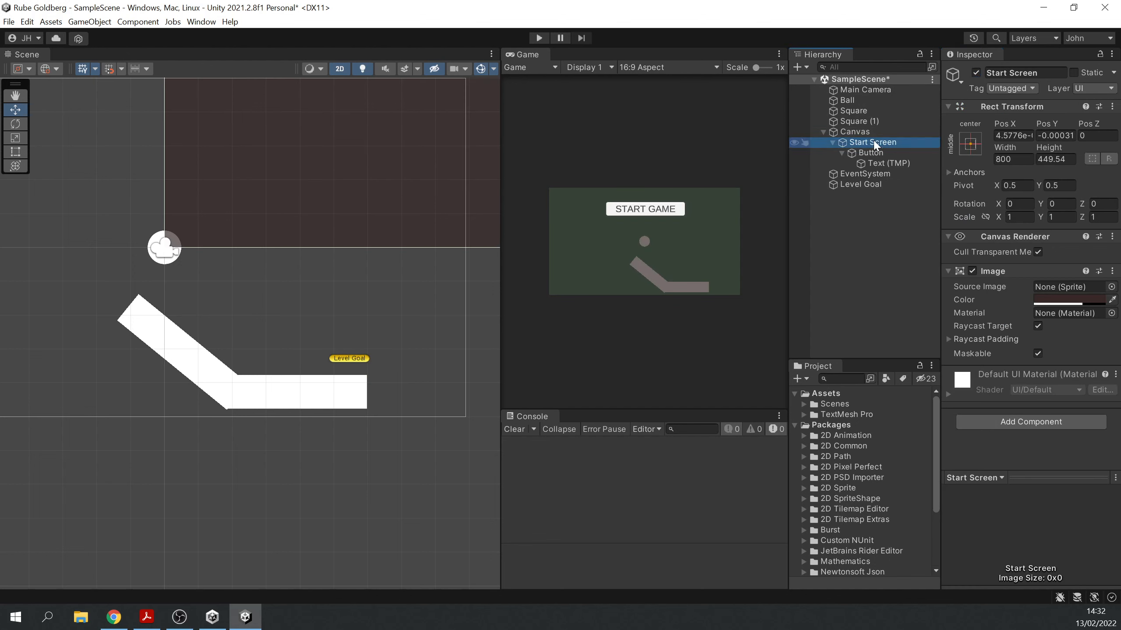
pyautogui.hotkey('ctrl', 'd')
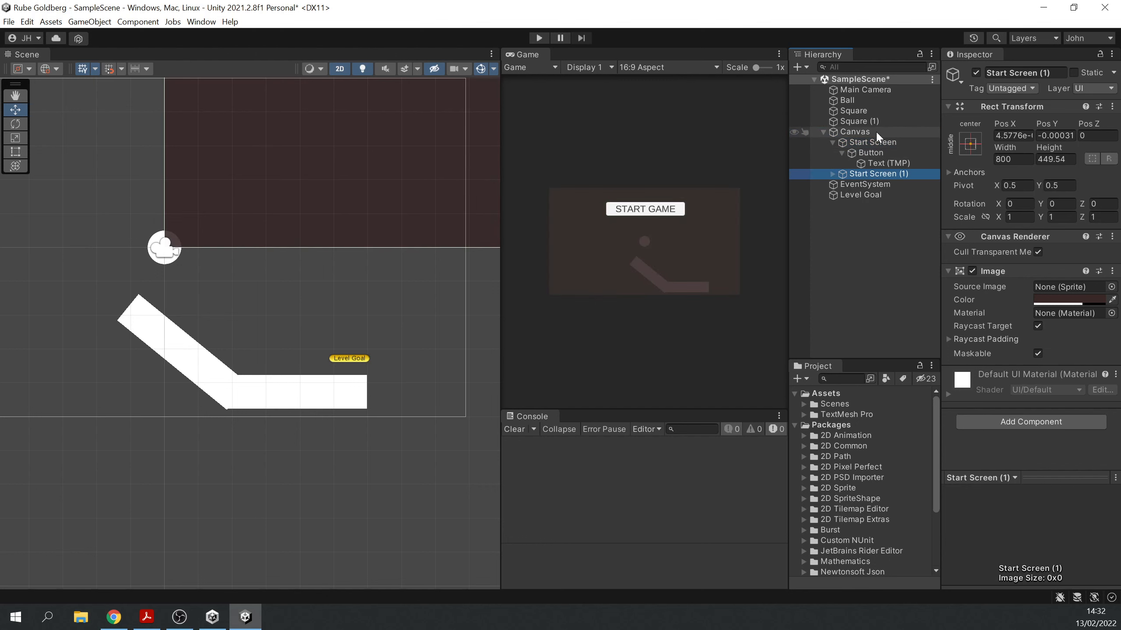
pyautogui.doubleClick(997, 73)
pyautogui.write('End')
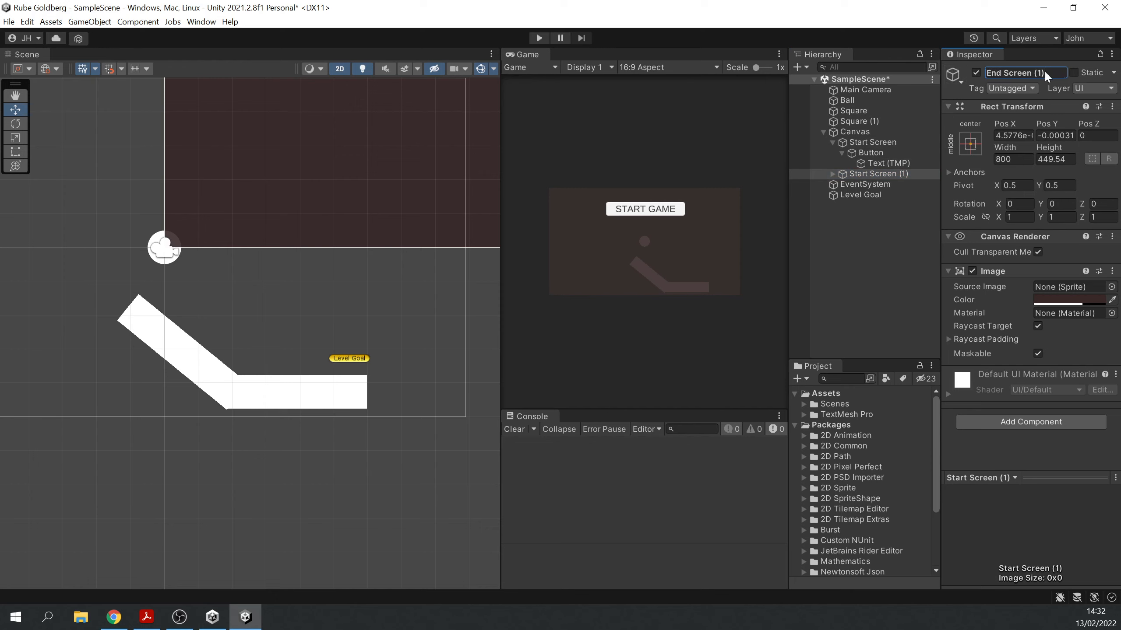
pyautogui.moveTo(1052, 74); pyautogui.dragTo(1035, 76)
pyautogui.press('BackSpace')
# Step: Deactivate the Start Screen and move the End Screen's Button down to about Pos Y -130.1
pyautogui.click(876, 144)
pyautogui.click(976, 72)
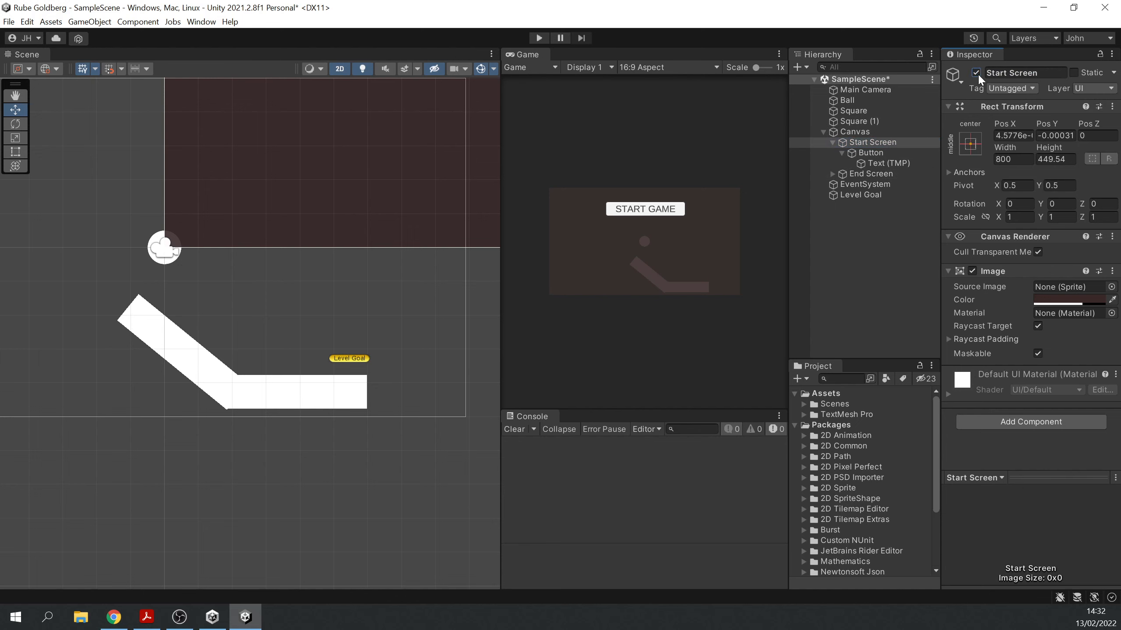
pyautogui.click(872, 174)
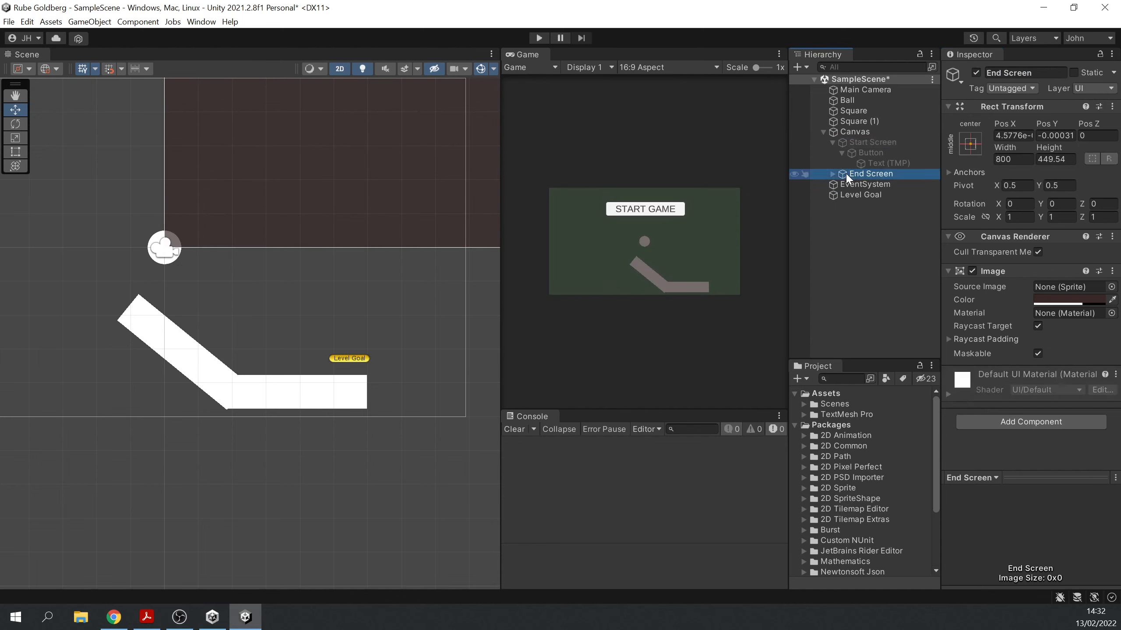
pyautogui.click(832, 174)
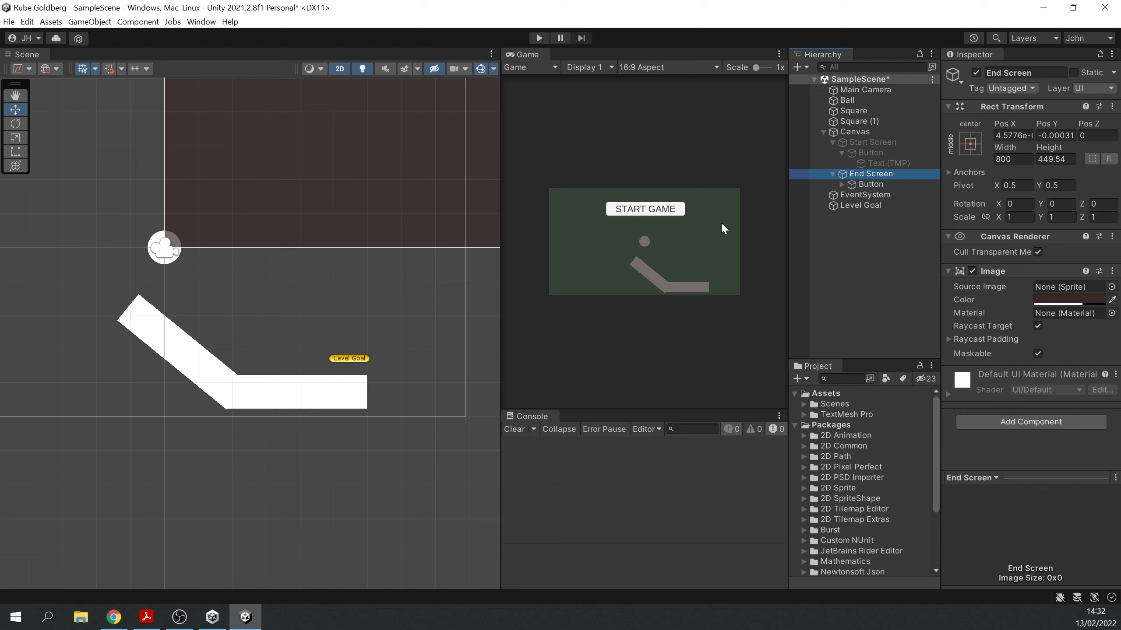
pyautogui.click(869, 184)
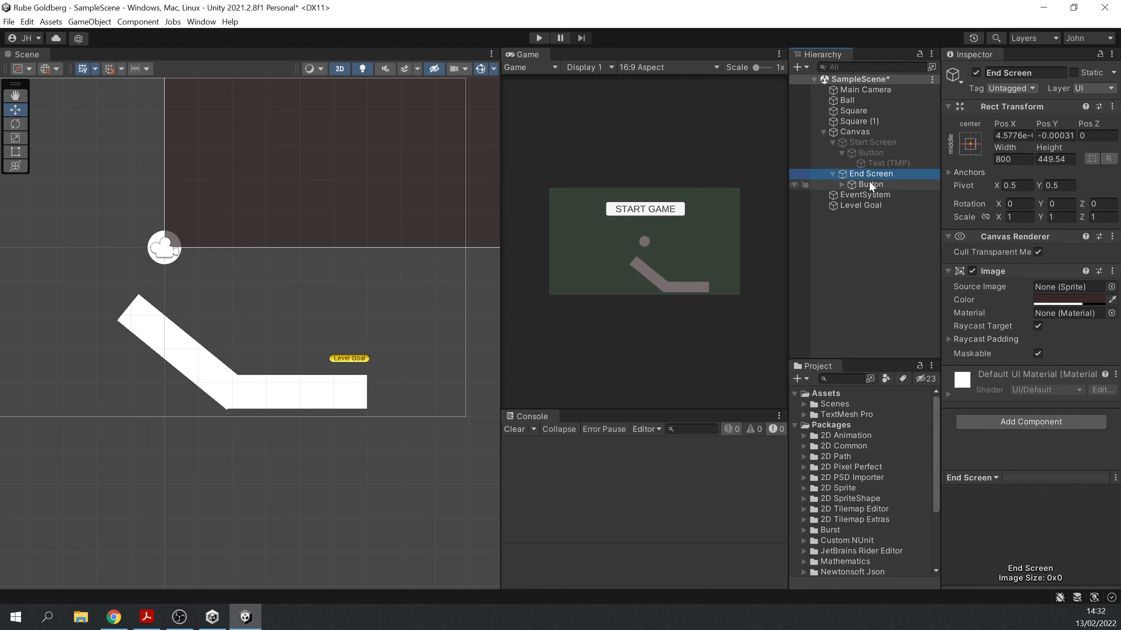
pyautogui.press('f')
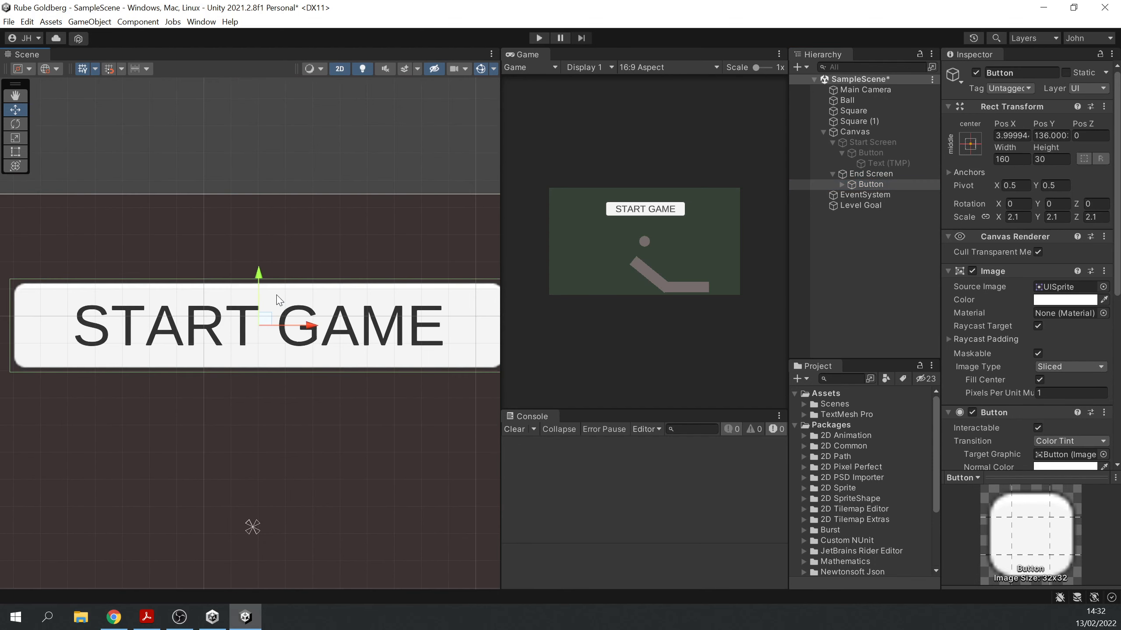
pyautogui.scroll(-2, 305, 315)
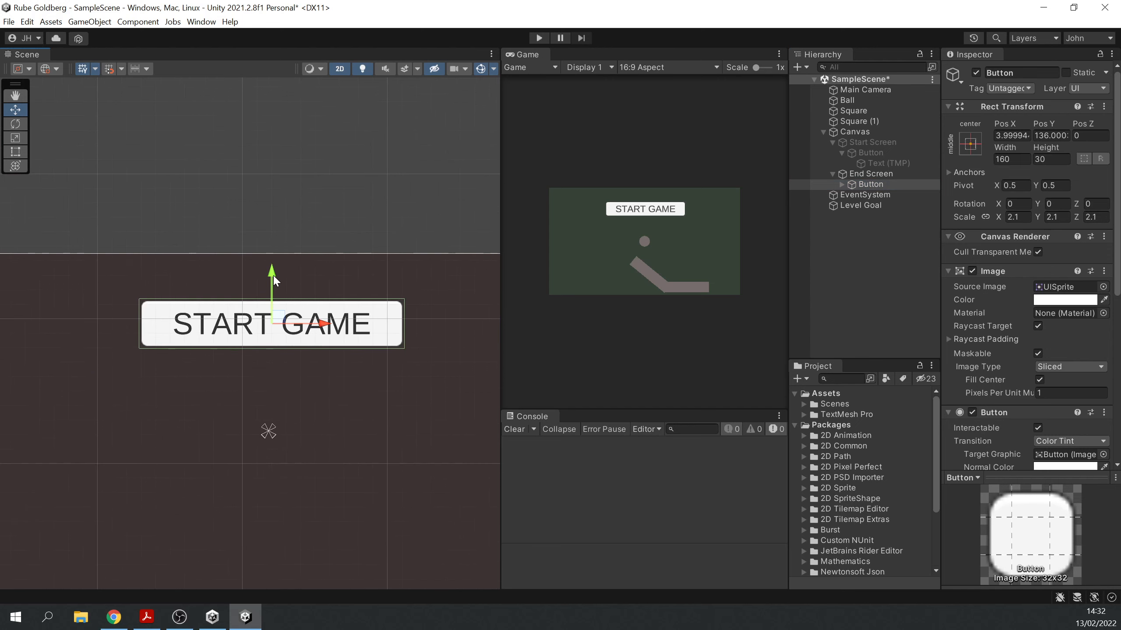
pyautogui.moveTo(275, 280); pyautogui.dragTo(286, 484)
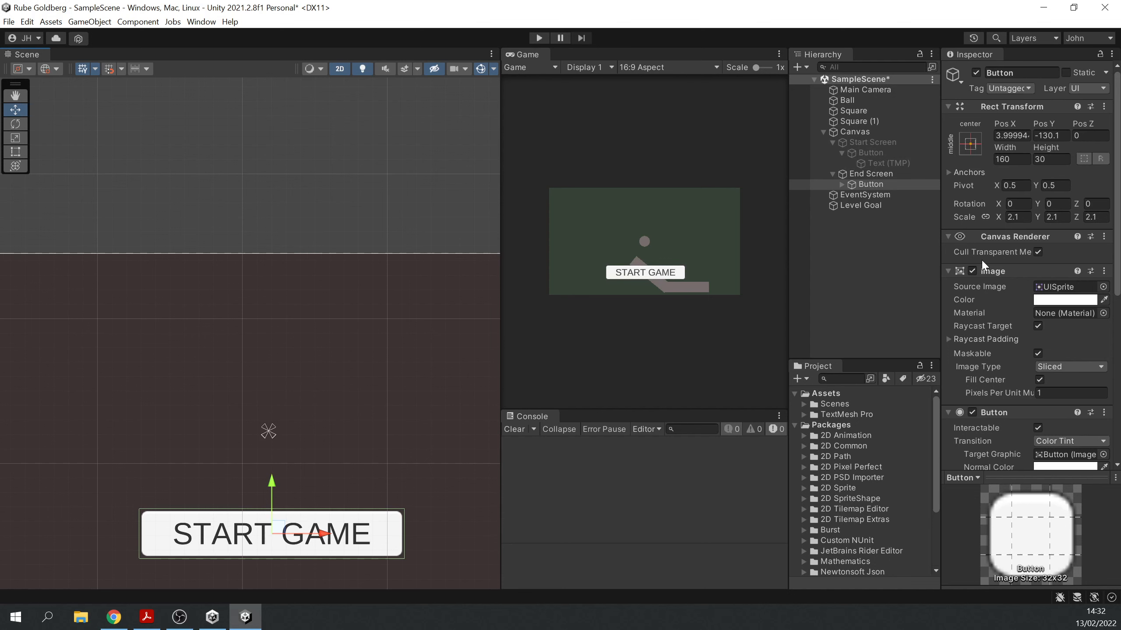
# Step: Change the label text of the End Screen's Button to REPLAY?
pyautogui.click(841, 184)
pyautogui.click(888, 195)
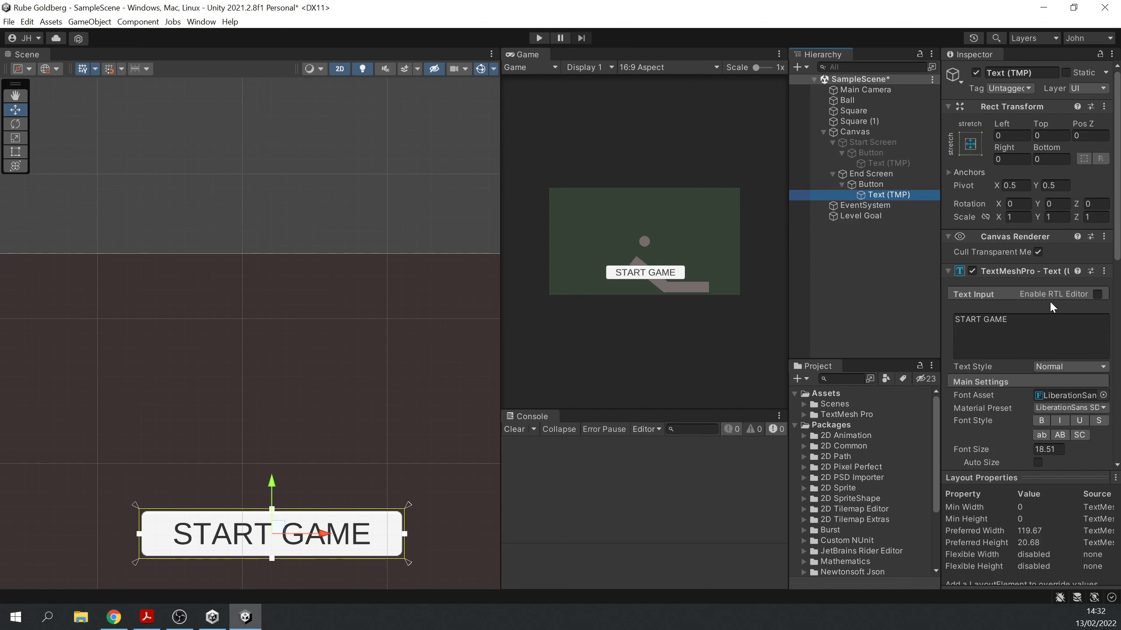
pyautogui.click(1015, 323)
pyautogui.write('R')
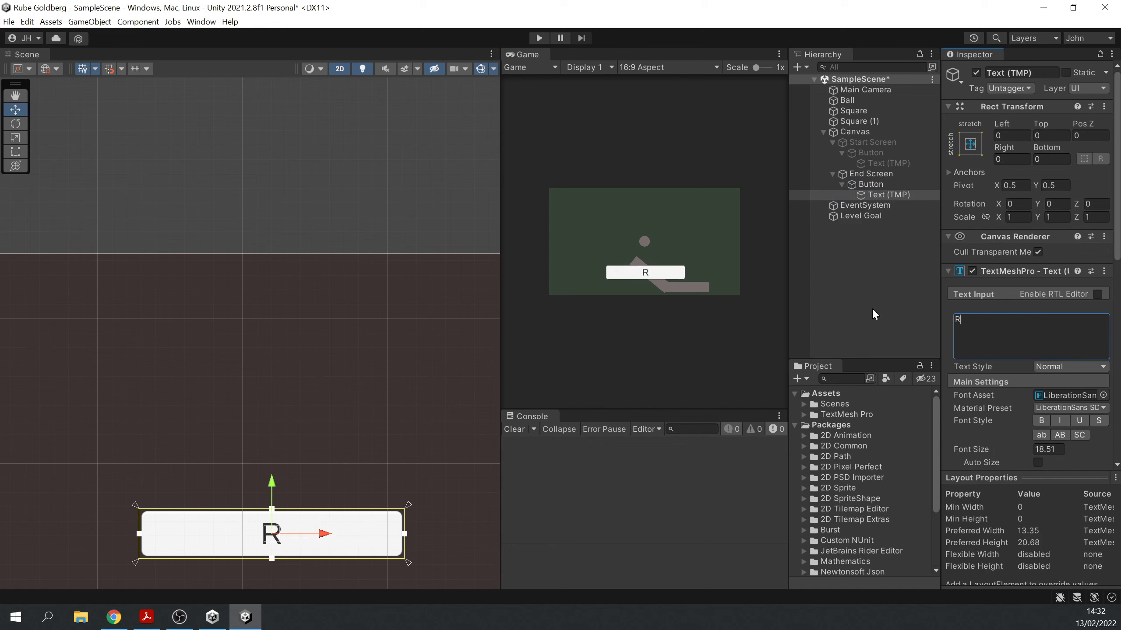
pyautogui.write('EPLAY?')
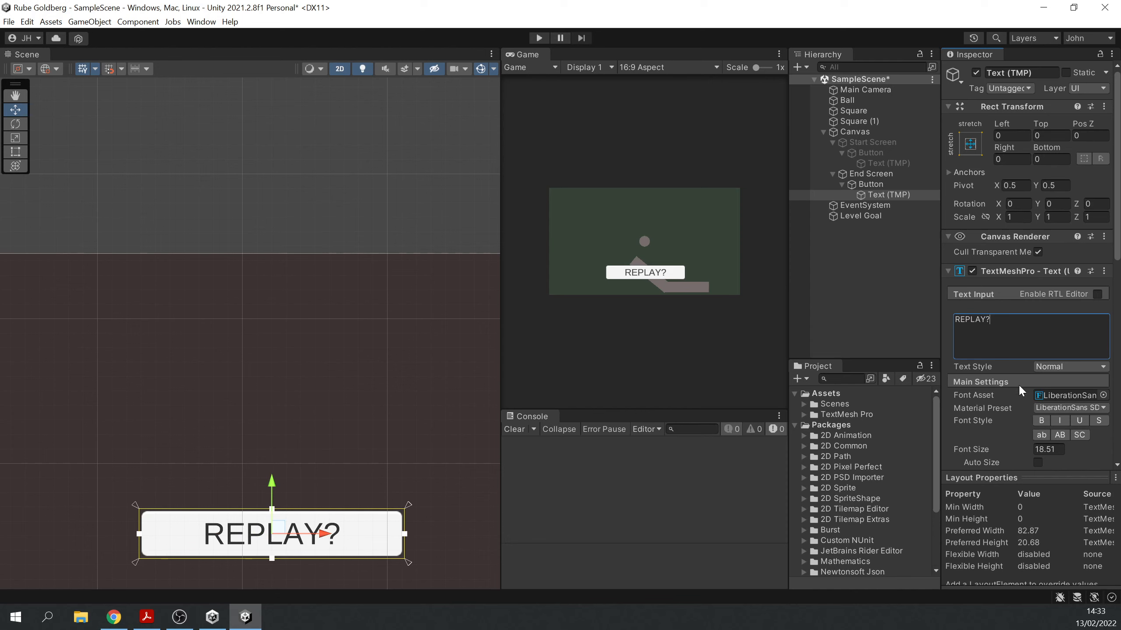
# Step: Add a TextMeshPro text object to the canvas and make it a child of End Screen
pyautogui.click(878, 174)
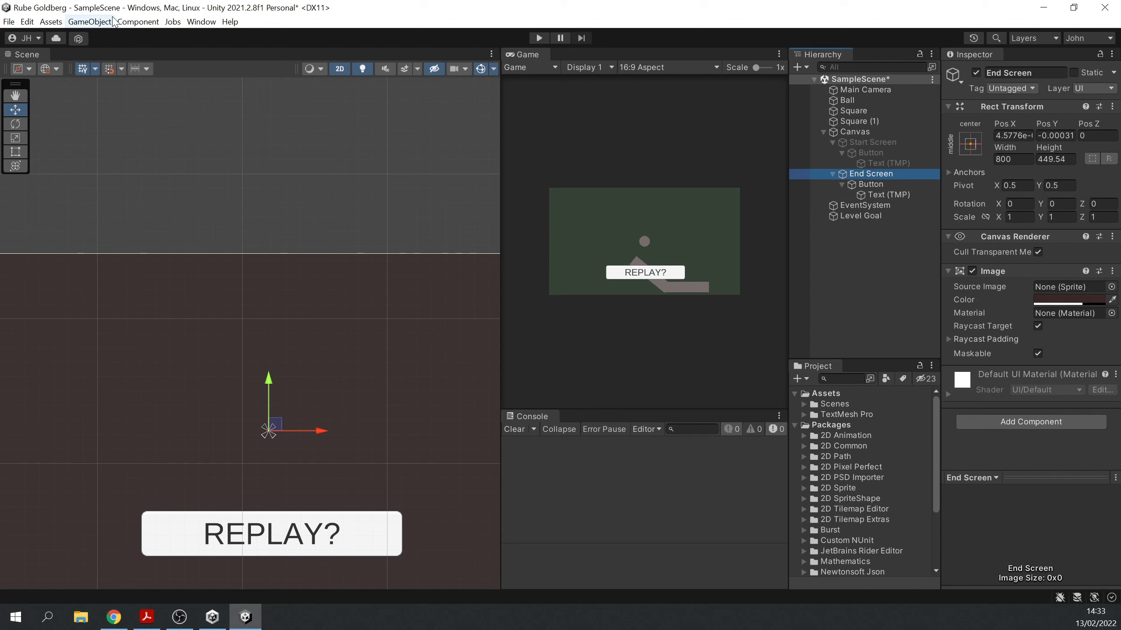
pyautogui.click(95, 21)
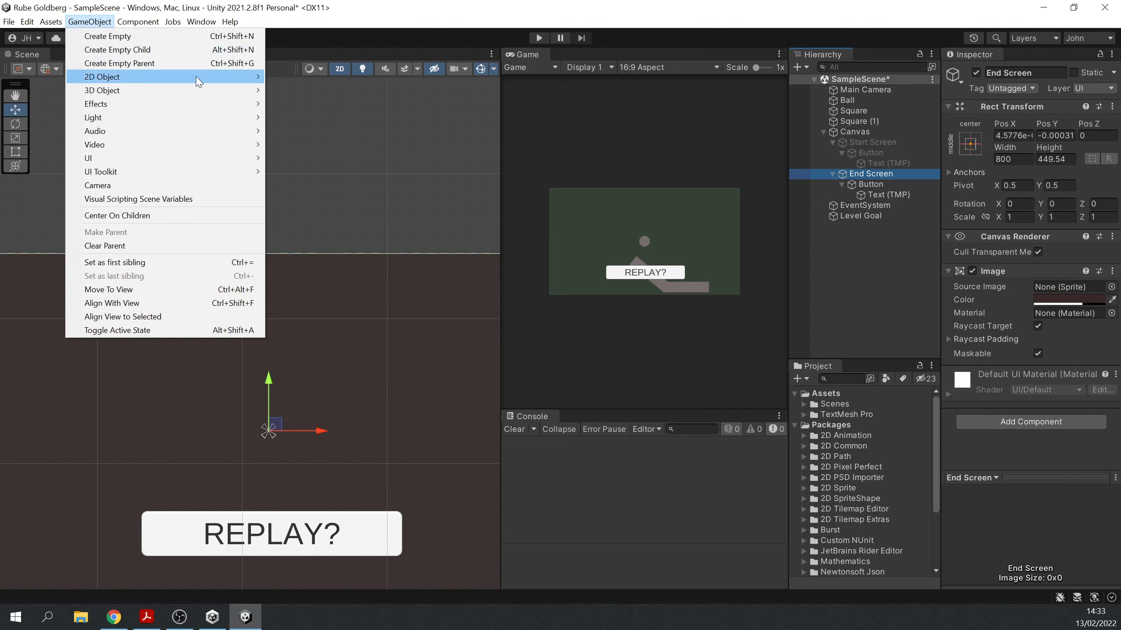
pyautogui.moveTo(242, 160)
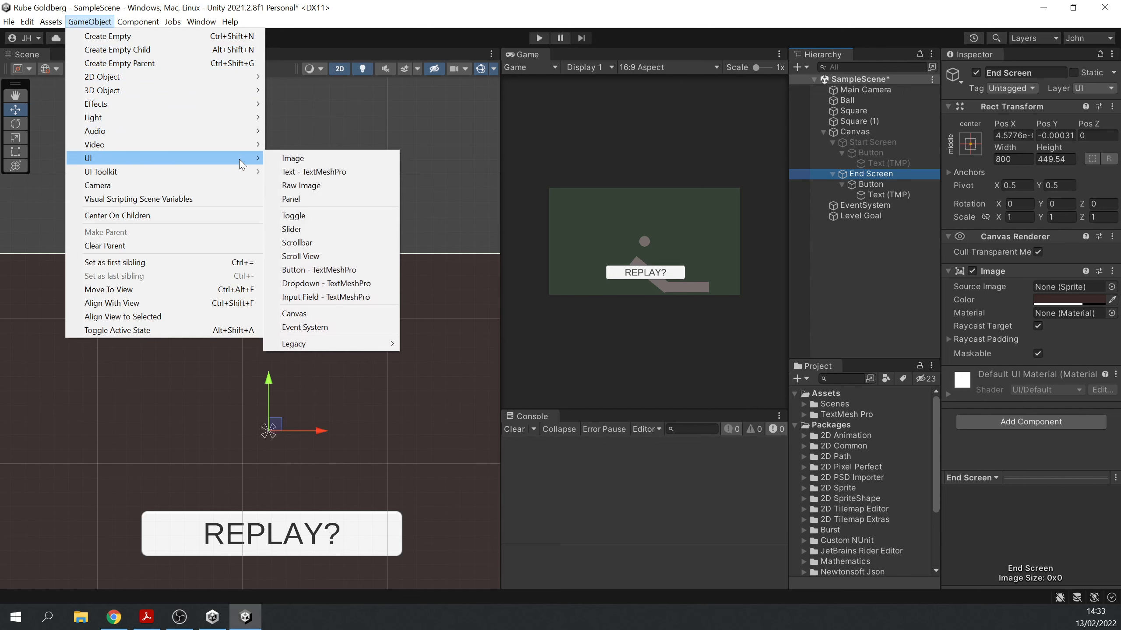
pyautogui.click(322, 174)
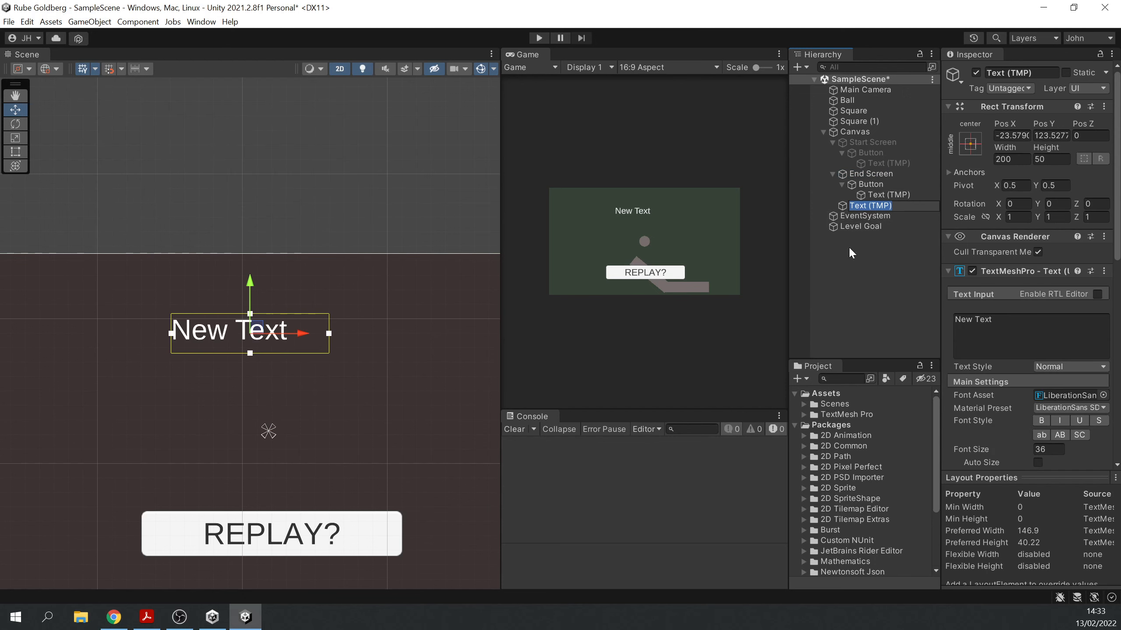
pyautogui.moveTo(838, 210); pyautogui.dragTo(872, 174)
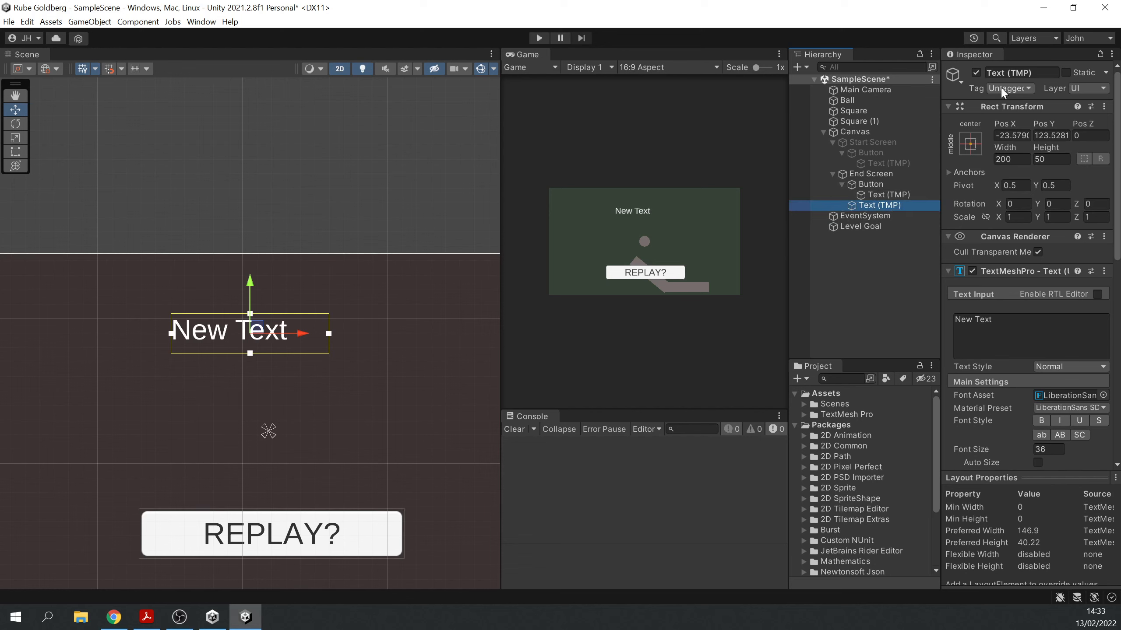
# Step: Set the text of the End Screen's new text object to "Congrats you win!"
pyautogui.click(996, 322)
pyautogui.write('Cong')
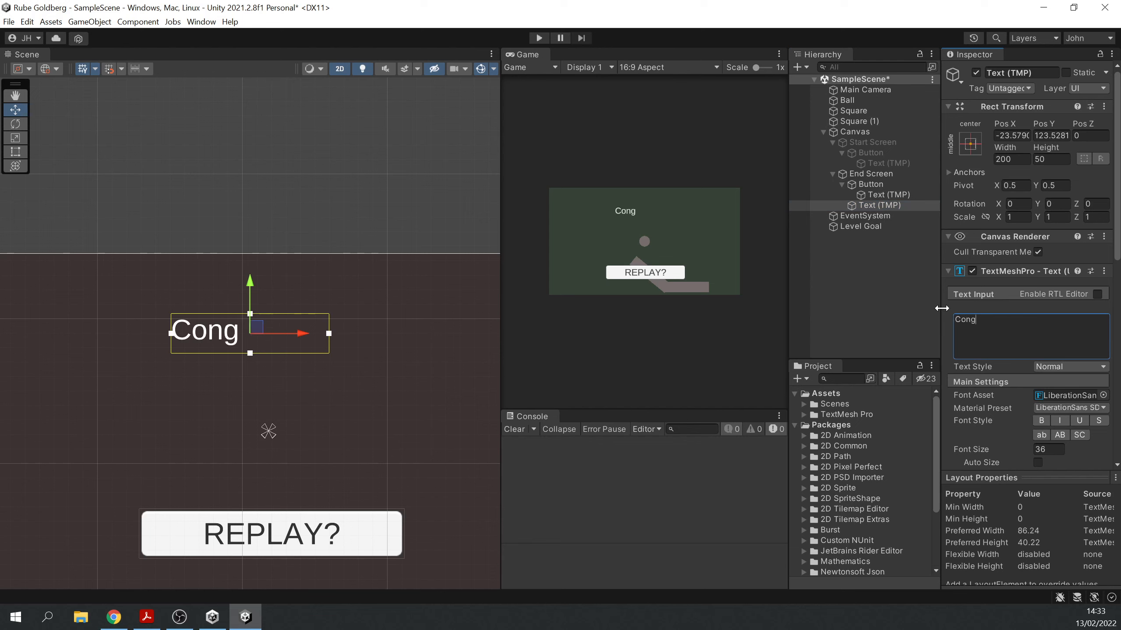
pyautogui.write('rats you win!')
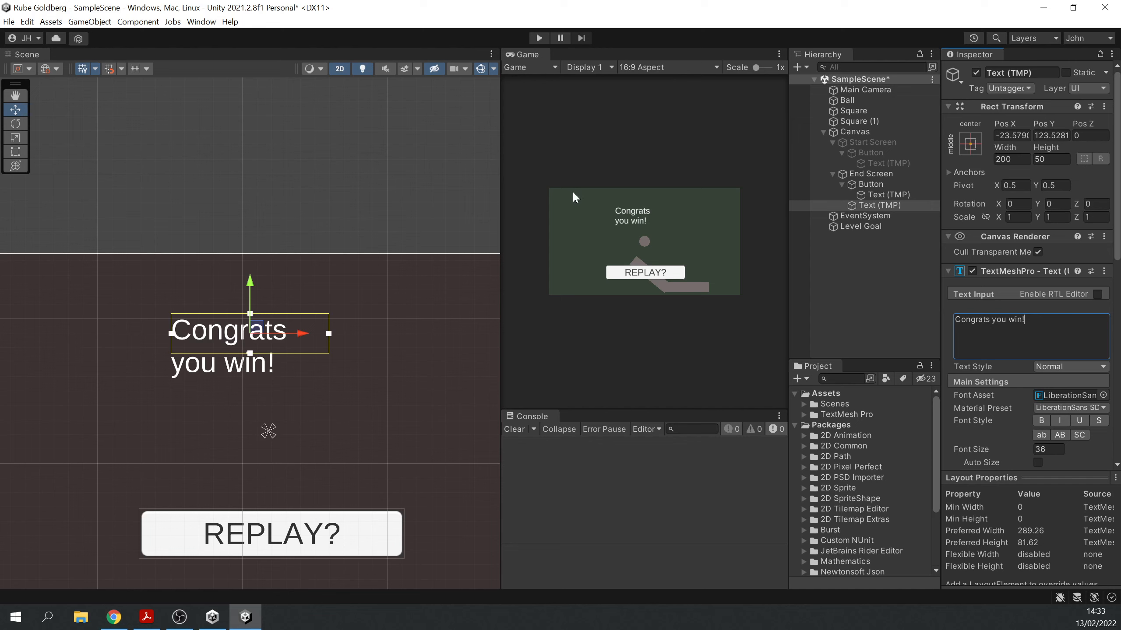
# Step: Widen the "Congrats you win!" text box to fit one line with centred, middle-aligned text, and shift it left above the REPLAY? button
pyautogui.moveTo(329, 336); pyautogui.dragTo(438, 339)
pyautogui.scroll(-8, 1082, 410)
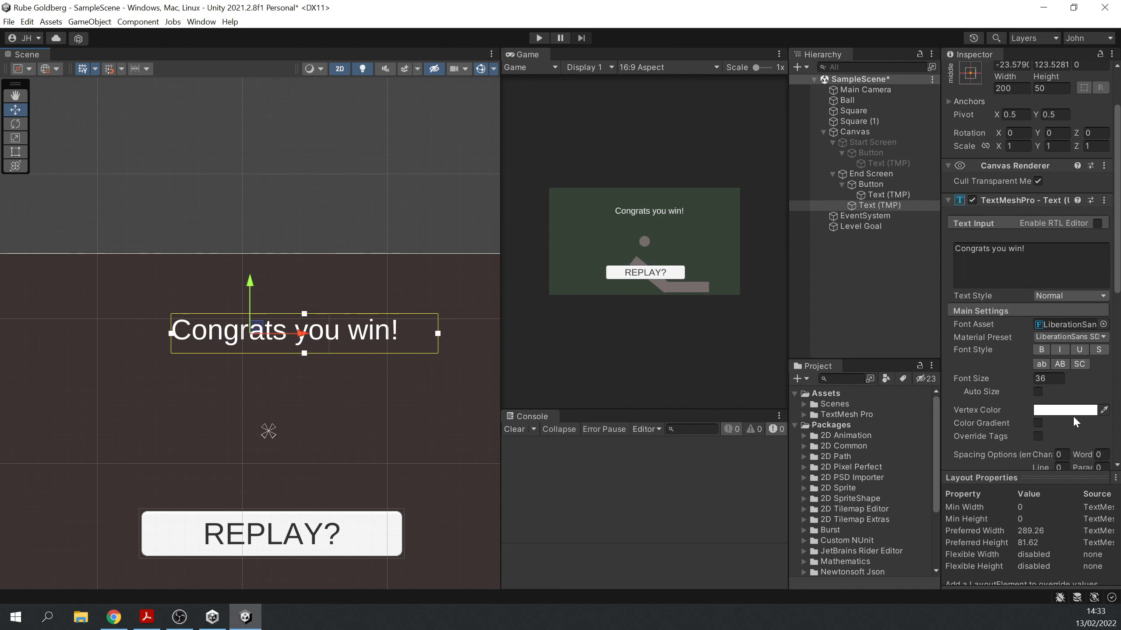
pyautogui.click(1054, 380)
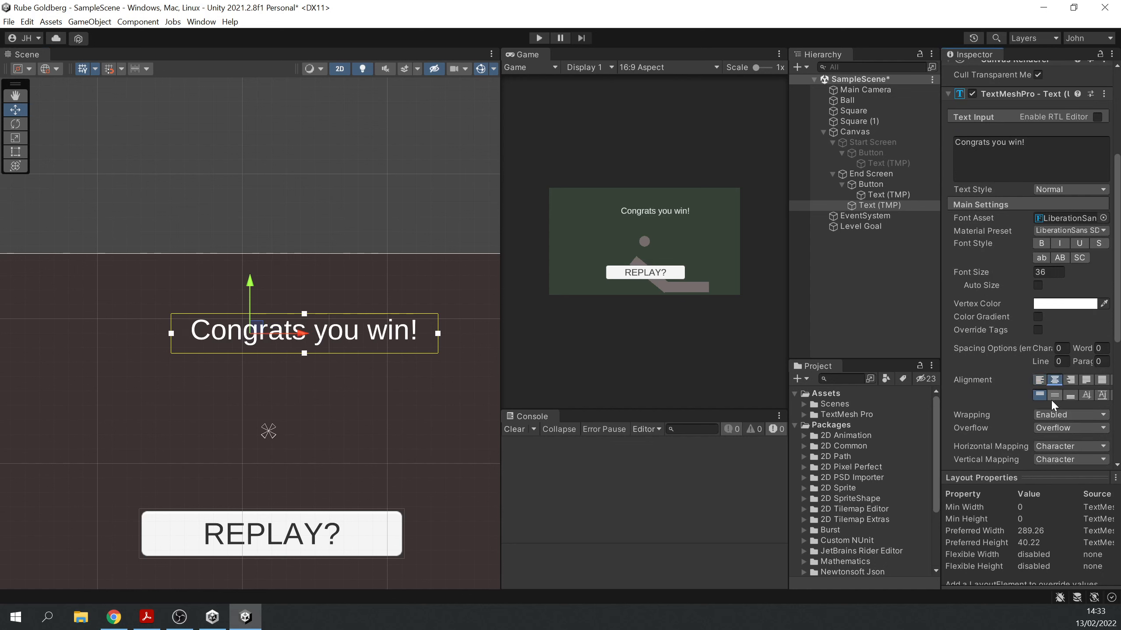
pyautogui.click(1053, 395)
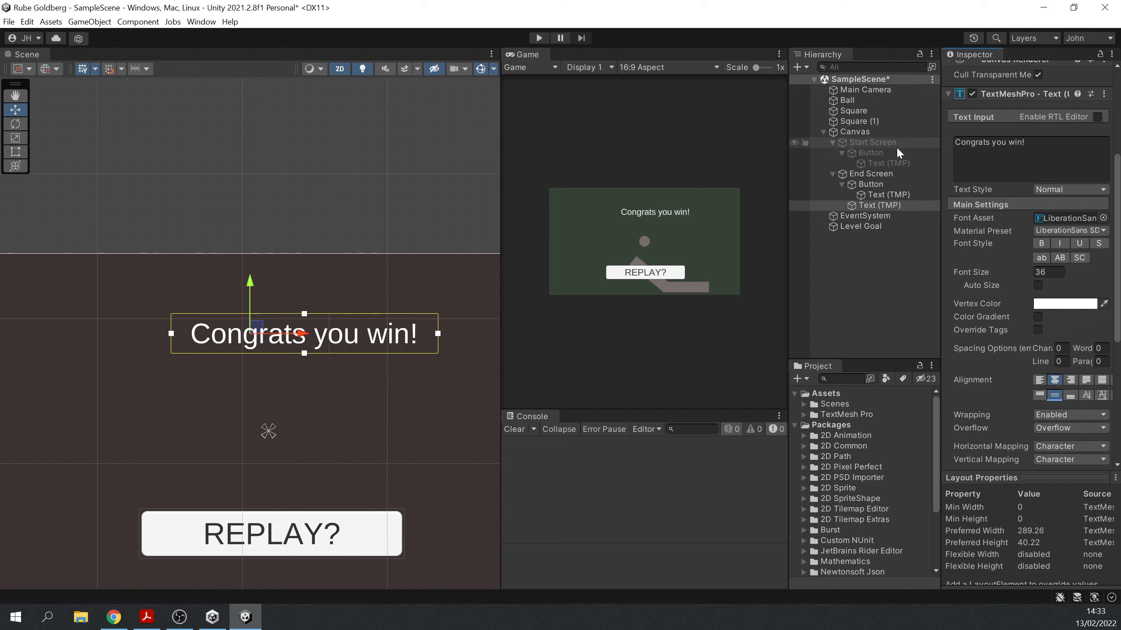
pyautogui.click(878, 205)
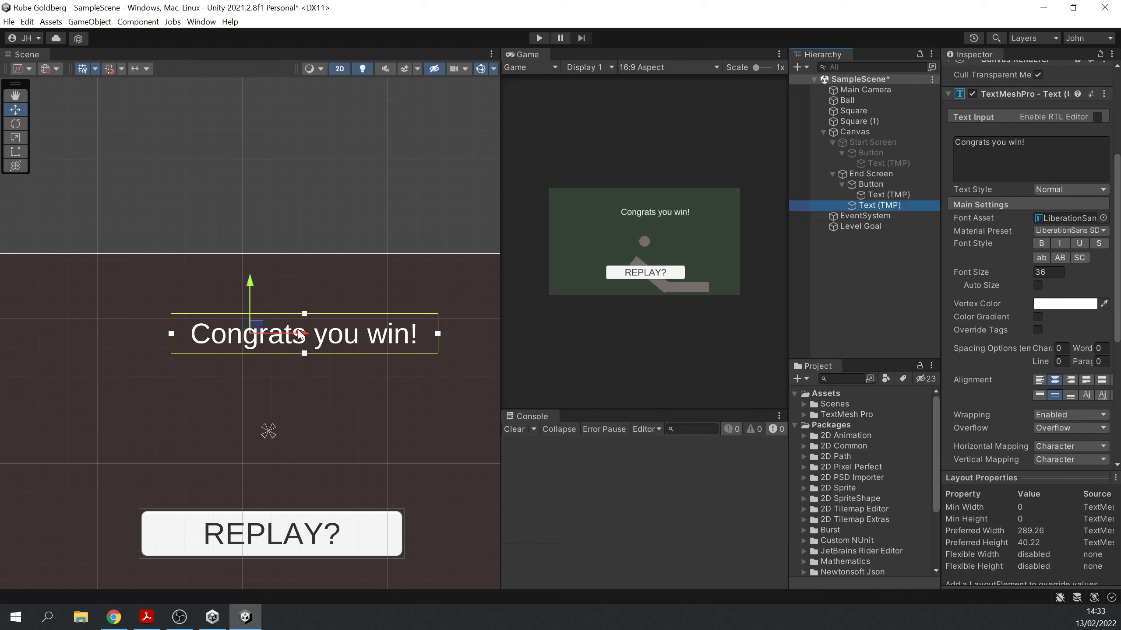
pyautogui.moveTo(302, 334); pyautogui.dragTo(257, 338)
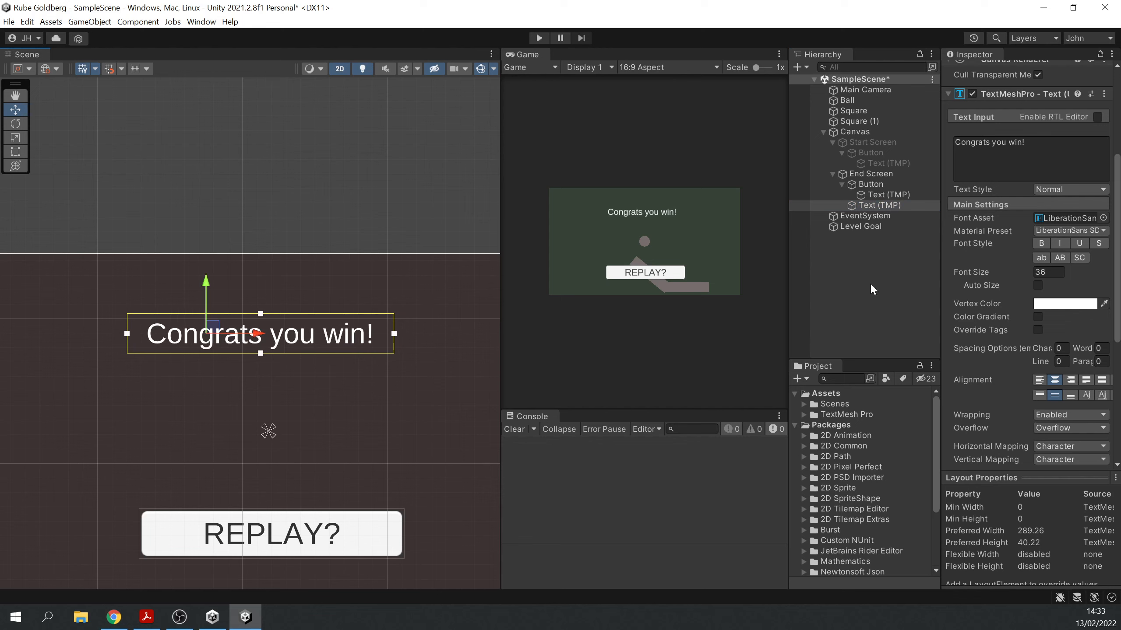
# Step: Deactivate the End Screen so it starts hidden
pyautogui.click(878, 173)
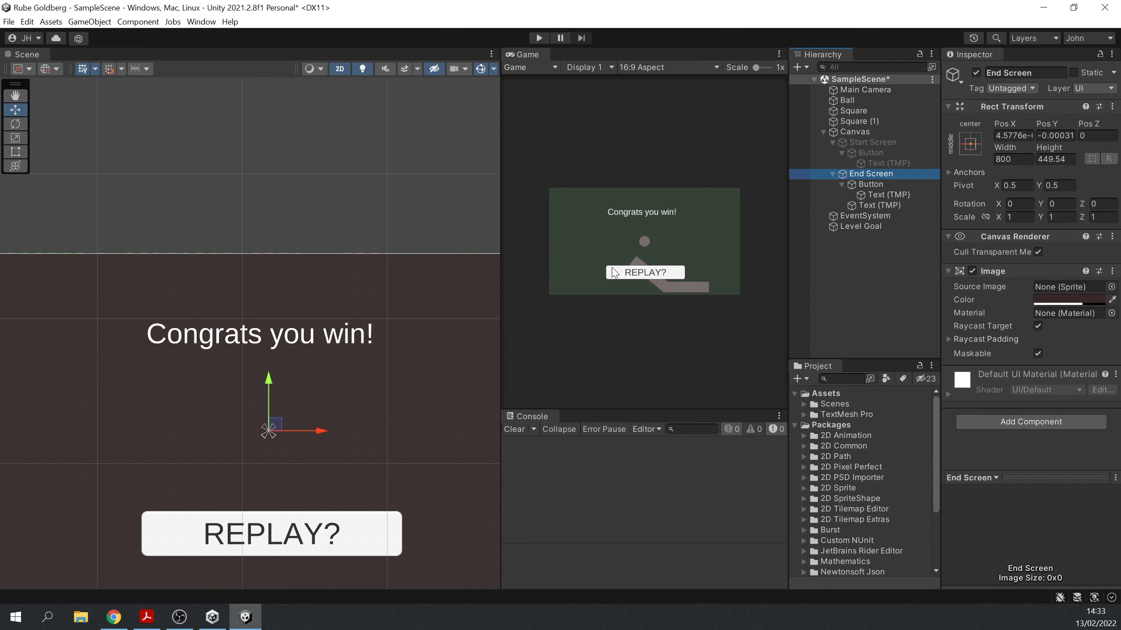
pyautogui.click(650, 276)
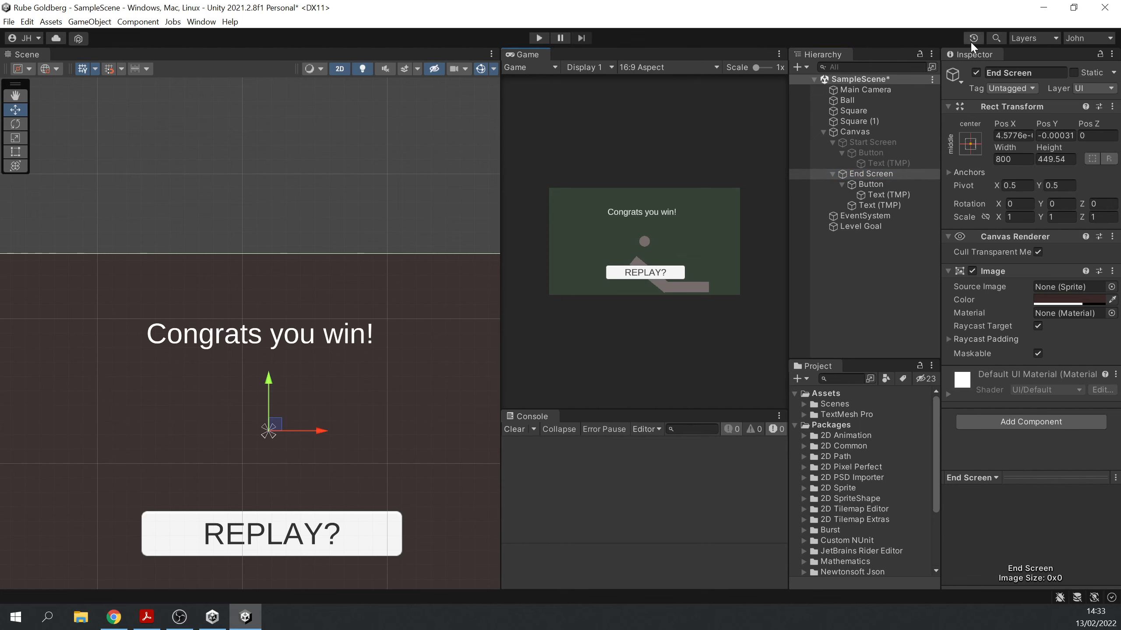
pyautogui.click(975, 72)
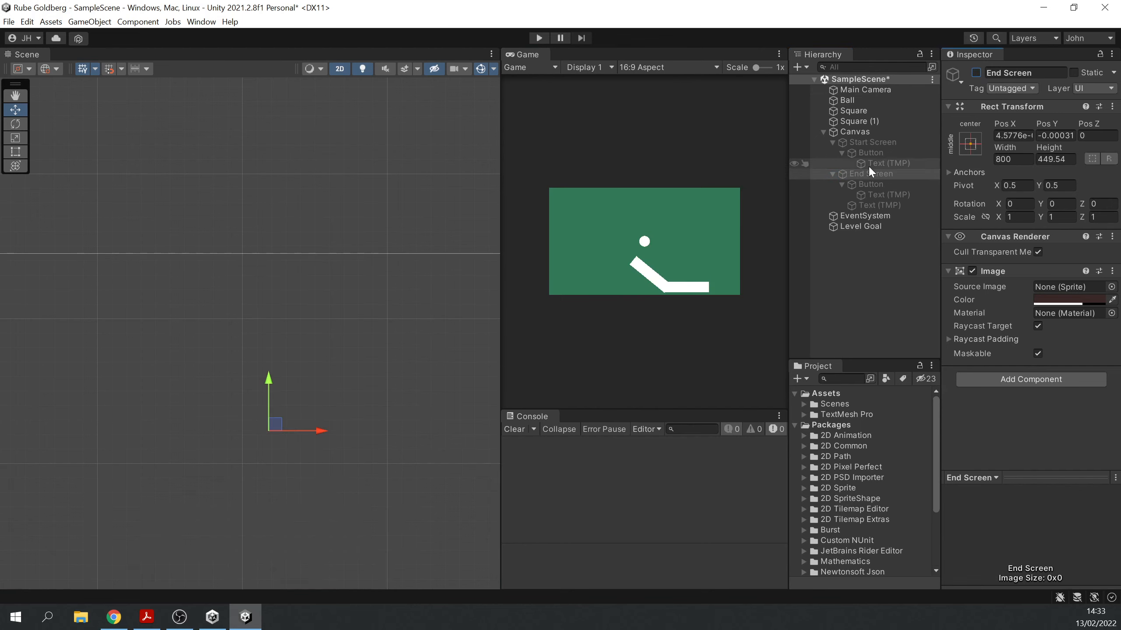
# Step: Select the Level Goal object and open its component search
pyautogui.click(870, 228)
pyautogui.click(1059, 358)
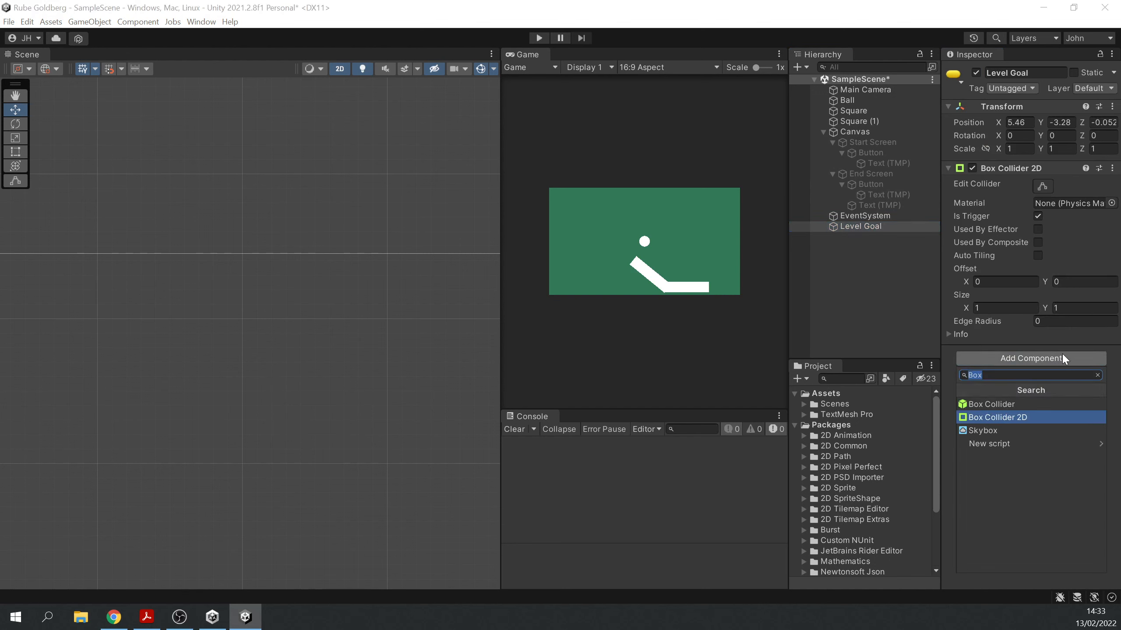
pyautogui.write('Tr')
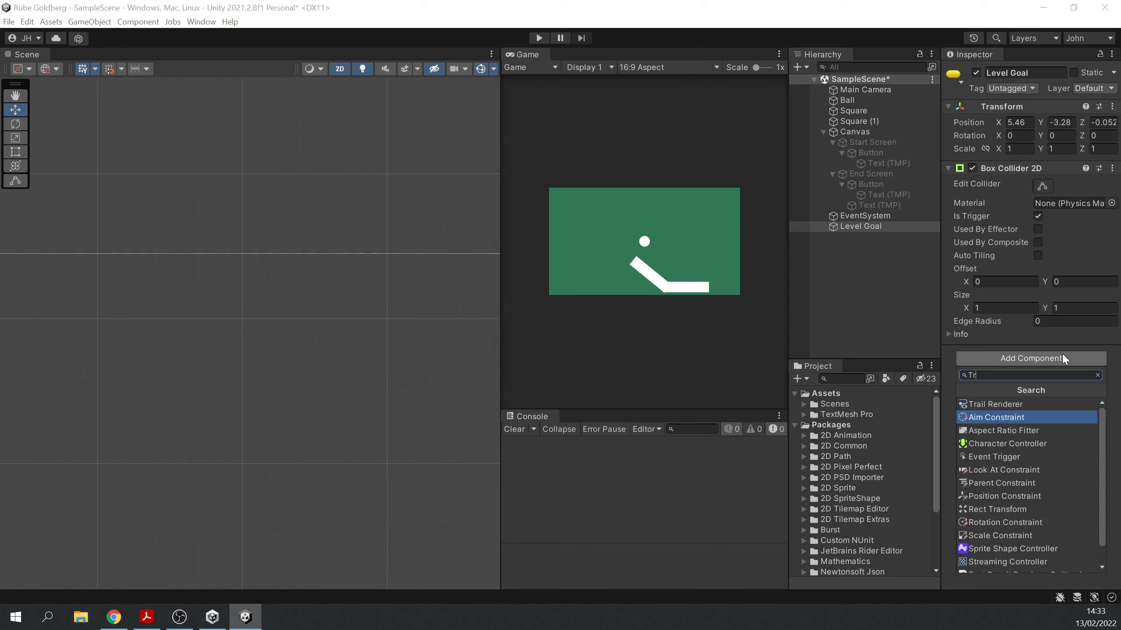
pyautogui.write('iggerEvent')
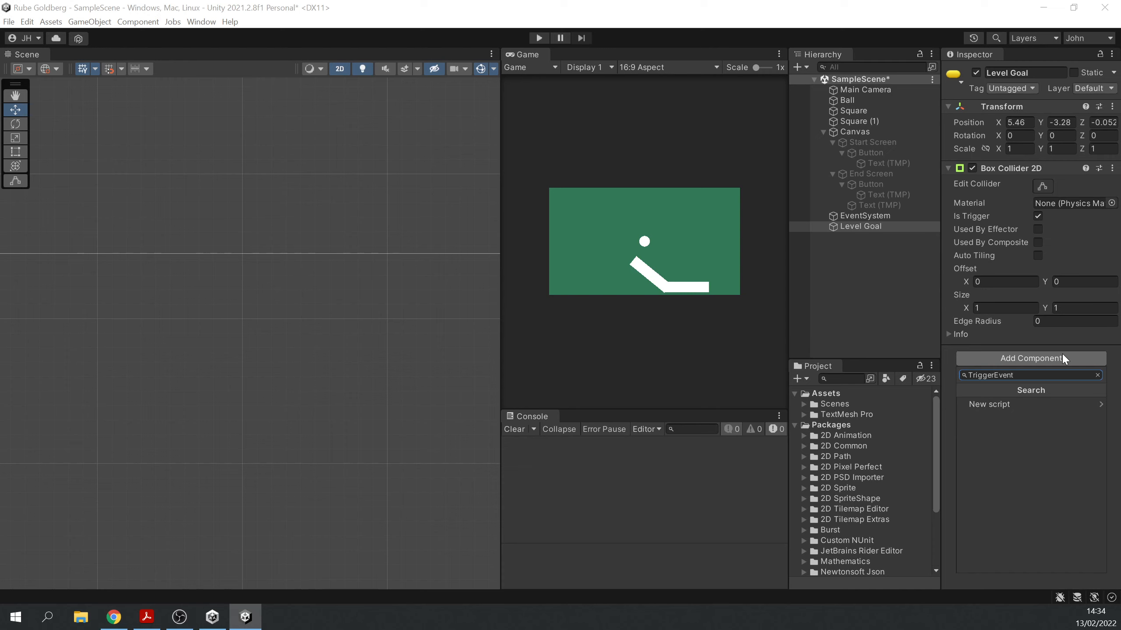
pyautogui.click(1052, 377)
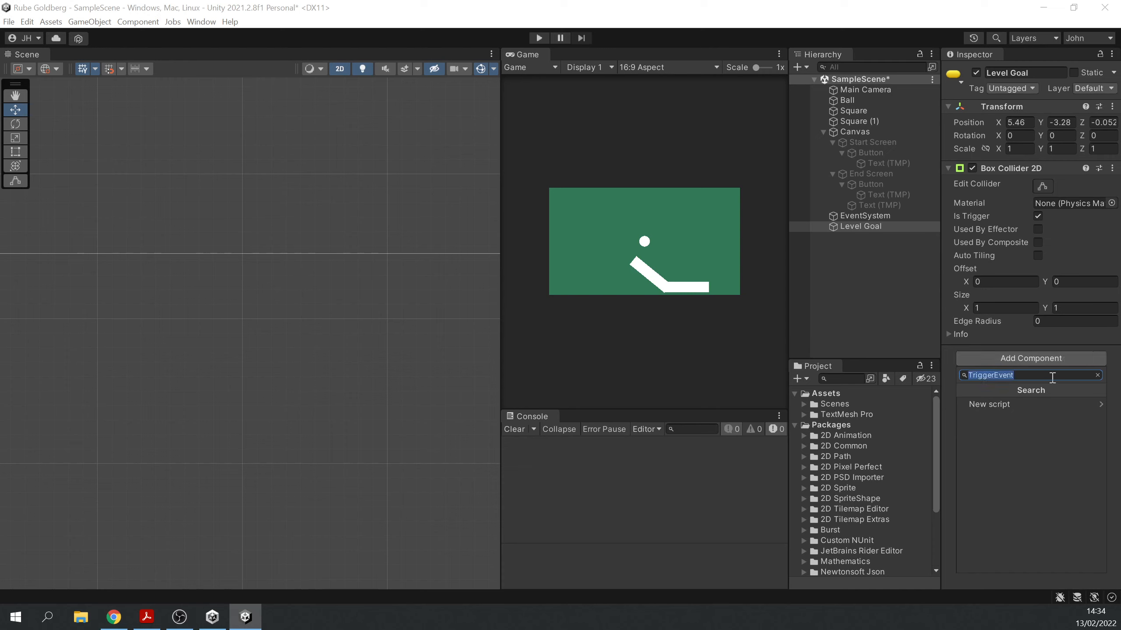
pyautogui.click(1052, 378)
pyautogui.doubleClick(1053, 376)
pyautogui.click(1053, 375)
pyautogui.doubleClick(1036, 374)
pyautogui.click(1032, 374)
pyautogui.press('BackSpace')
pyautogui.press('BackSpace')
pyautogui.press('BackSpace')
pyautogui.press('BackSpace')
pyautogui.press('BackSpace')
pyautogui.press('BackSpace')
pyautogui.press('BackSpace')
pyautogui.press('BackSpace')
pyautogui.press('BackSpace')
pyautogui.press('BackSpace')
pyautogui.press('BackSpace')
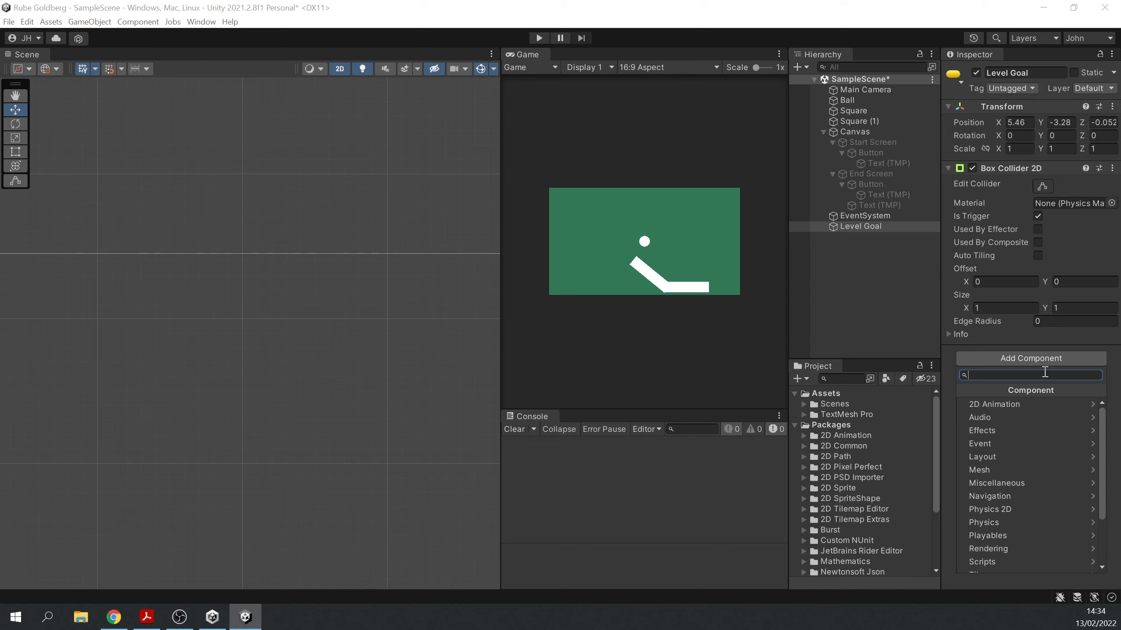
# Step: Create a new script named TriggerUnityEvent and add it to the Level Goal
pyautogui.write('T')
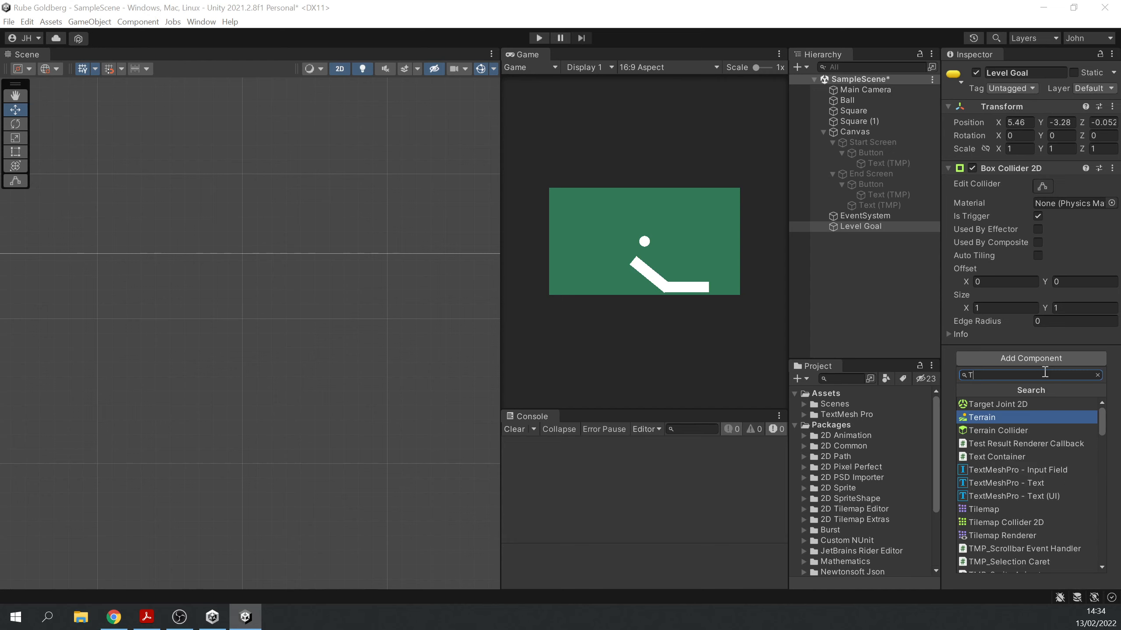
pyautogui.write('riggerUnityEvent')
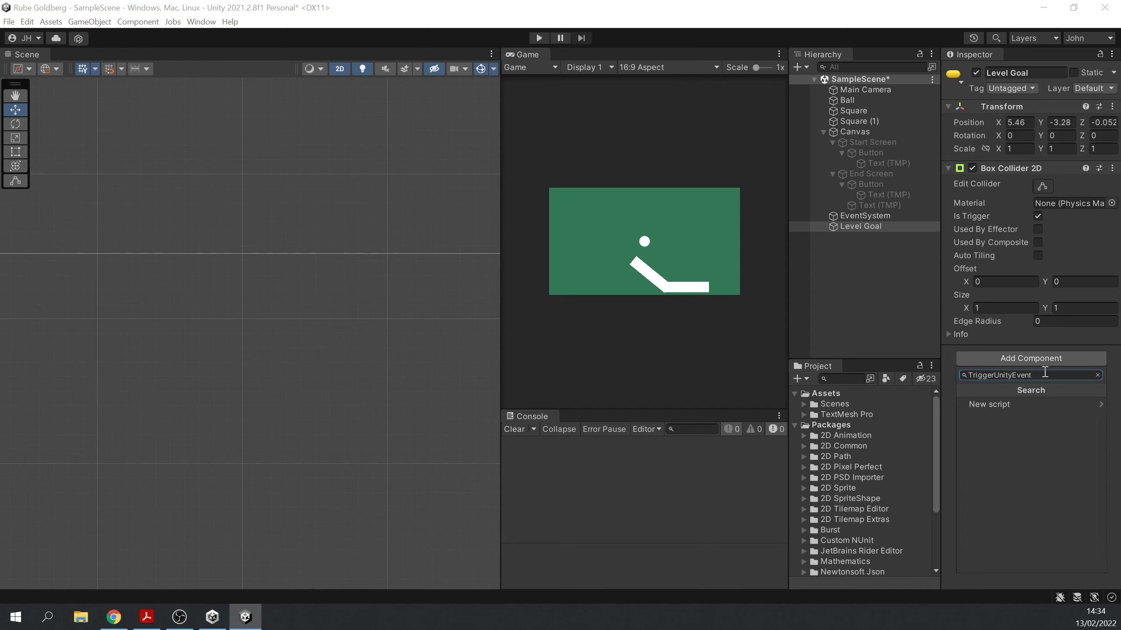
pyautogui.click(1016, 405)
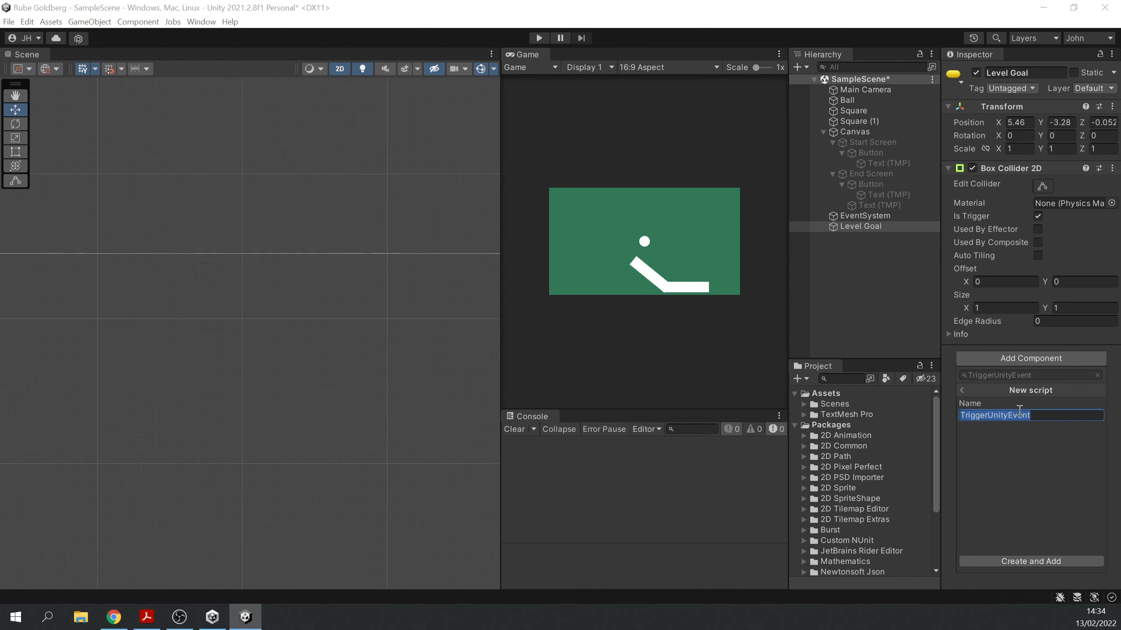
pyautogui.click(1027, 561)
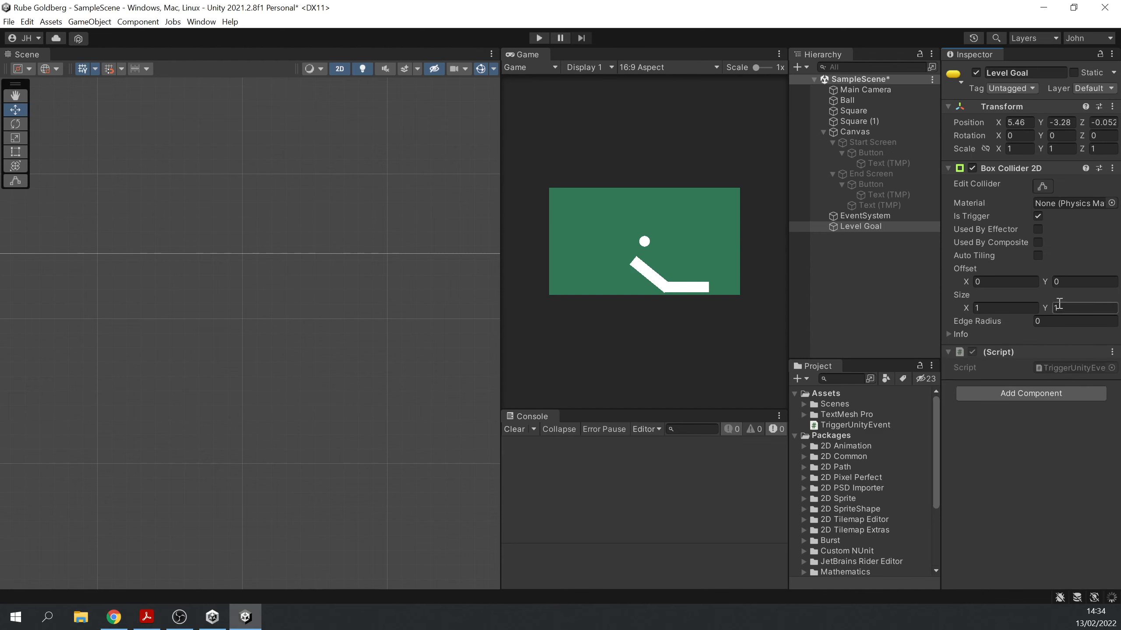
# Step: Open the TriggerUnityEvent script in Rider and delete its default Start and Update methods
pyautogui.click(1065, 366)
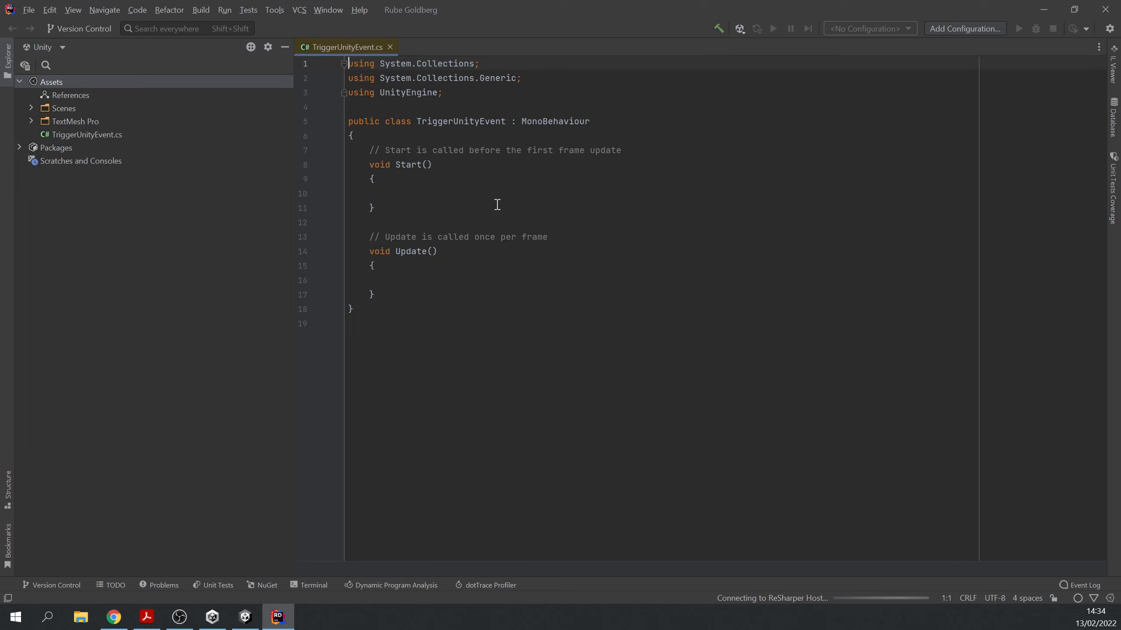
pyautogui.moveTo(383, 258); pyautogui.dragTo(370, 151)
pyautogui.press('BackSpace')
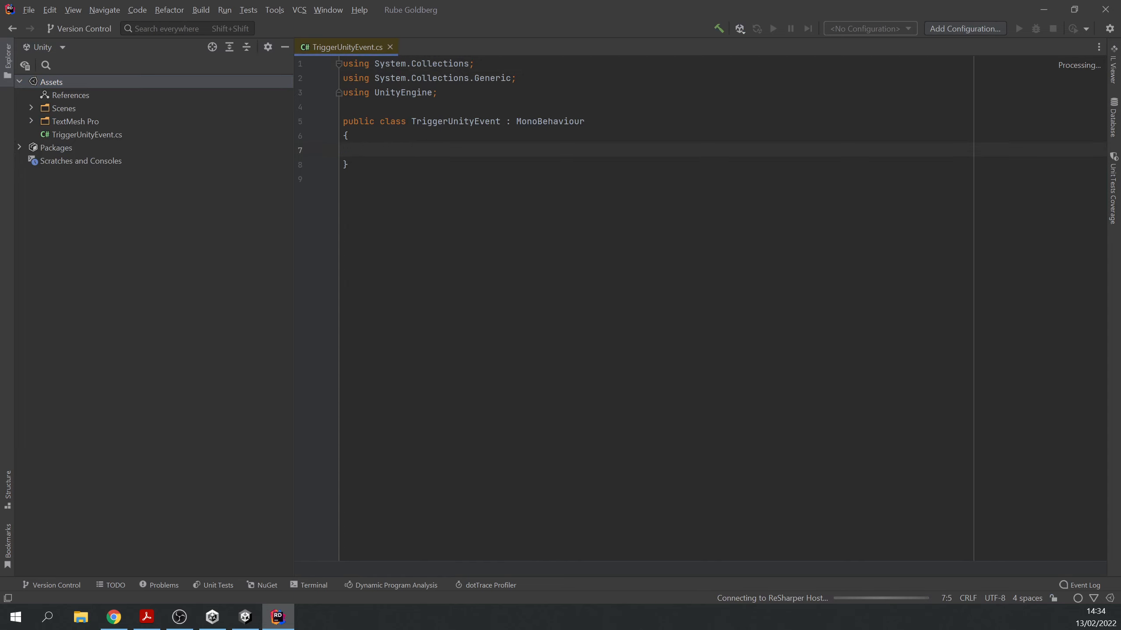
pyautogui.press('Return')
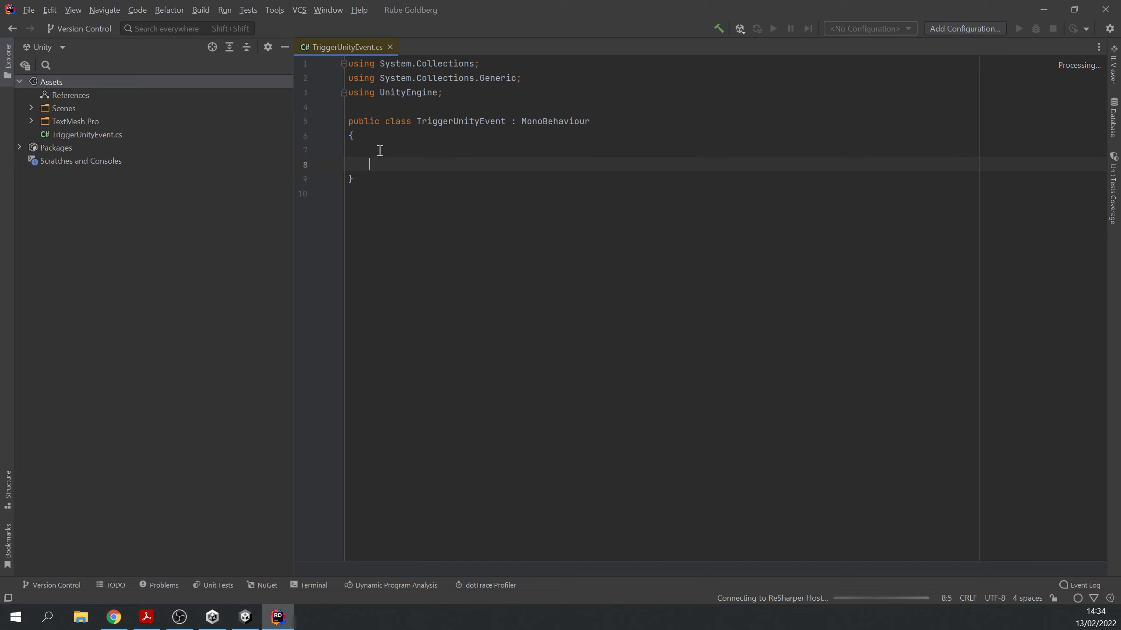
pyautogui.click(376, 151)
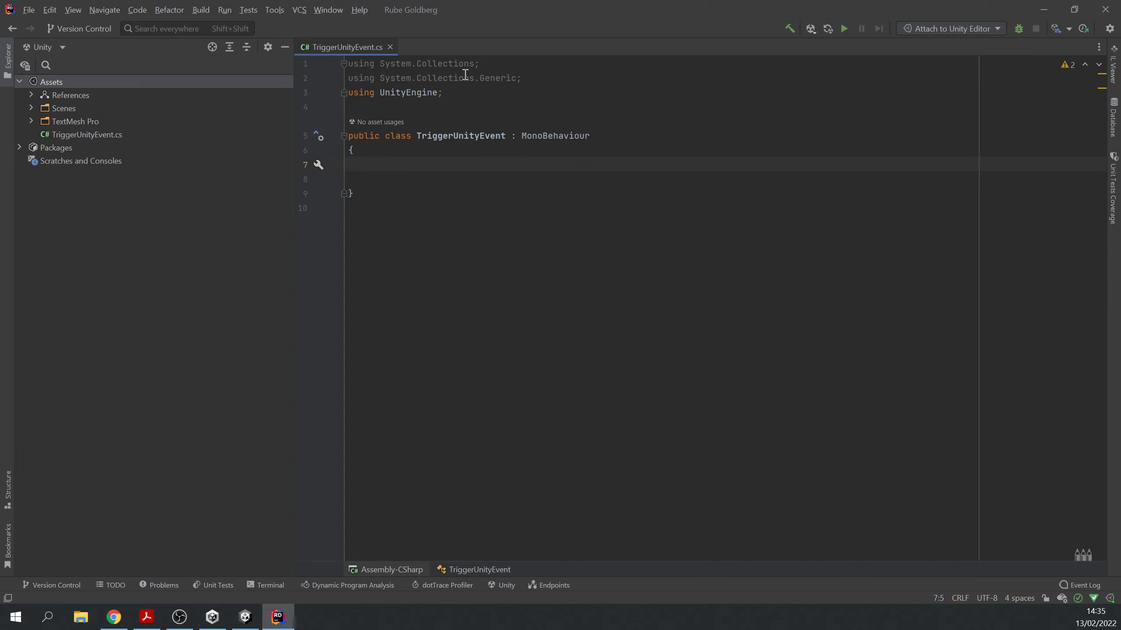
# Step: Declare a public UnityEvent field named OnTrigger in the TriggerUnityEvent class, with the UnityEngine.Events namespace imported
pyautogui.write('public Unity')
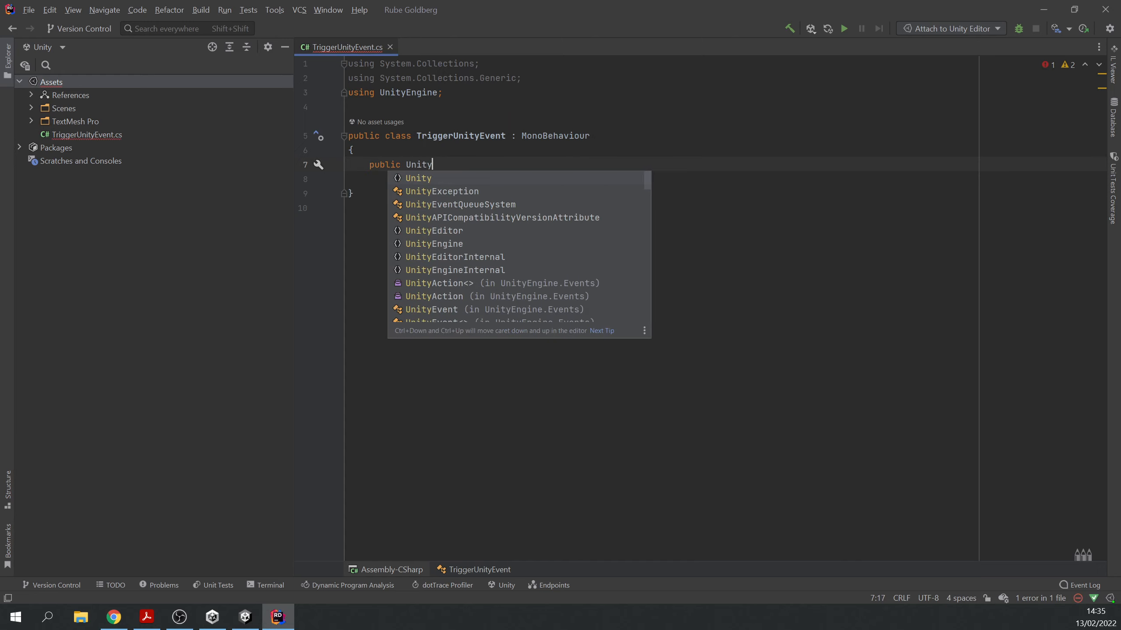
pyautogui.write('Even')
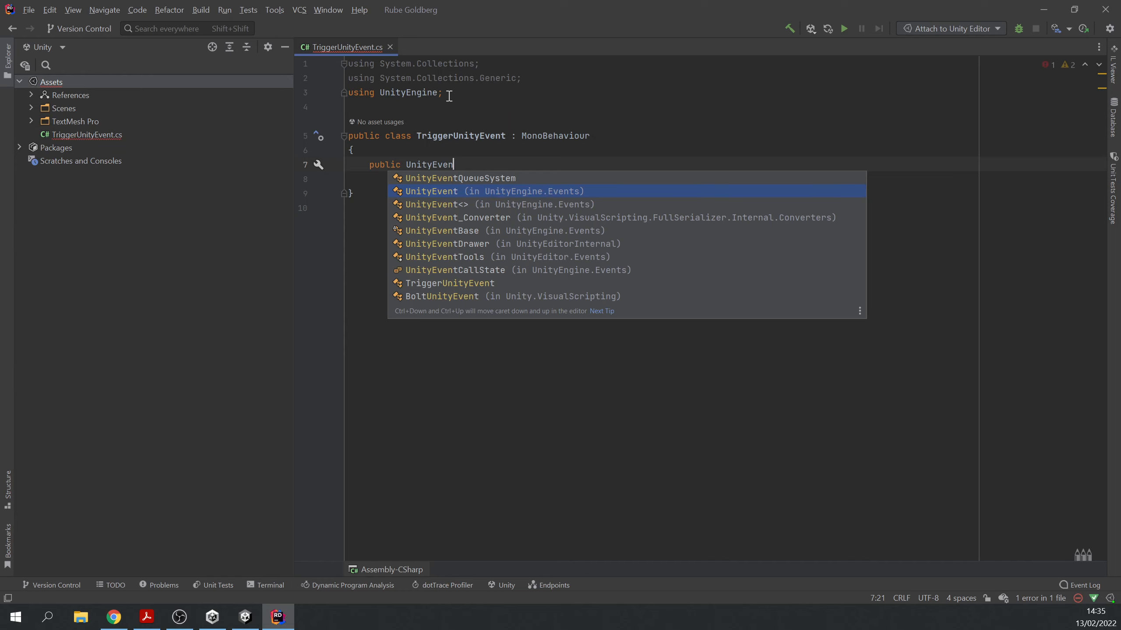
pyautogui.click(539, 191)
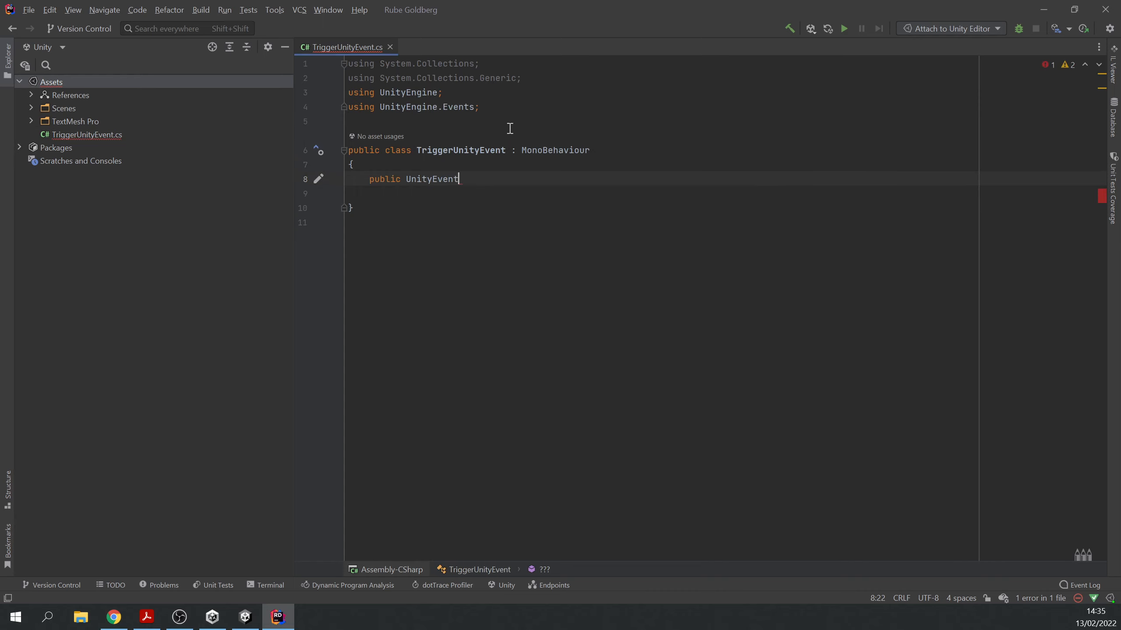
pyautogui.click(485, 104)
pyautogui.moveTo(486, 105); pyautogui.dragTo(334, 106)
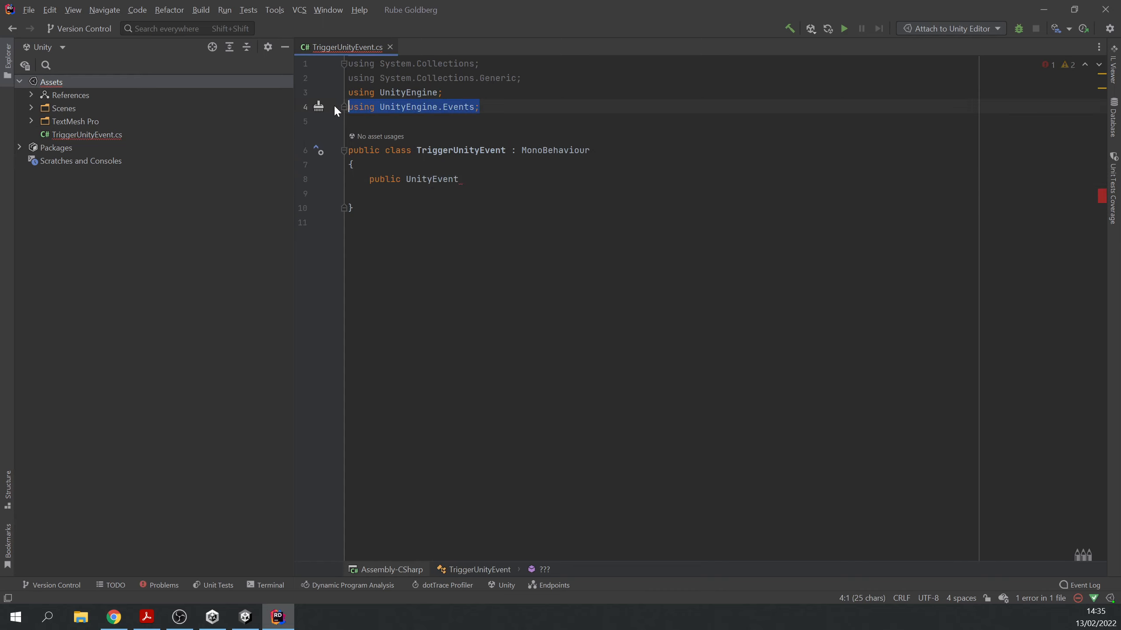
pyautogui.click(480, 179)
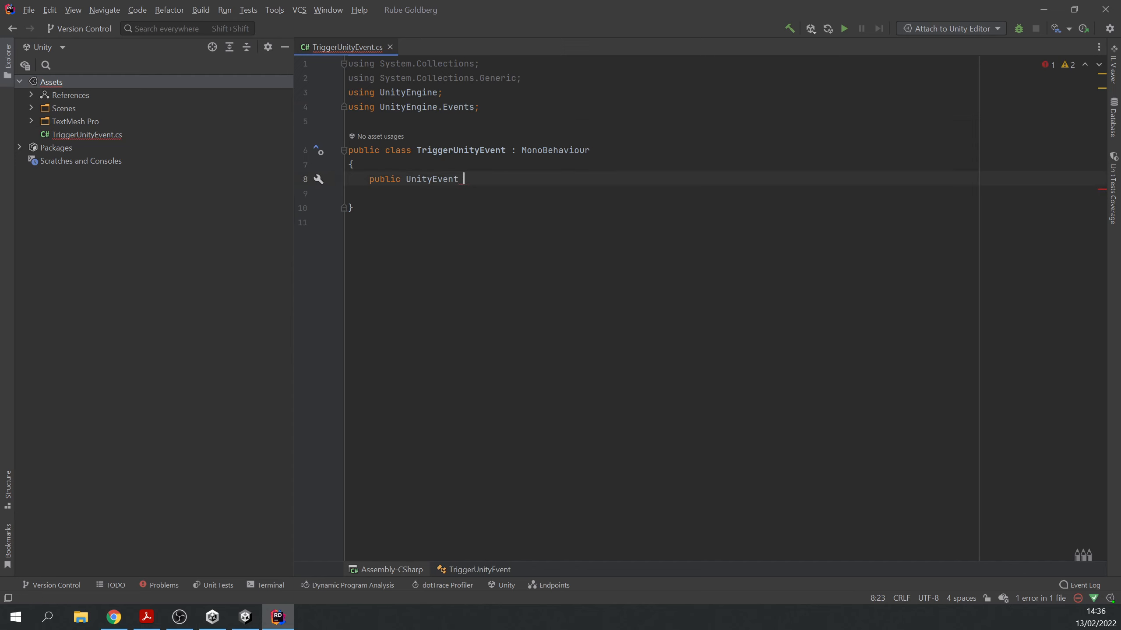
pyautogui.write('OnTrigger')
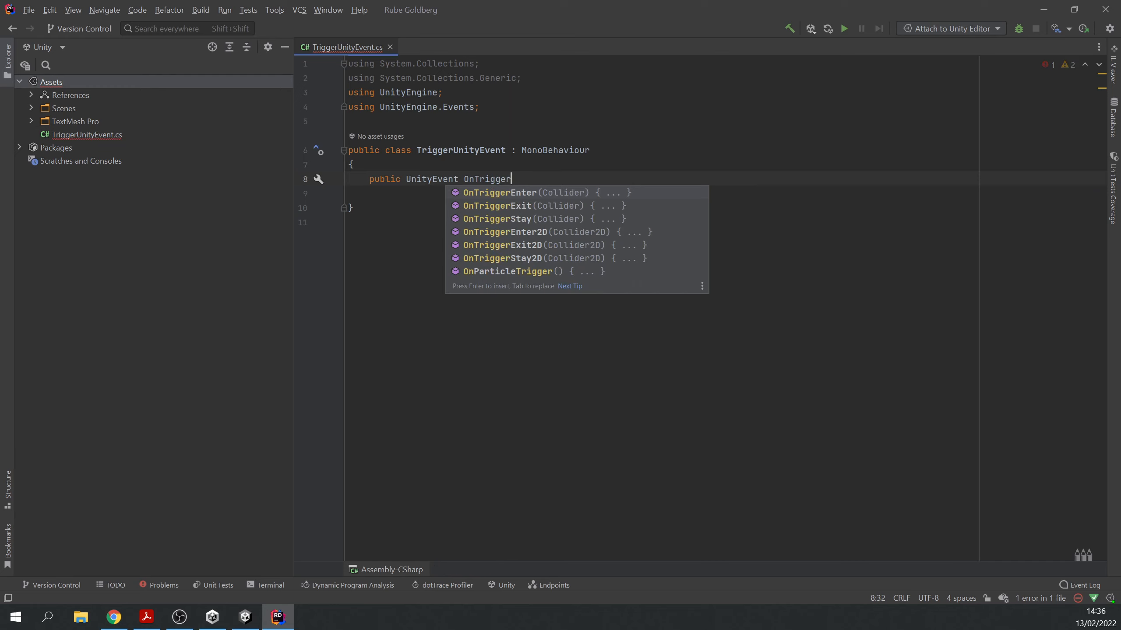
pyautogui.write(';')
pyautogui.press('Return')
pyautogui.press('Return')
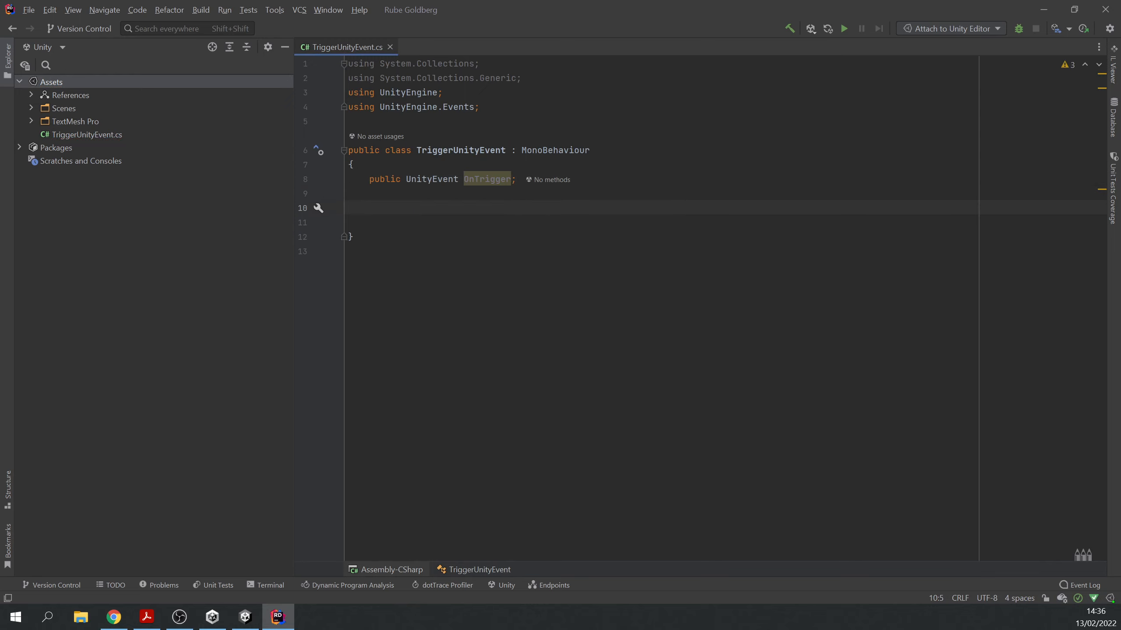
# Step: Add an OnTriggerEnter2D method whose body calls OnTrigger.Invoke(); in place of the placeholder exception
pyautogui.write('OnTrigge')
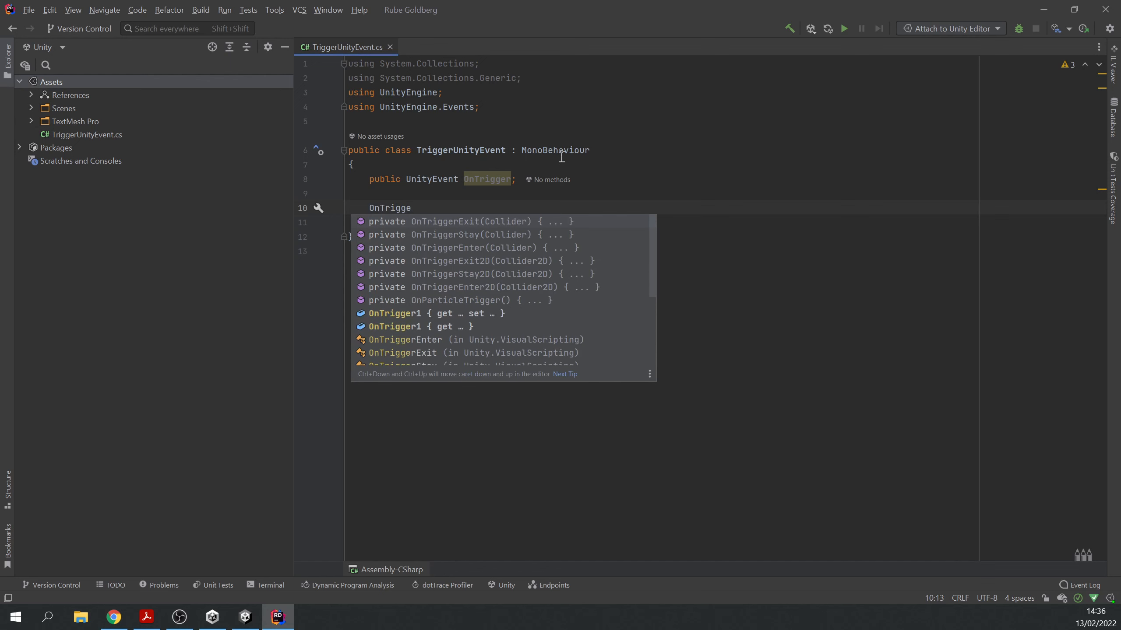
pyautogui.click(520, 288)
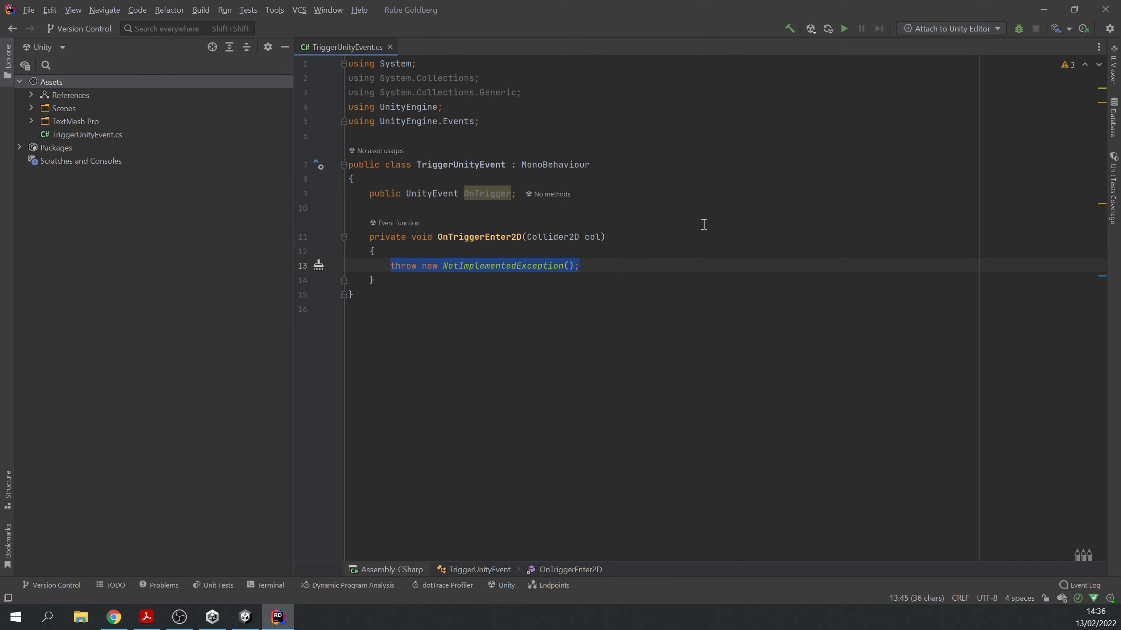
pyautogui.write('OnTrig')
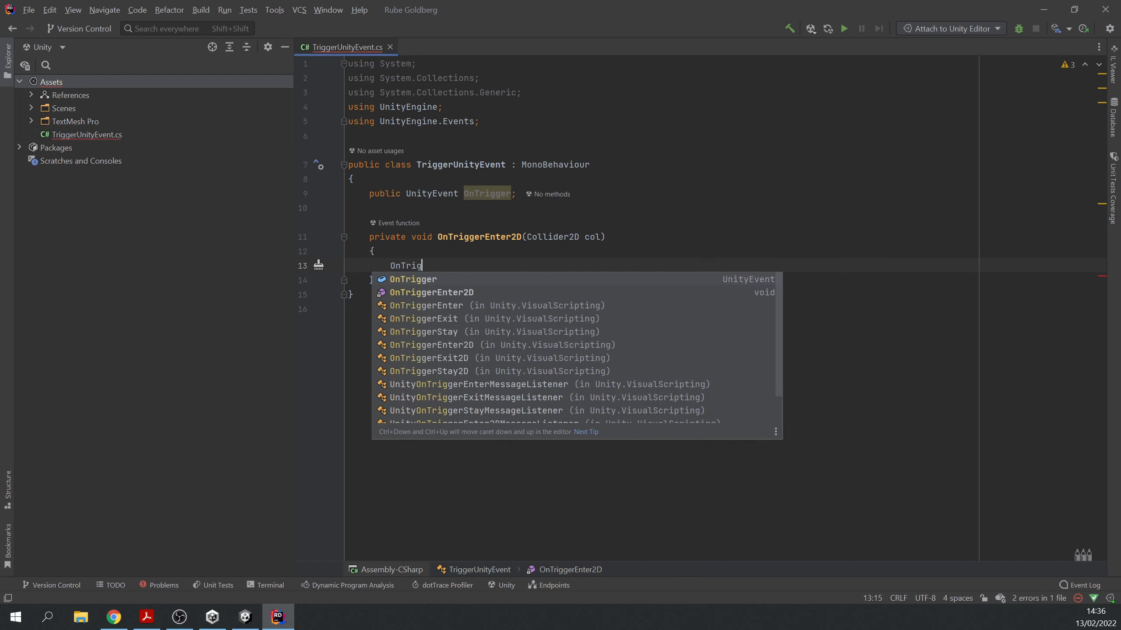
pyautogui.press('Return')
pyautogui.write('.In')
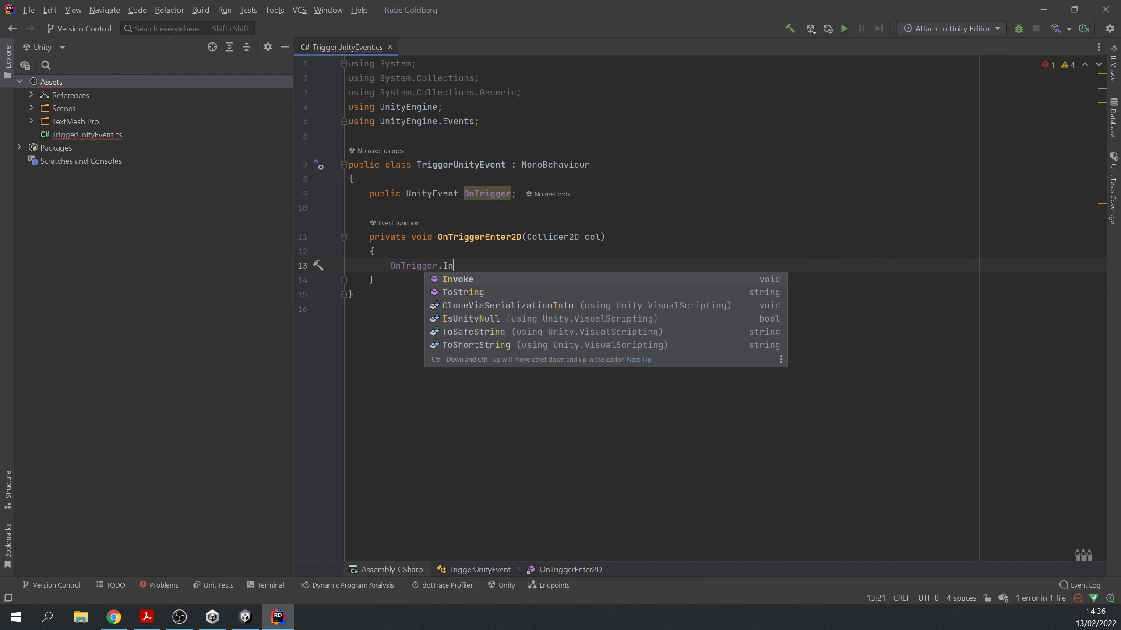
pyautogui.press('Return')
pyautogui.write(';')
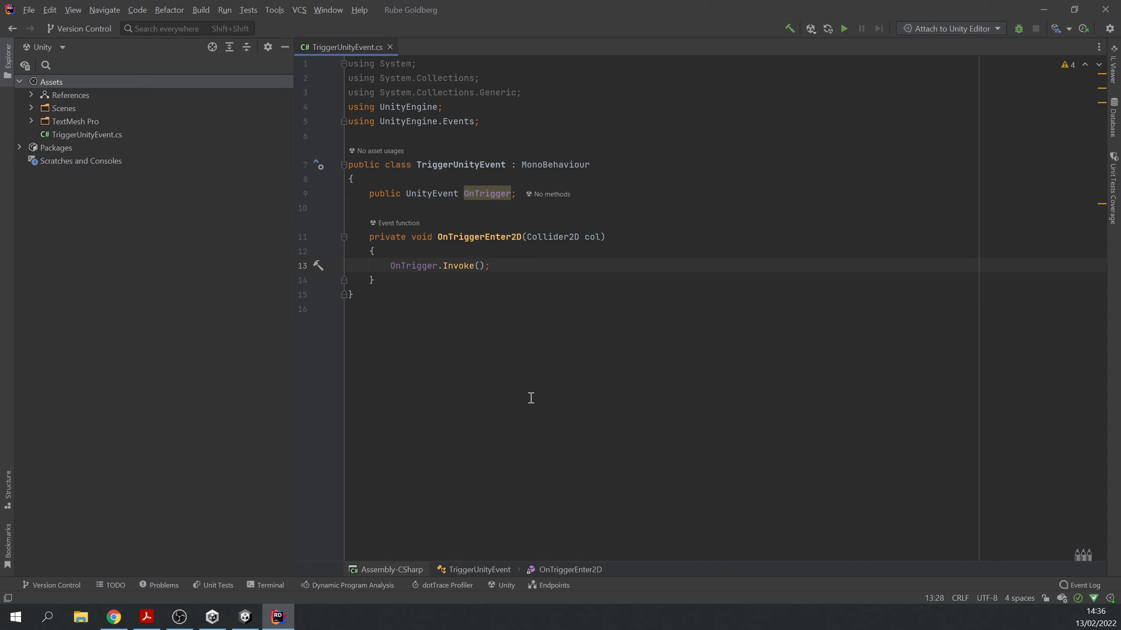
# Step: Switch to Unity and add an On Trigger event to the Level Goal that calls GameObject.SetActive with true on the End Screen
pyautogui.click(246, 618)
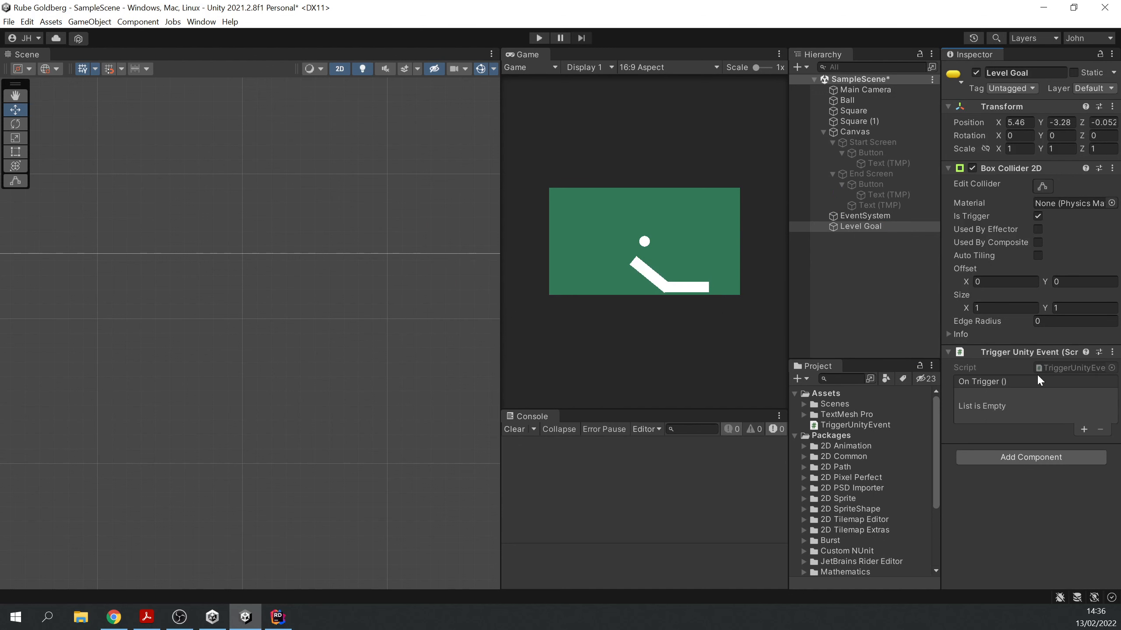
pyautogui.click(1083, 429)
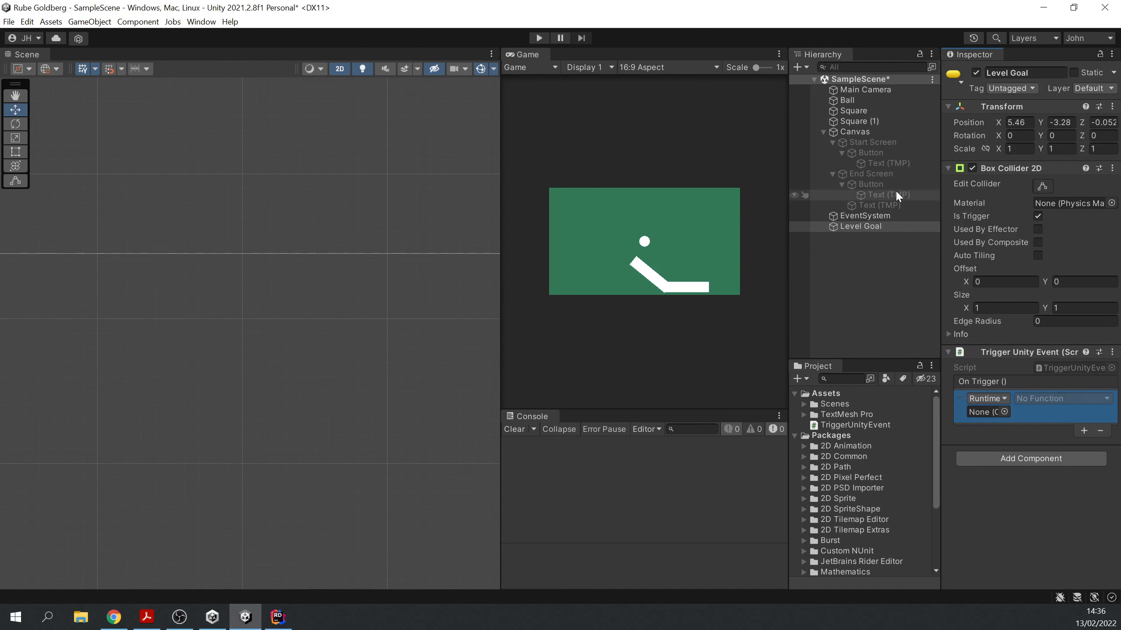
pyautogui.moveTo(878, 175); pyautogui.dragTo(984, 412)
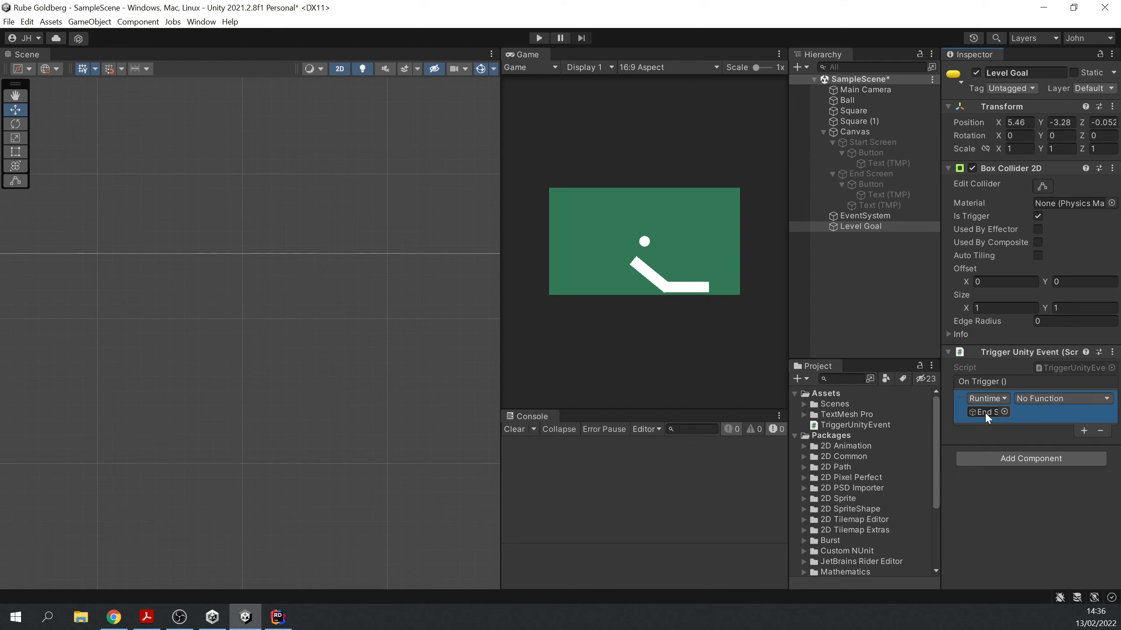
pyautogui.click(1050, 398)
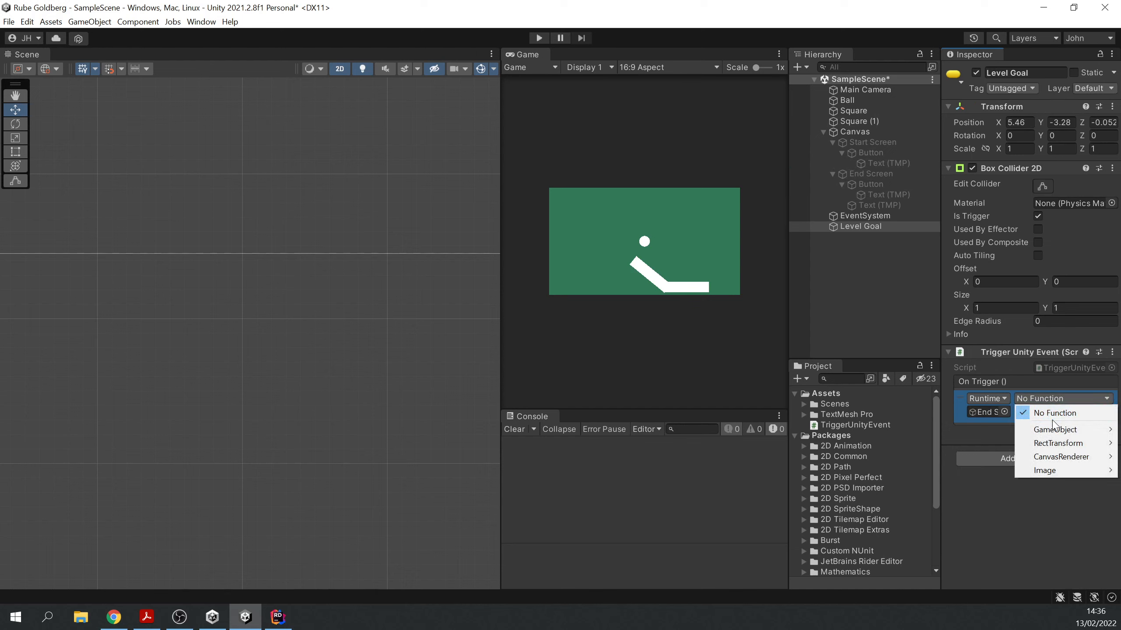
pyautogui.moveTo(1057, 430)
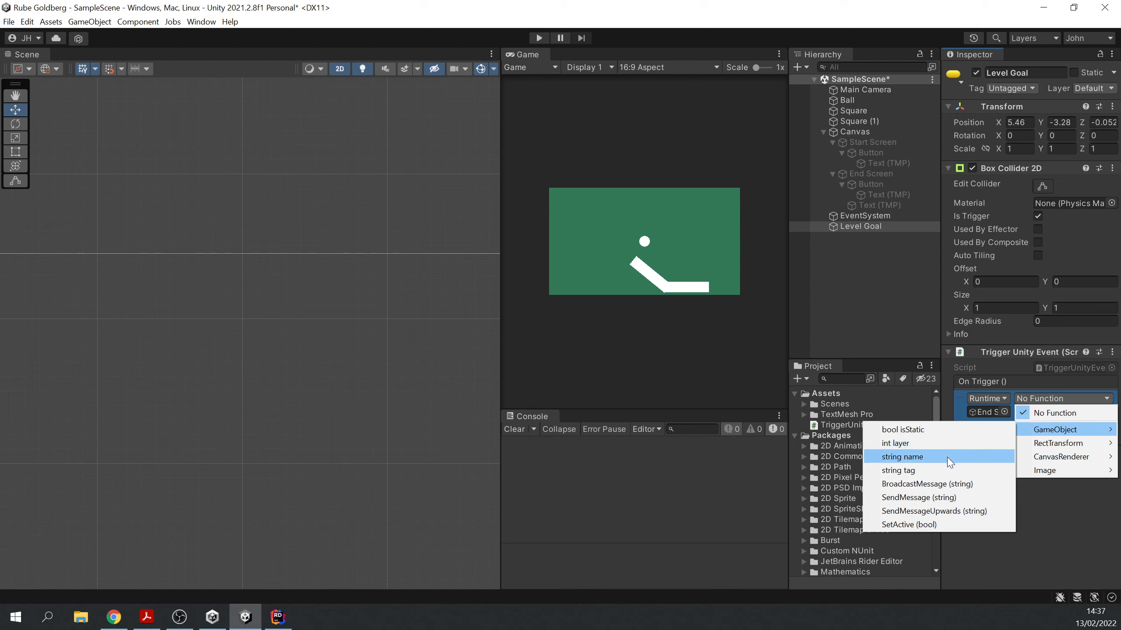
pyautogui.click(949, 524)
pyautogui.click(1018, 412)
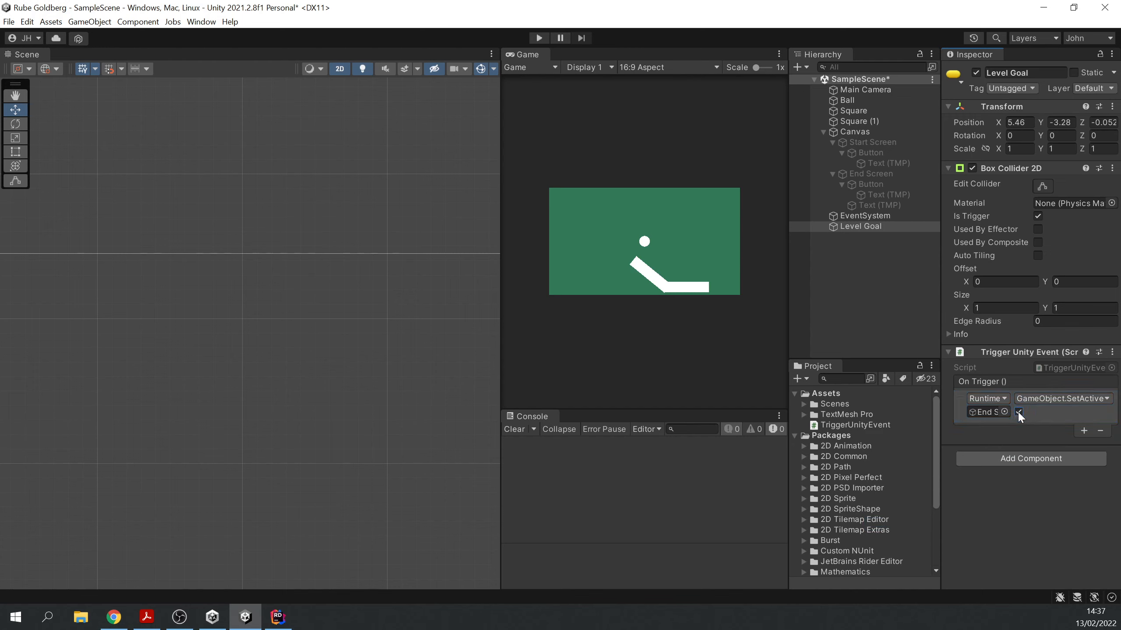
# Step: Turn off Simulated on the Ball's Rigidbody 2D and activate the Start Screen object
pyautogui.click(874, 142)
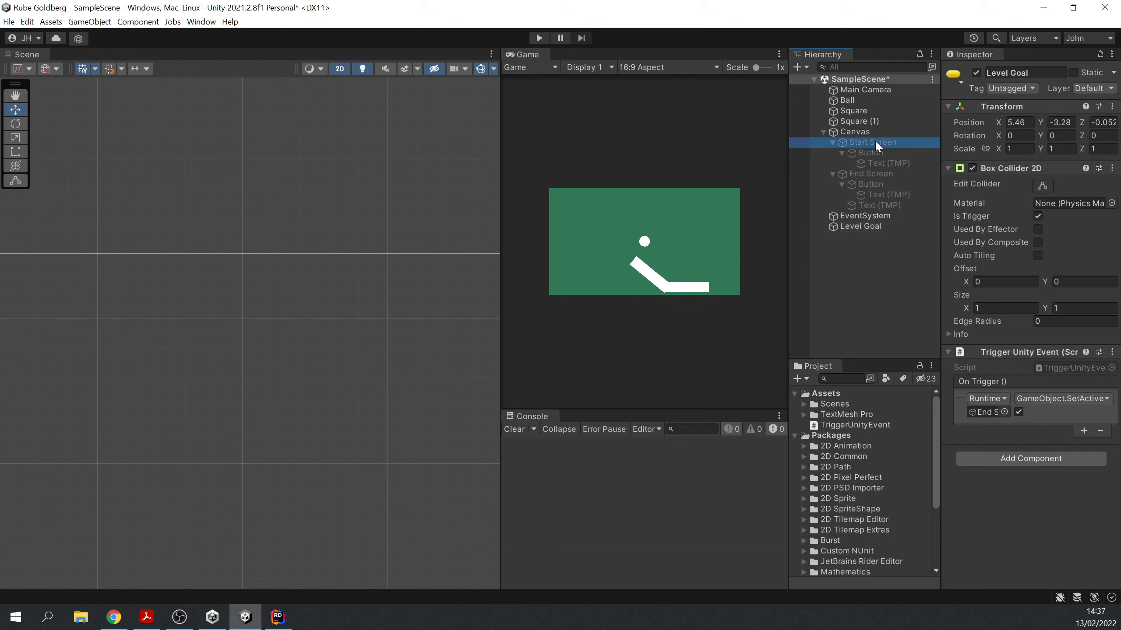
pyautogui.click(865, 99)
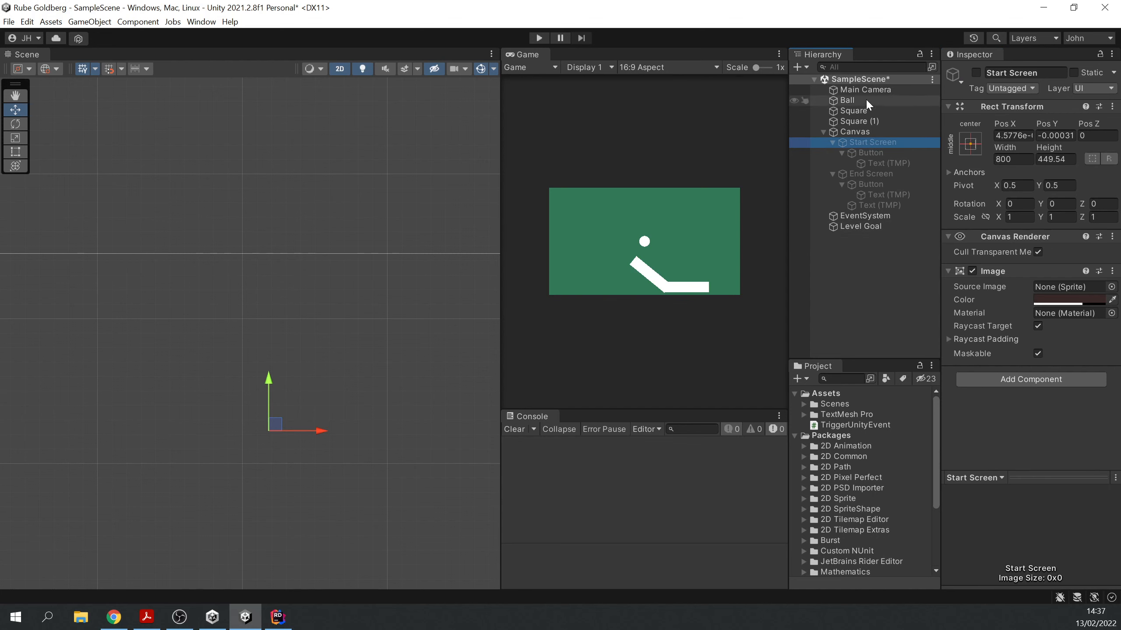
pyautogui.scroll(-3, 1044, 352)
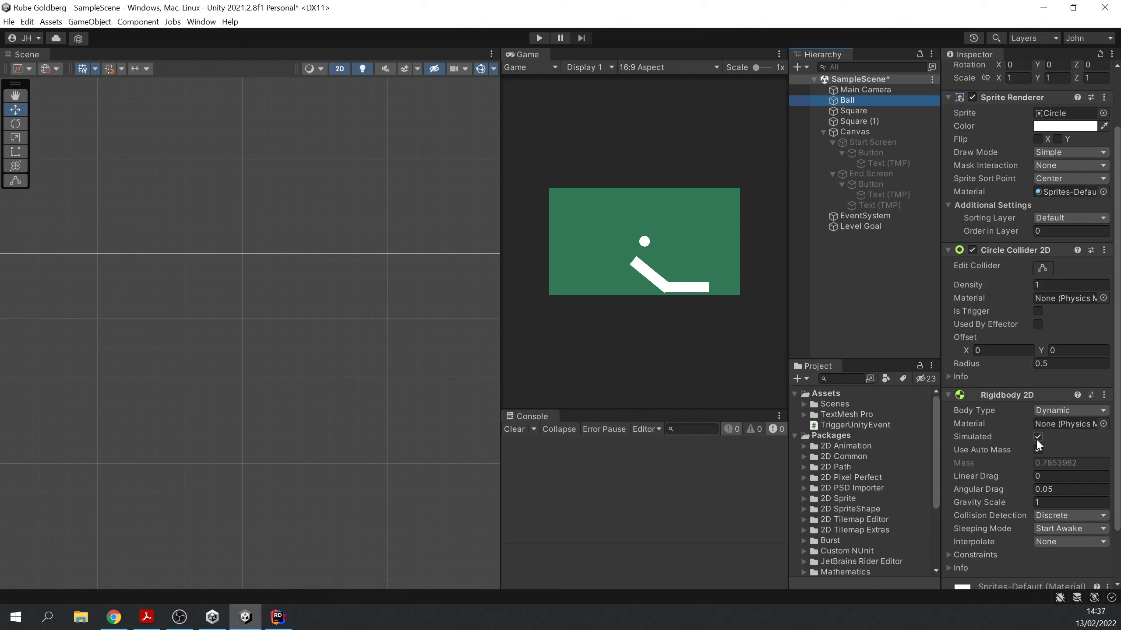
pyautogui.click(1037, 437)
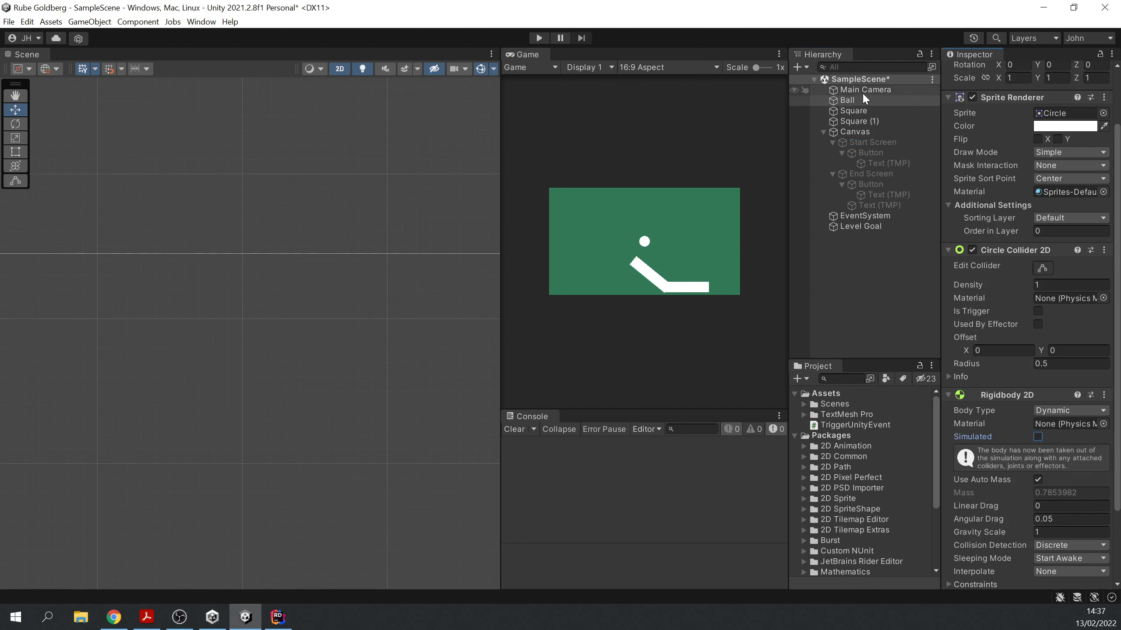
pyautogui.click(864, 140)
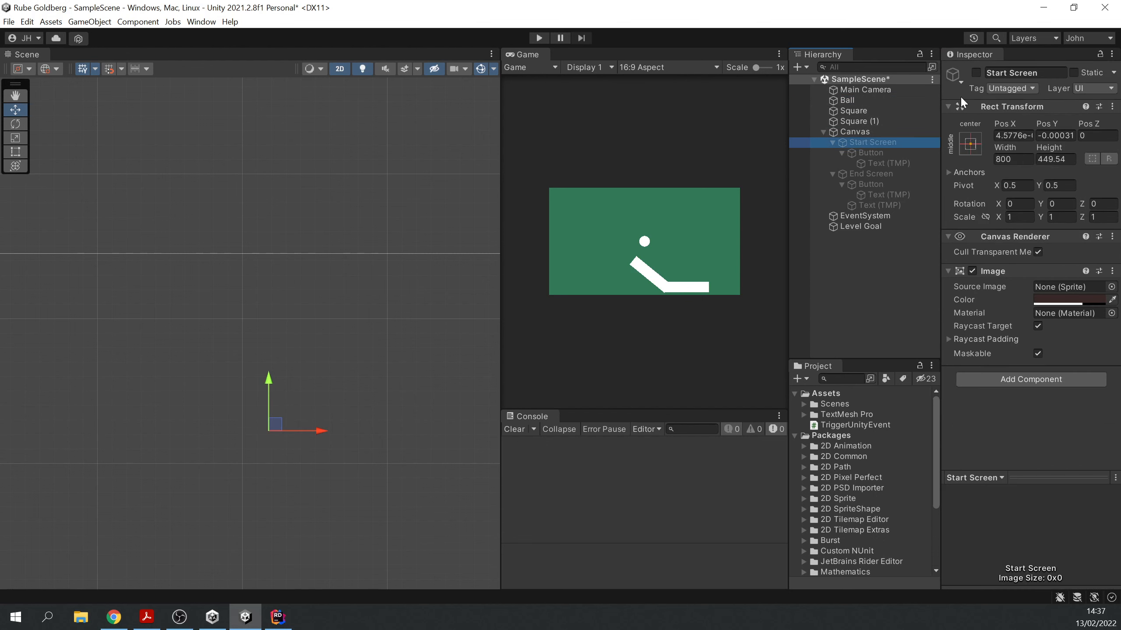
pyautogui.click(976, 72)
# Step: Play-test the scene by starting the game, choosing replay on the end screen, and stopping play mode
pyautogui.click(547, 39)
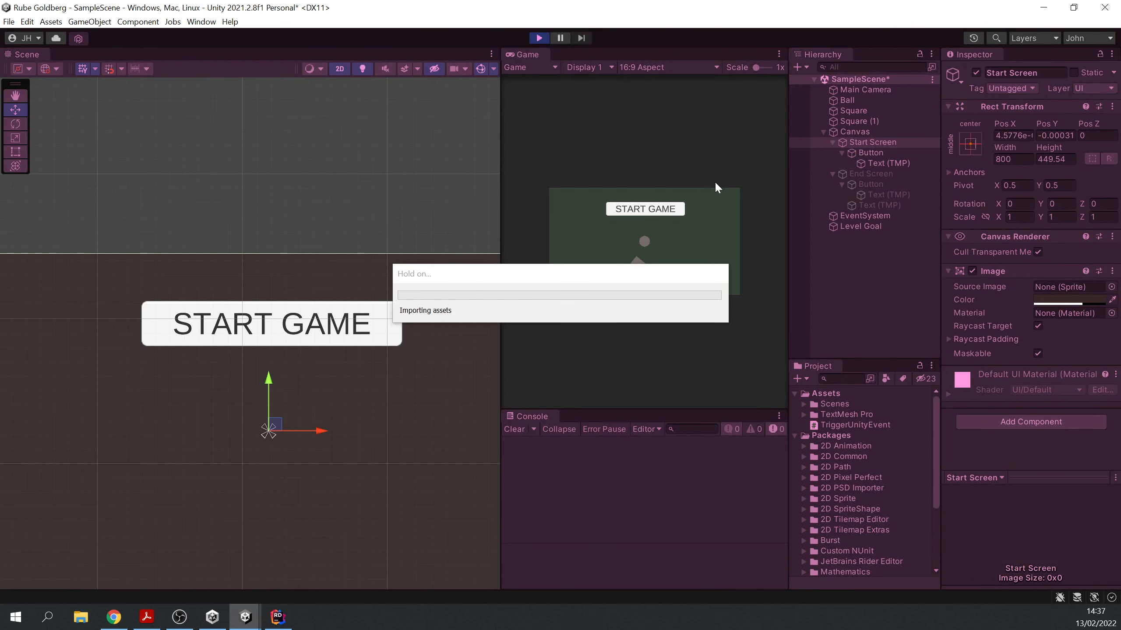
pyautogui.click(662, 209)
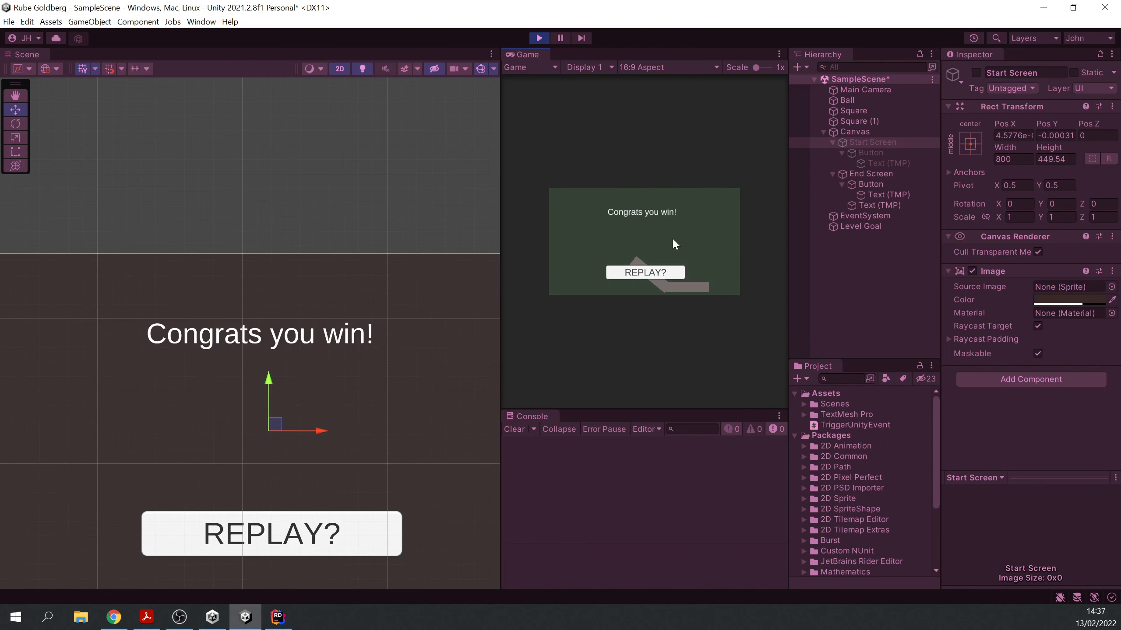
pyautogui.click(641, 274)
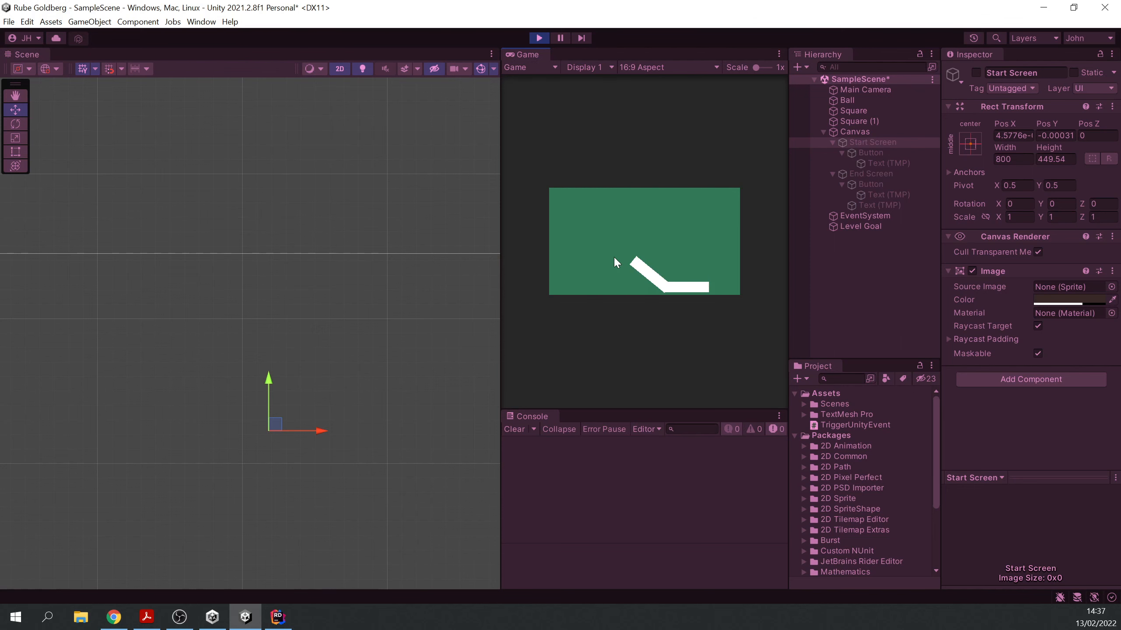
pyautogui.click(539, 38)
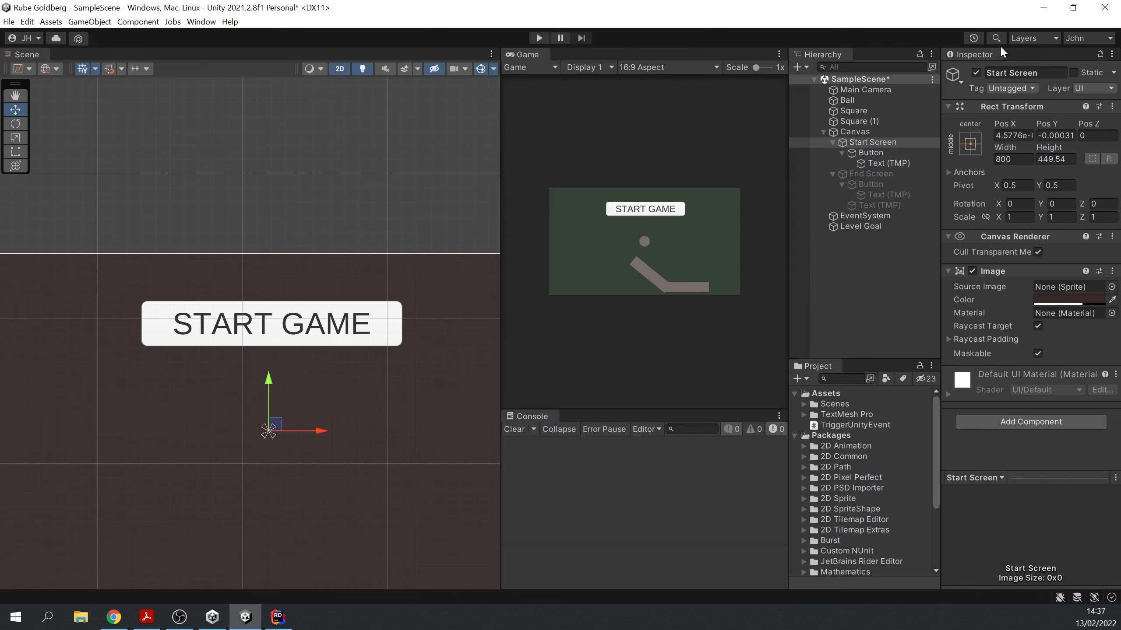
# Step: Deactivate the Start Screen object and activate the End Screen object
pyautogui.click(976, 73)
pyautogui.click(871, 175)
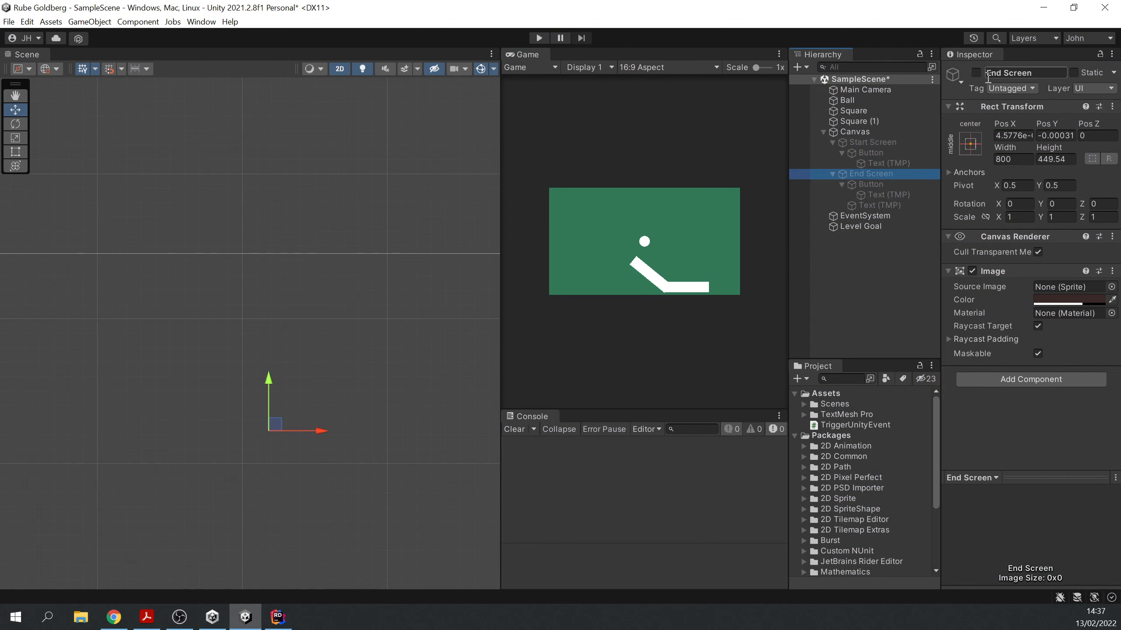
pyautogui.click(975, 73)
# Step: Remove both On Click events from the End Screen's REPLAY? button
pyautogui.click(889, 183)
pyautogui.scroll(-5, 1027, 391)
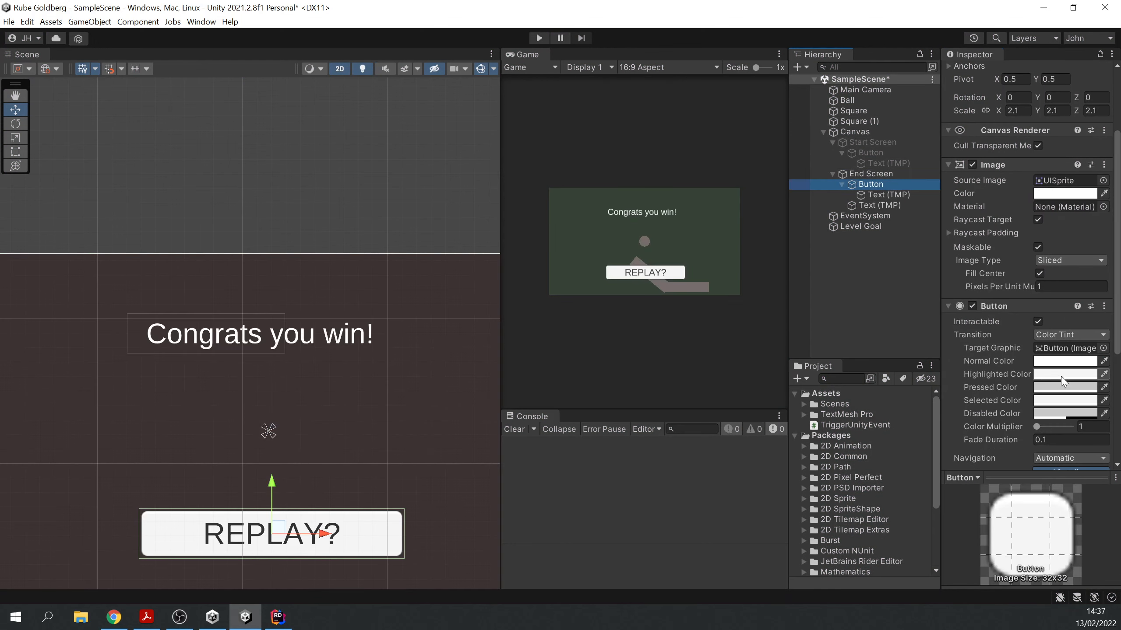
pyautogui.scroll(-2, 1027, 391)
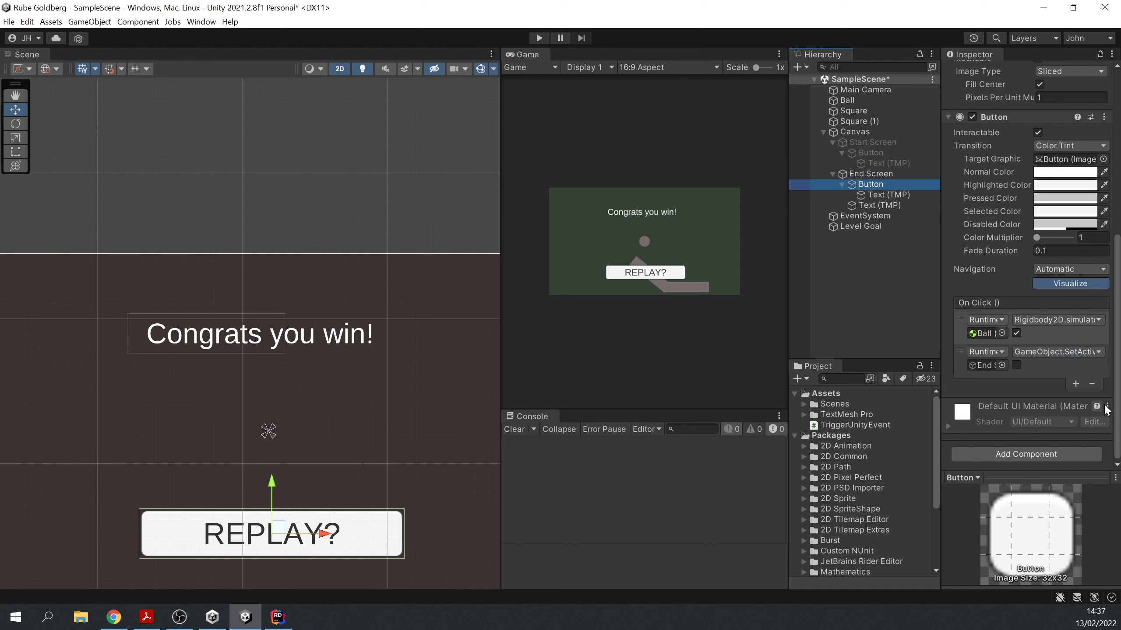
pyautogui.click(1094, 385)
pyautogui.click(1093, 385)
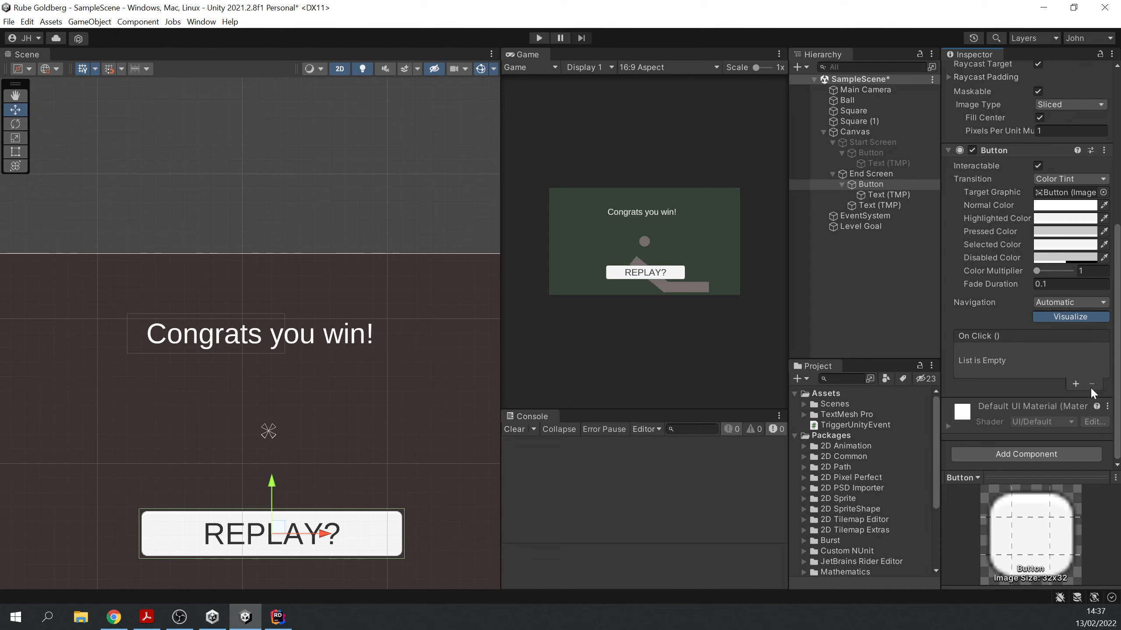
# Step: Create an empty game object at the root of the scene and name it GameManager
pyautogui.click(838, 267)
pyautogui.rightClick(840, 265)
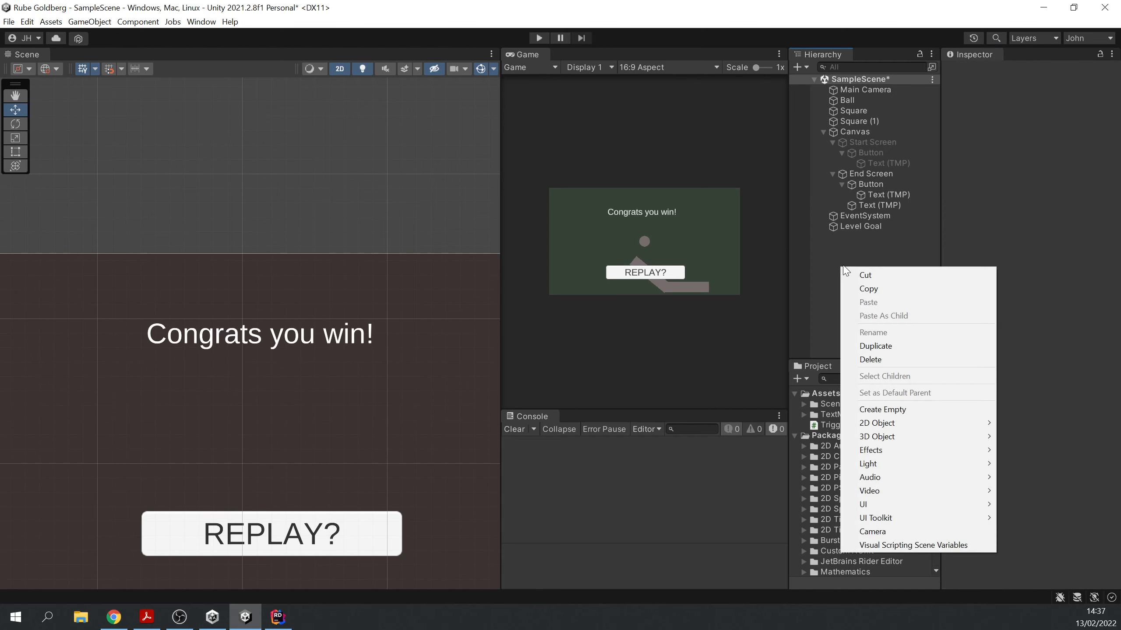
pyautogui.click(925, 411)
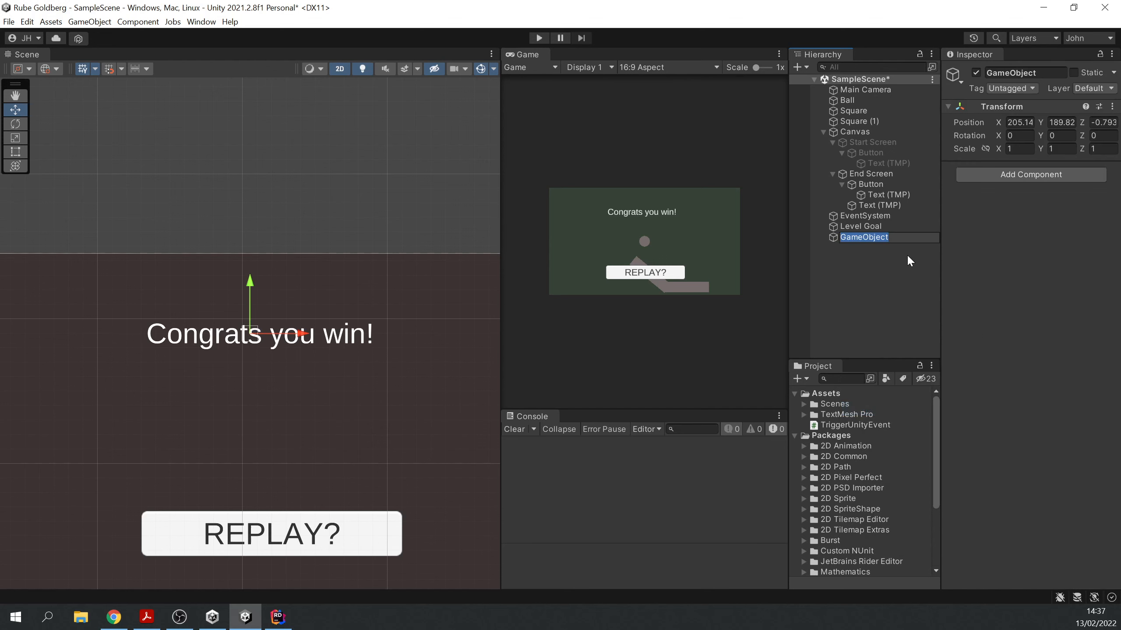
pyautogui.write('HameManager')
pyautogui.press('Return')
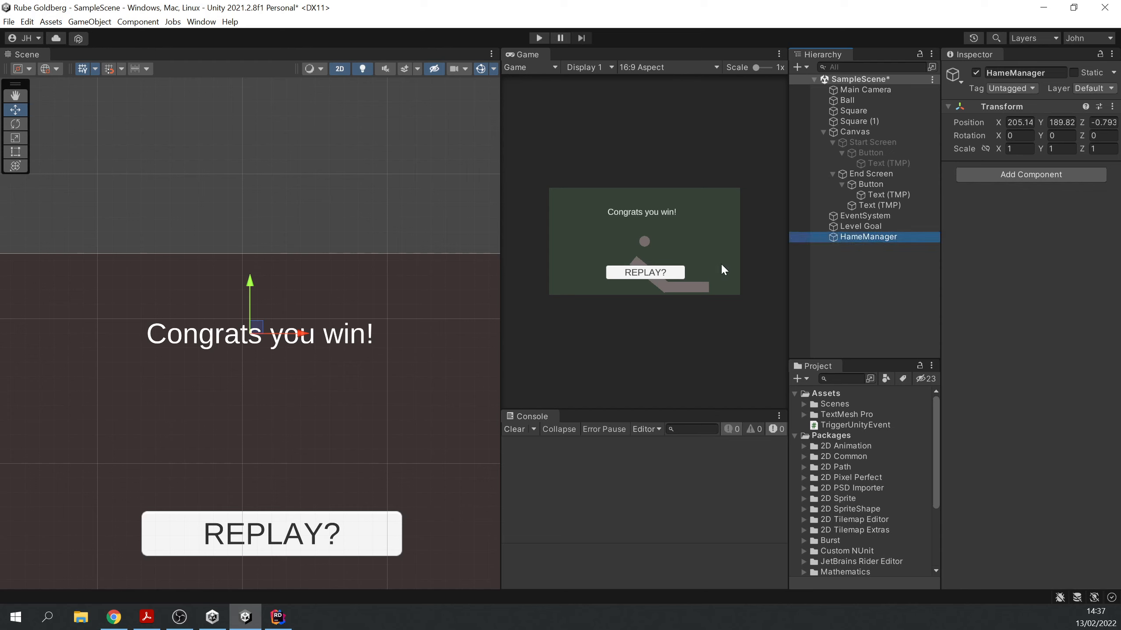
pyautogui.click(982, 73)
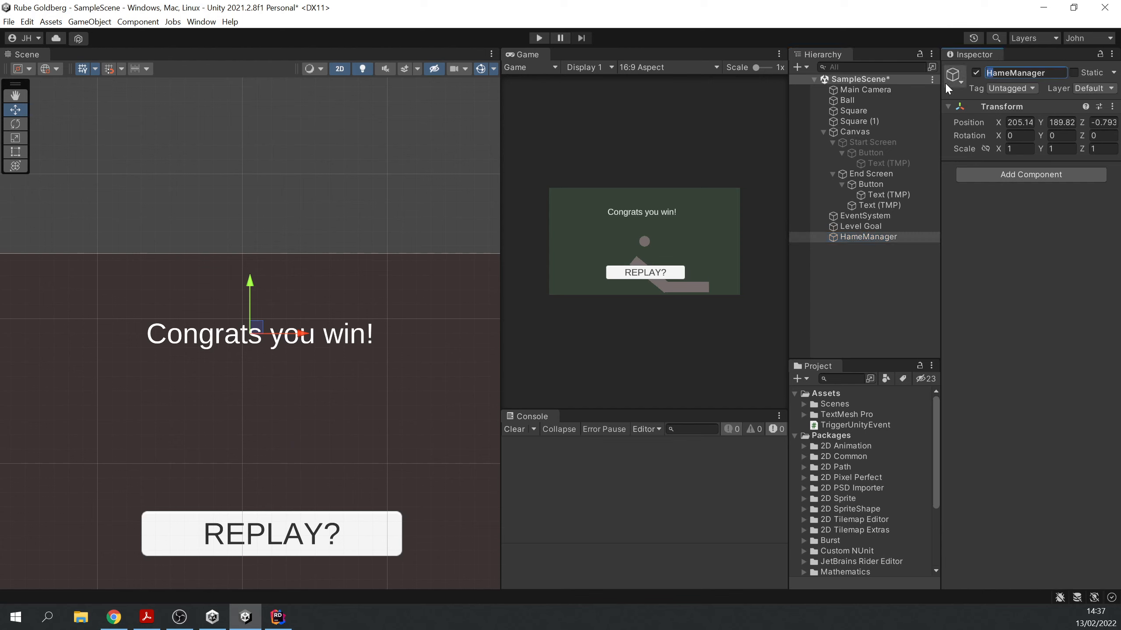
pyautogui.write('G')
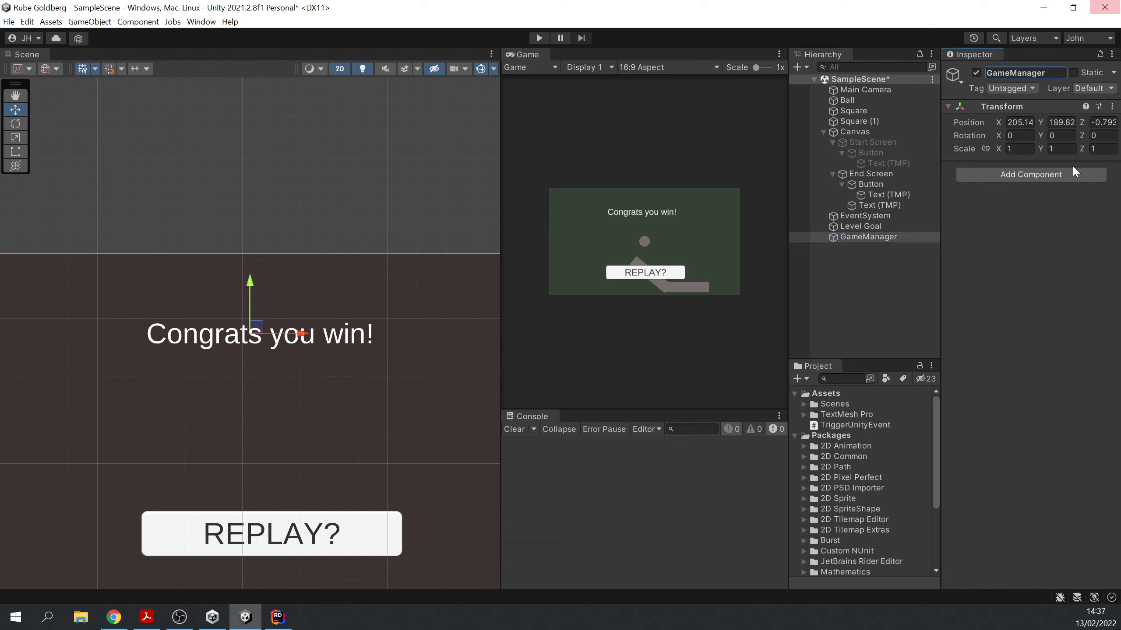
# Step: Create a new script named LevelManagerScript and add it to the GameManager
pyautogui.click(1058, 176)
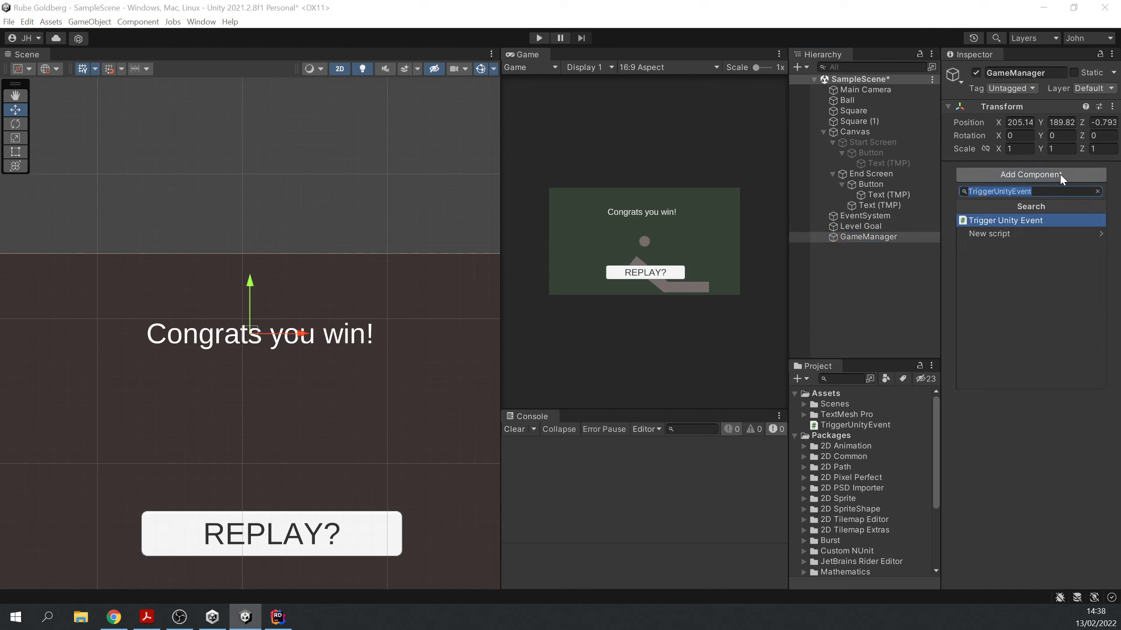
pyautogui.write('LevelMana')
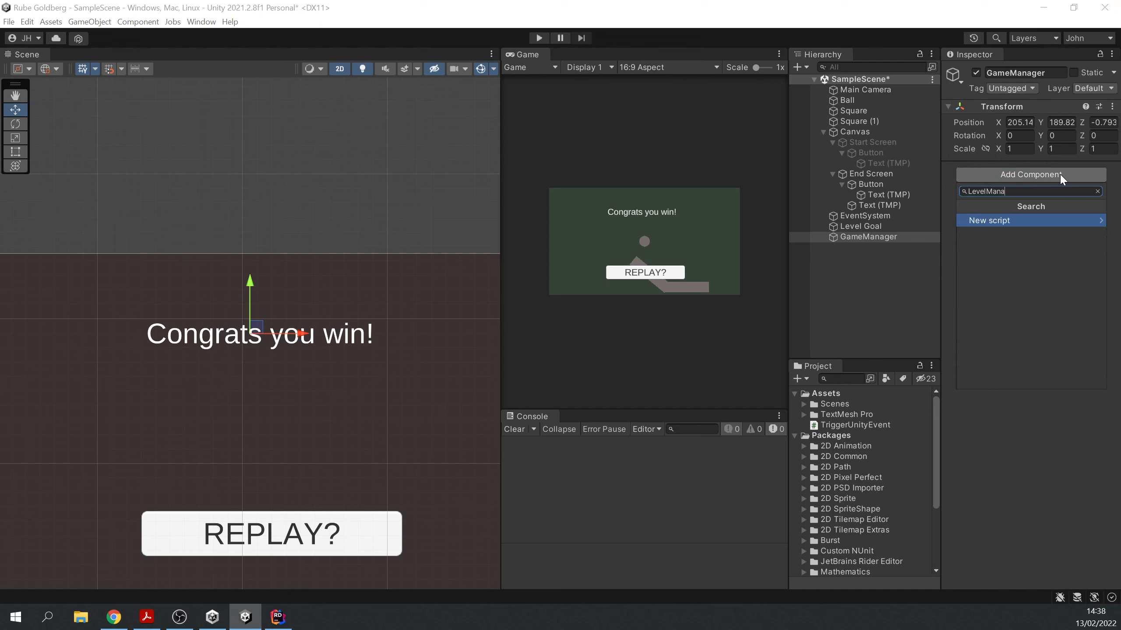
pyautogui.write('gerScript')
pyautogui.press('Return')
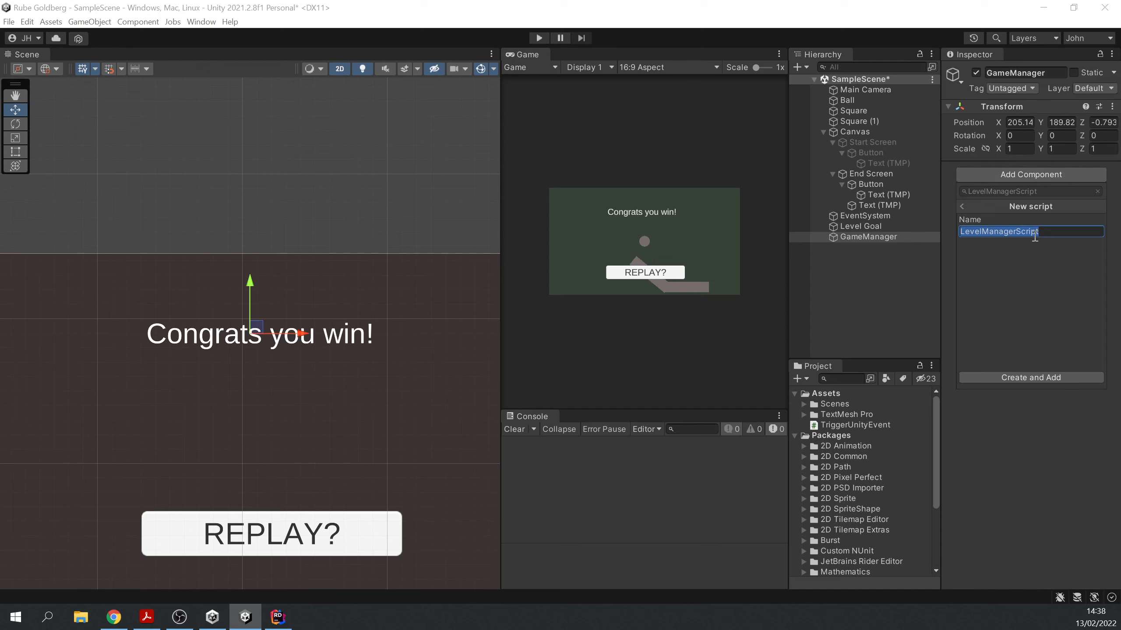
pyautogui.click(1054, 379)
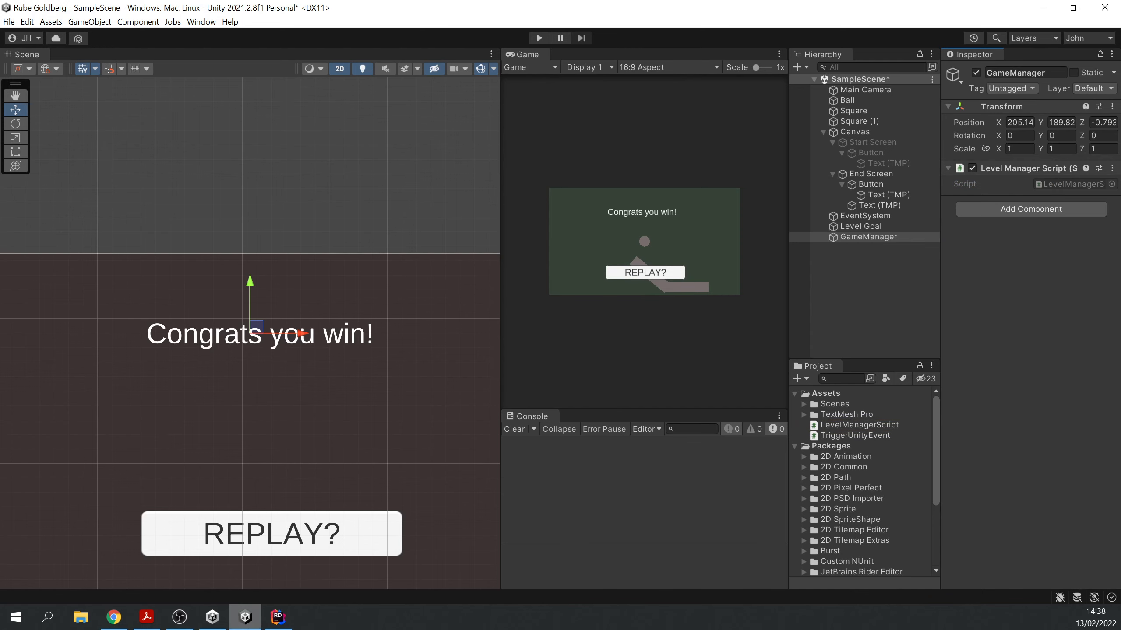
# Step: Open LevelManagerScript in Rider and delete its default Start and Update methods
pyautogui.click(280, 619)
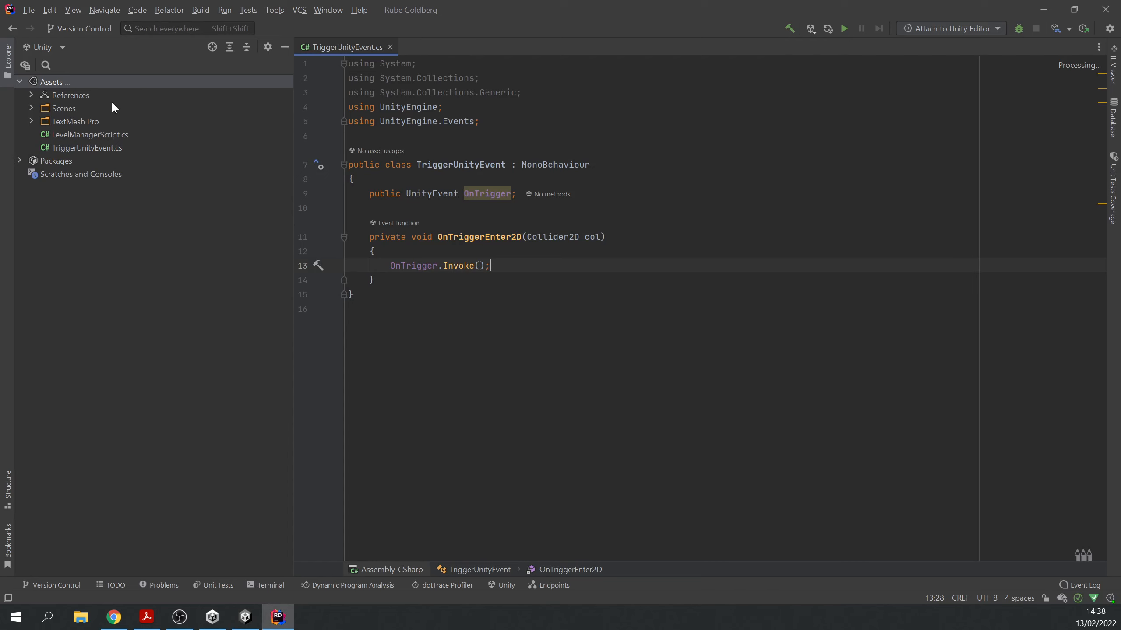
pyautogui.doubleClick(101, 134)
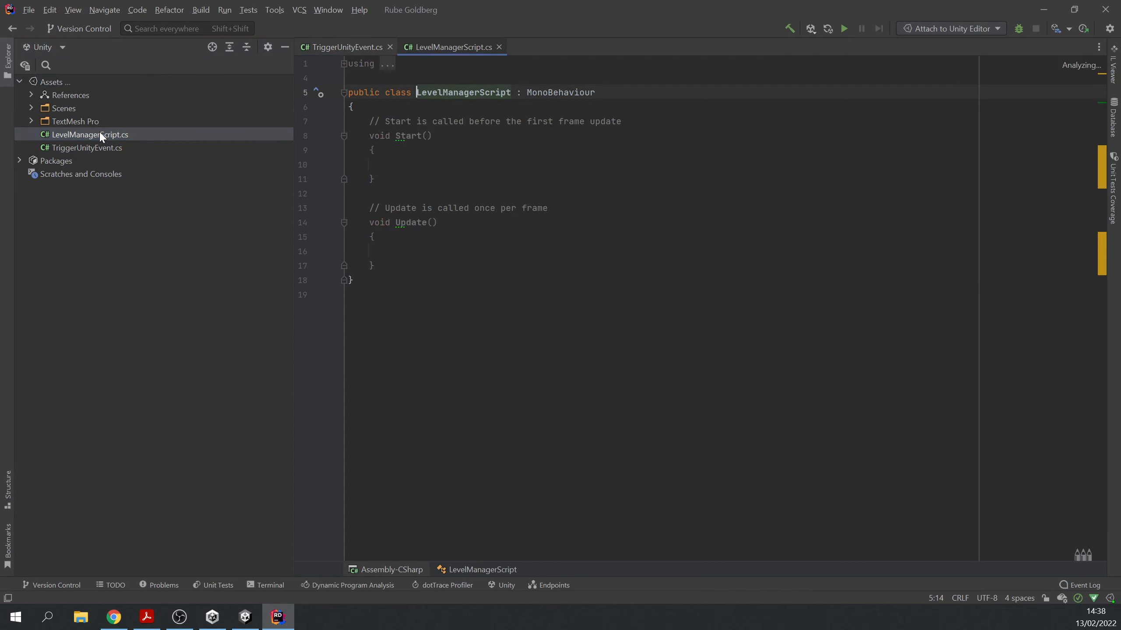
pyautogui.click(528, 164)
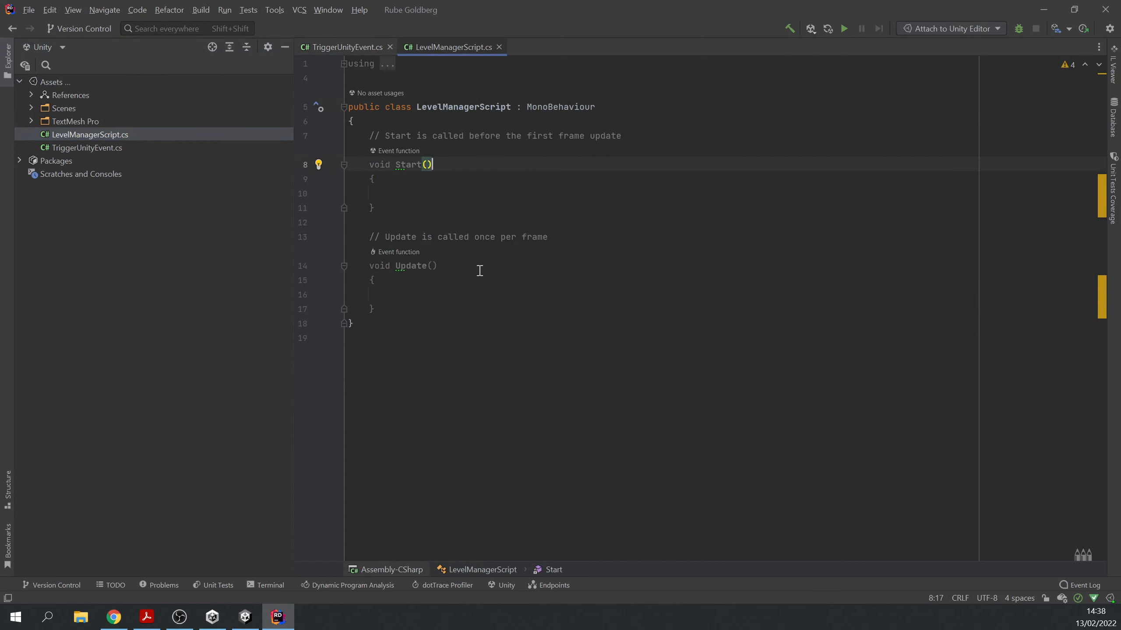
pyautogui.click(407, 304)
pyautogui.moveTo(407, 305); pyautogui.dragTo(370, 135)
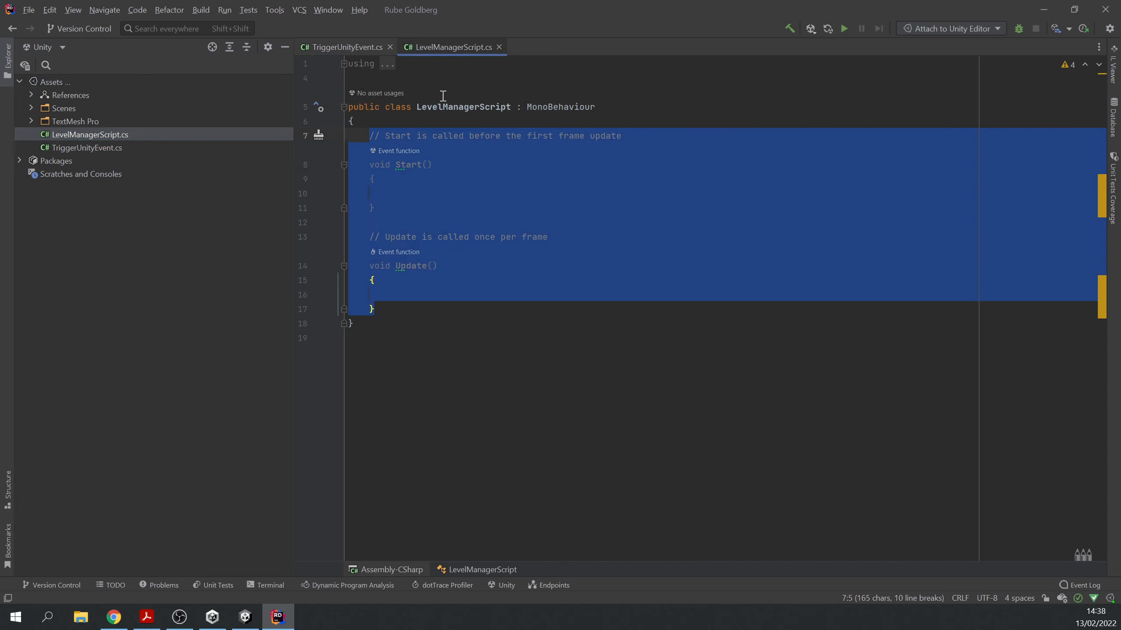
pyautogui.press('BackSpace')
pyautogui.press('Return')
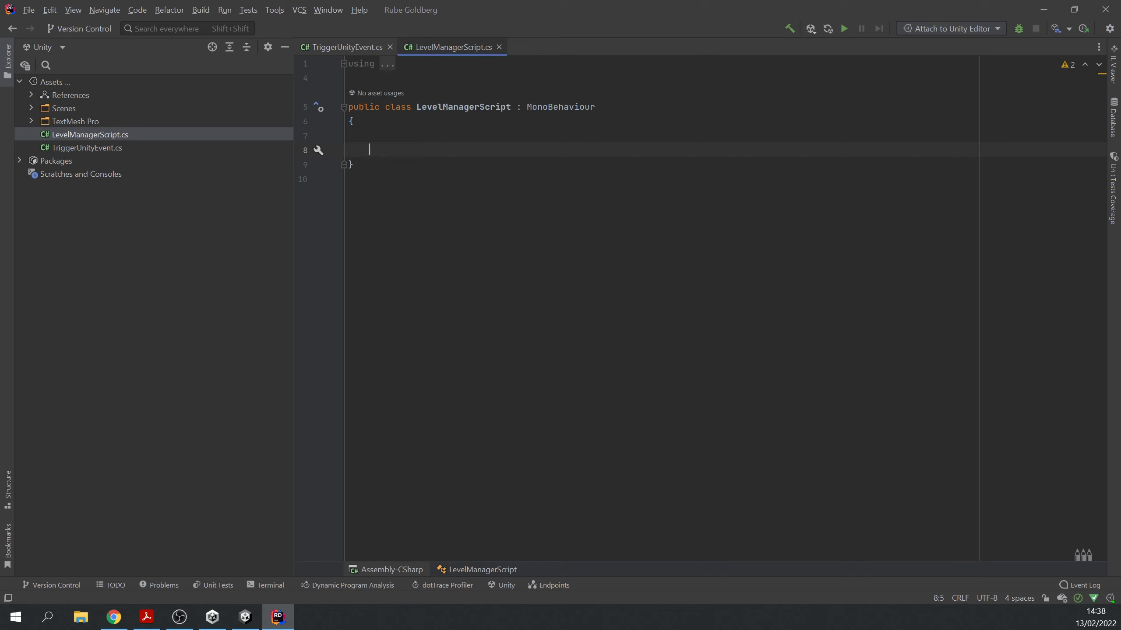
# Step: Add an empty public void method named ReloadLevel() to the LevelManagerScript class
pyautogui.write('public ')
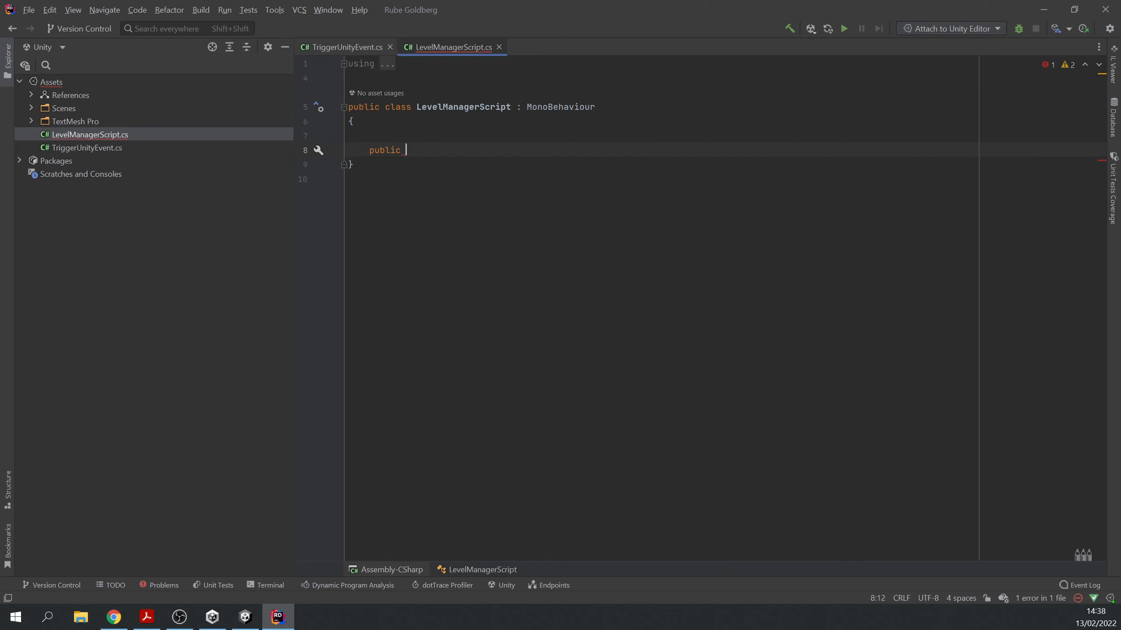
pyautogui.write('ReloadLev')
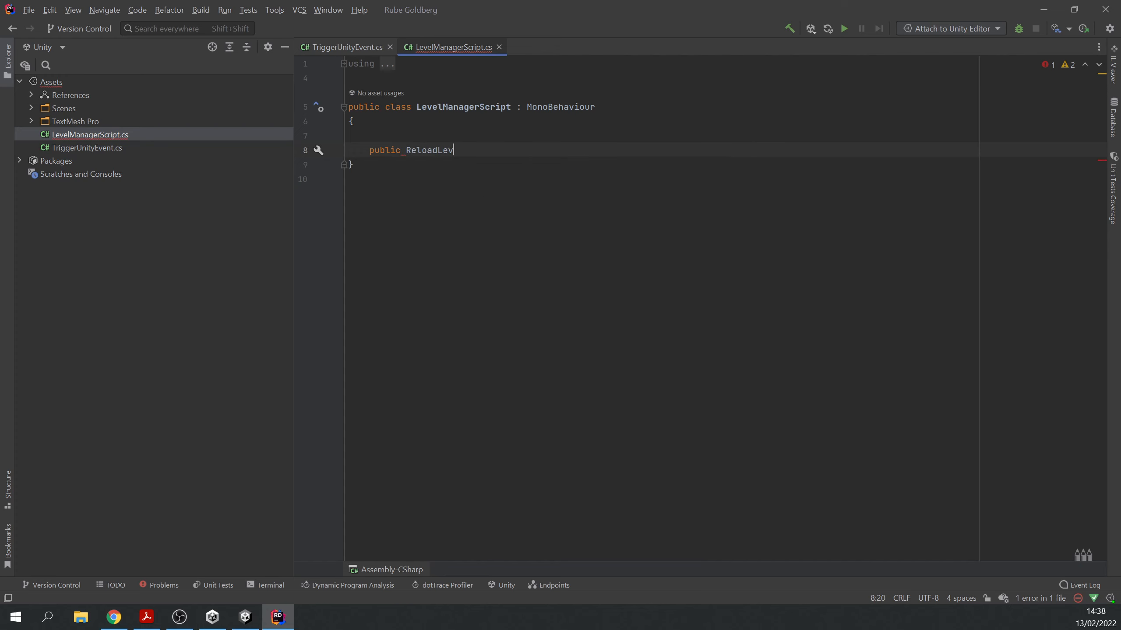
pyautogui.write('el(){')
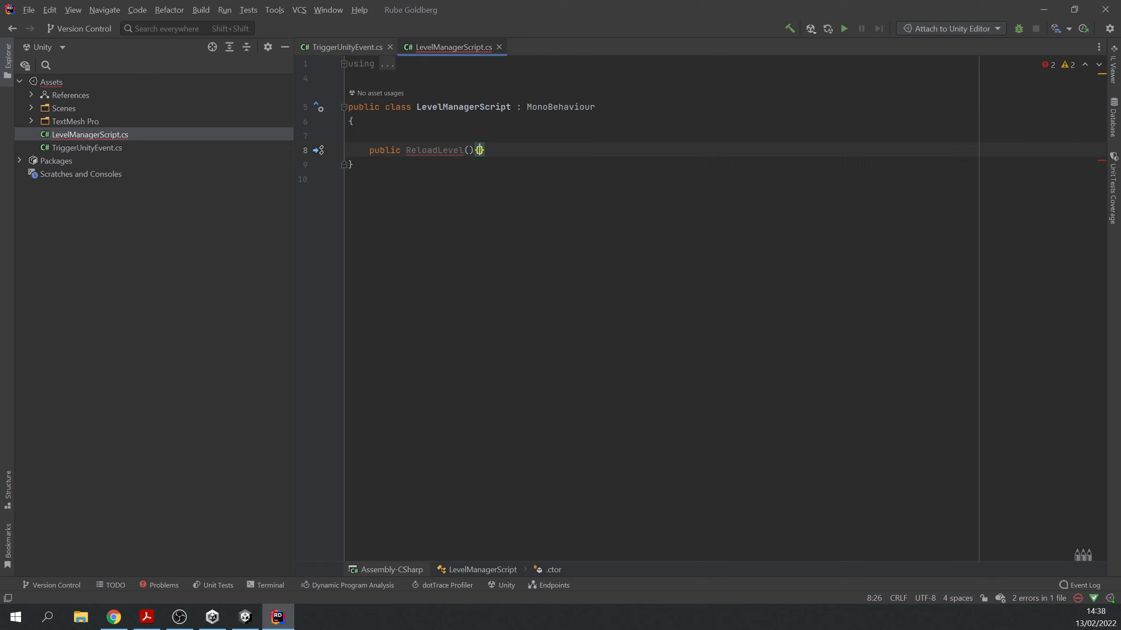
pyautogui.press('Return')
pyautogui.write('{')
pyautogui.press('Return')
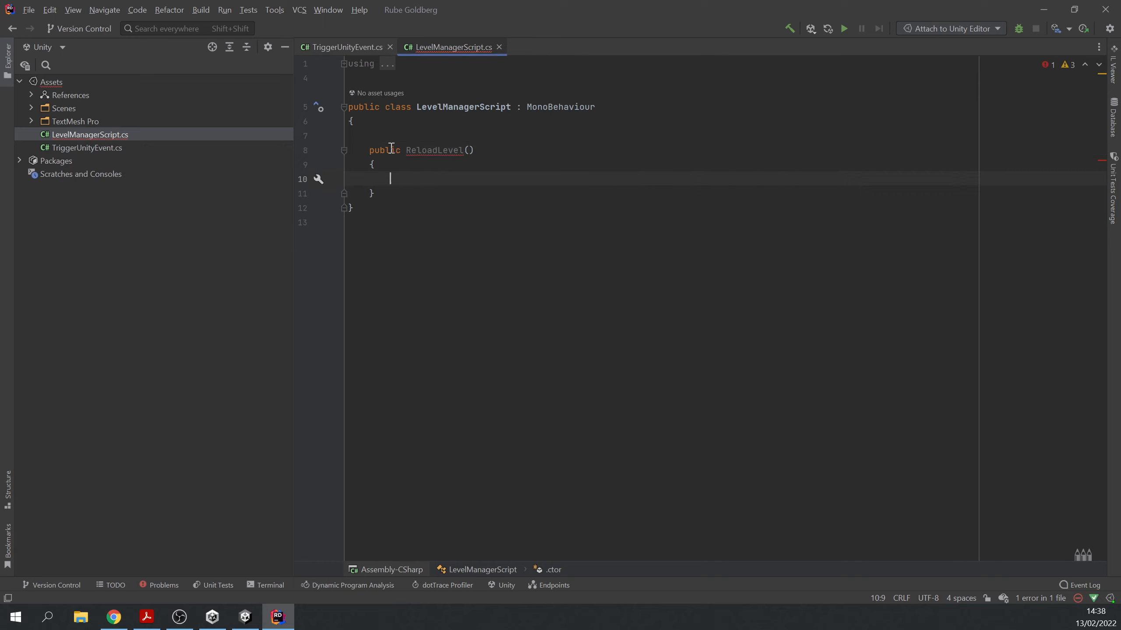
pyautogui.click(406, 150)
pyautogui.write('void')
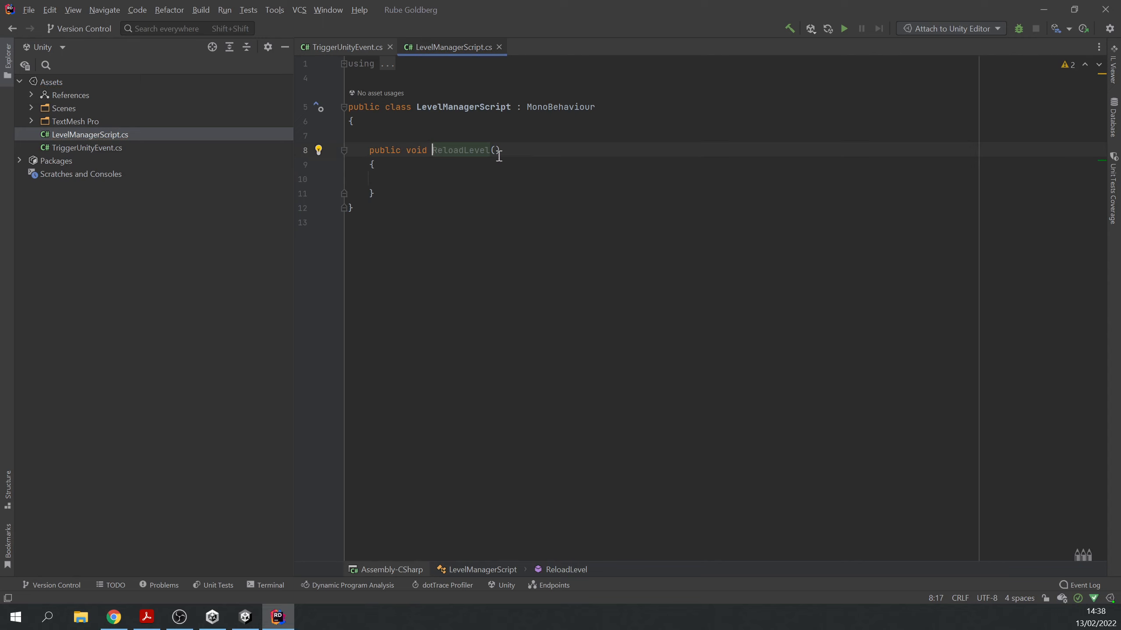
pyautogui.click(487, 174)
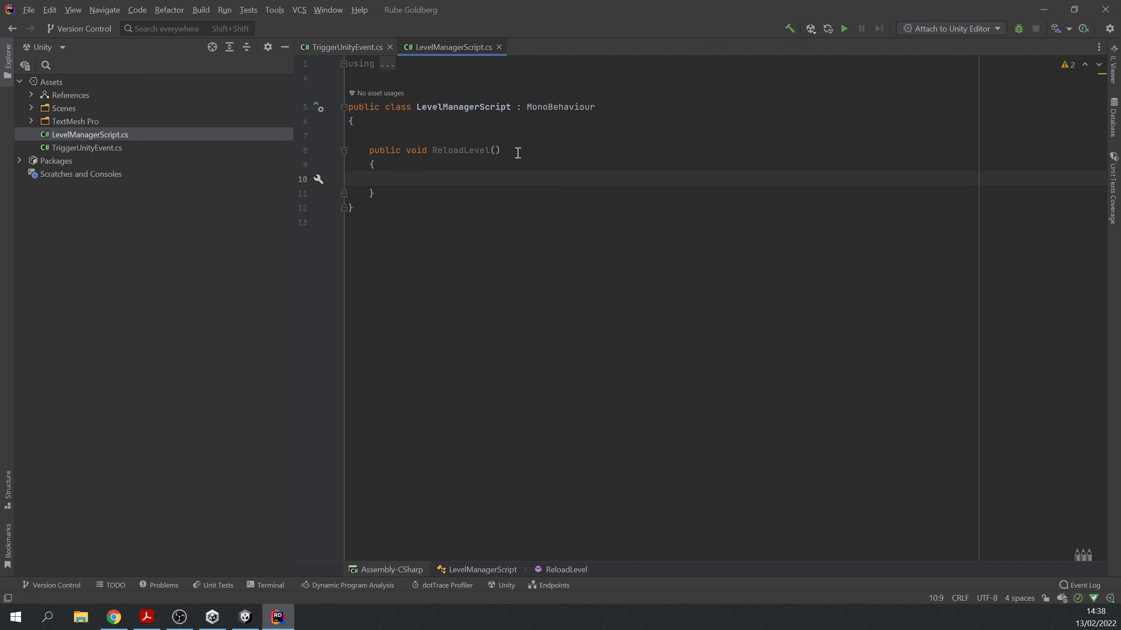
# Step: Add a SceneManager.LoadScene() call inside the body of ReloadLevel
pyautogui.write('Sc')
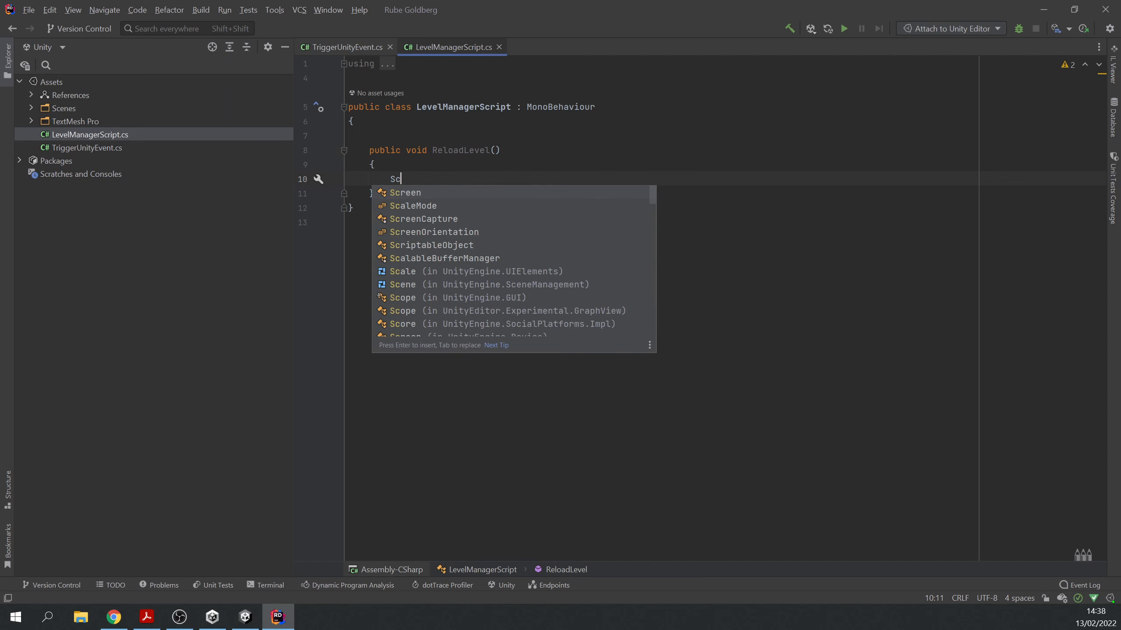
pyautogui.write('e')
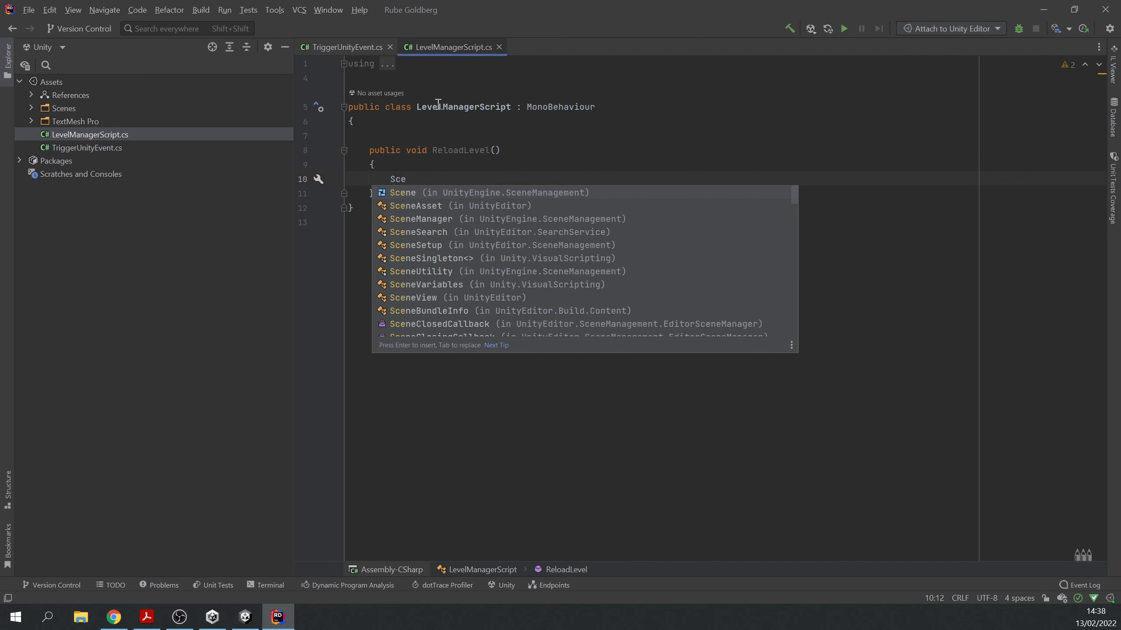
pyautogui.click(458, 219)
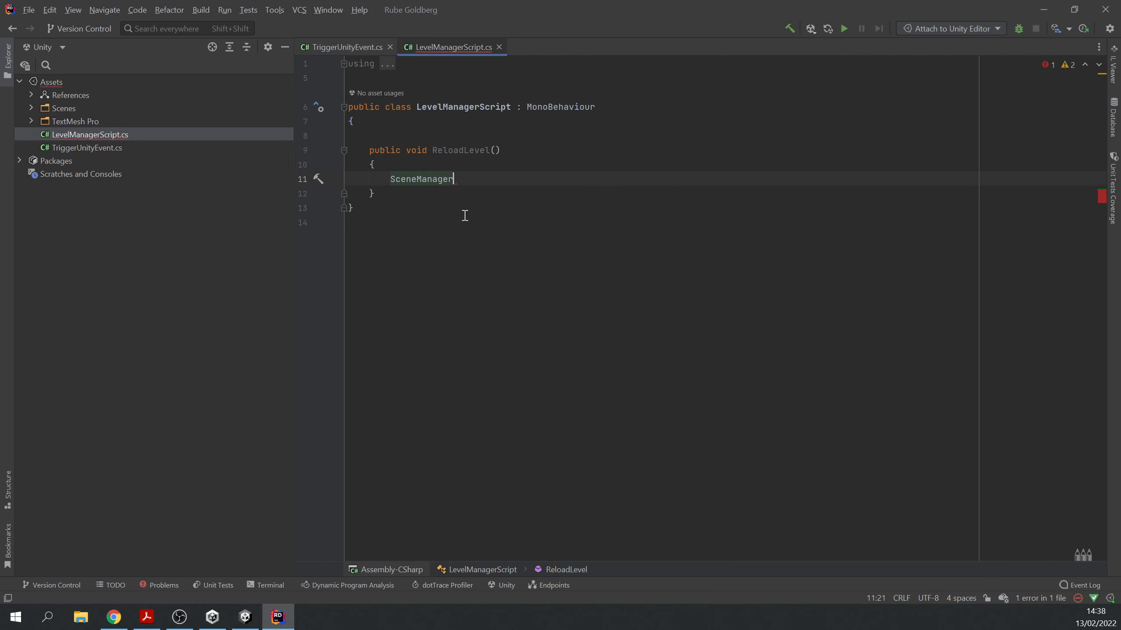
pyautogui.write('.Lo')
pyautogui.press('Return')
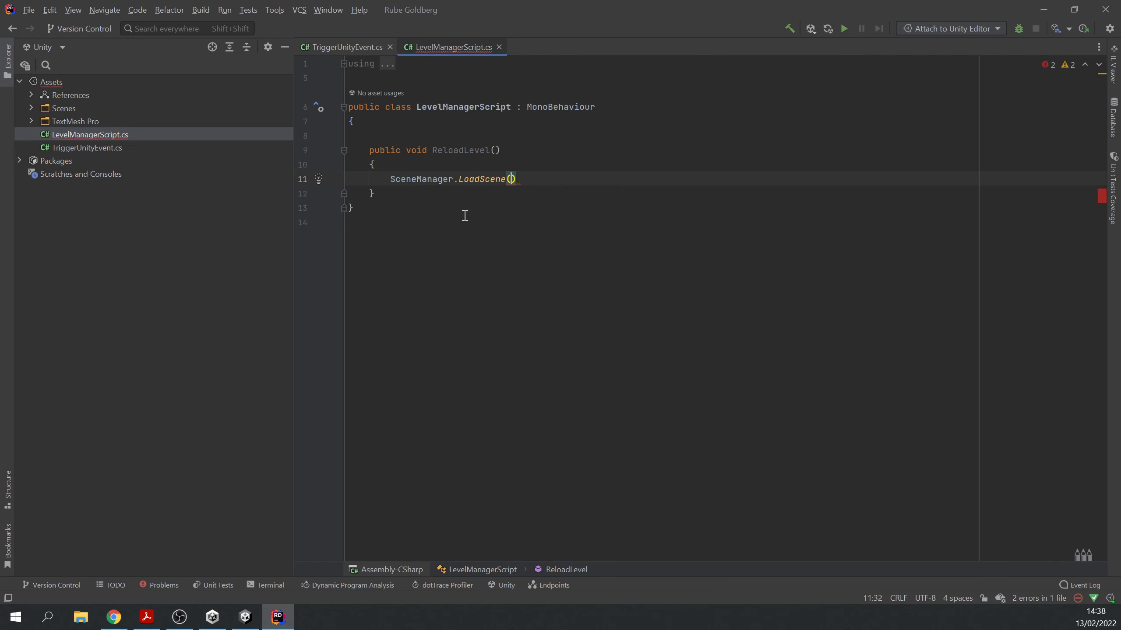
pyautogui.write('Get')
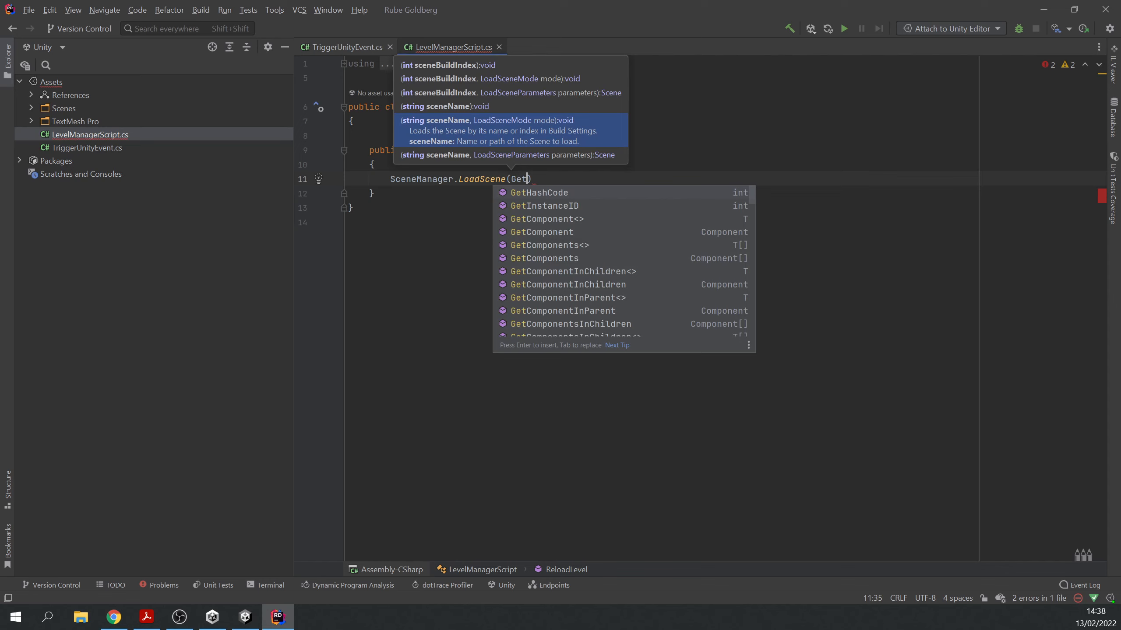
pyautogui.write('A')
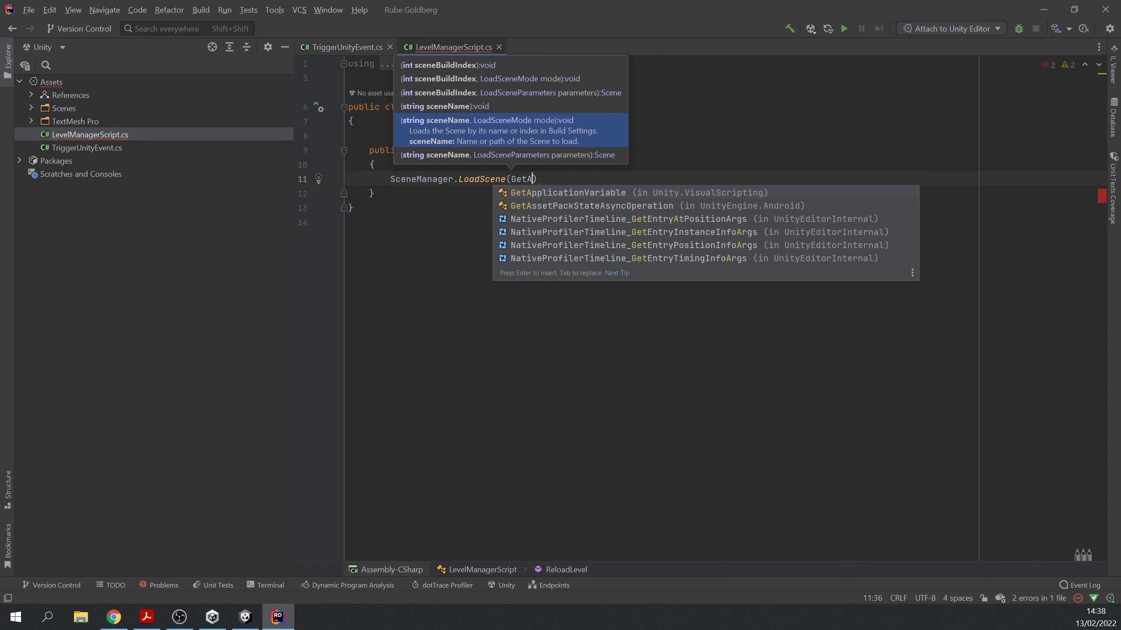
pyautogui.press('BackSpace')
pyautogui.press('BackSpace')
pyautogui.press('BackSpace')
pyautogui.press('BackSpace')
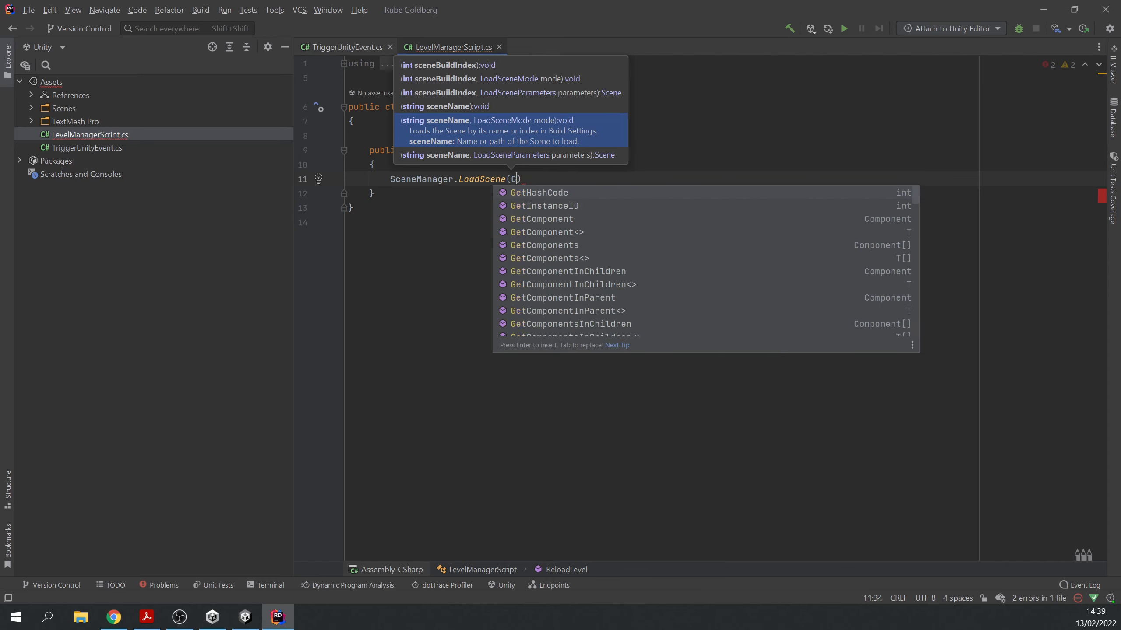
pyautogui.write('Active')
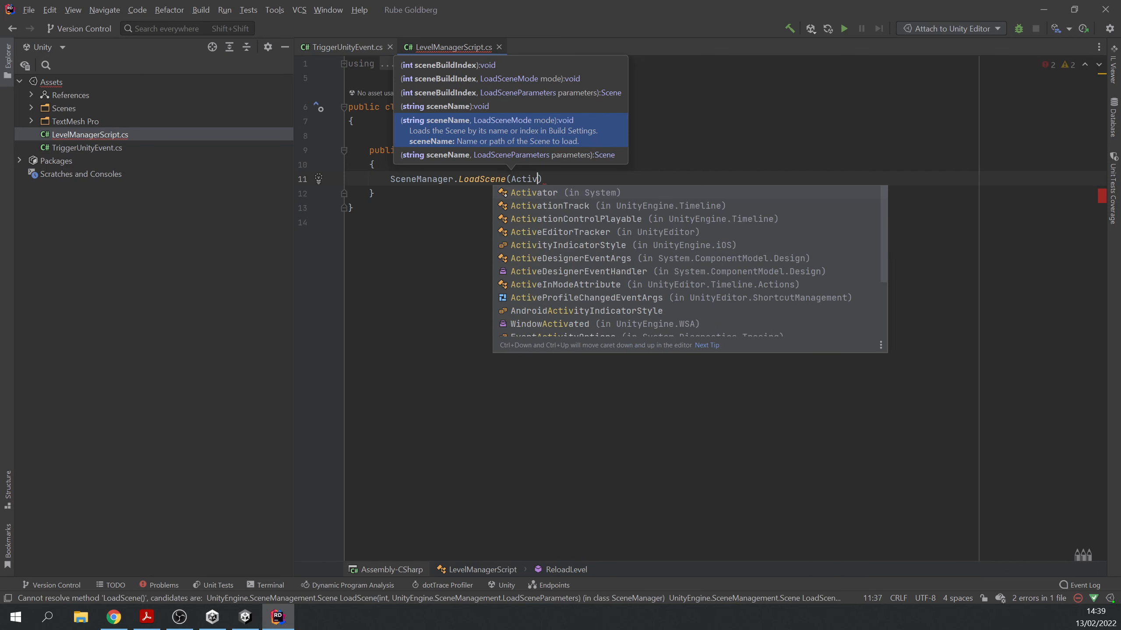
pyautogui.press('BackSpace')
pyautogui.press('BackSpace')
pyautogui.press('BackSpace')
pyautogui.press('BackSpace')
pyautogui.press('BackSpace')
pyautogui.press('BackSpace')
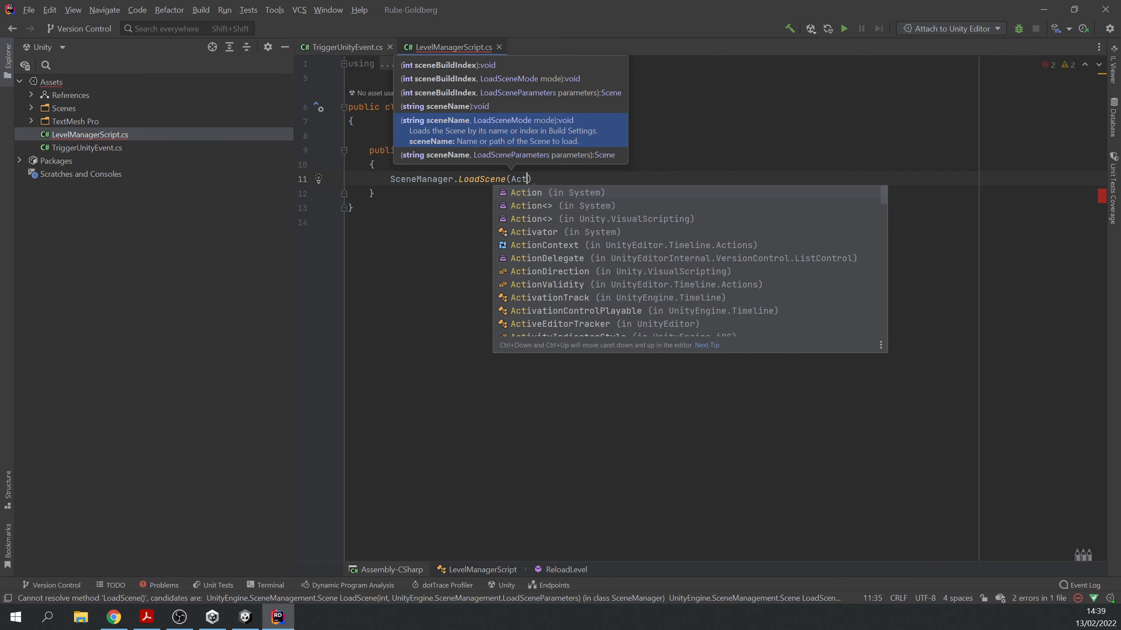
pyautogui.write('Fi')
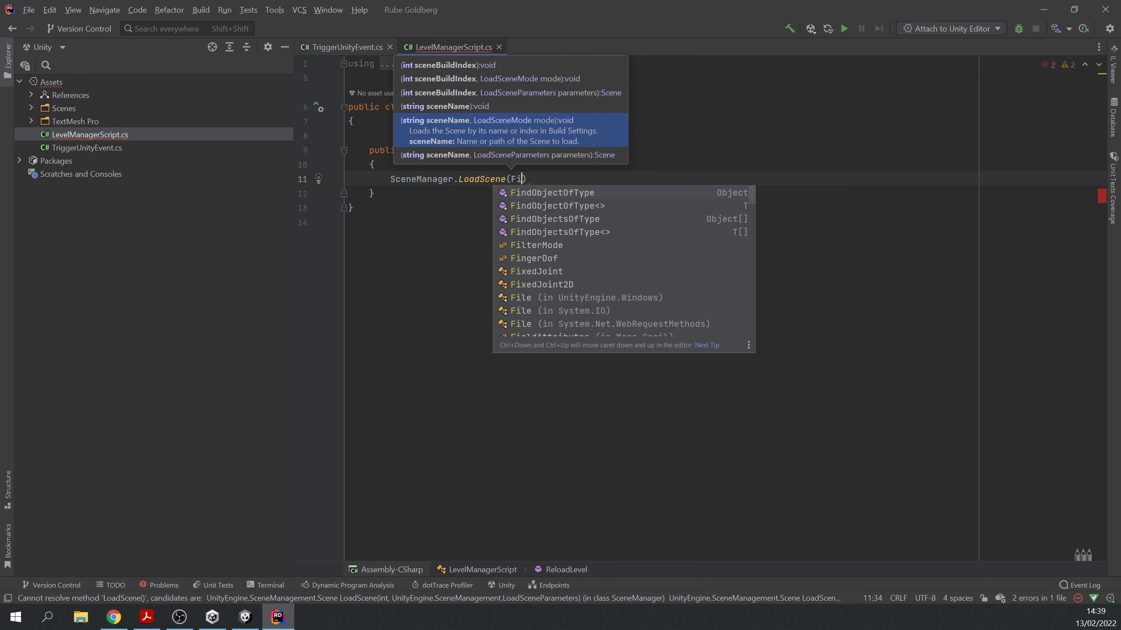
pyautogui.press('BackSpace')
pyautogui.press('BackSpace')
pyautogui.write('Act')
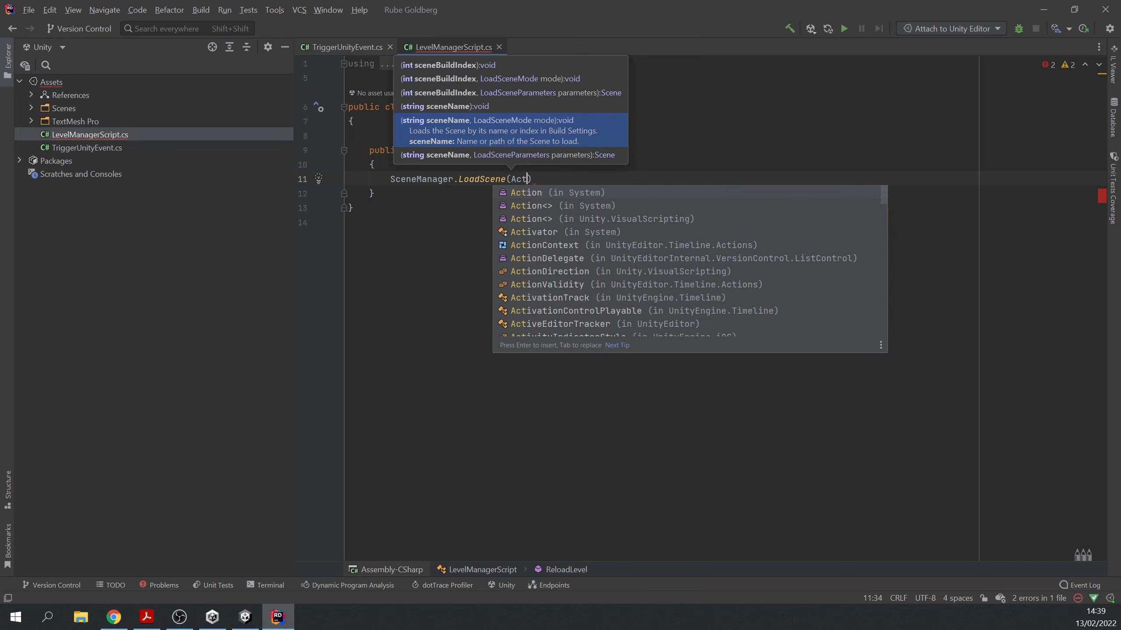
pyautogui.write('i')
pyautogui.scroll(-10, 723, 261)
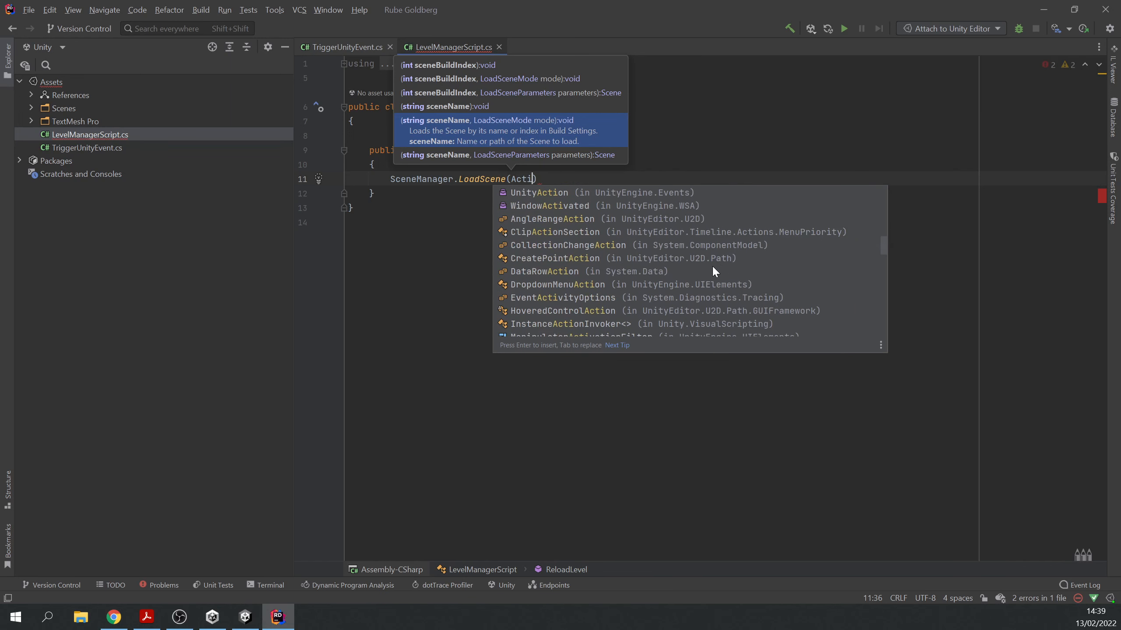
pyautogui.write('veSc')
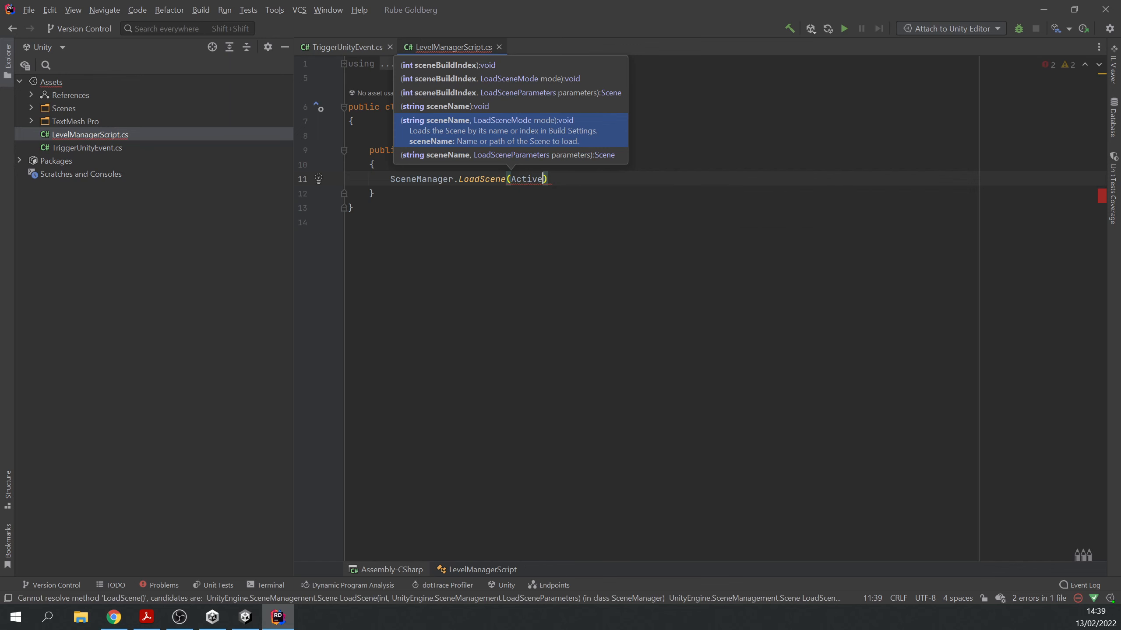
pyautogui.press('BackSpace')
pyautogui.press('BackSpace')
pyautogui.press('BackSpace')
pyautogui.press('BackSpace')
pyautogui.press('BackSpace')
pyautogui.press('BackSpace')
pyautogui.press('BackSpace')
pyautogui.press('BackSpace')
# Step: Pass SceneManager.GetActiveScene().name as the LoadScene argument and end the statement with a semicolon
pyautogui.write('SceneManager')
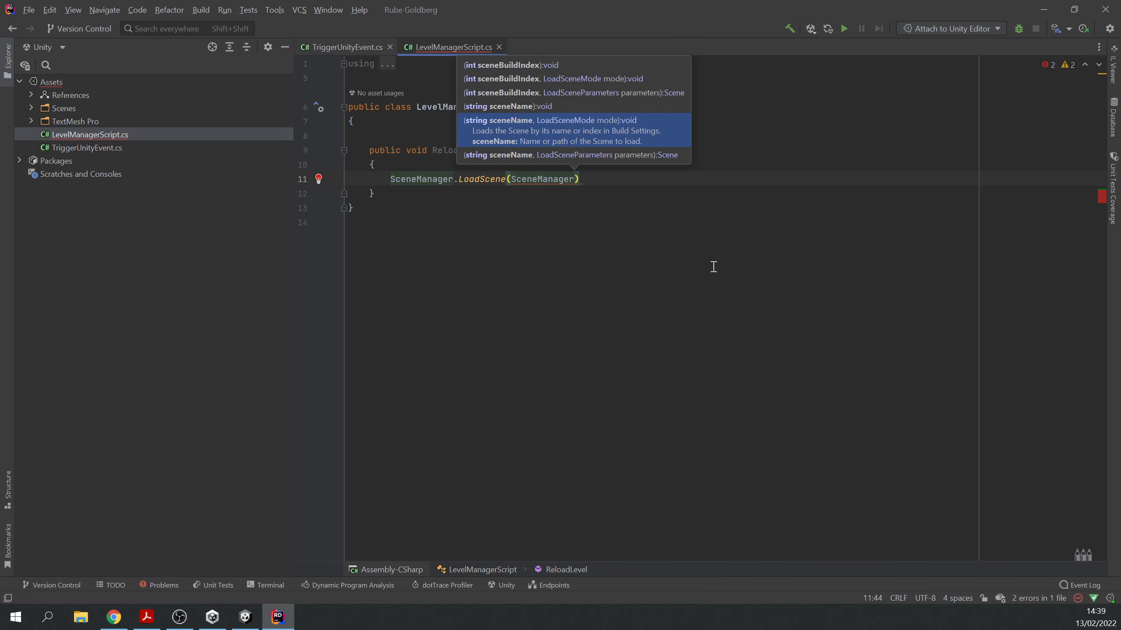
pyautogui.write('.')
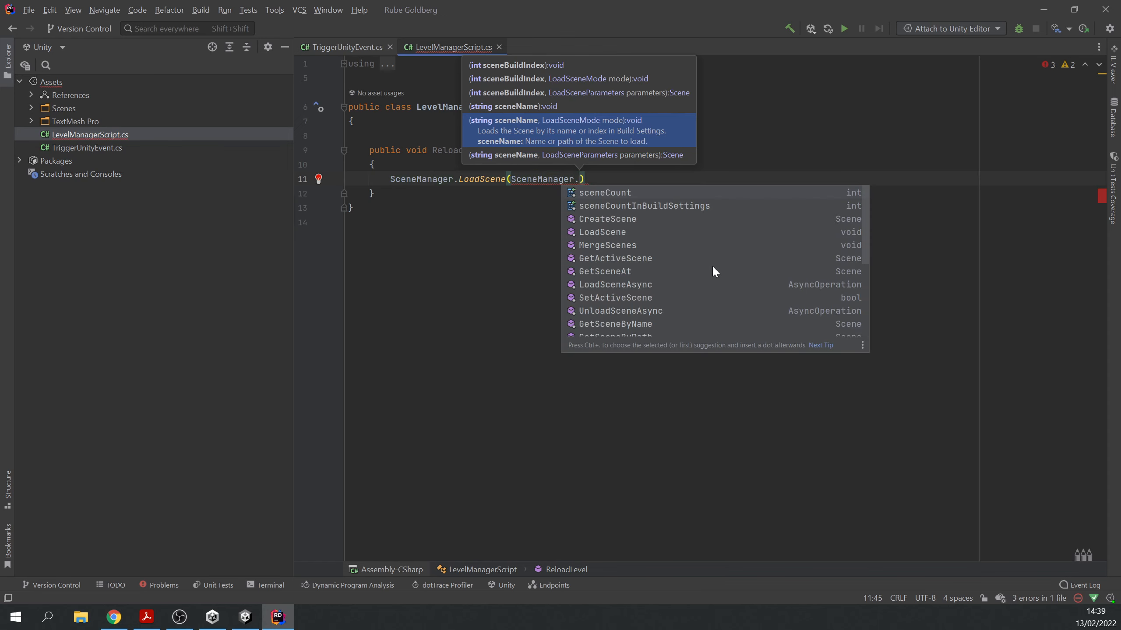
pyautogui.write('Get')
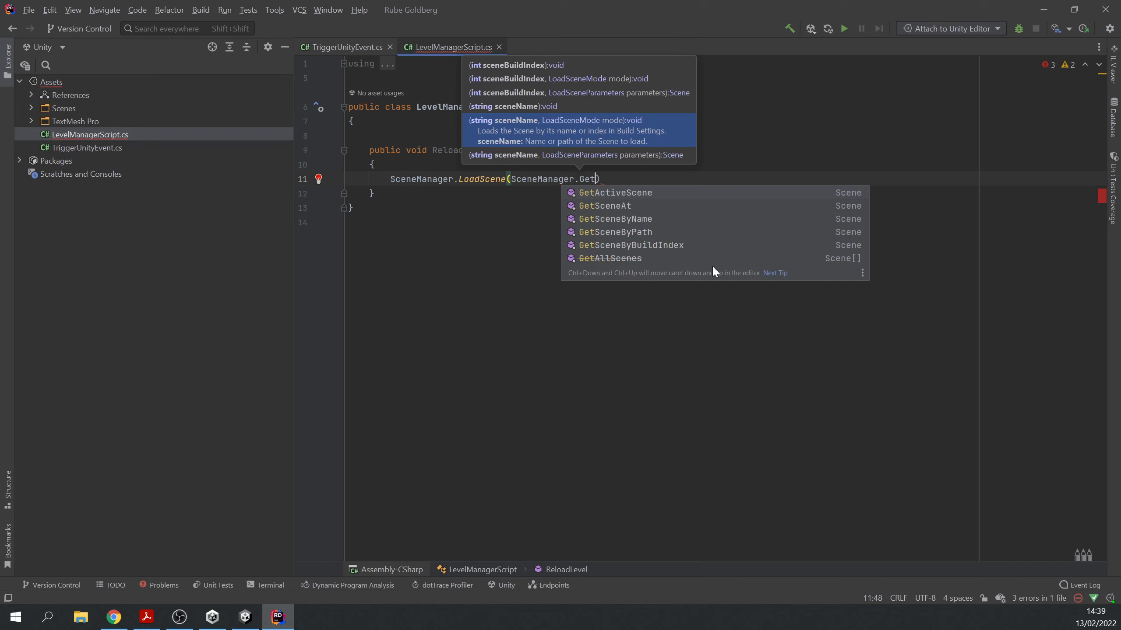
pyautogui.press('Escape')
pyautogui.press('Return')
pyautogui.write('.name')
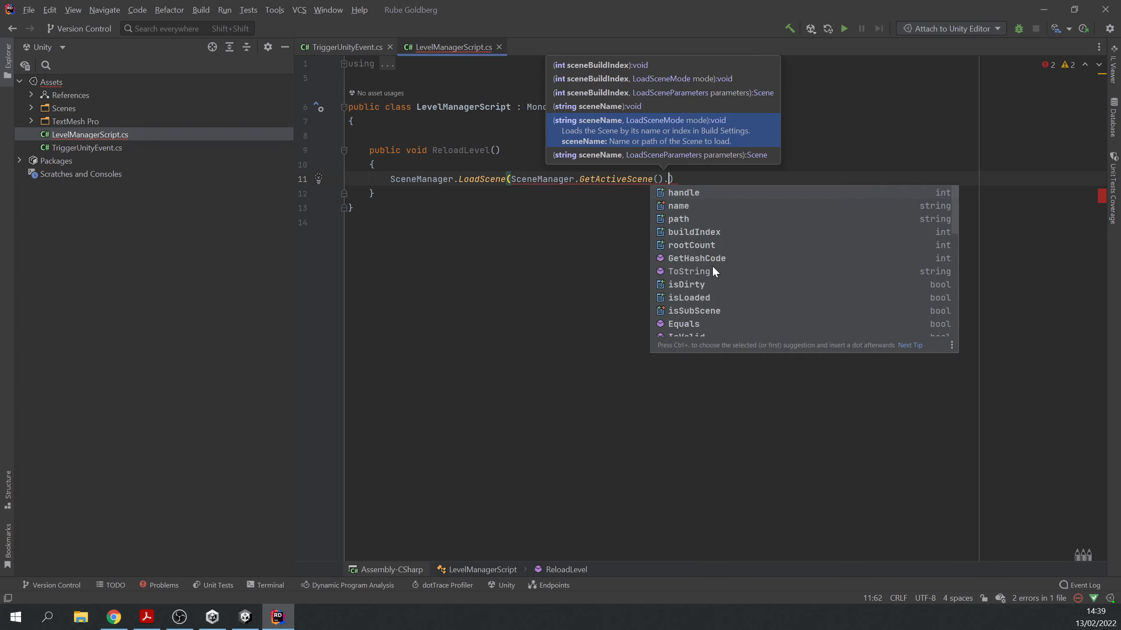
pyautogui.press('Escape')
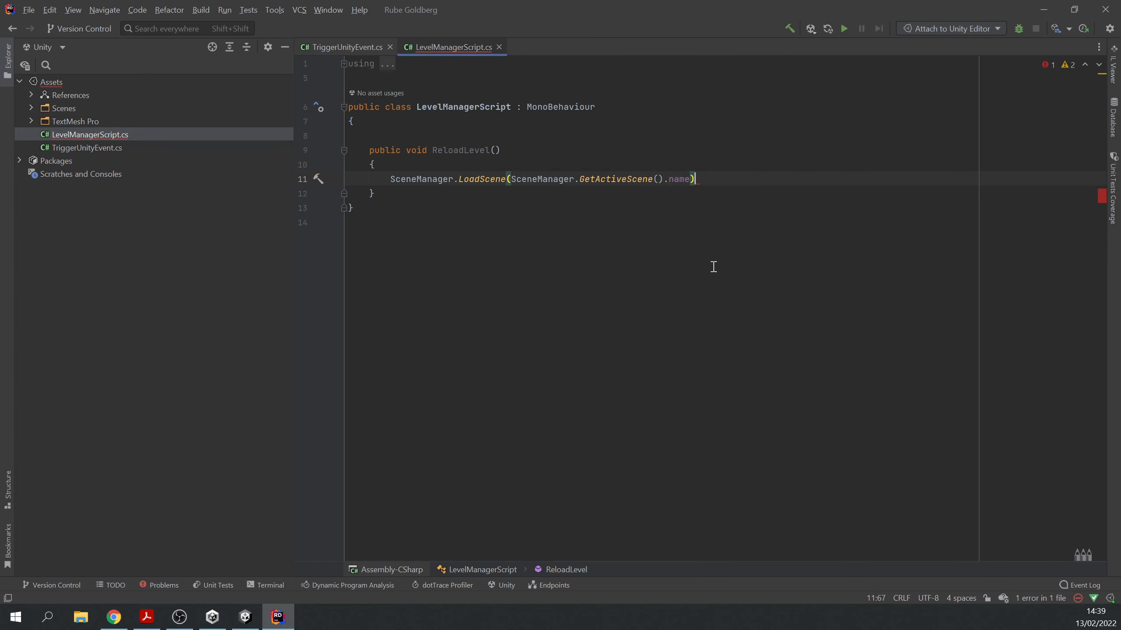
pyautogui.press('End')
pyautogui.write(';')
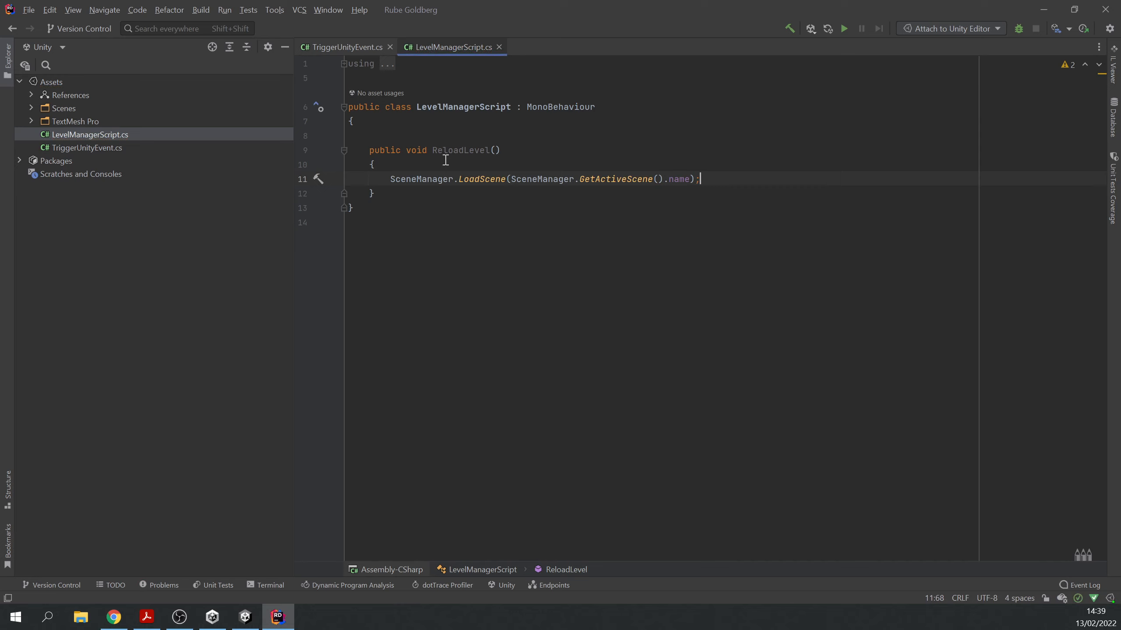
pyautogui.click(554, 178)
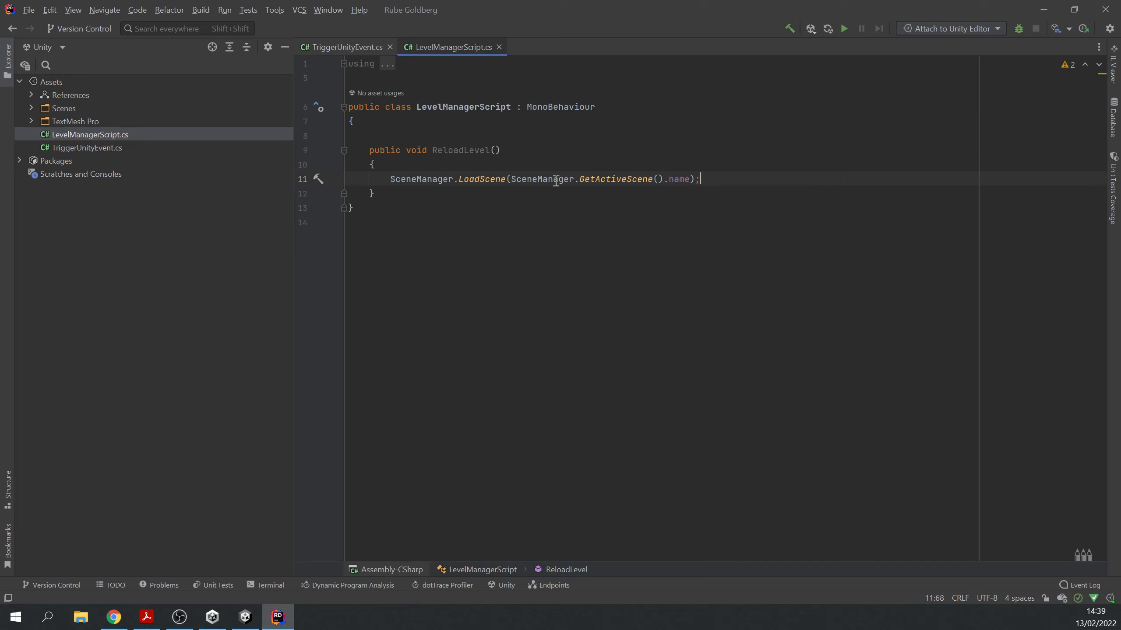
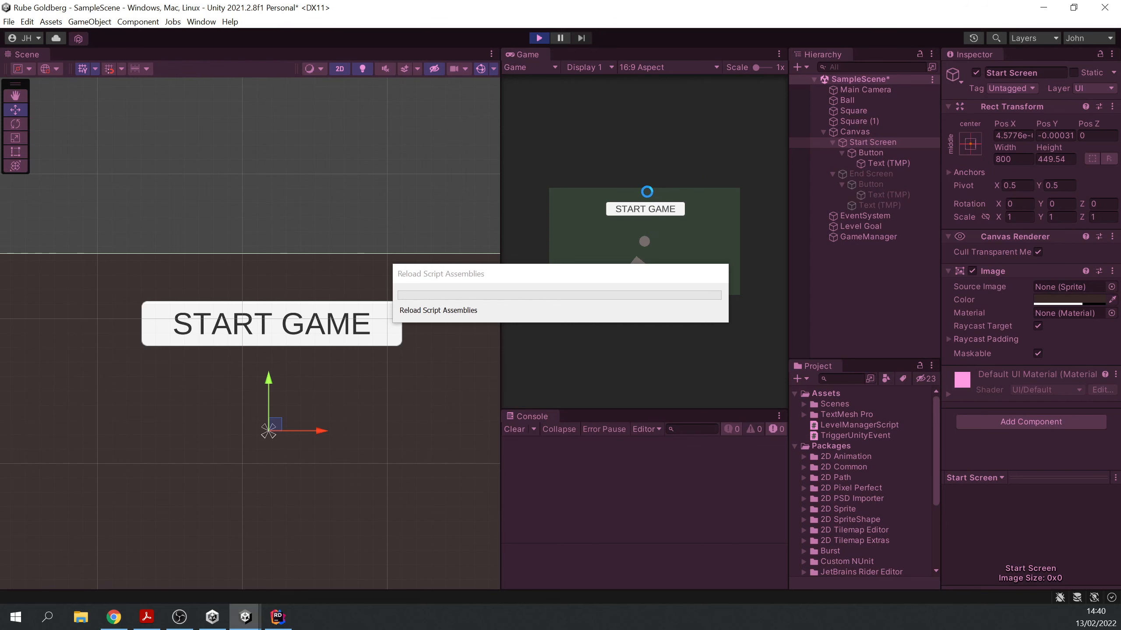
# Step: In Unity, play-test starting the game and replaying it from the end screen, and exit play mode
pyautogui.click(649, 210)
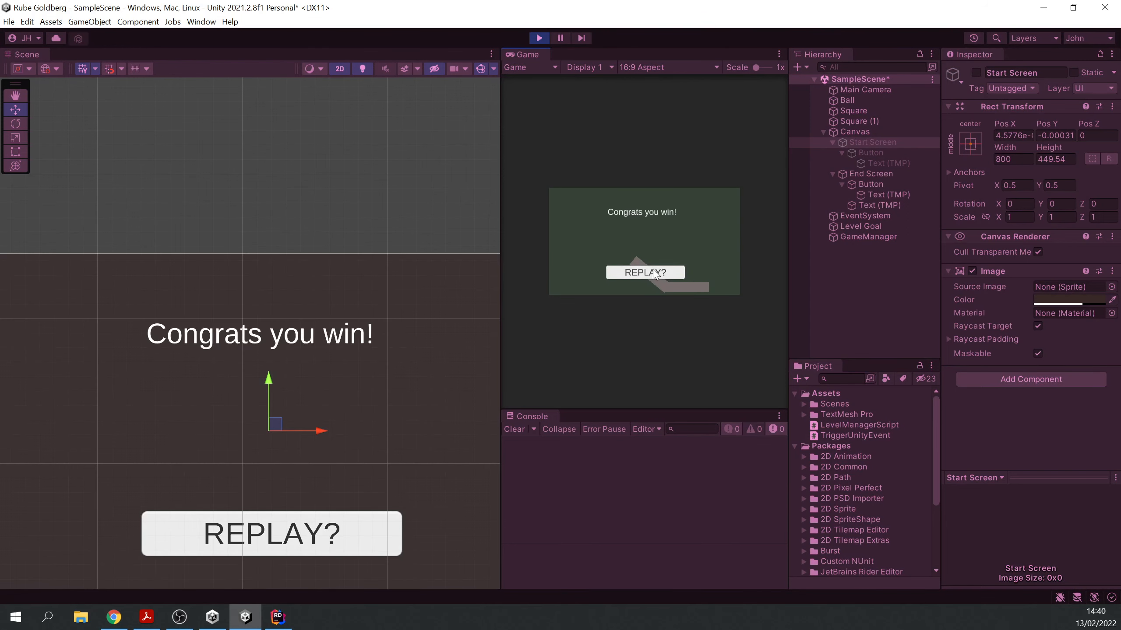
pyautogui.click(651, 270)
pyautogui.click(655, 207)
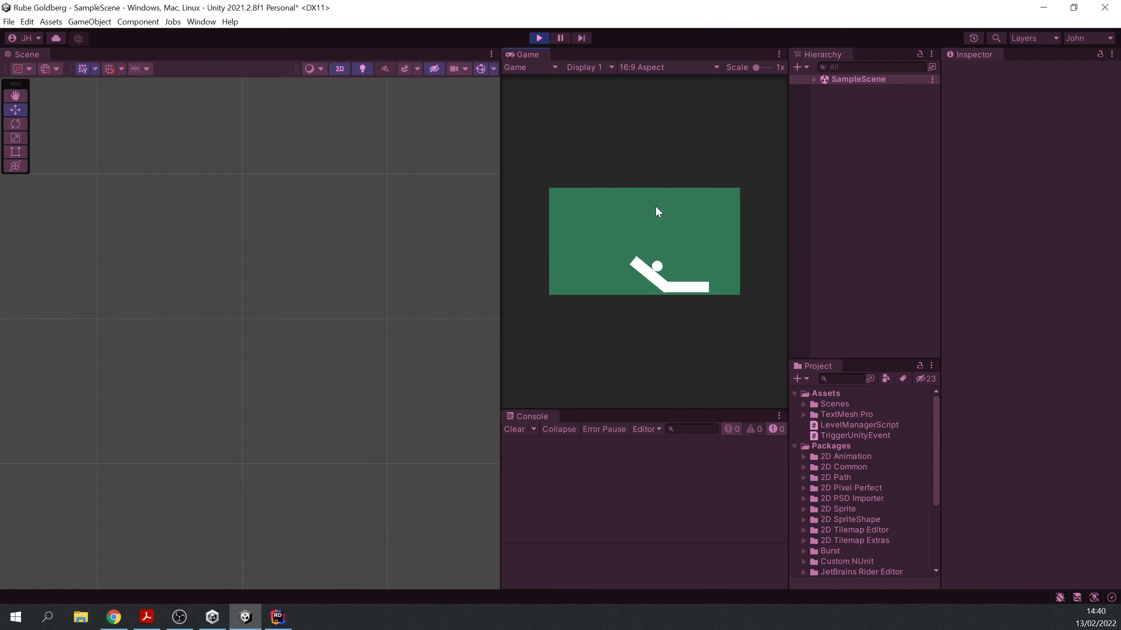
pyautogui.click(660, 273)
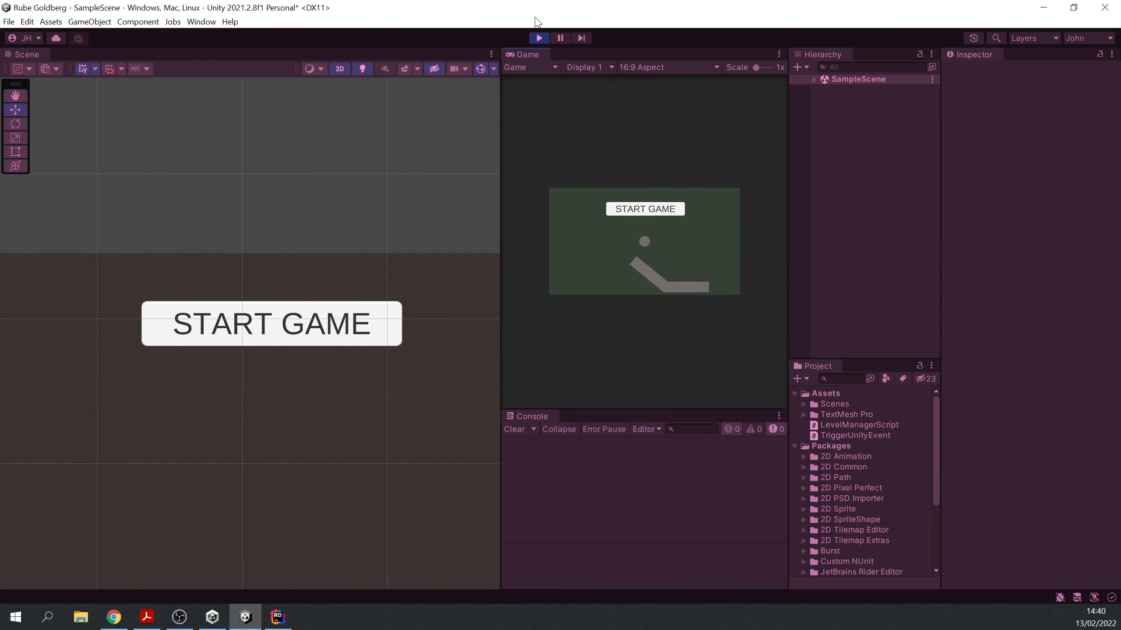
pyautogui.click(645, 208)
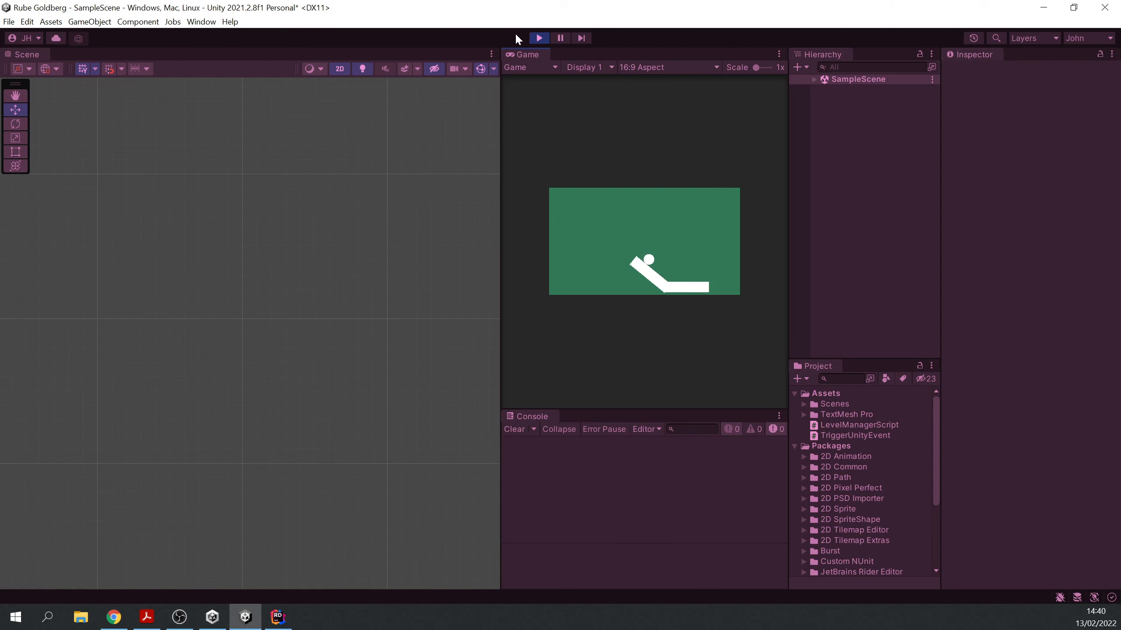
pyautogui.click(539, 38)
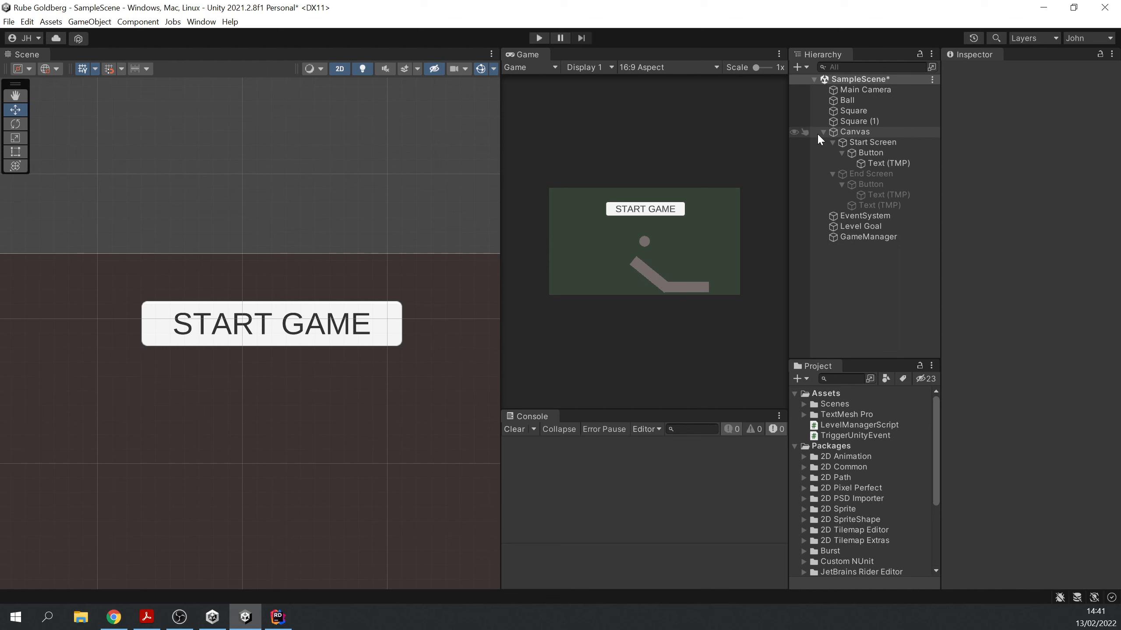
# Step: Make the Main Camera a child of the Ball and run the scene in play mode
pyautogui.click(862, 90)
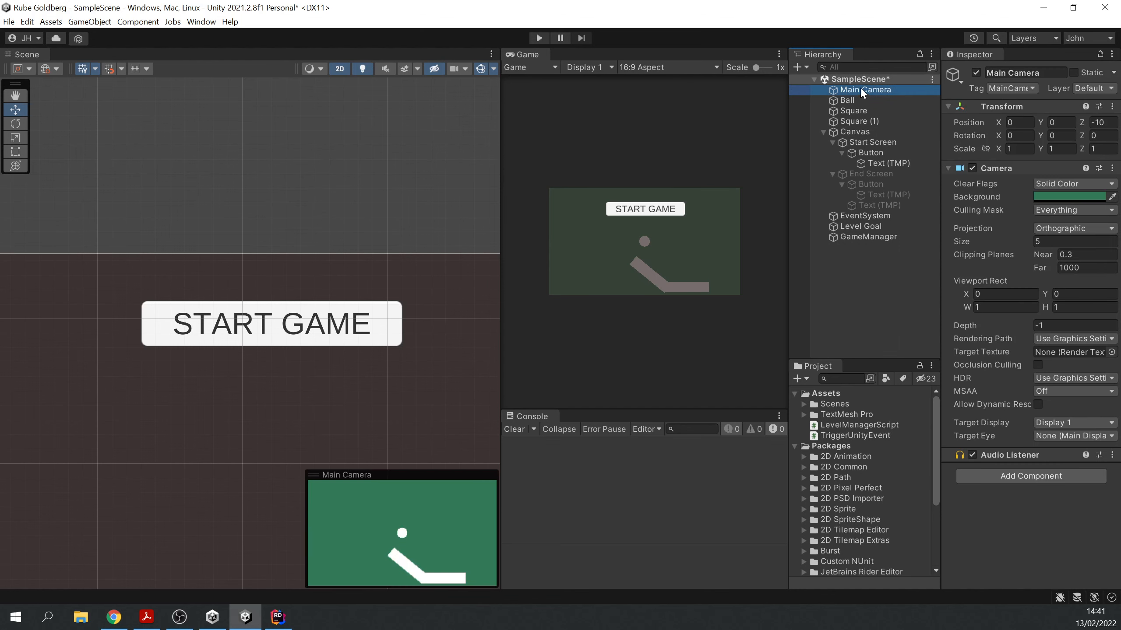
pyautogui.moveTo(860, 86); pyautogui.dragTo(856, 99)
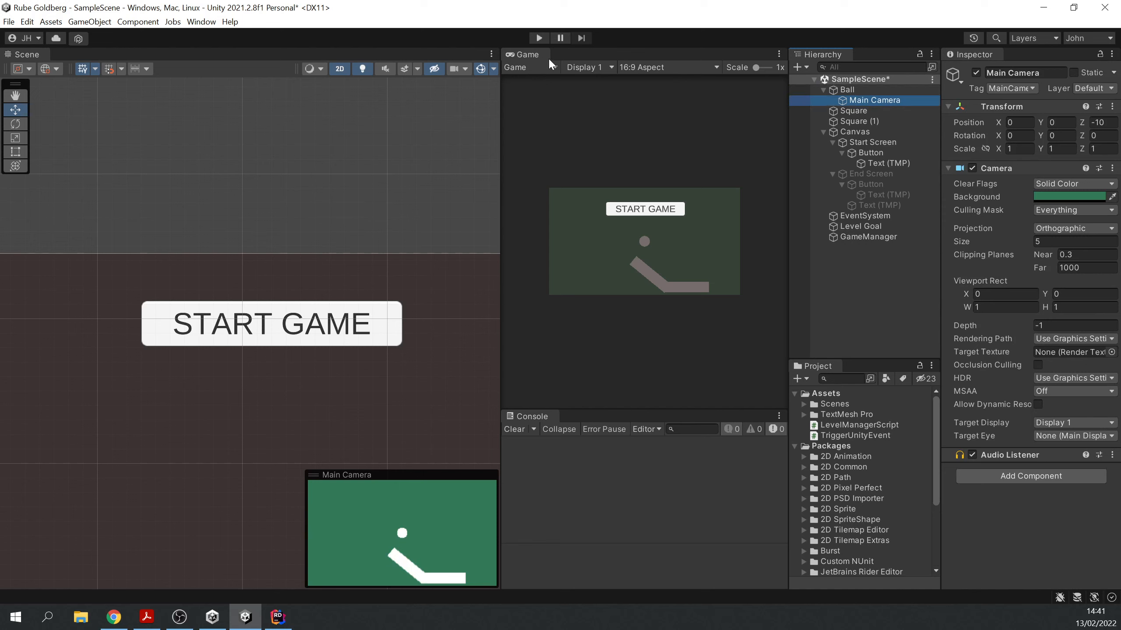
pyautogui.click(542, 42)
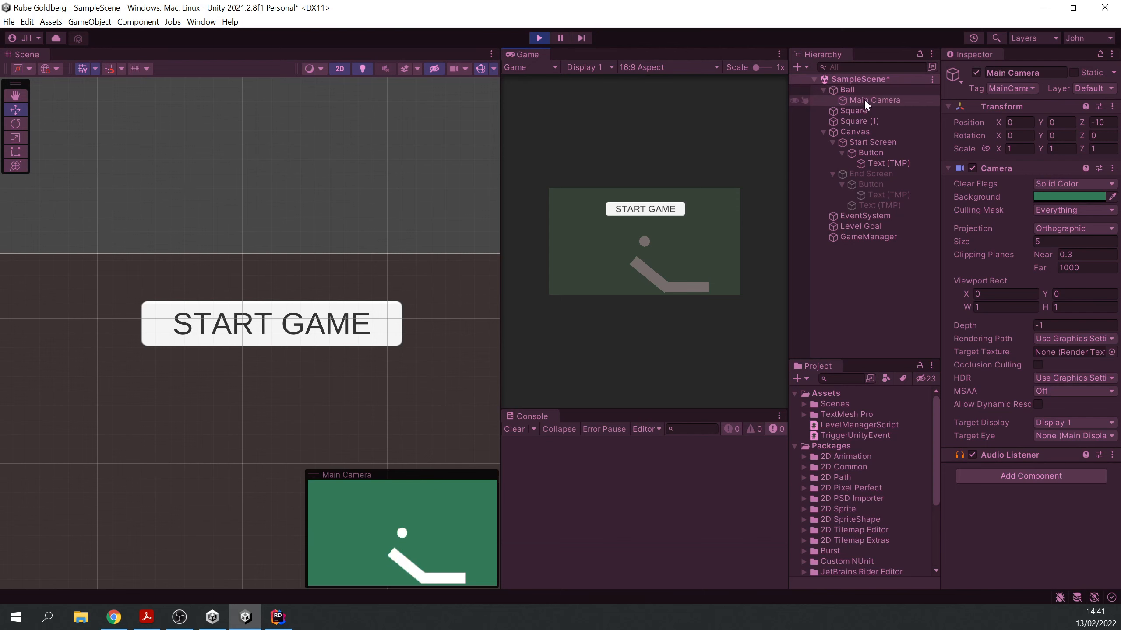
# Step: Start the game to check the ball-mounted camera, exit play mode, and move the Main Camera out of the Ball to the scene root
pyautogui.click(662, 209)
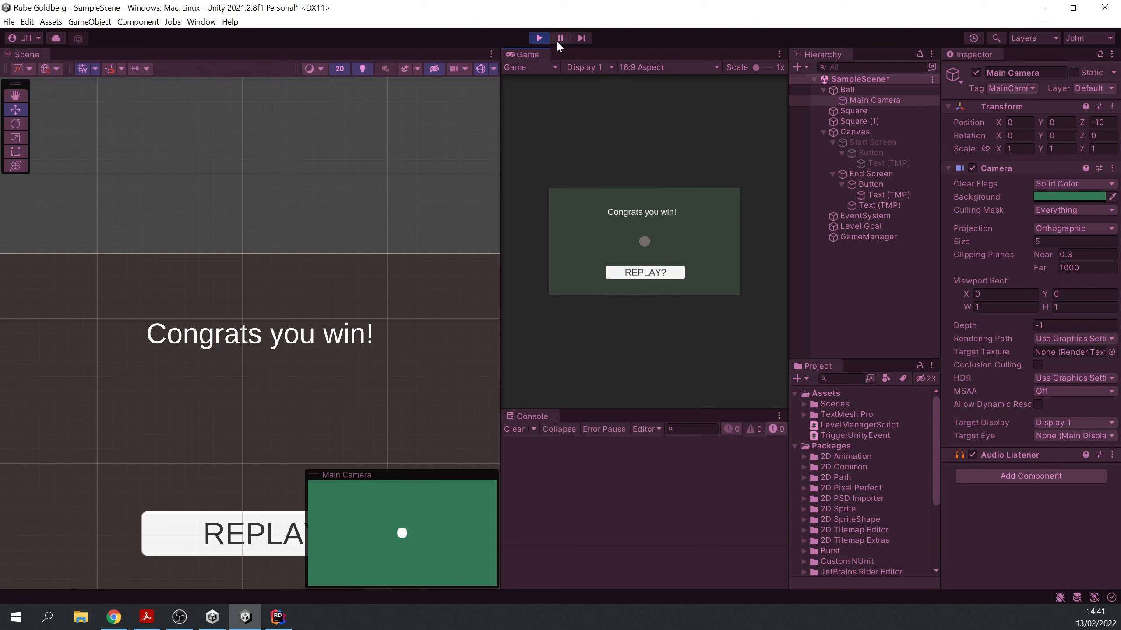
pyautogui.click(534, 39)
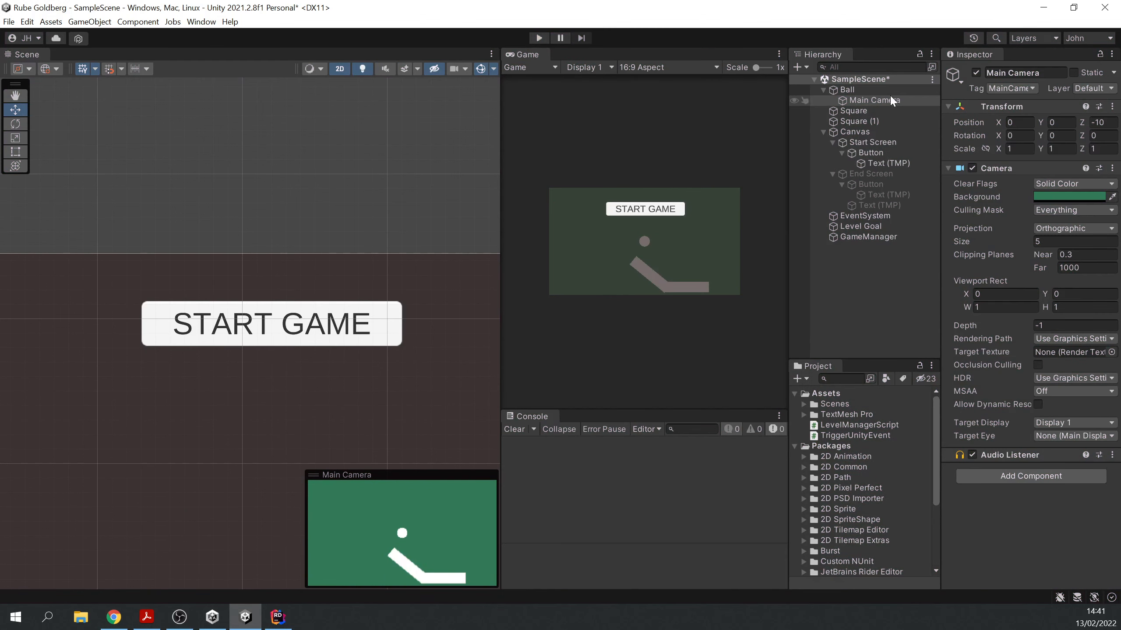
pyautogui.moveTo(890, 100); pyautogui.dragTo(872, 105)
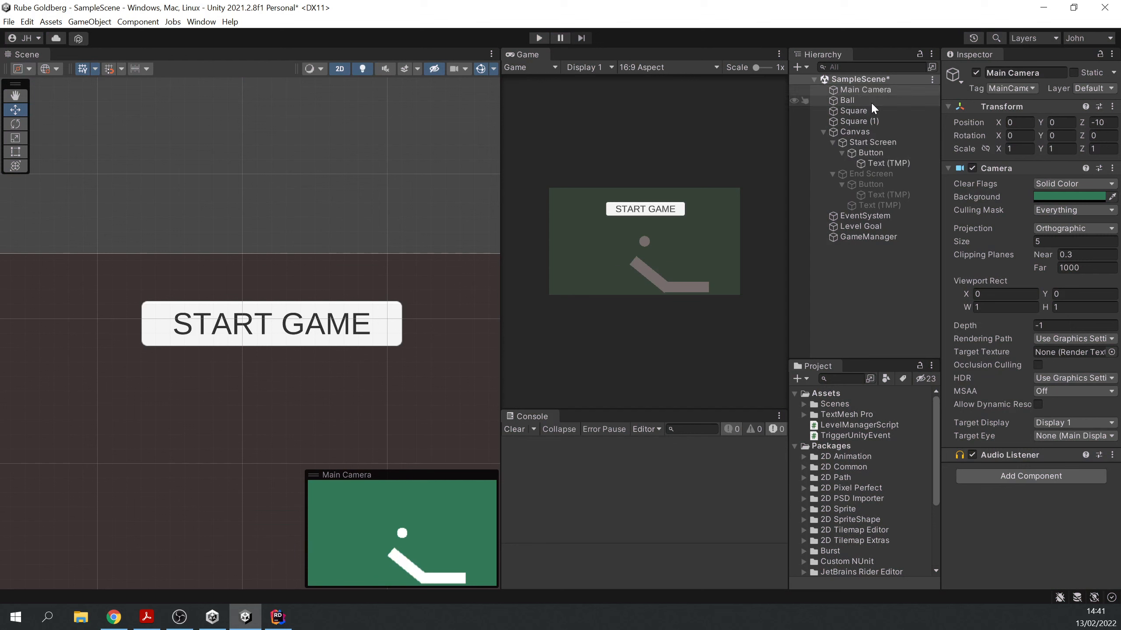
# Step: Install the Cinemachine package from the Unity Registry in Package Manager and close the package window
pyautogui.click(215, 22)
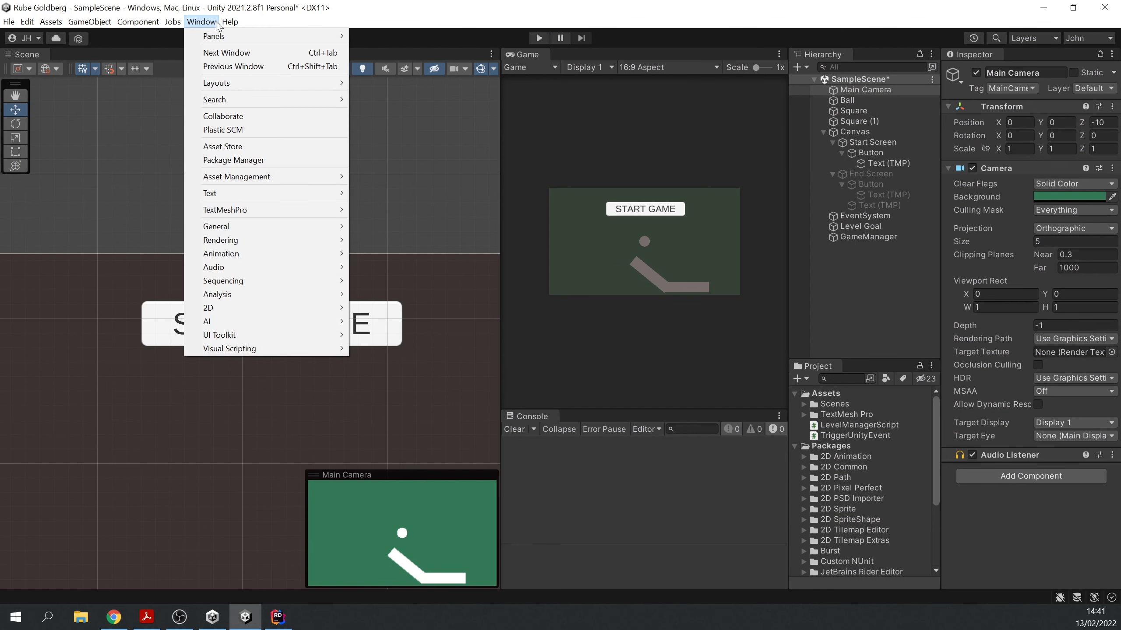
pyautogui.click(277, 158)
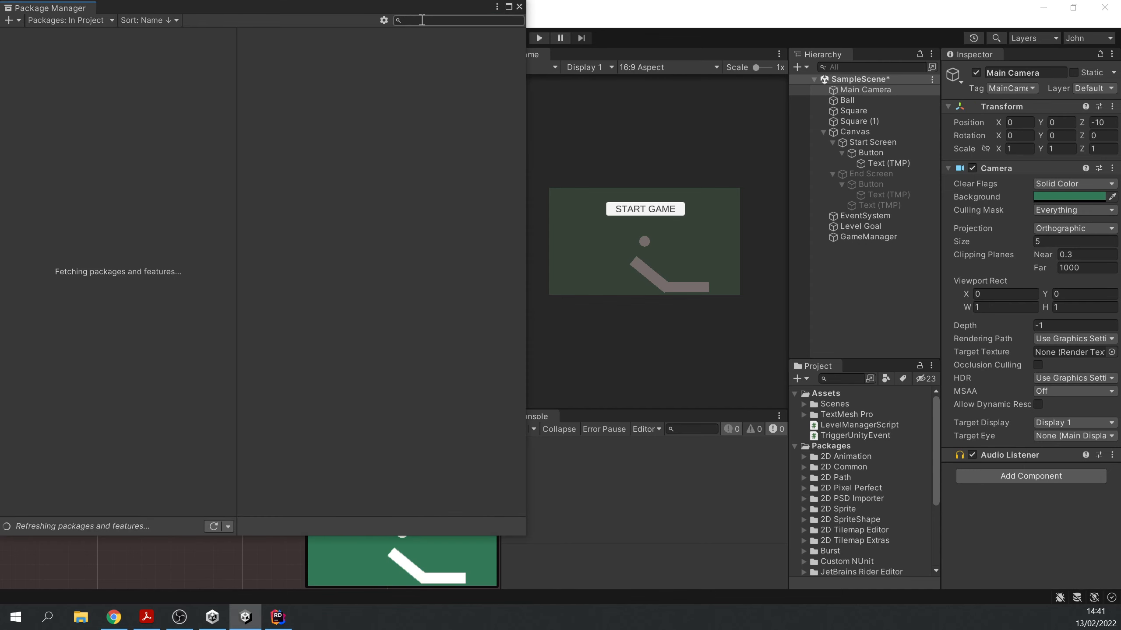
pyautogui.click(80, 21)
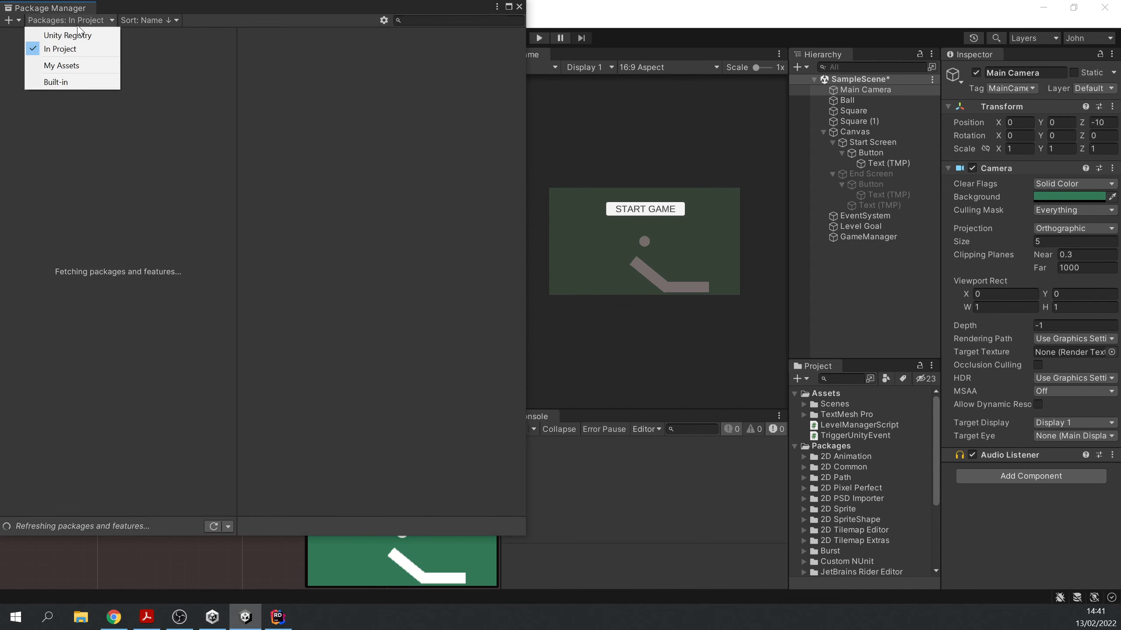
pyautogui.click(68, 36)
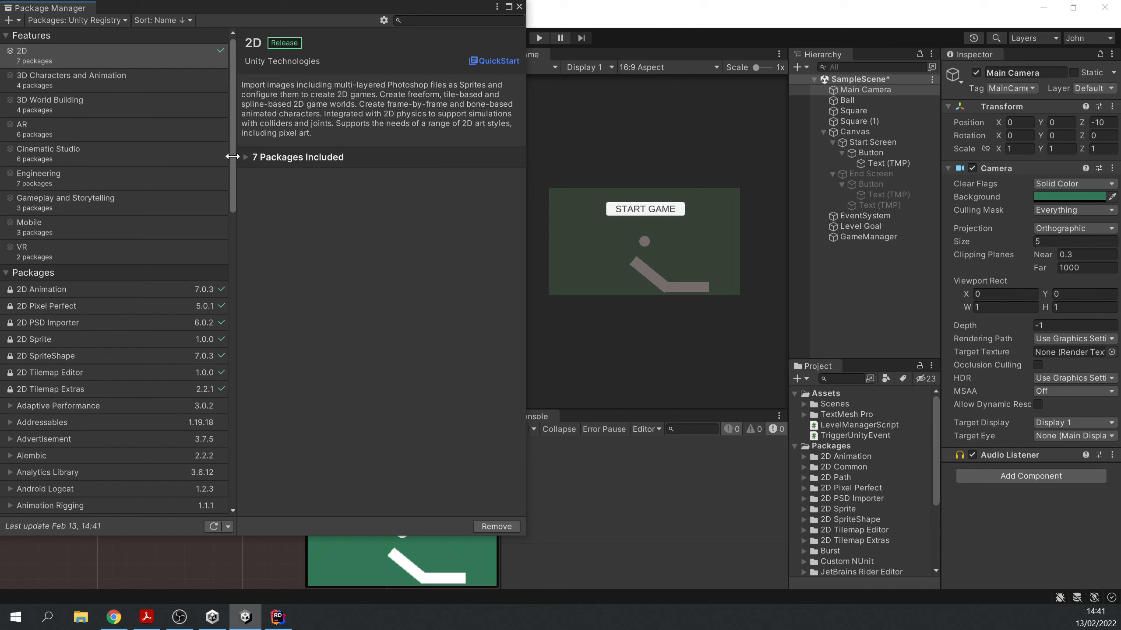
pyautogui.moveTo(236, 155); pyautogui.dragTo(229, 293)
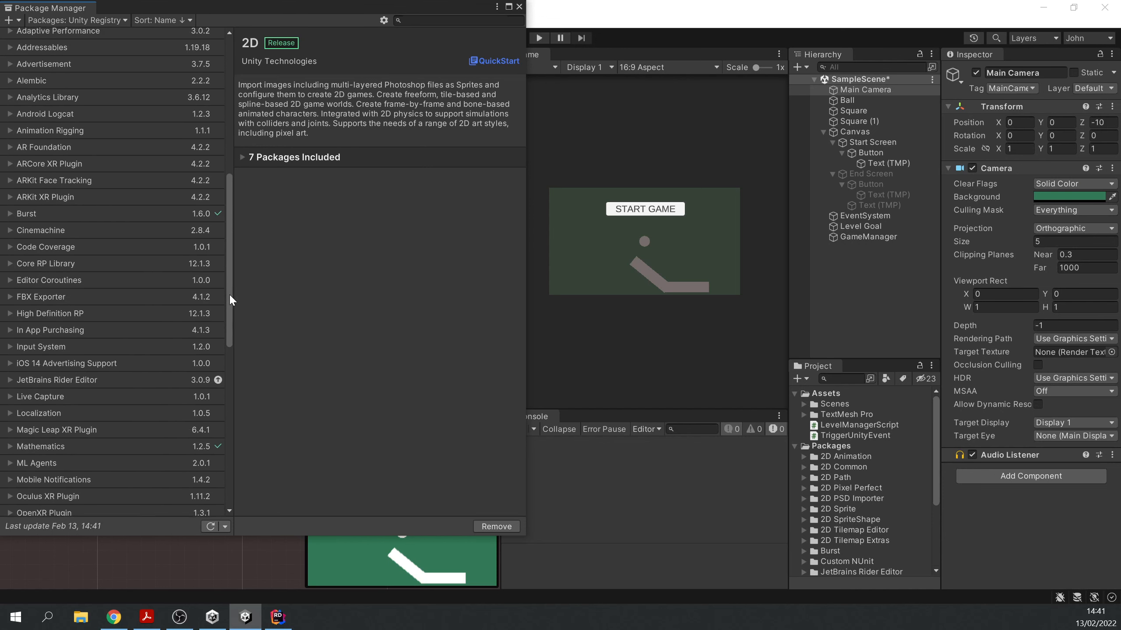
pyautogui.click(135, 228)
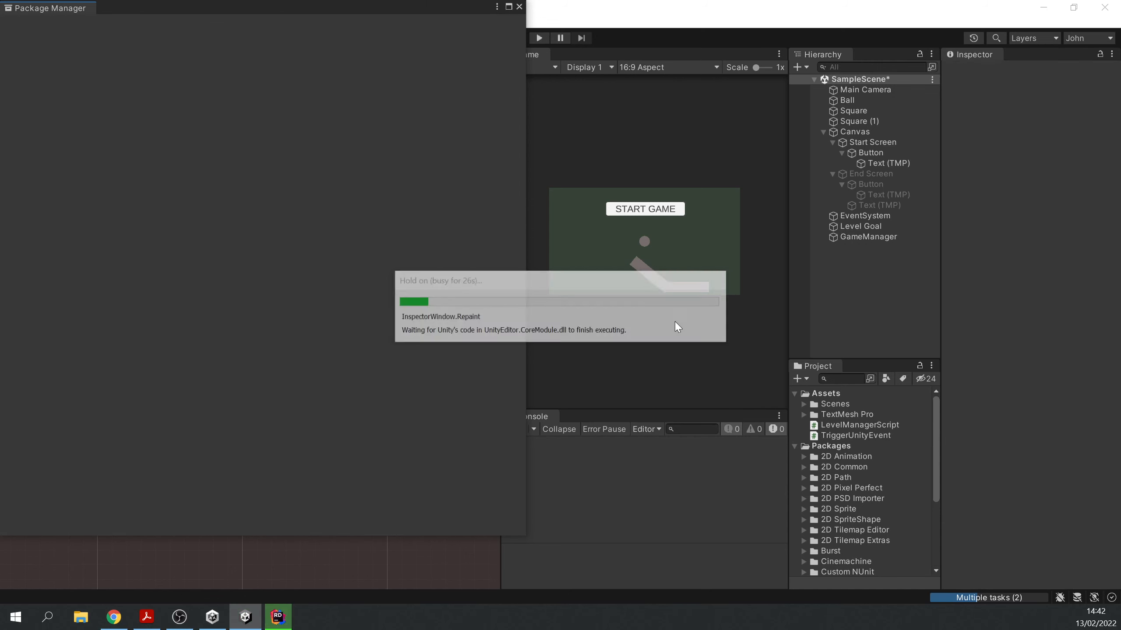
pyautogui.click(519, 6)
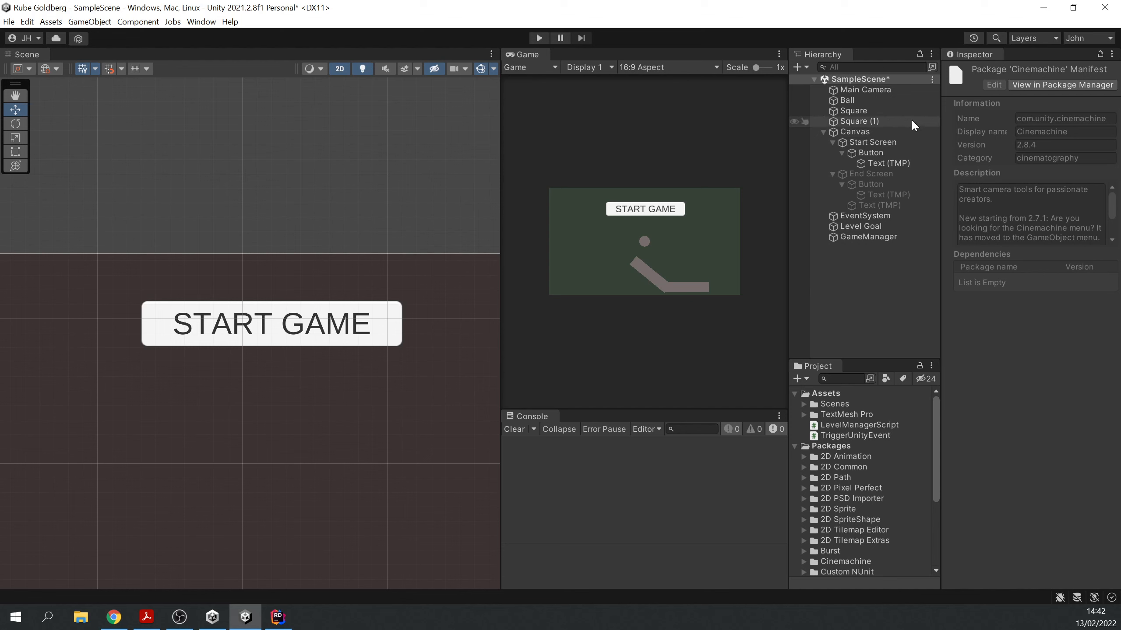
# Step: Add a CinemachineBrain component to the Main Camera
pyautogui.click(896, 88)
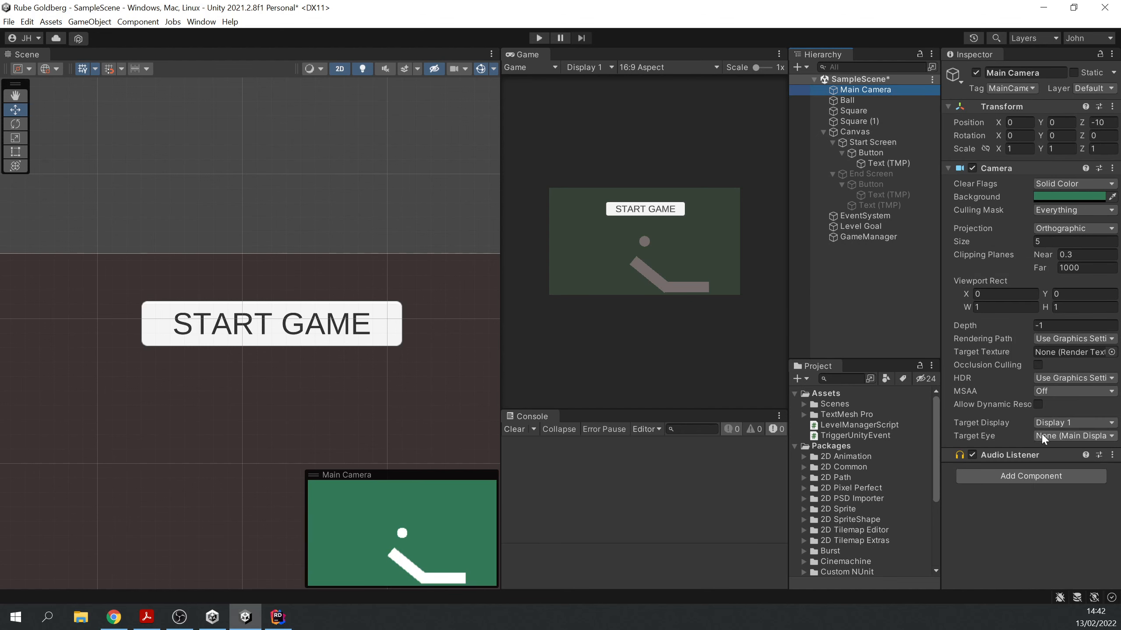
pyautogui.click(1042, 477)
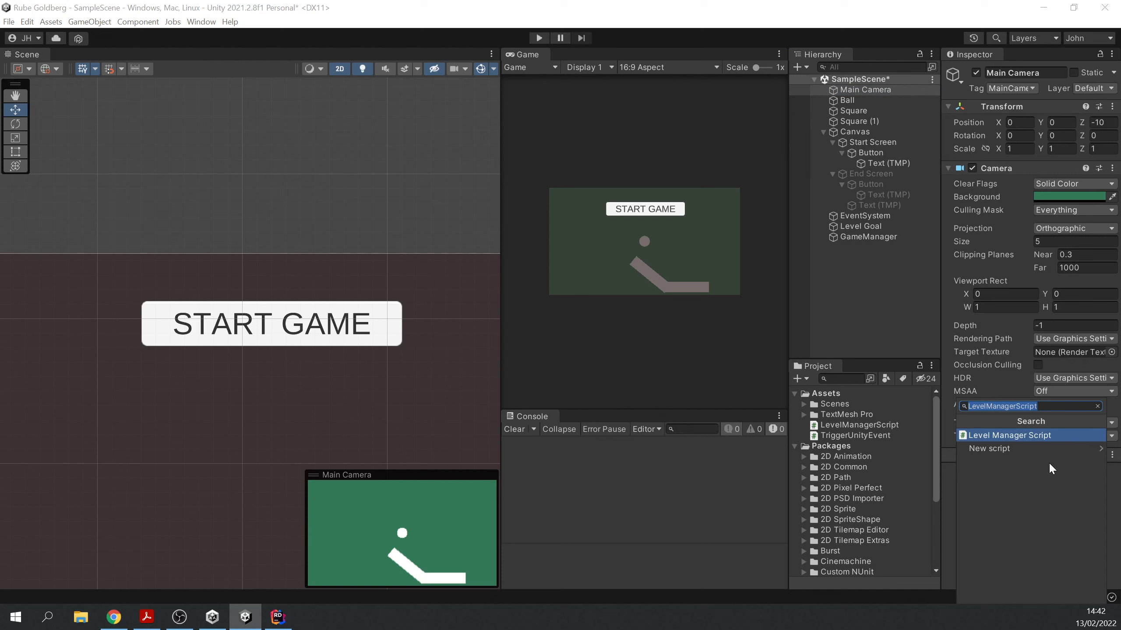
pyautogui.write('cinema')
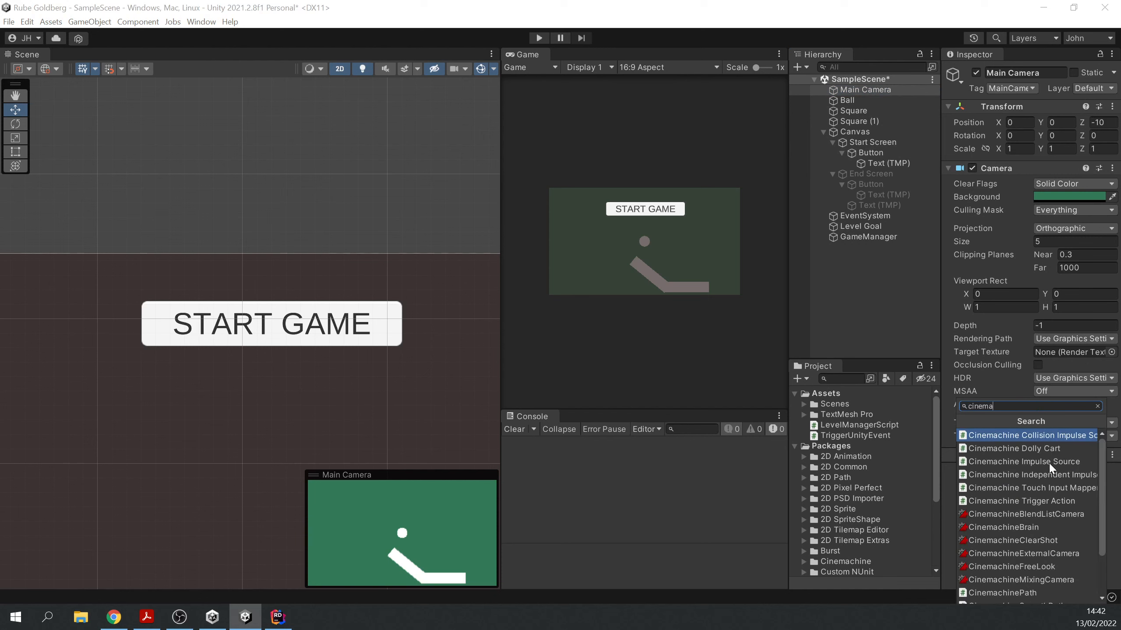
pyautogui.click(1037, 525)
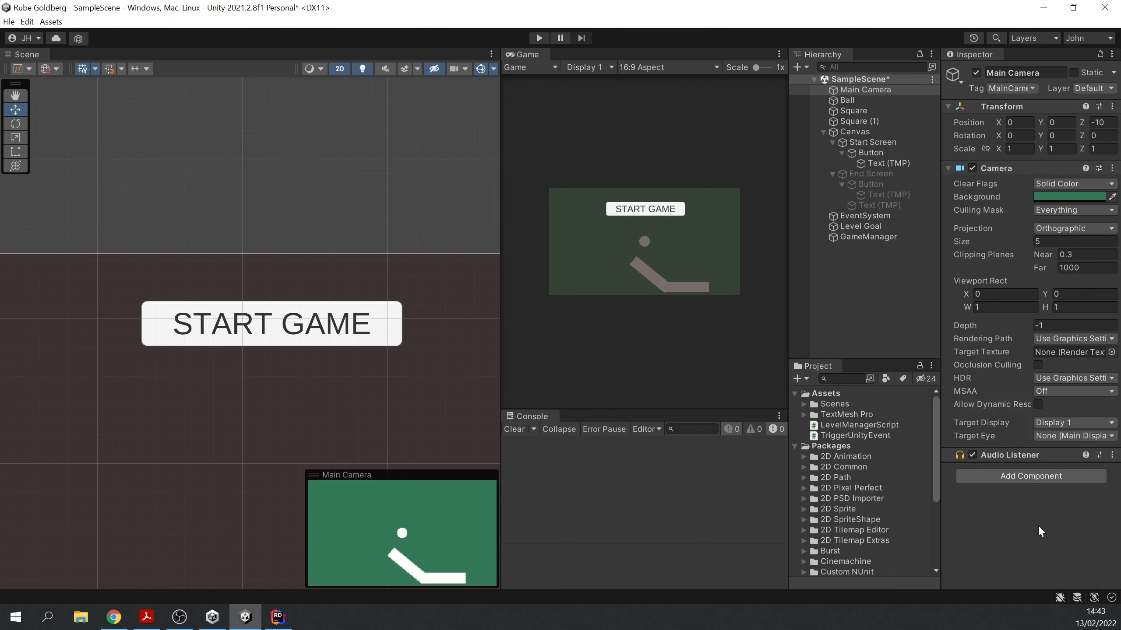
pyautogui.scroll(-3, 982, 503)
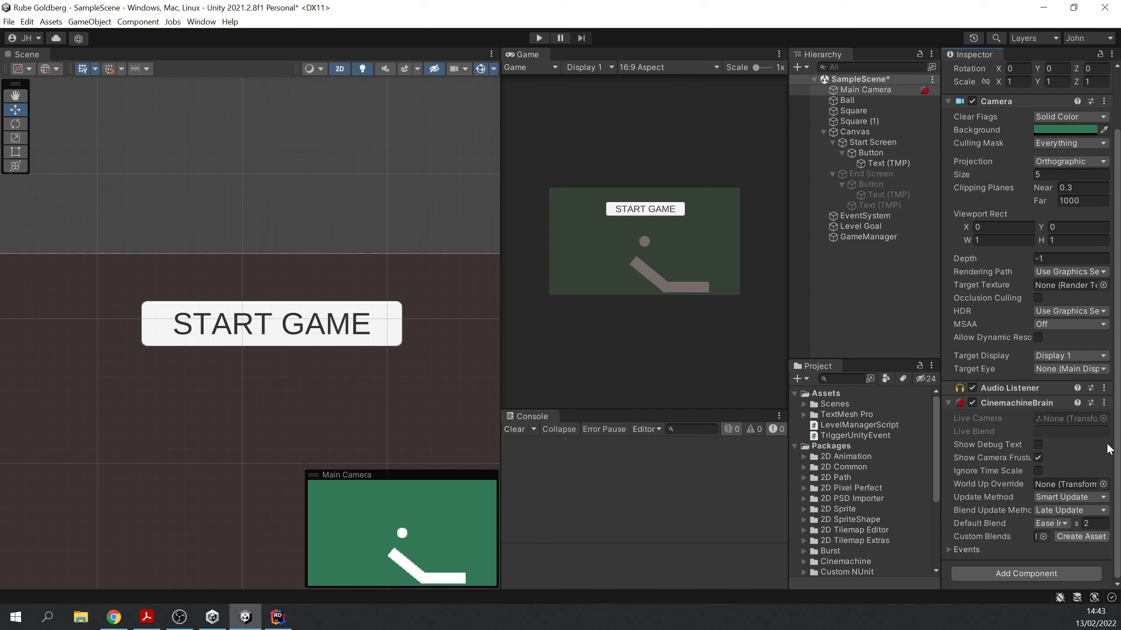
# Step: Create a Cinemachine 2D camera with its default name and set its Follow target to the Ball
pyautogui.click(865, 282)
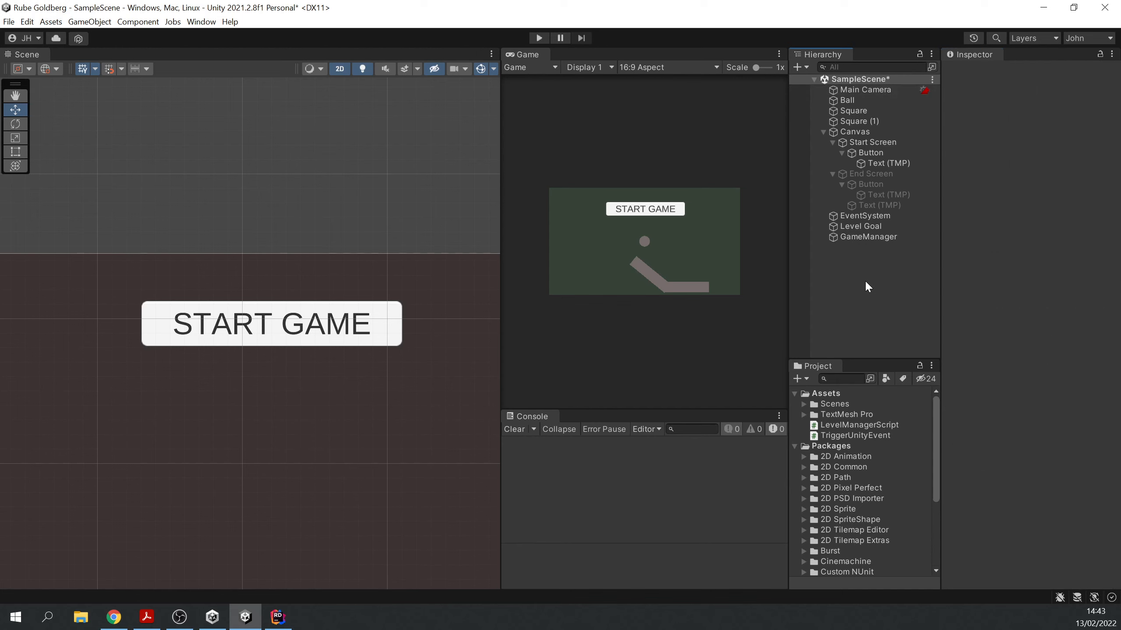
pyautogui.click(90, 21)
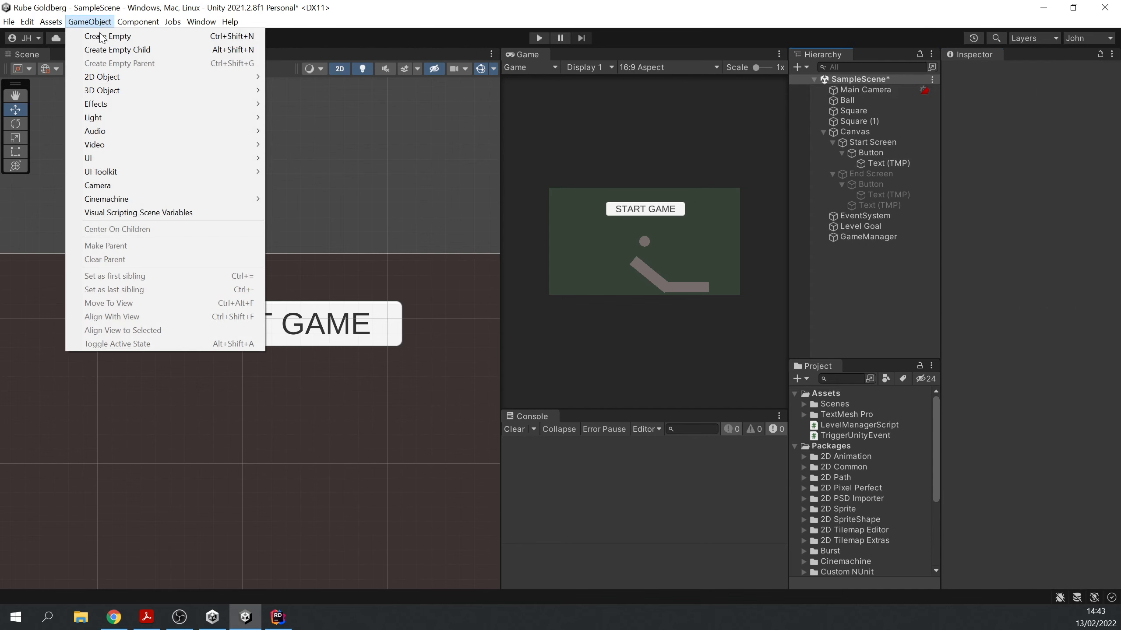
pyautogui.moveTo(188, 205)
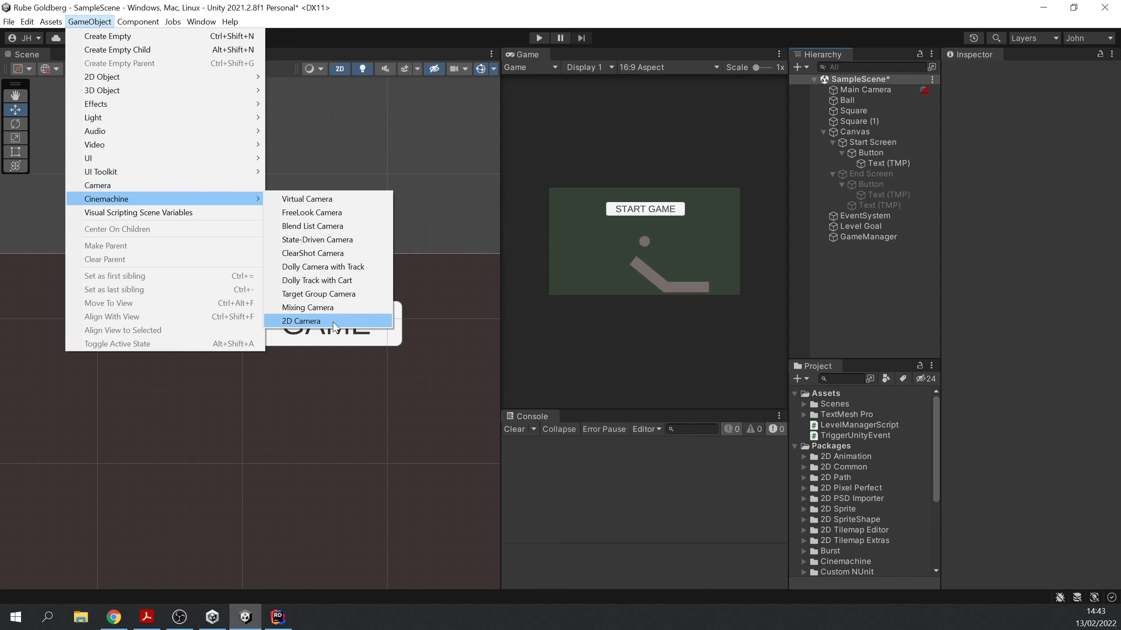
pyautogui.click(318, 321)
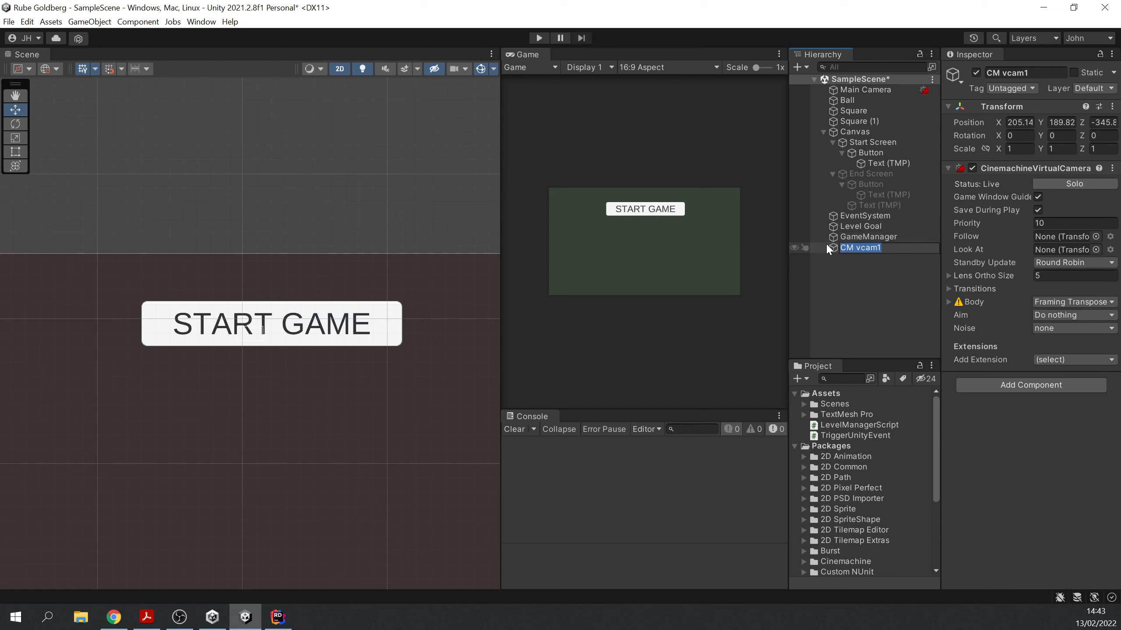
pyautogui.press('Return')
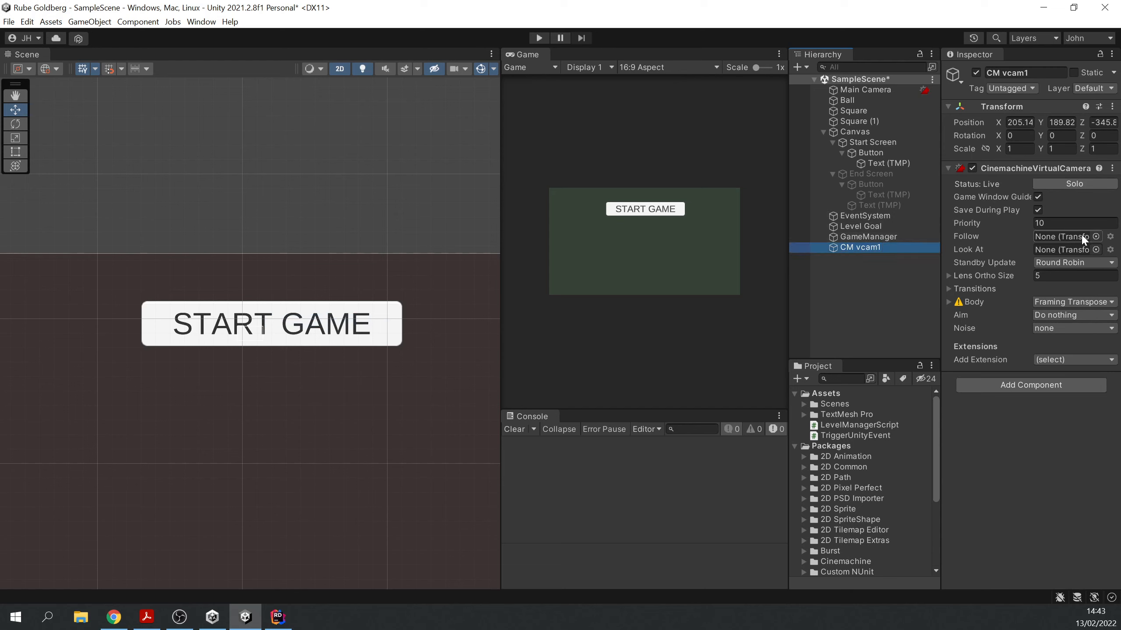
pyautogui.moveTo(852, 97); pyautogui.dragTo(1064, 234)
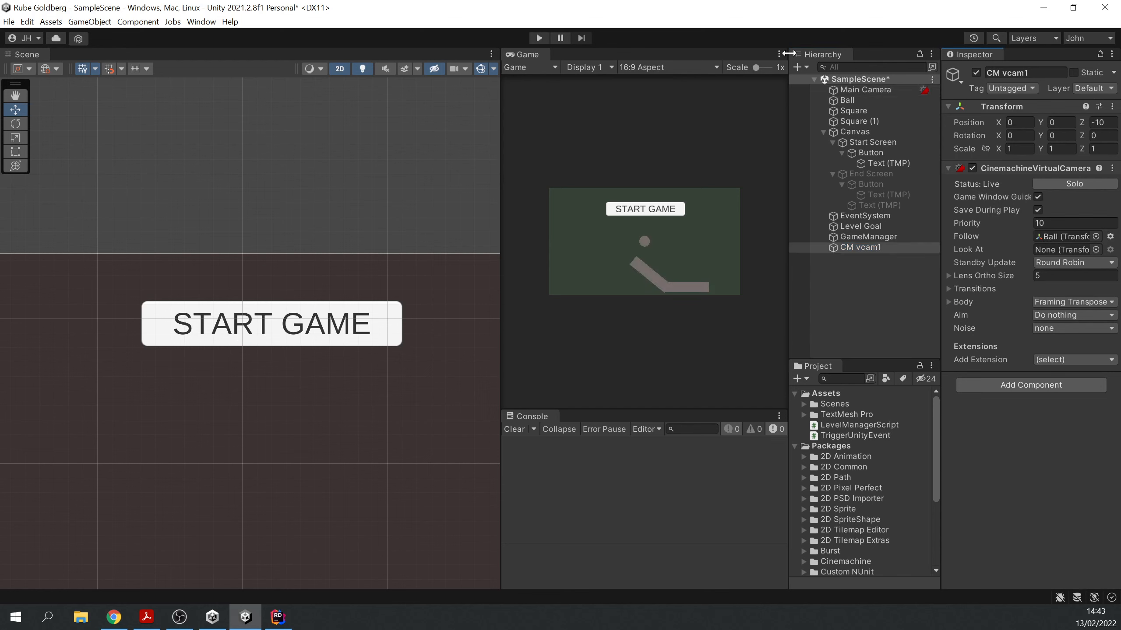
# Step: Play-test the game with the Cinemachine camera following the Ball, exit play mode, and select the virtual camera
pyautogui.click(538, 37)
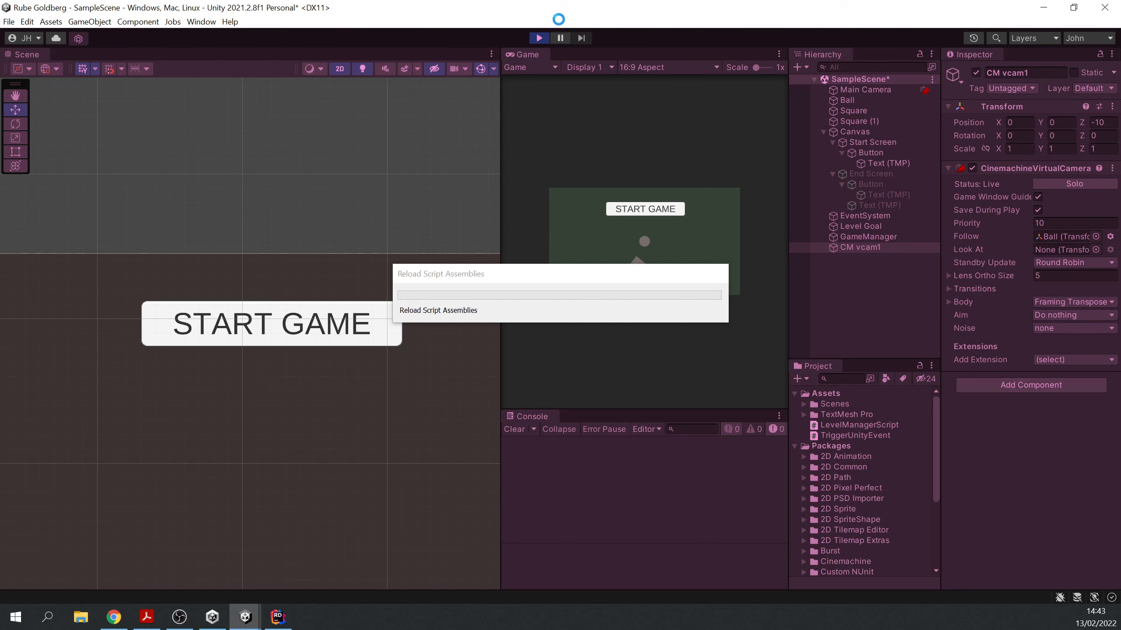
pyautogui.click(654, 209)
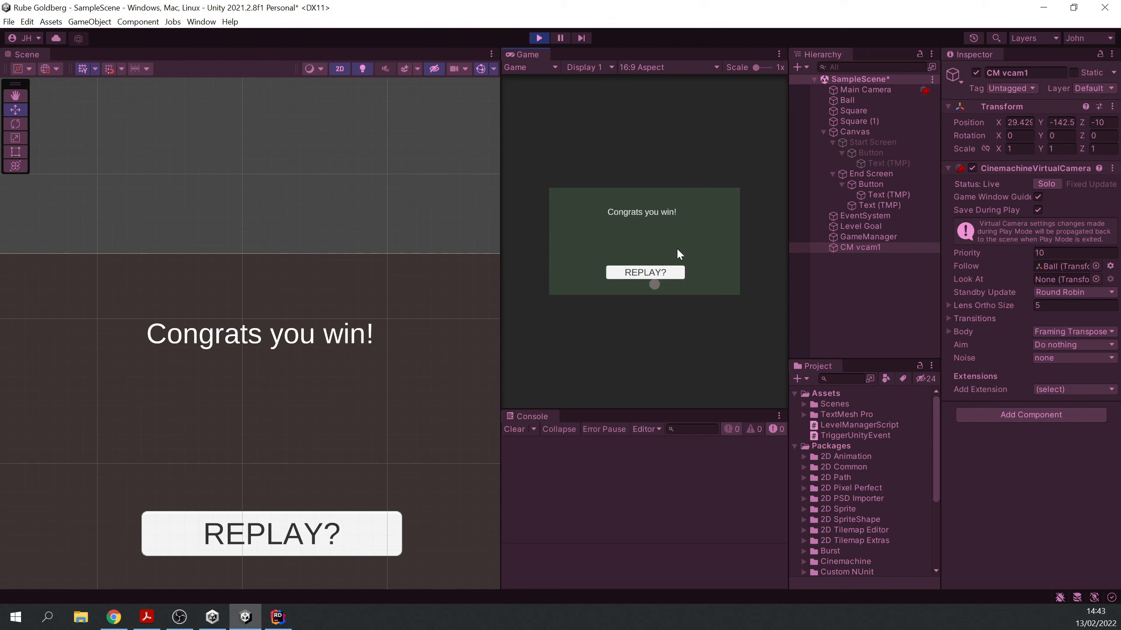
pyautogui.click(540, 38)
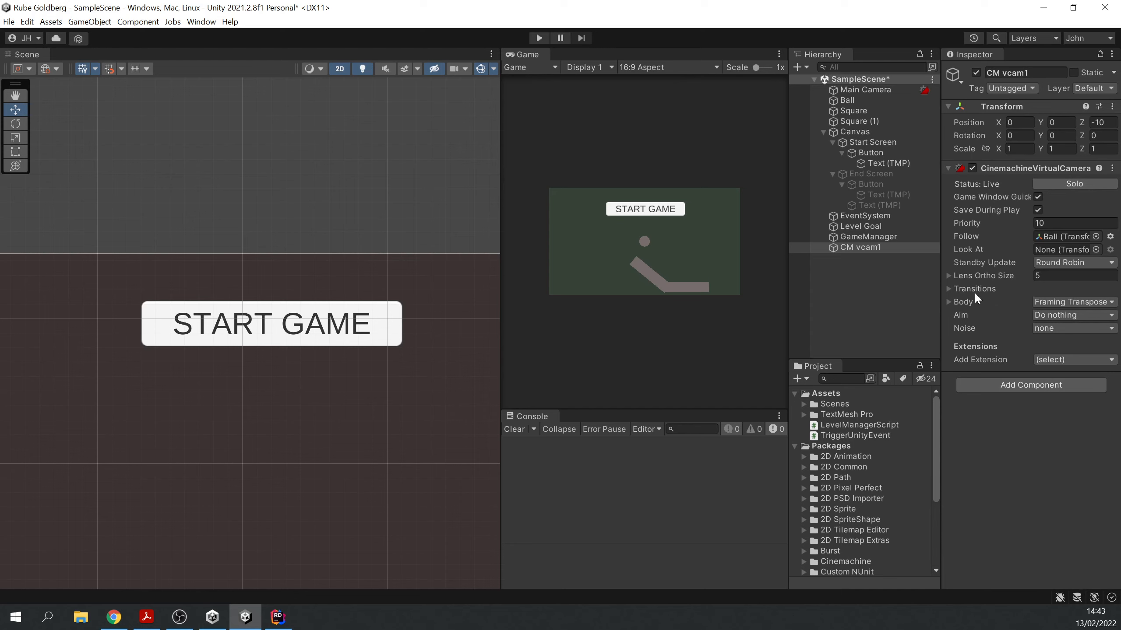
pyautogui.click(863, 246)
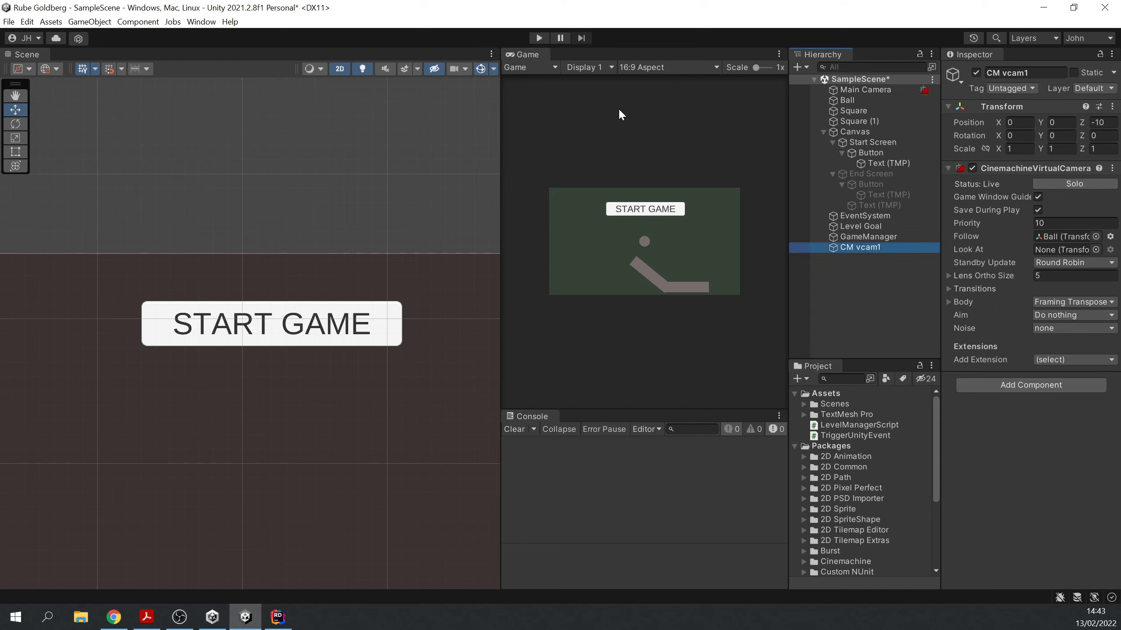
# Step: Switch the project's build platform to WebGL and close the Build Settings
pyautogui.click(9, 21)
pyautogui.click(44, 151)
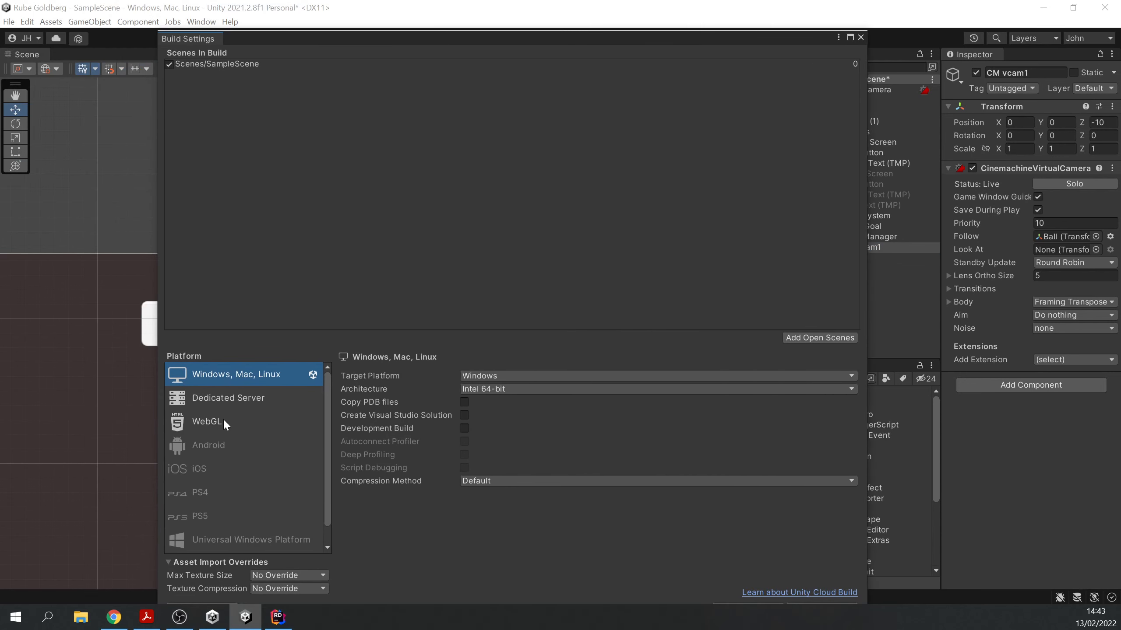
pyautogui.click(227, 425)
pyautogui.moveTo(661, 35); pyautogui.dragTo(654, 2)
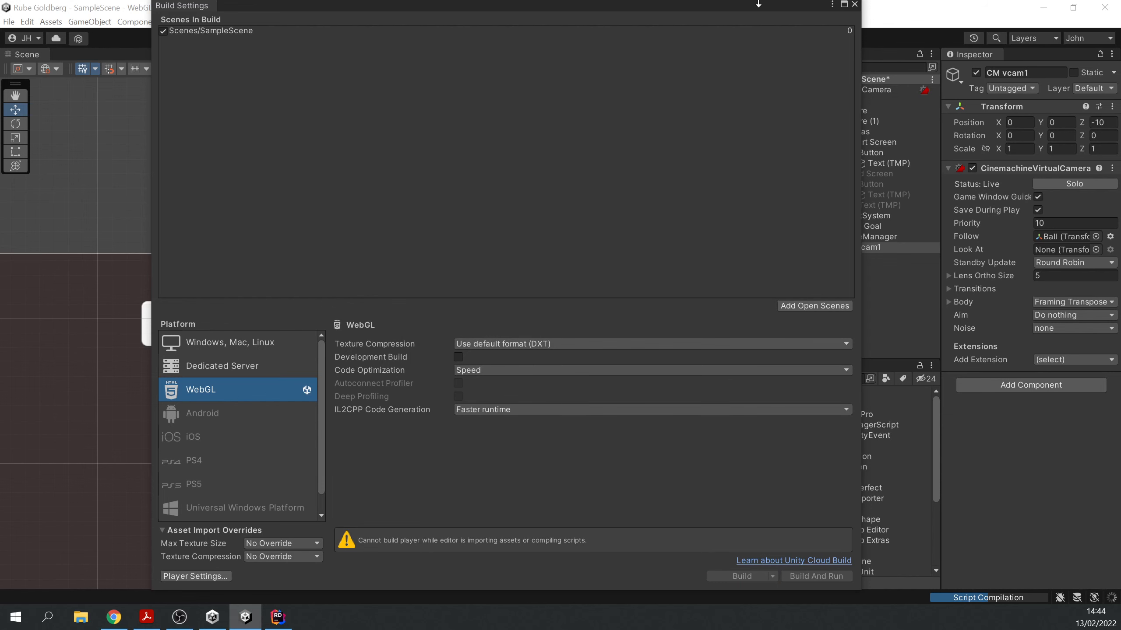
pyautogui.click(854, 4)
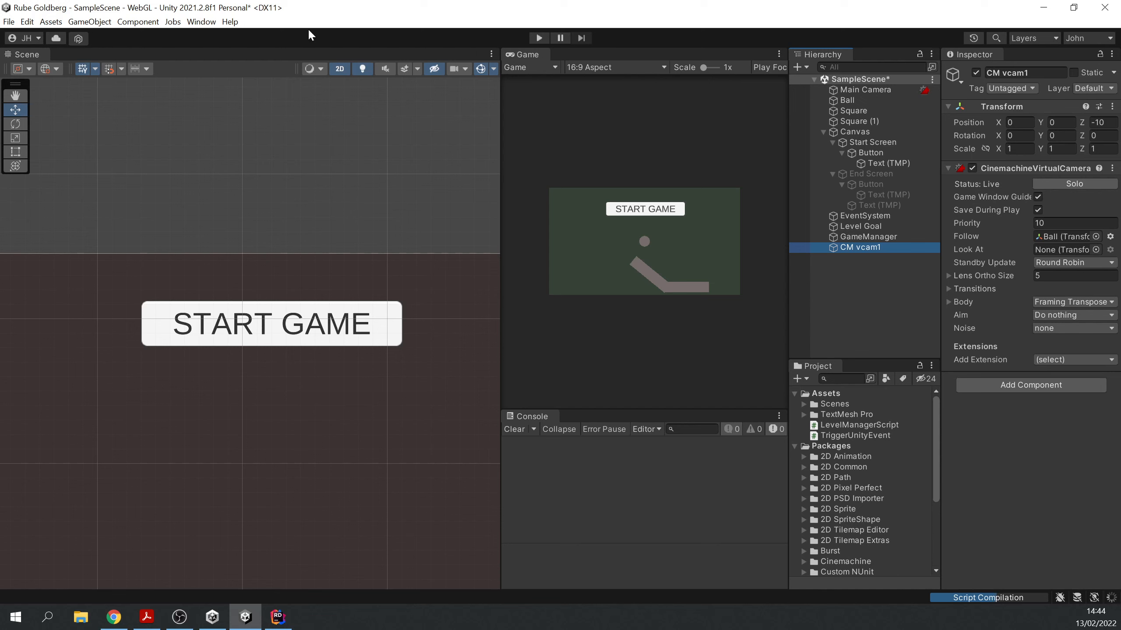
# Step: Save the scene, start Build And Run for the WebGL platform, and switch to Chrome
pyautogui.click(10, 23)
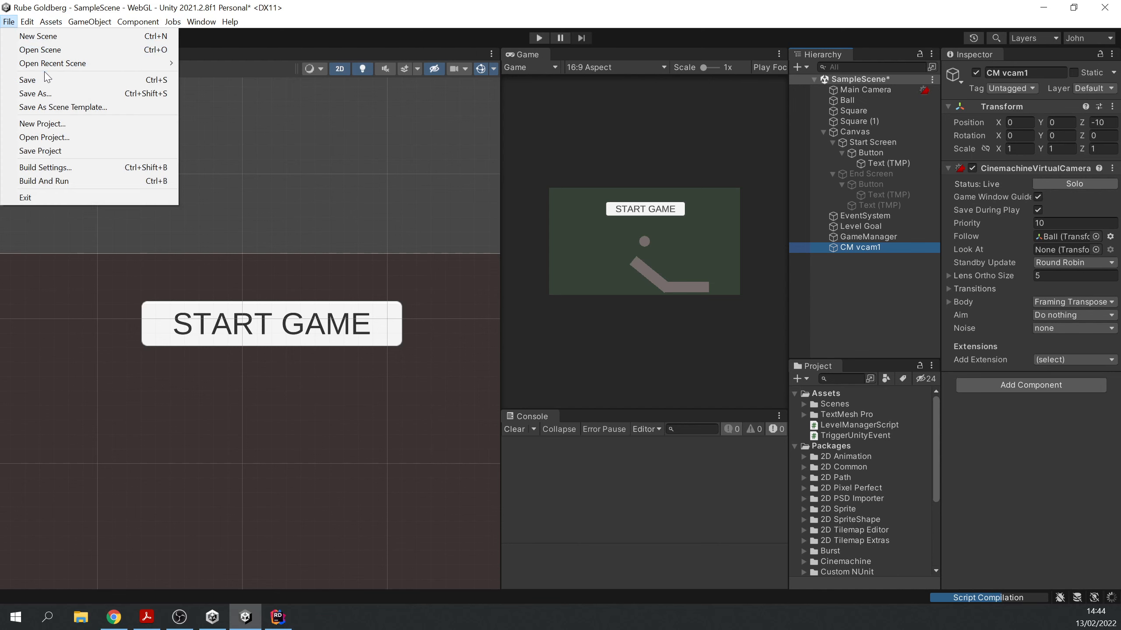
pyautogui.click(60, 80)
pyautogui.click(15, 22)
pyautogui.click(121, 186)
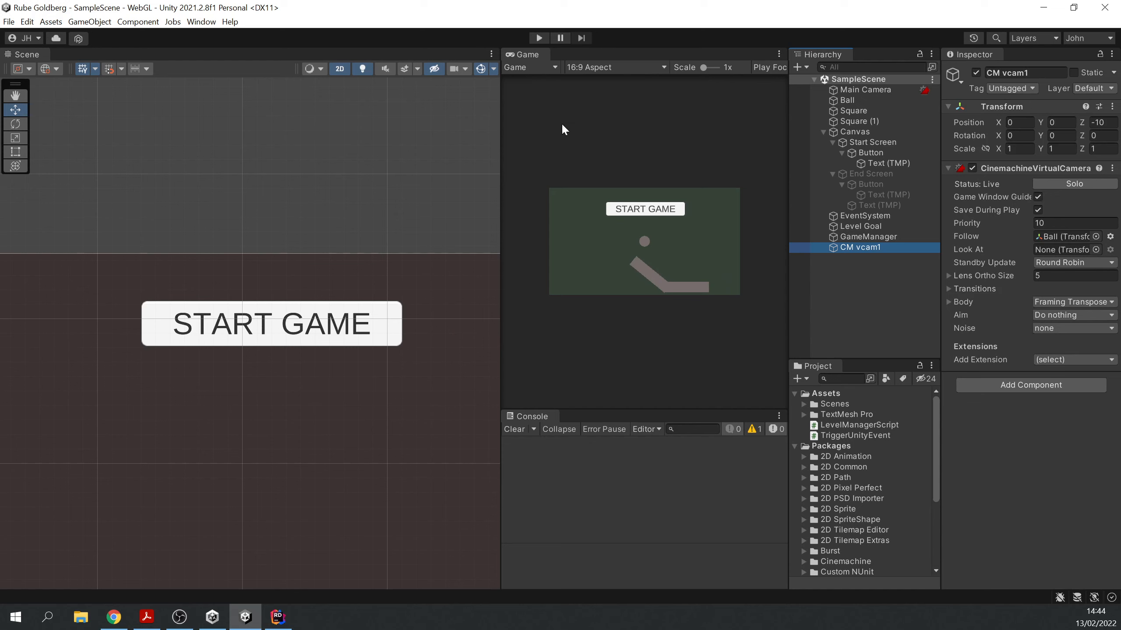
pyautogui.click(117, 620)
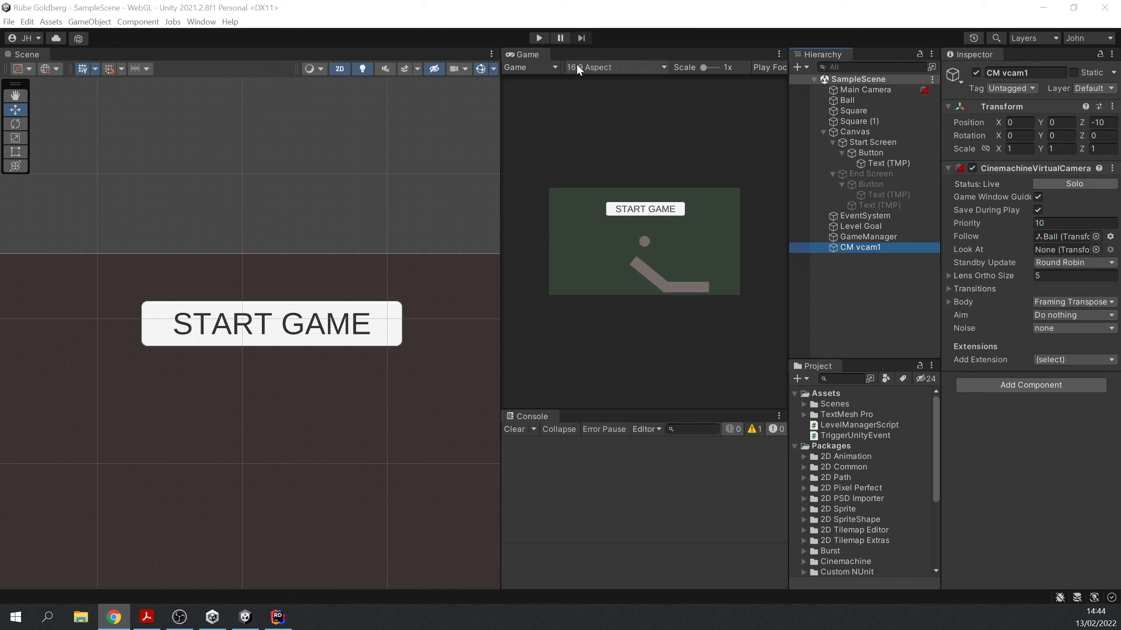
# Step: In Unity, play-test starting the game, replaying it from the end screen and starting it again, and exit play mode
pyautogui.click(537, 39)
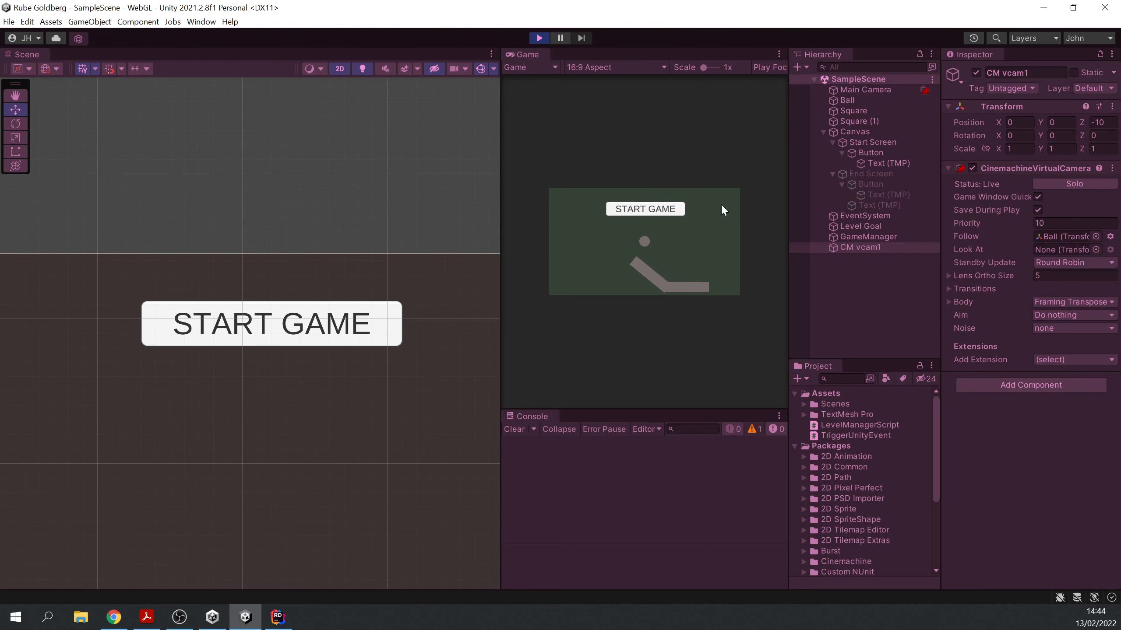
pyautogui.click(624, 212)
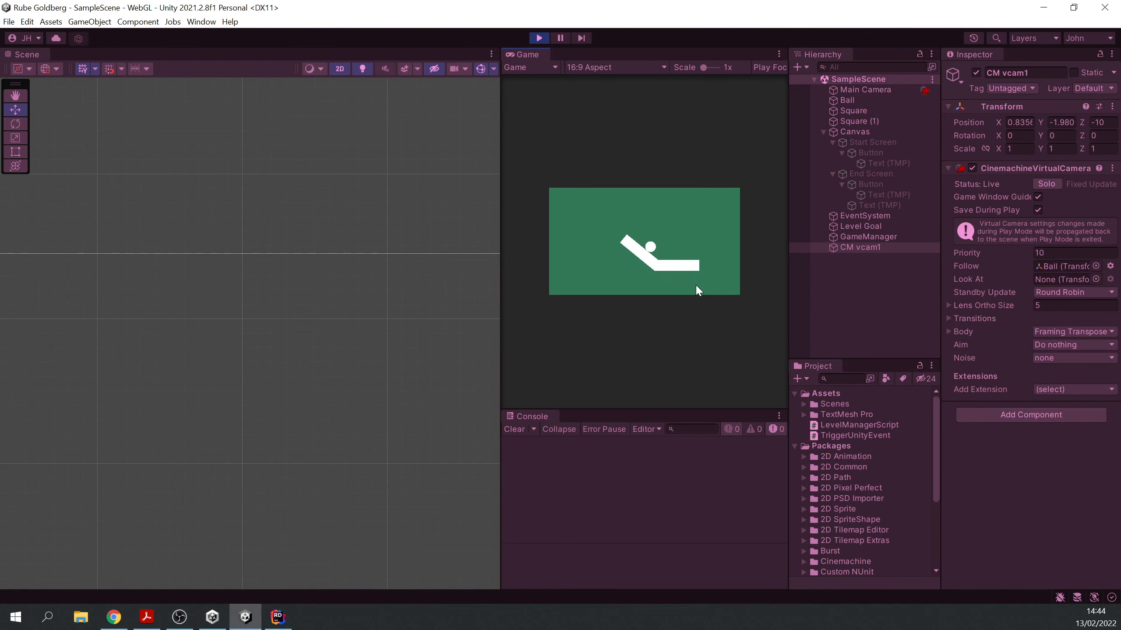
pyautogui.click(657, 272)
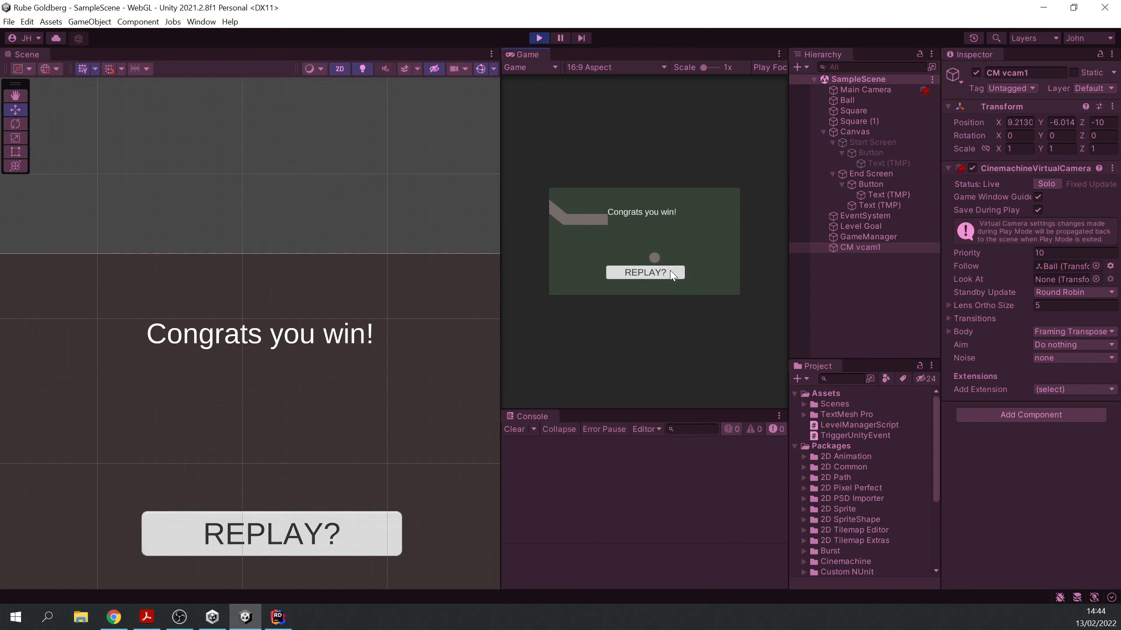
pyautogui.click(660, 210)
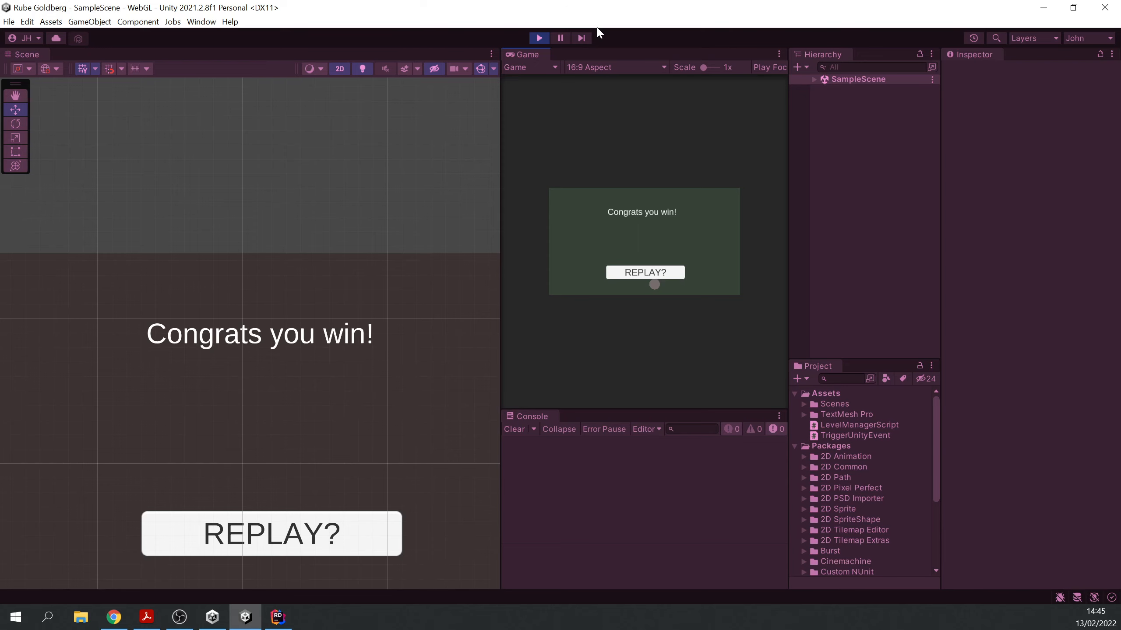
pyautogui.click(538, 39)
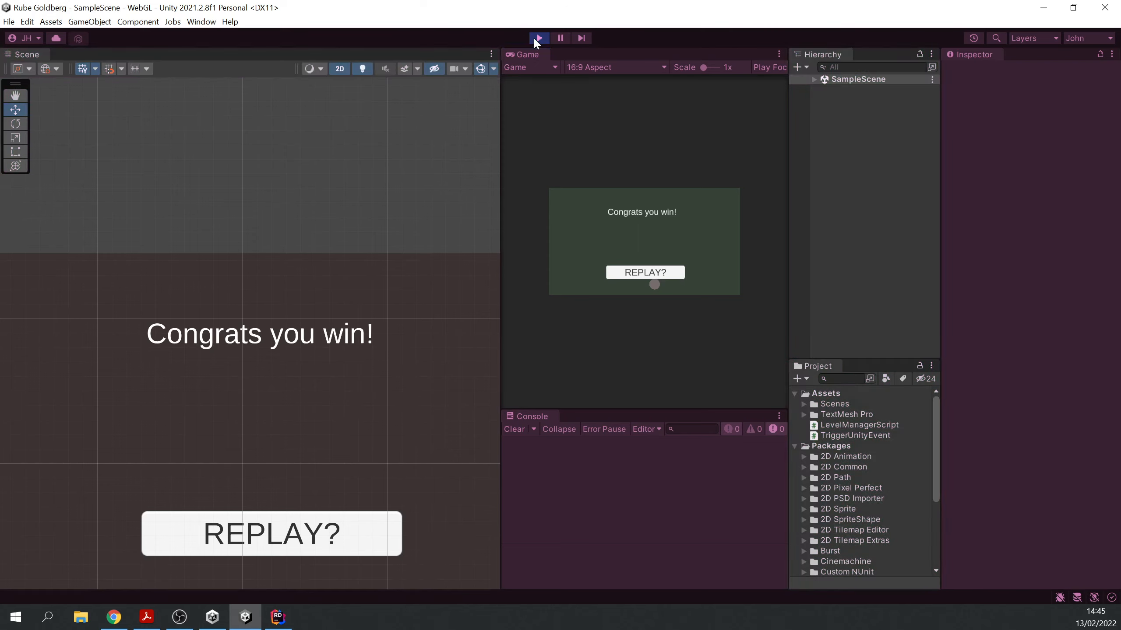
pyautogui.click(179, 617)
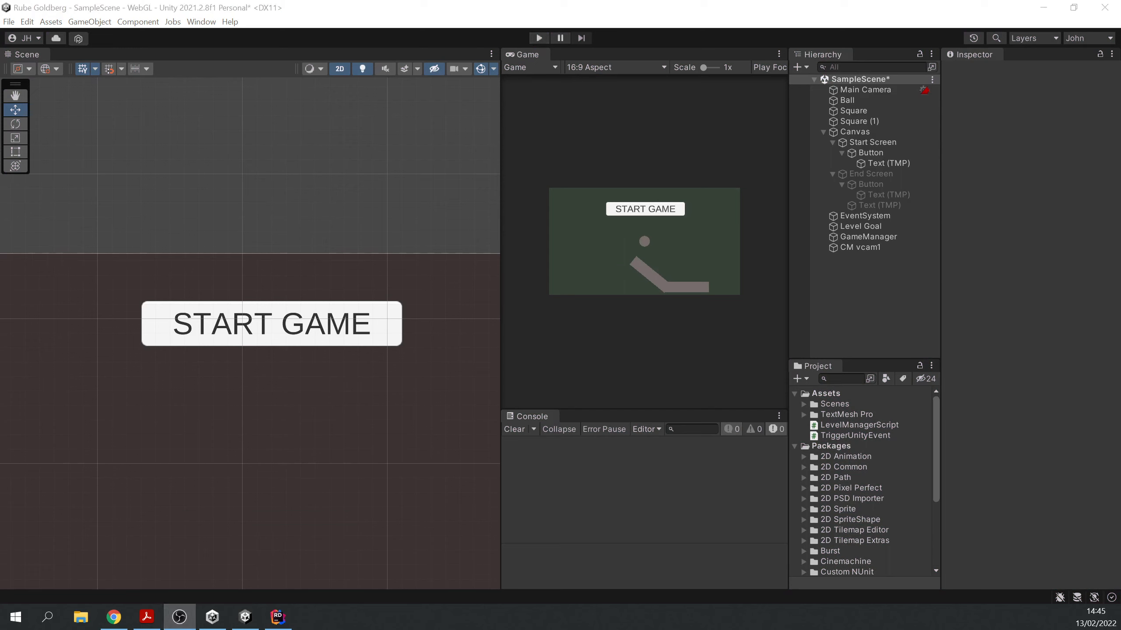